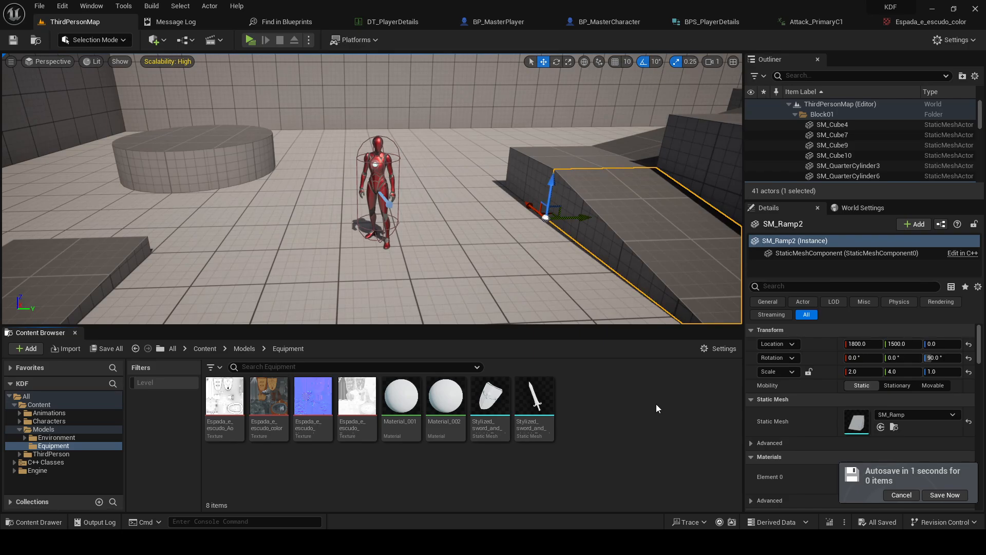
# Play-test the level in the server and client preview windows, run the character around in several directions, and stop the session
pyautogui.click(250, 40)
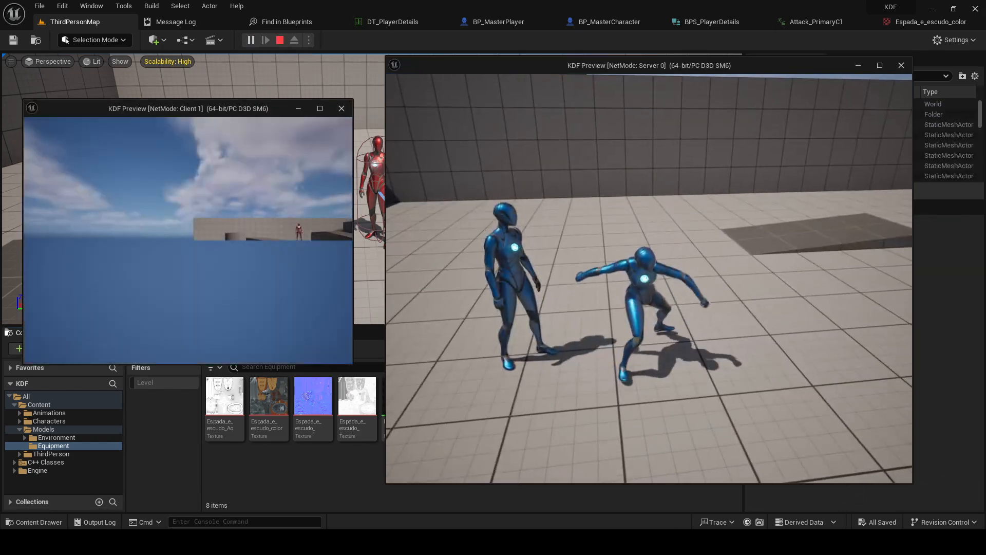
pyautogui.press('a')
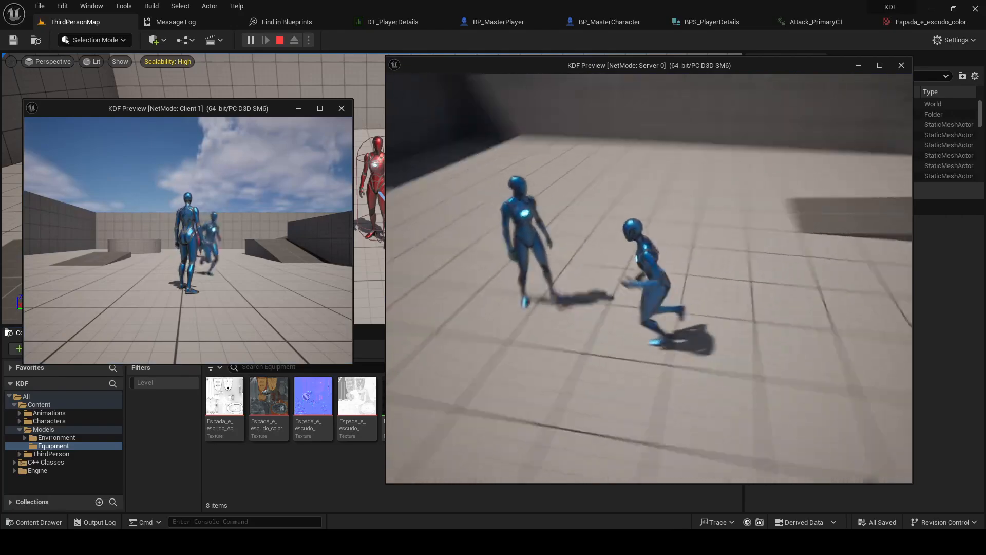
pyautogui.press('s')
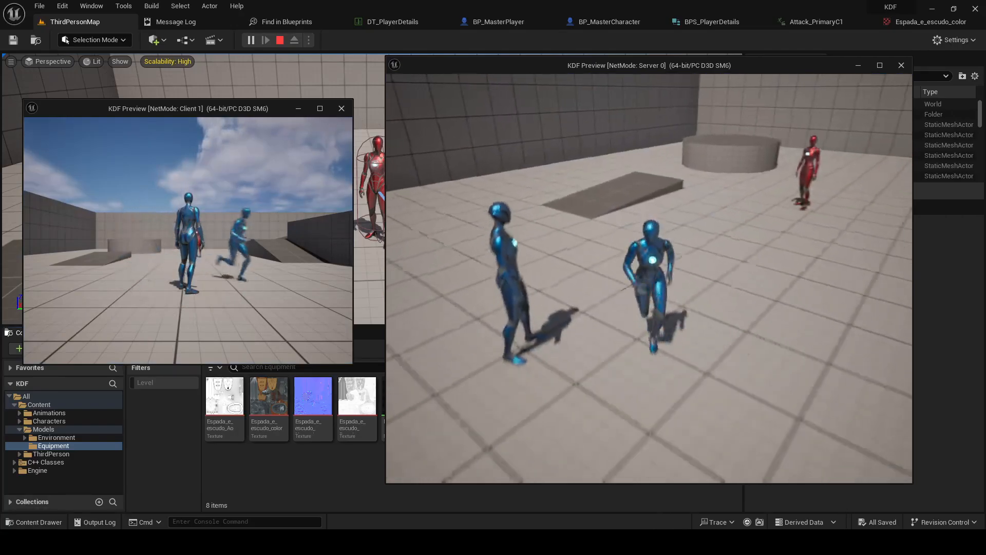
pyautogui.press('a')
pyautogui.press('w')
pyautogui.press('d')
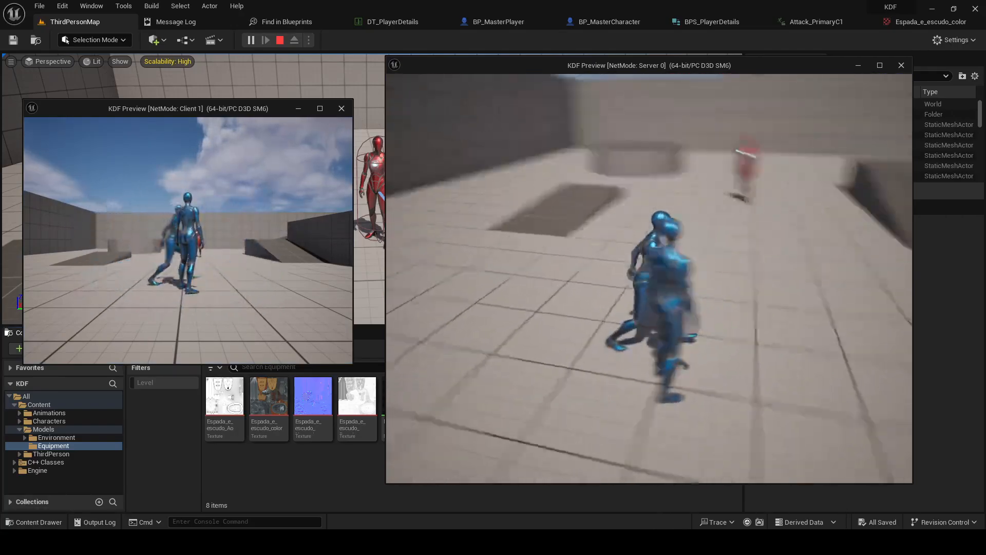
pyautogui.press('s')
pyautogui.press('a')
pyautogui.press('w')
pyautogui.press('d')
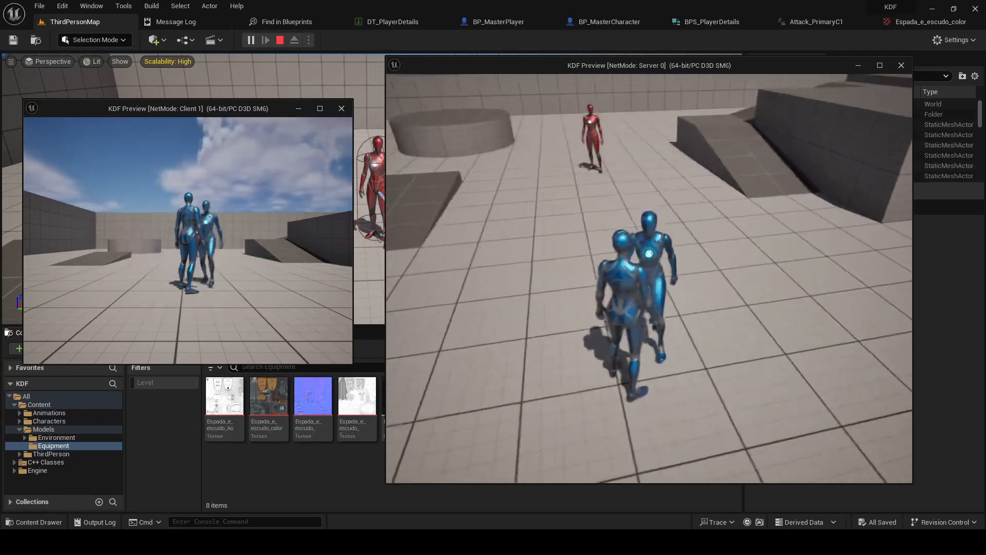
pyautogui.press('d')
pyautogui.press('s')
pyautogui.press('a')
pyautogui.press('w')
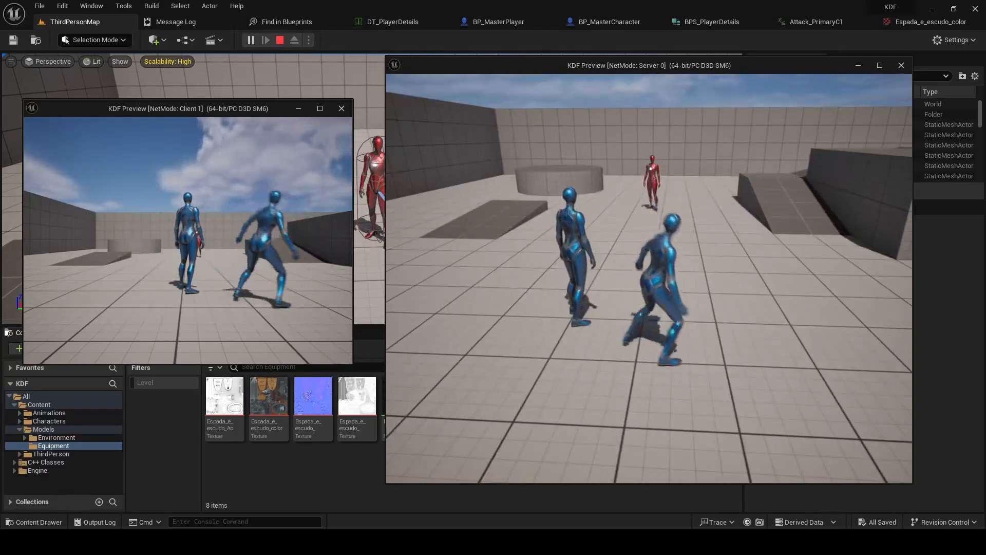
pyautogui.press('Escape')
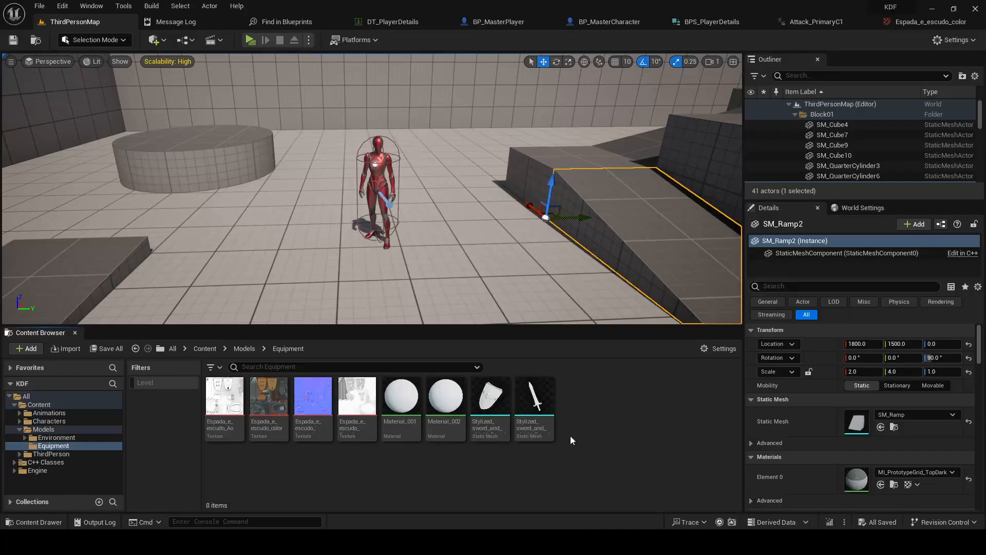
# Open the Stylized_sword_and_shield_Espada static mesh from the Equipment folder and return to the ThirdPersonMap level
pyautogui.click(534, 406)
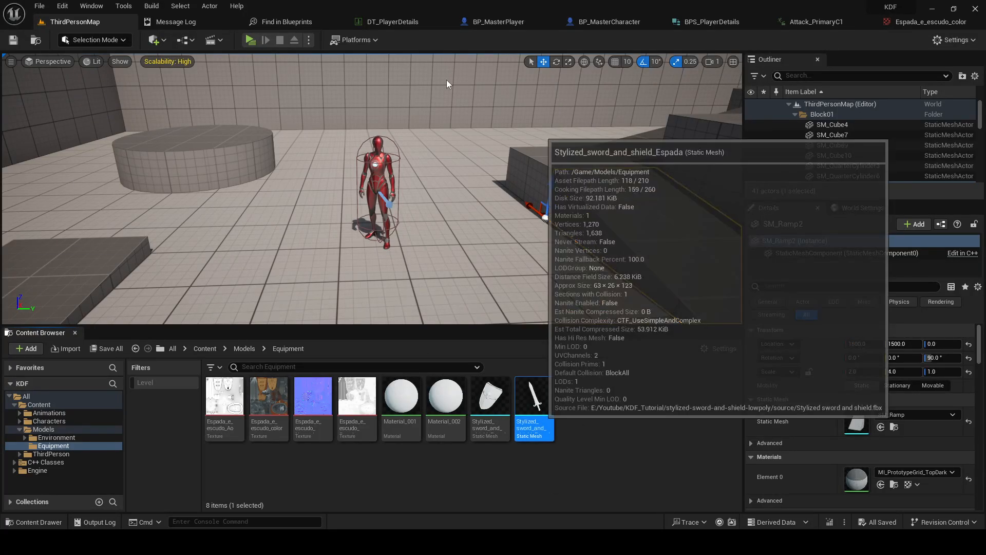
pyautogui.doubleClick(535, 406)
pyautogui.click(67, 23)
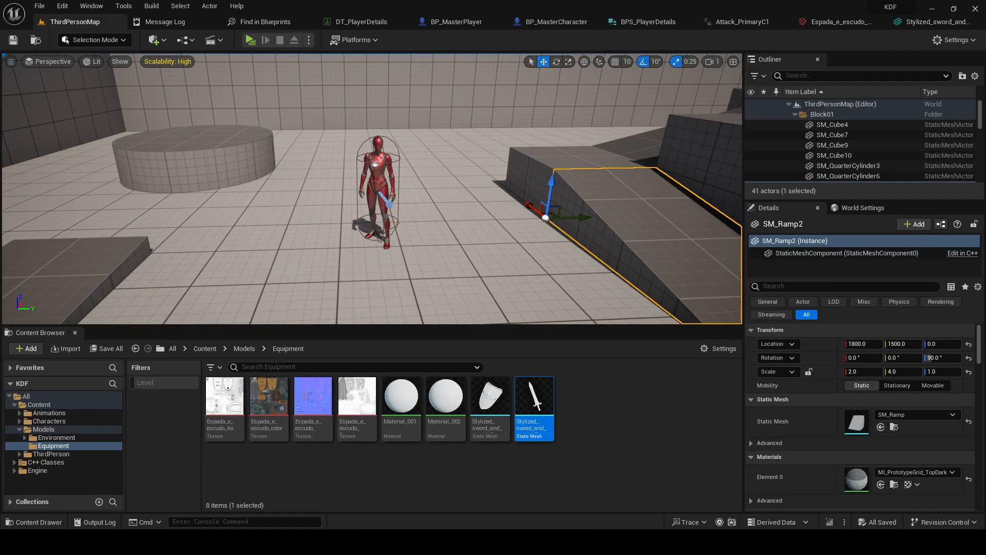
# Switch to the browser to examine the Stylized Sword And Shield (lowpoly) model page on Sketchfab, and return to Unreal Editor
pyautogui.moveTo(985, 105)
pyautogui.mouseDown()
pyautogui.moveTo(577, 102)
pyautogui.moveTo(484, 88)
pyautogui.mouseUp()
pyautogui.click(594, 85)
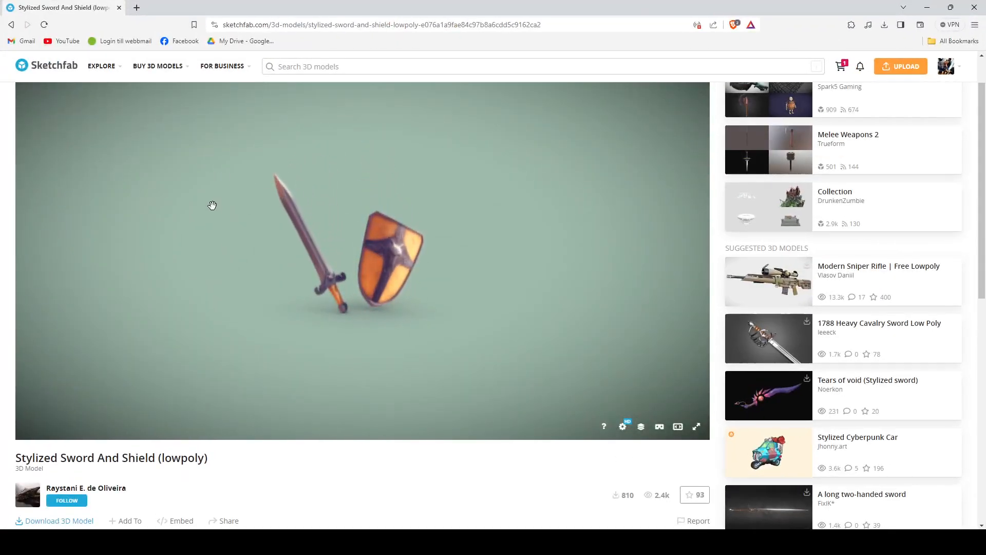
pyautogui.scroll(-3, 205, 365)
pyautogui.scroll(5, 207, 462)
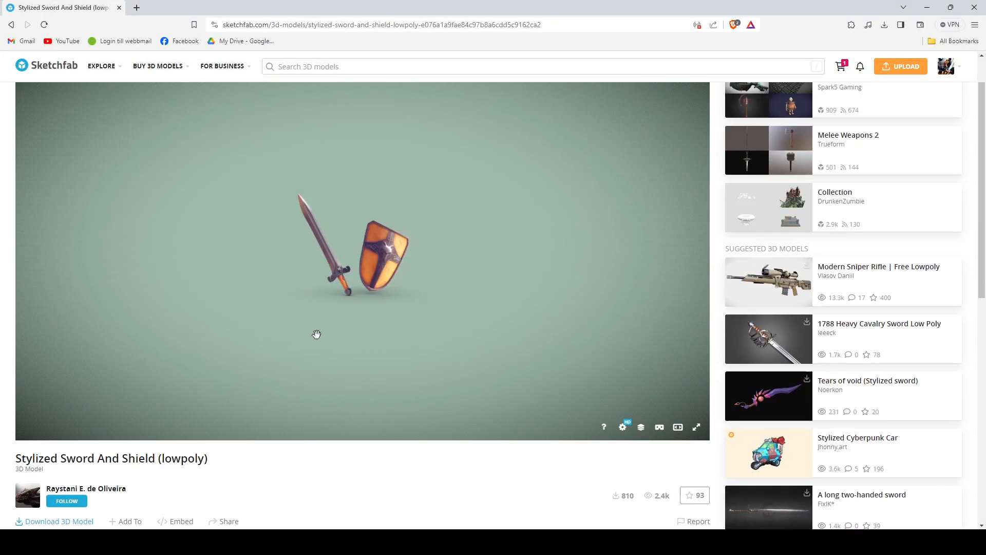
pyautogui.moveTo(600, 6); pyautogui.dragTo(985, 77)
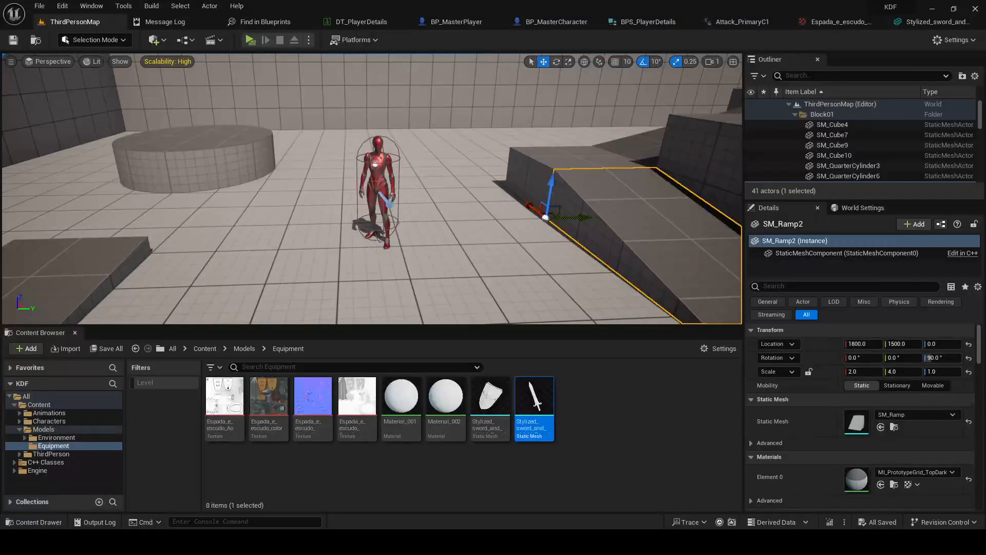
pyautogui.click(605, 437)
pyautogui.moveTo(557, 218); pyautogui.dragTo(539, 232, button='right')
pyautogui.press('s')
pyautogui.press('w')
pyautogui.scroll(-1, 296, 227)
pyautogui.moveTo(471, 245)
pyautogui.mouseDown(button='right')
pyautogui.moveTo(458, 267)
pyautogui.moveTo(476, 256)
pyautogui.mouseUp(button='right')
pyautogui.press('w')
pyautogui.press('s')
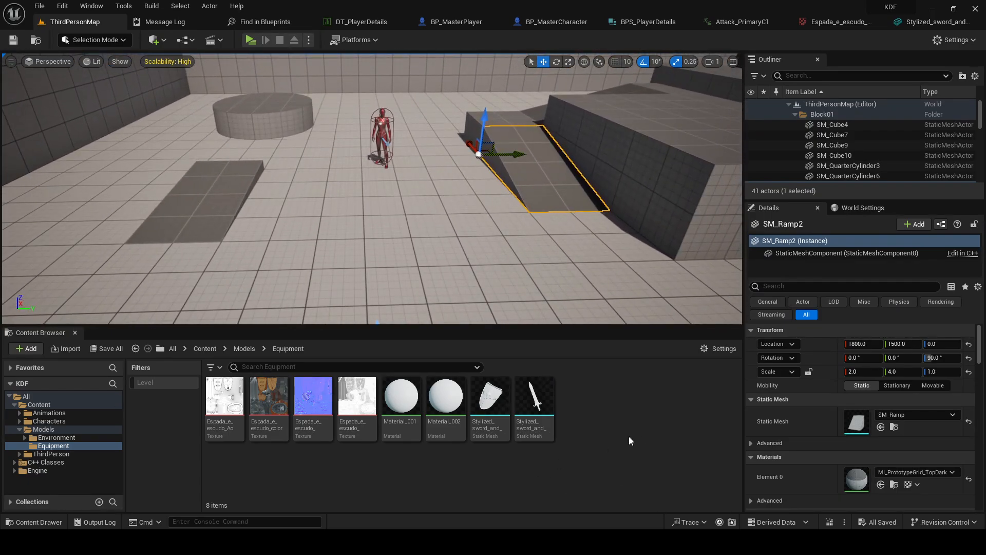
pyautogui.click(629, 436)
pyautogui.moveTo(391, 240); pyautogui.dragTo(402, 235, button='right')
pyautogui.click(628, 459)
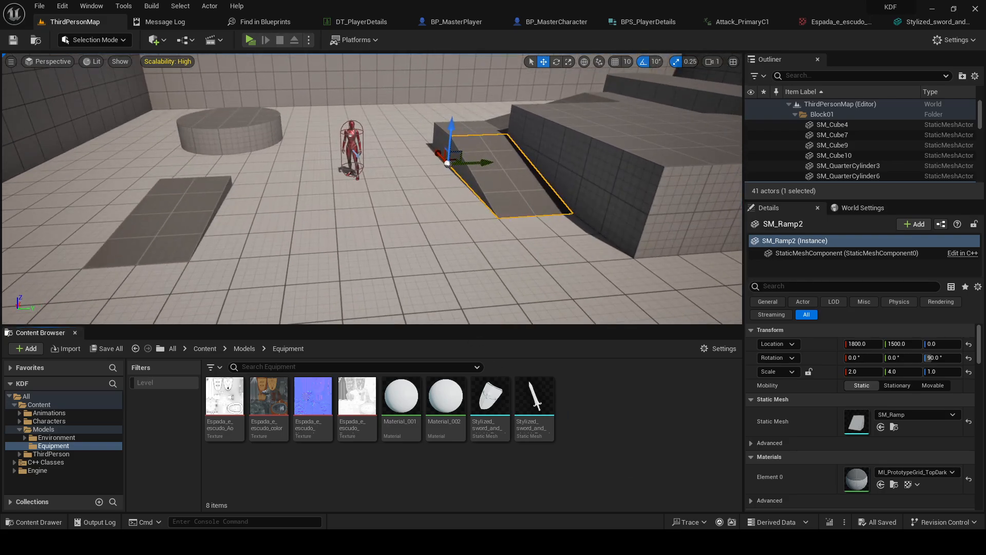
pyautogui.click(537, 422)
pyautogui.click(492, 414)
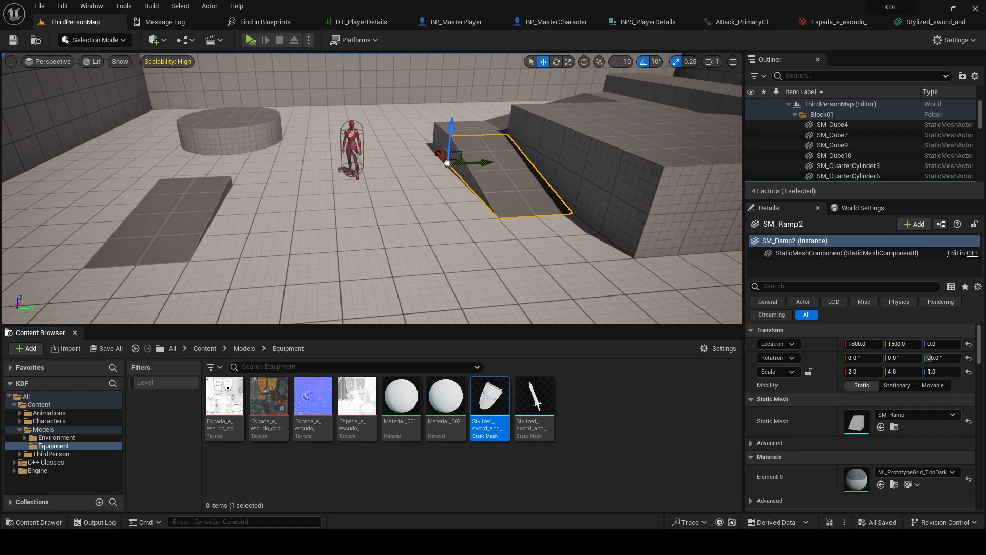
pyautogui.click(604, 414)
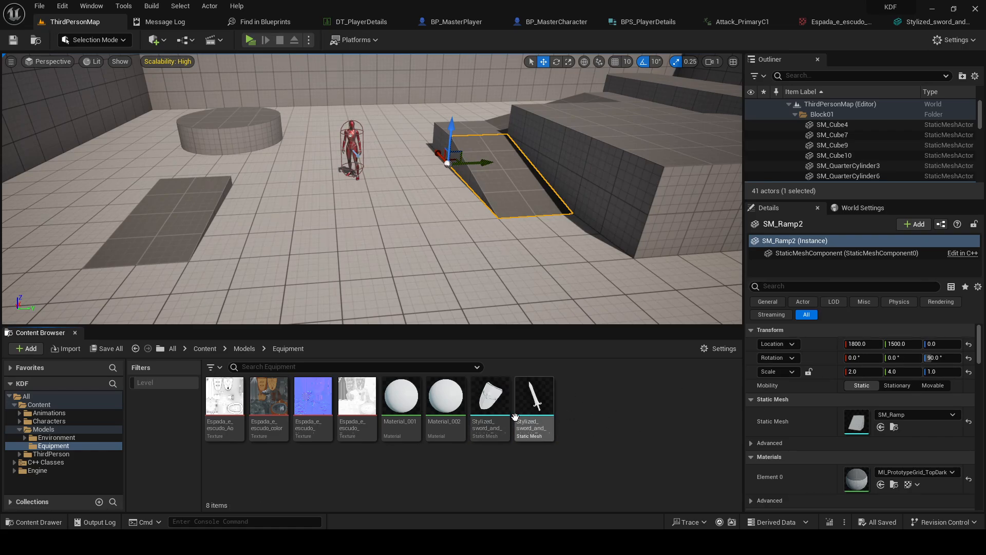
pyautogui.click(491, 408)
pyautogui.click(623, 405)
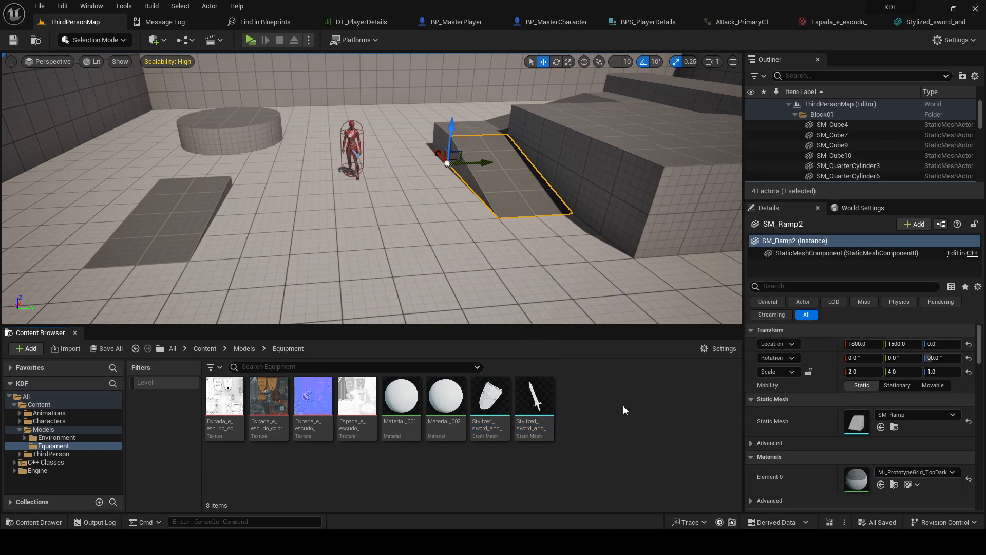
pyautogui.click(463, 418)
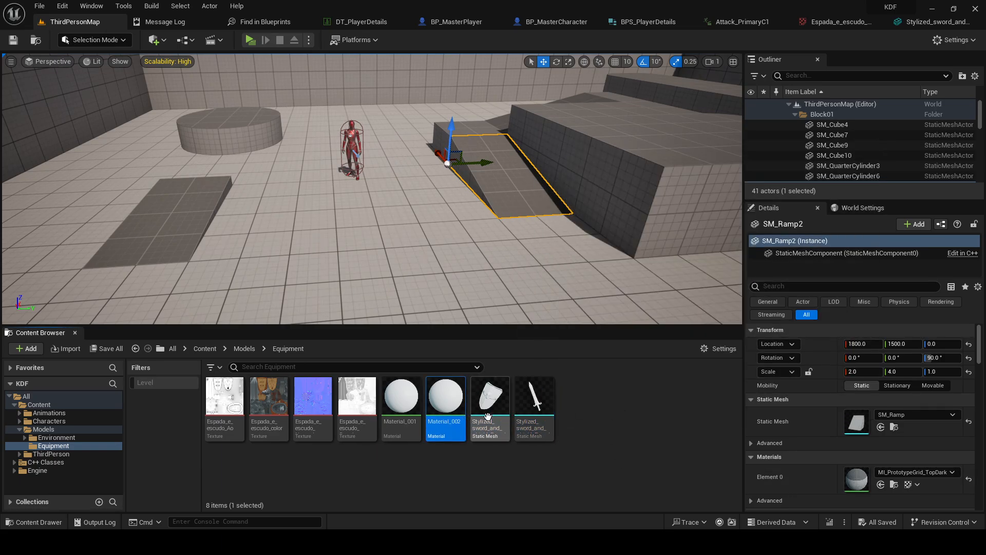
pyautogui.moveTo(488, 418); pyautogui.dragTo(485, 422)
pyautogui.click(532, 421)
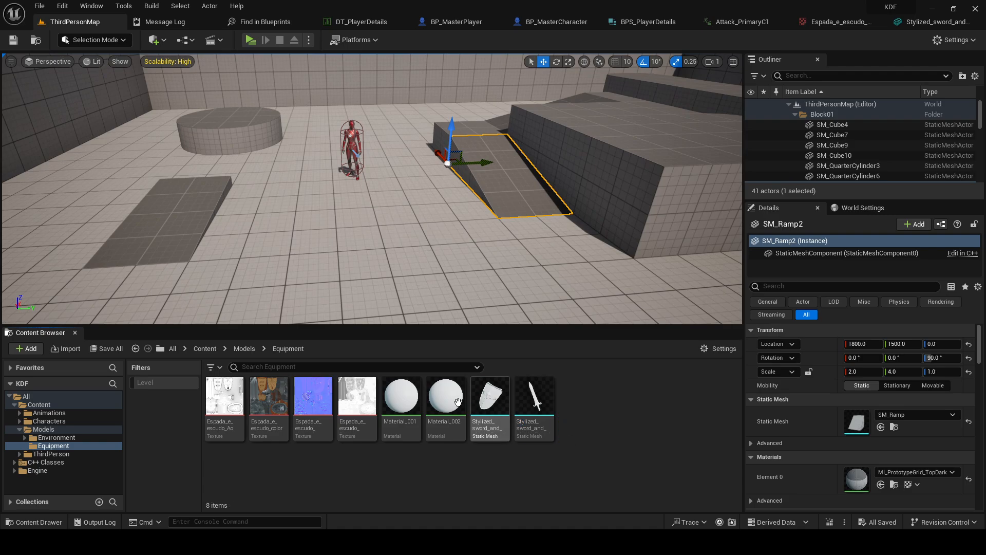
pyautogui.click(569, 402)
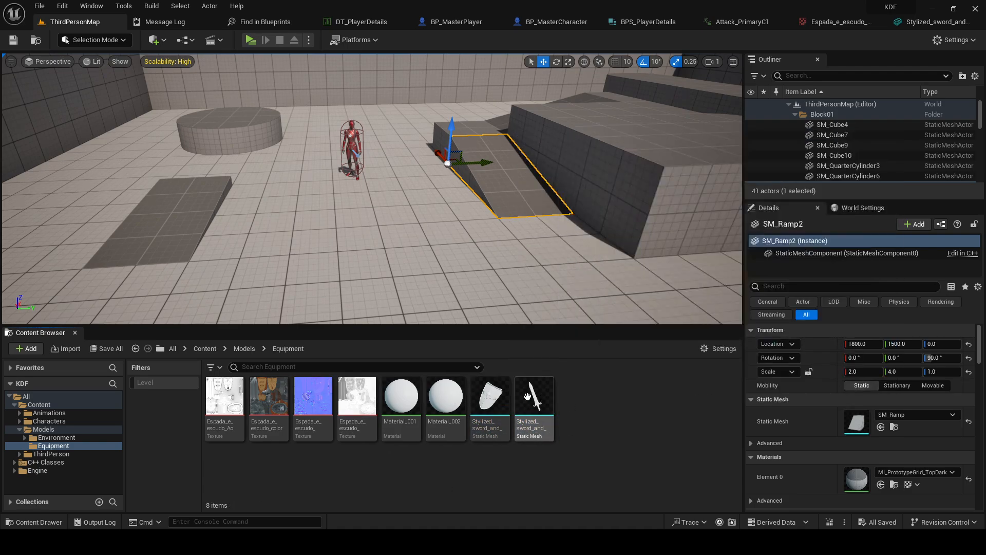
pyautogui.moveTo(536, 248); pyautogui.dragTo(514, 225, button='right')
pyautogui.scroll(3, 502, 293)
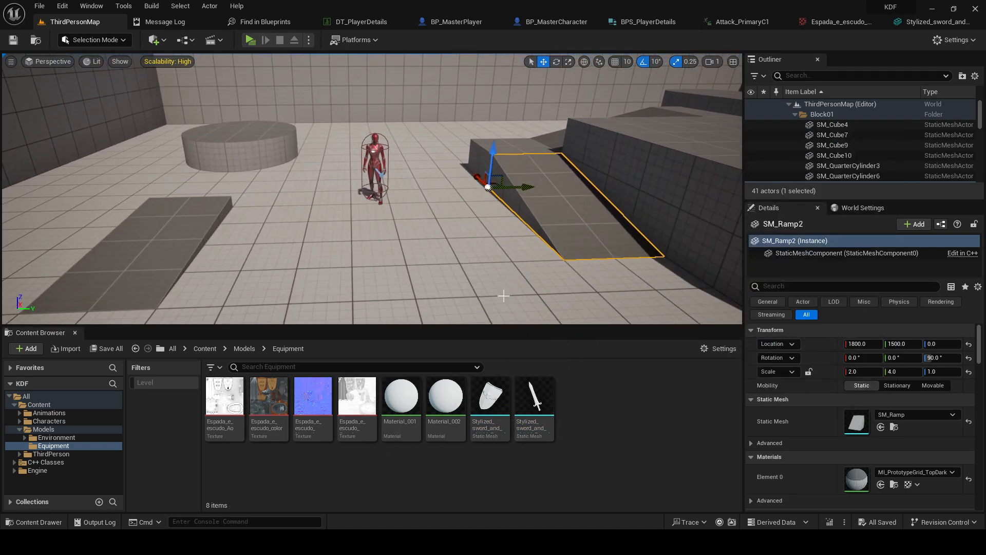
pyautogui.moveTo(483, 278); pyautogui.dragTo(497, 282, button='right')
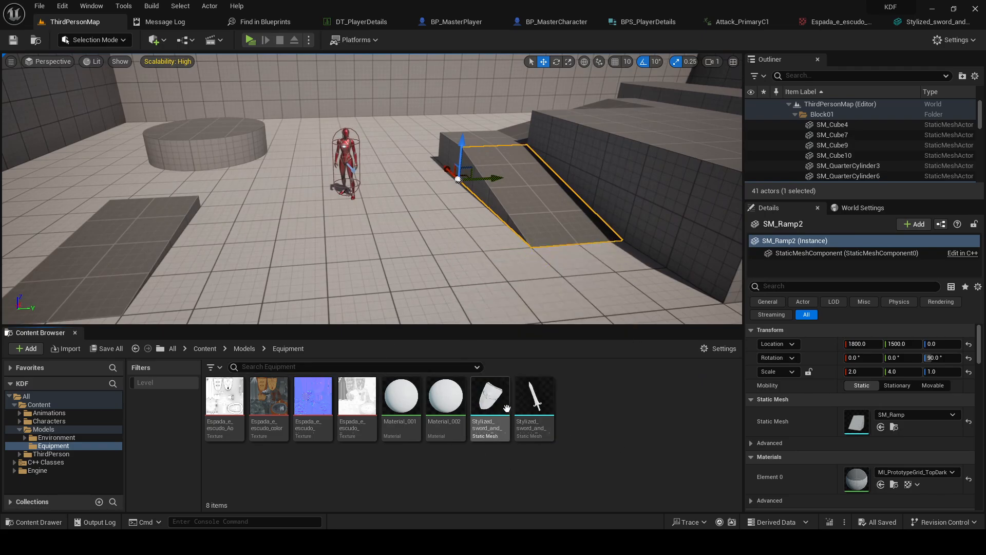
# Open the sword static mesh, inspect it from several angles, and return to the ThirdPersonMap level
pyautogui.doubleClick(535, 403)
pyautogui.moveTo(443, 282); pyautogui.dragTo(601, 282, button='right')
pyautogui.moveTo(513, 282); pyautogui.dragTo(446, 282, button='right')
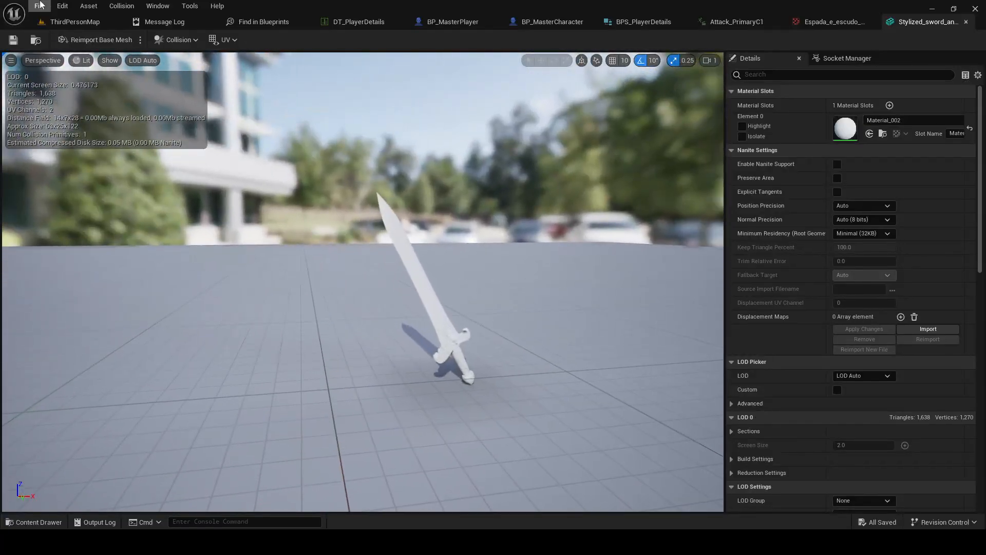
pyautogui.click(75, 21)
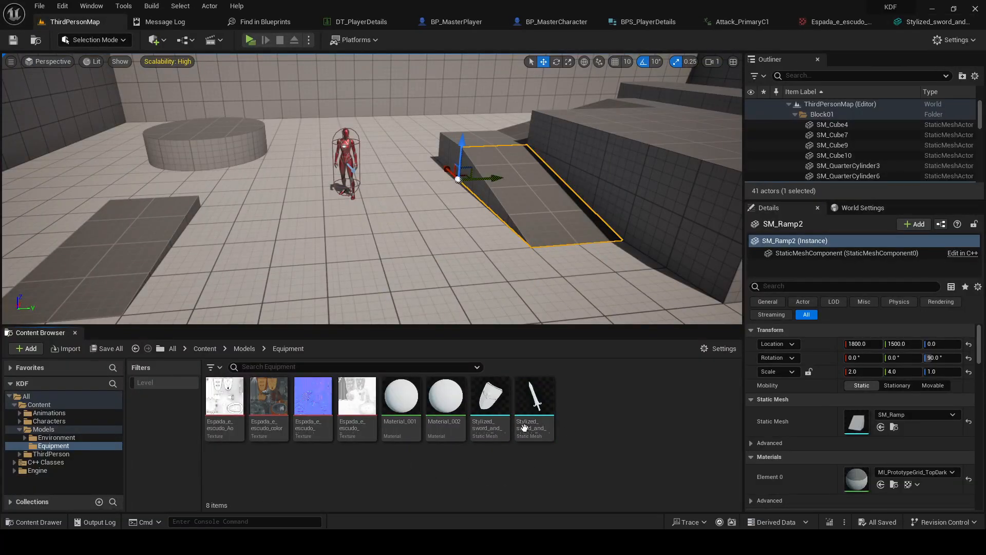
# Collapse the Models folder in the content tree and open the ThirdPerson folder
pyautogui.moveTo(380, 241)
pyautogui.mouseDown(button='right')
pyautogui.moveTo(344, 237)
pyautogui.moveTo(369, 245)
pyautogui.mouseUp(button='right')
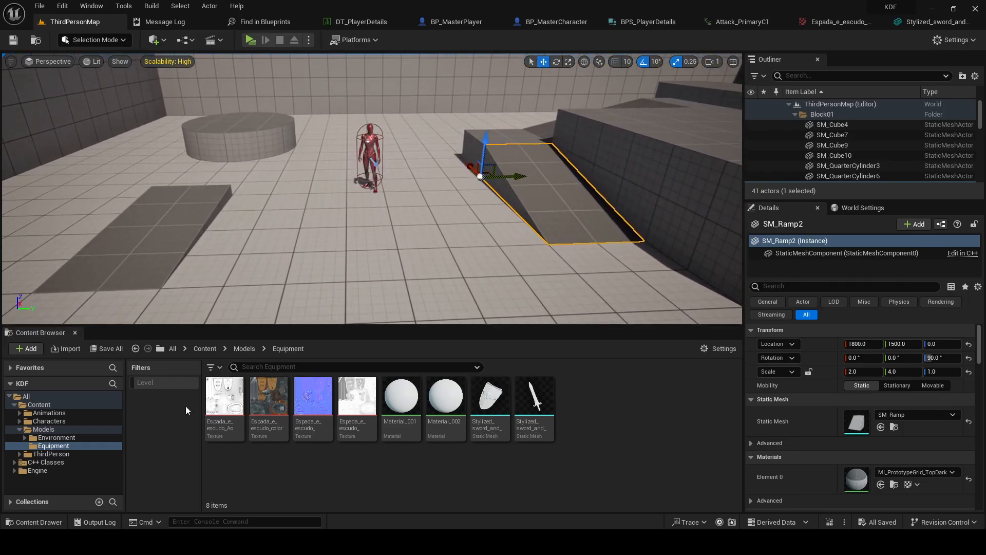
pyautogui.click(20, 430)
pyautogui.click(50, 438)
pyautogui.click(577, 450)
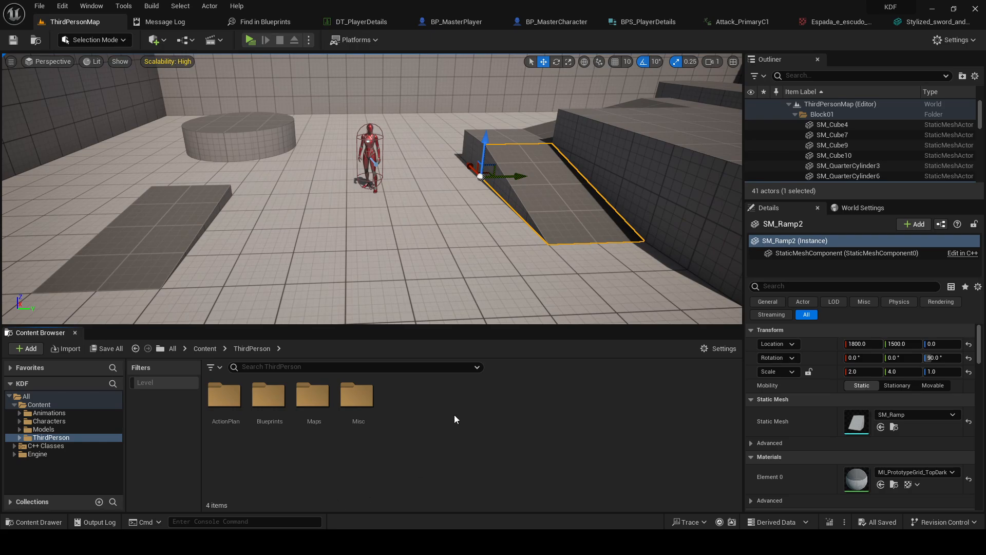
pyautogui.rightClick(423, 417)
pyautogui.moveTo(454, 206)
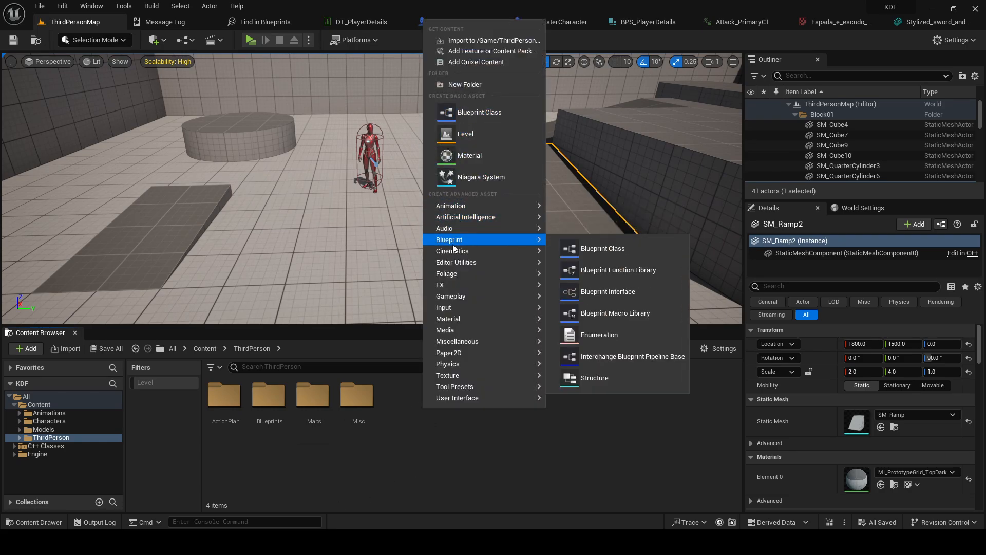
pyautogui.click(358, 407)
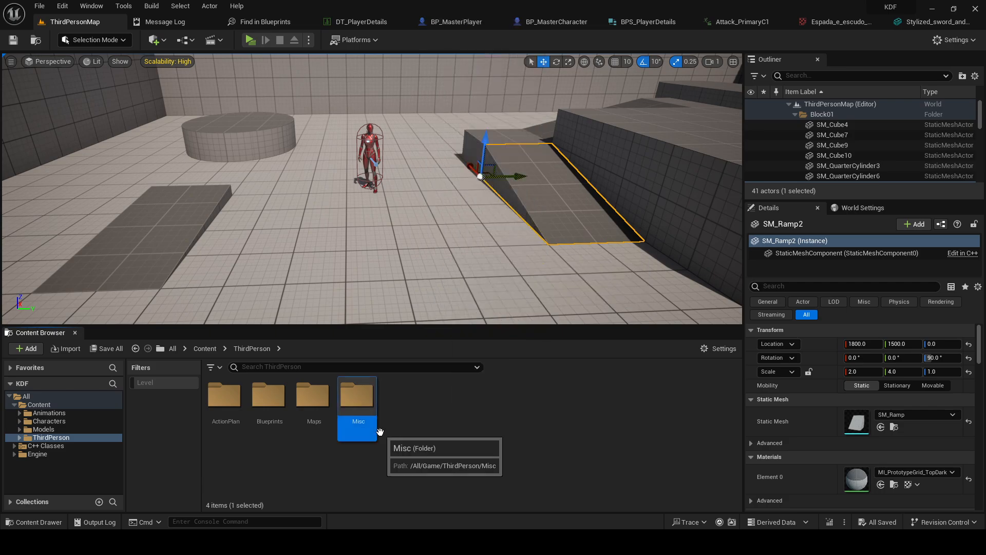
pyautogui.click(43, 429)
pyautogui.click(52, 437)
pyautogui.rightClick(445, 414)
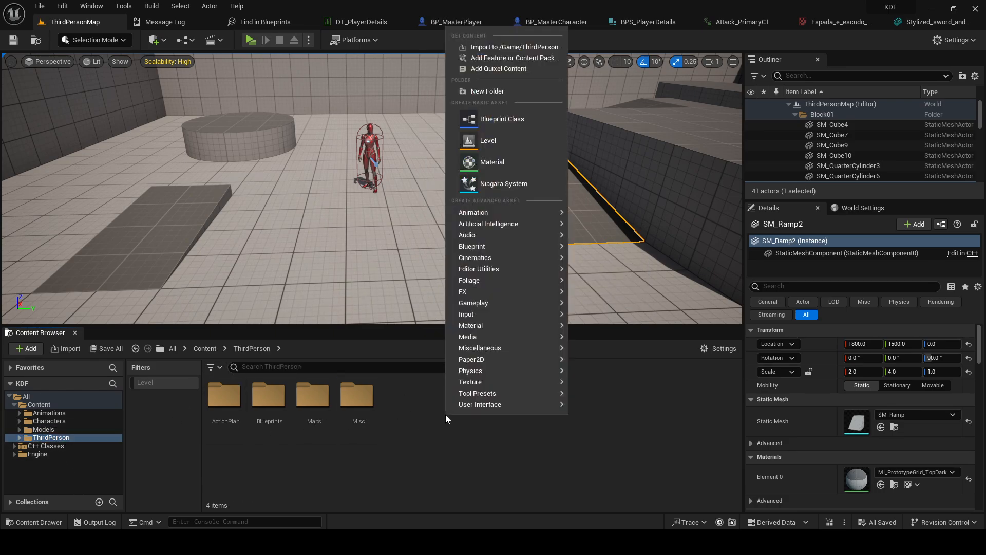
pyautogui.click(633, 381)
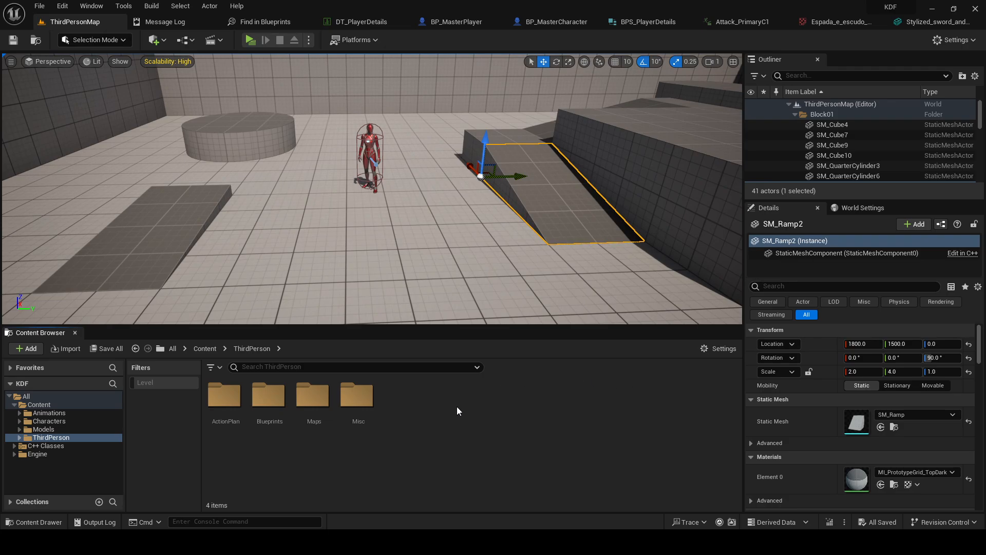
pyautogui.rightClick(394, 402)
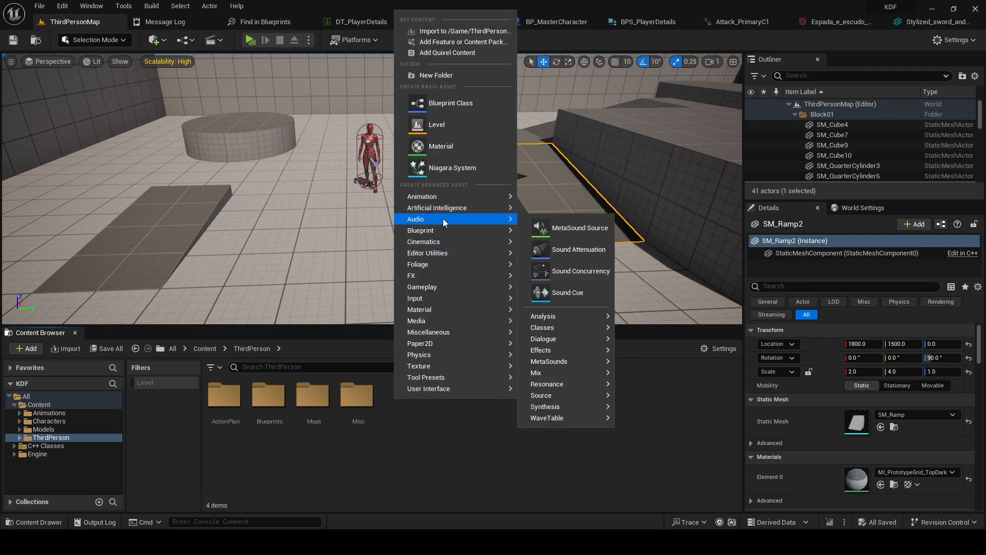
pyautogui.moveTo(434, 266)
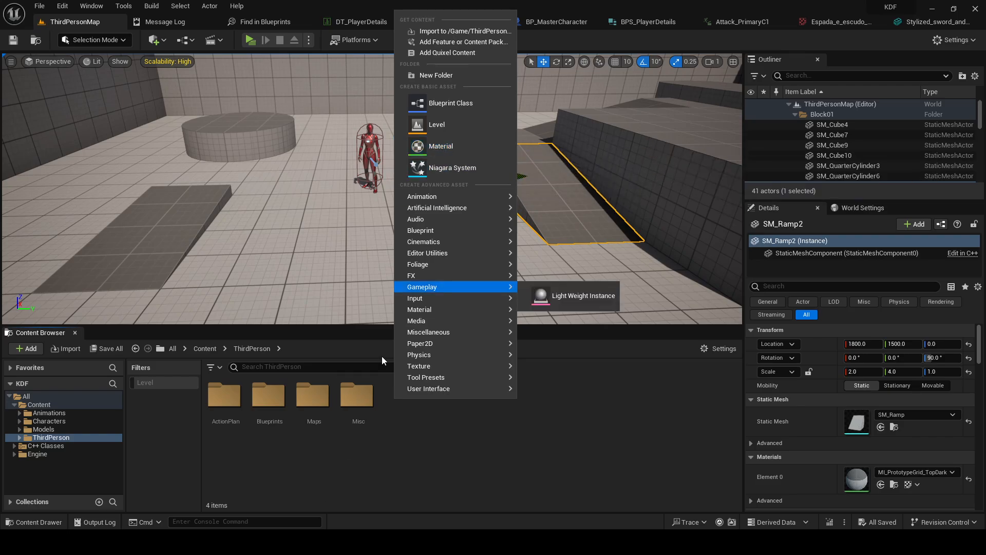
pyautogui.click(350, 465)
# Create a new material and a folder named Materials in the ThirdPerson content folder
pyautogui.rightClick(430, 424)
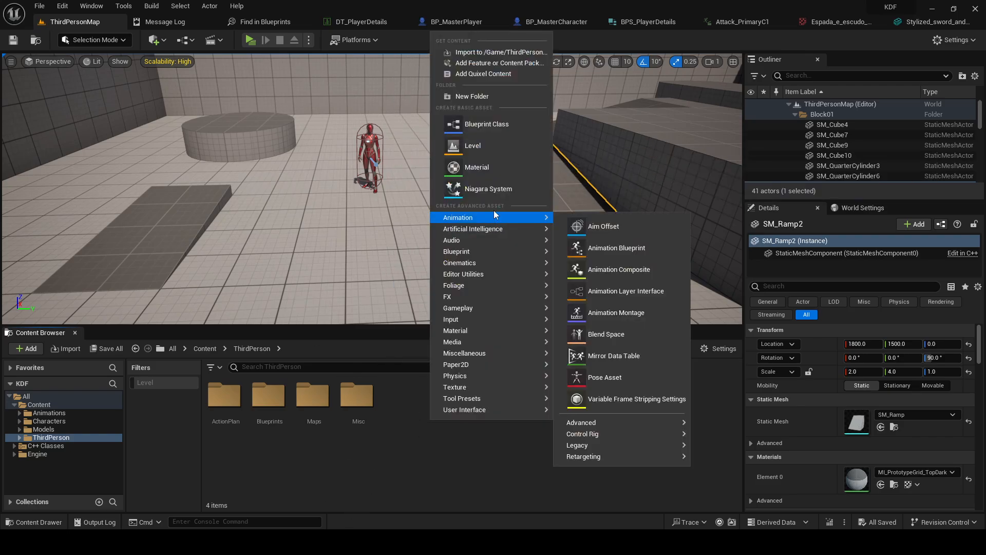
pyautogui.click(474, 168)
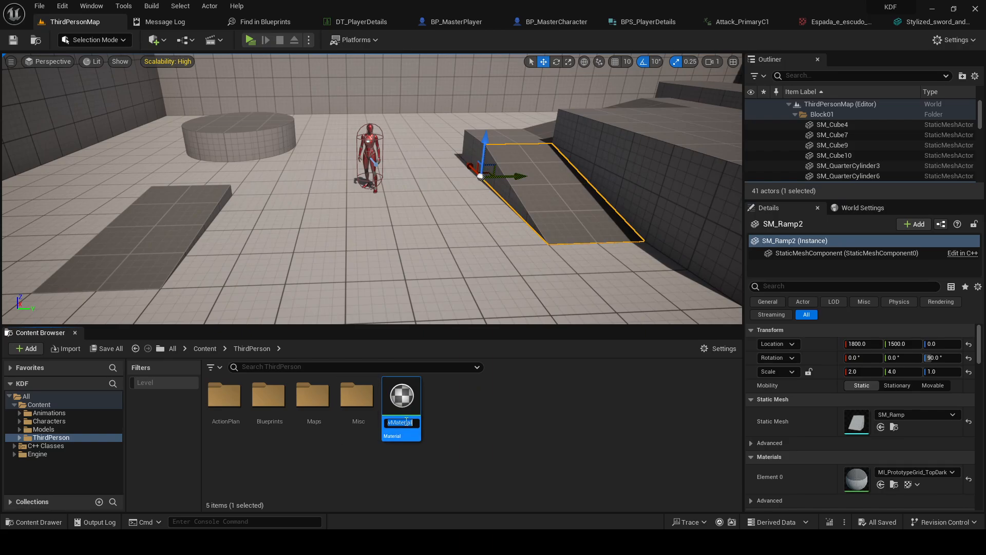
pyautogui.rightClick(472, 409)
pyautogui.click(501, 86)
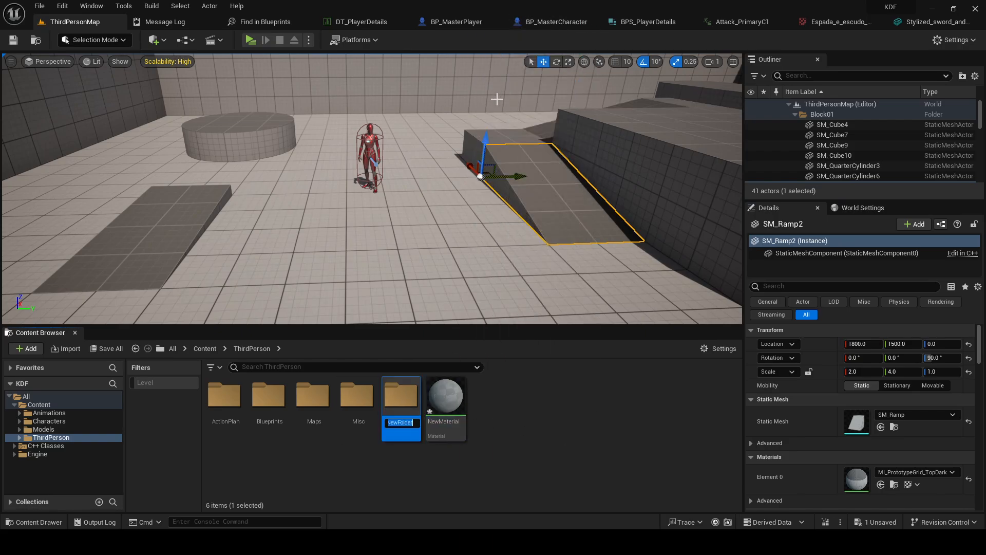
pyautogui.write('Materials')
pyautogui.press('Return')
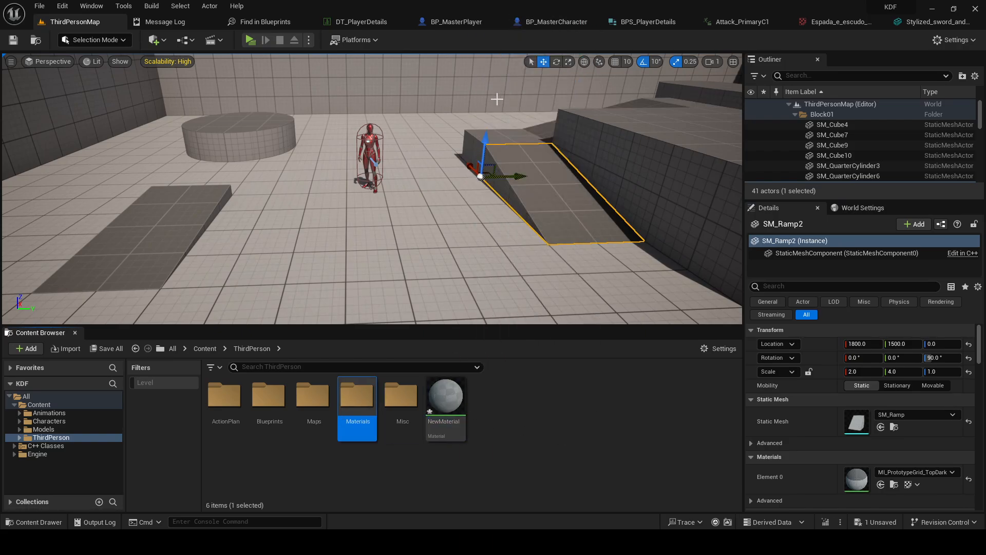
# Move the new material into the Materials folder and rename it M_MasterEquipment
pyautogui.moveTo(446, 397); pyautogui.dragTo(348, 415)
pyautogui.click(371, 429)
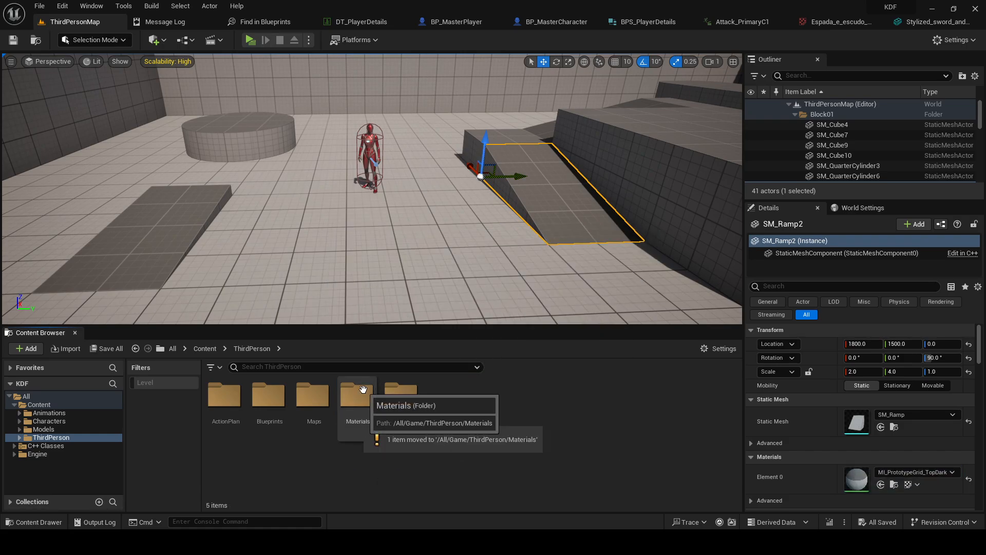
pyautogui.doubleClick(363, 392)
pyautogui.click(234, 403)
pyautogui.press('F2')
pyautogui.write('m')
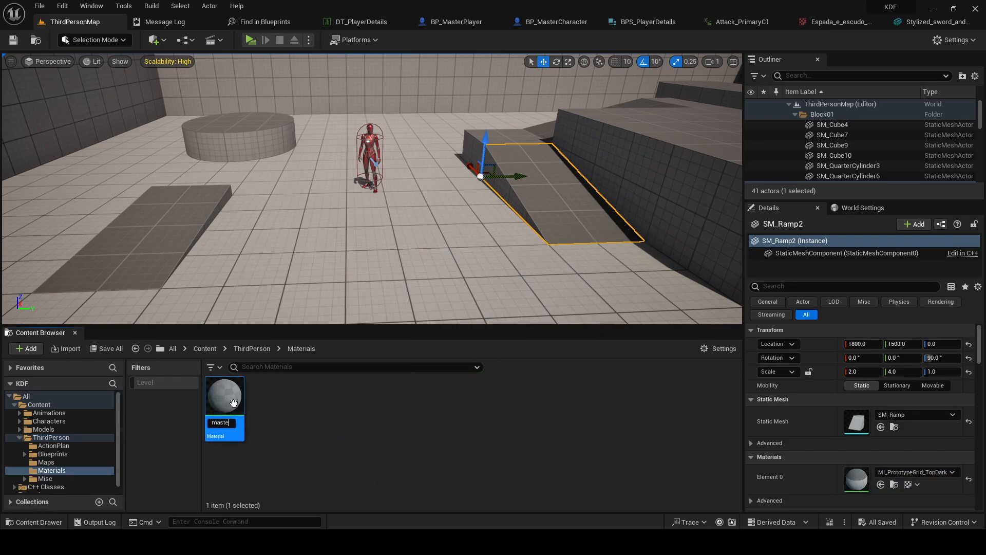
pyautogui.write('as')
pyautogui.press('BackSpace')
pyautogui.press('BackSpace')
pyautogui.press('BackSpace')
pyautogui.write('M_MasterEquipment')
pyautogui.press('Return')
pyautogui.click(362, 436)
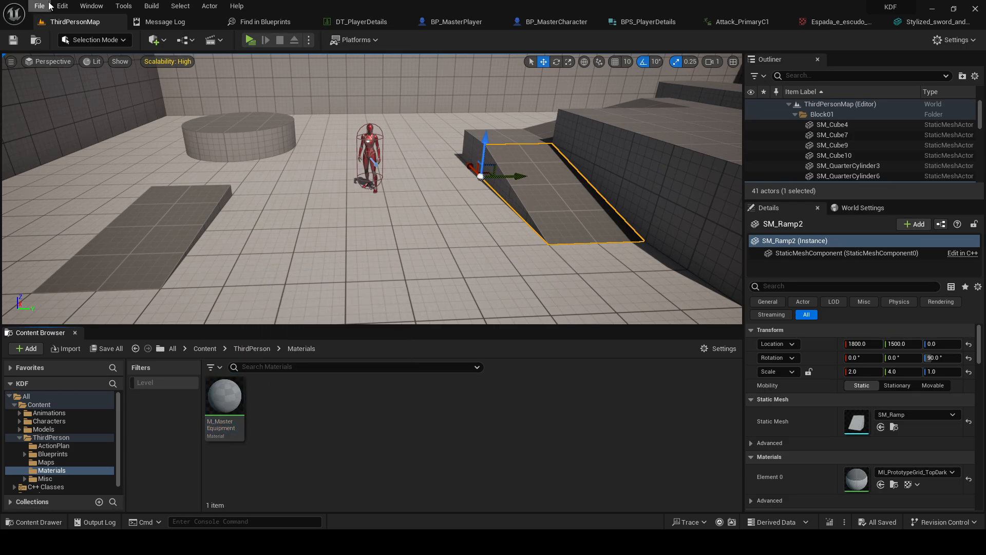
pyautogui.click(40, 7)
pyautogui.click(64, 137)
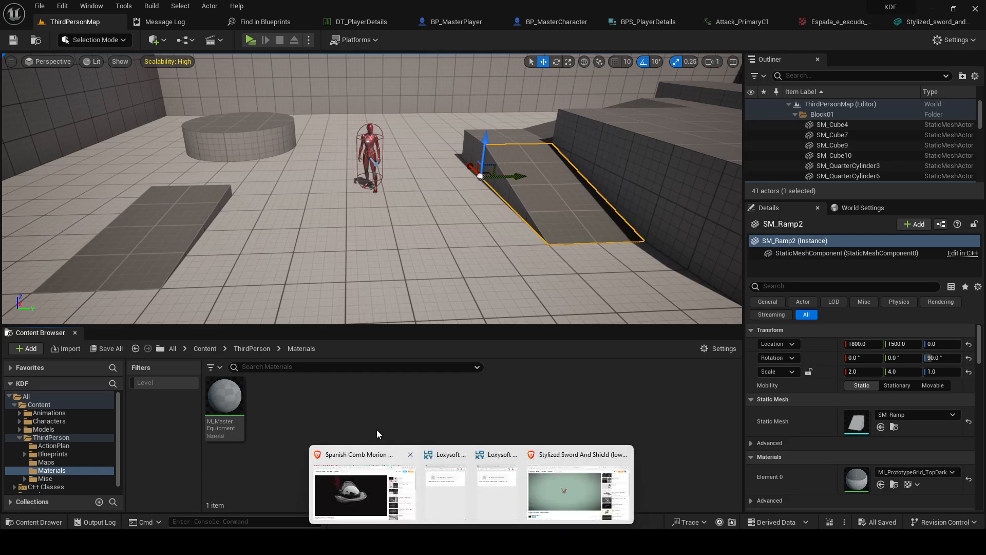
pyautogui.click(228, 409)
pyautogui.click(653, 174)
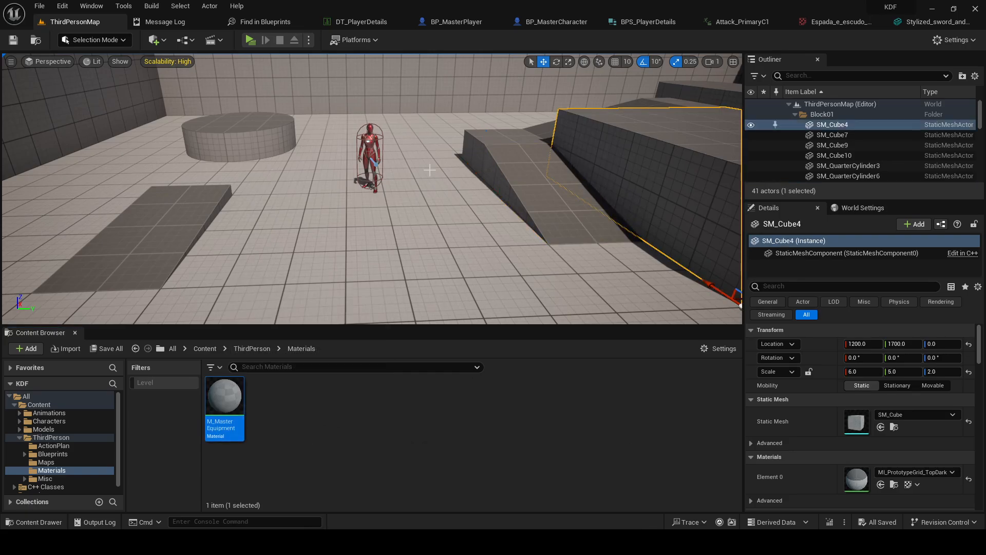
pyautogui.moveTo(556, 173); pyautogui.dragTo(565, 173, button='right')
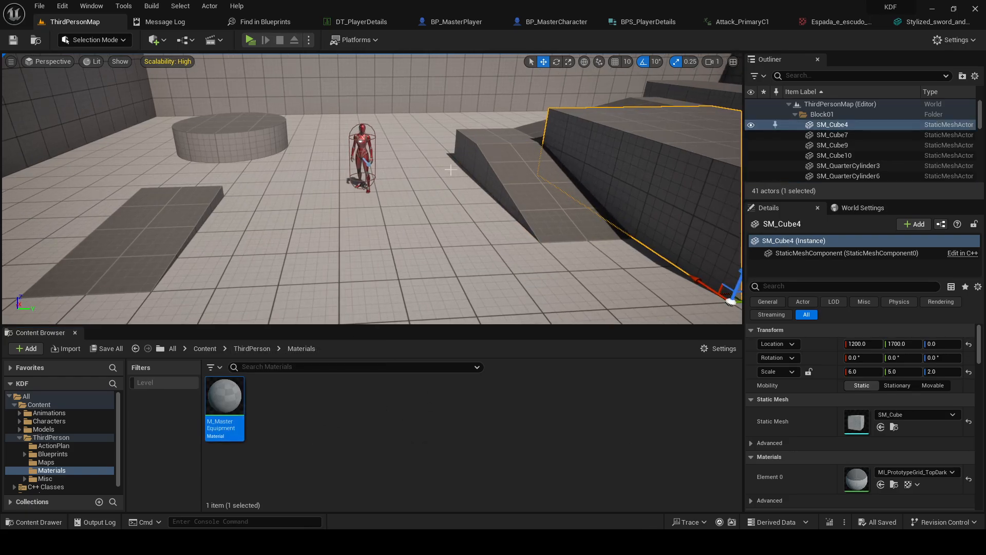
pyautogui.click(420, 104)
pyautogui.click(312, 437)
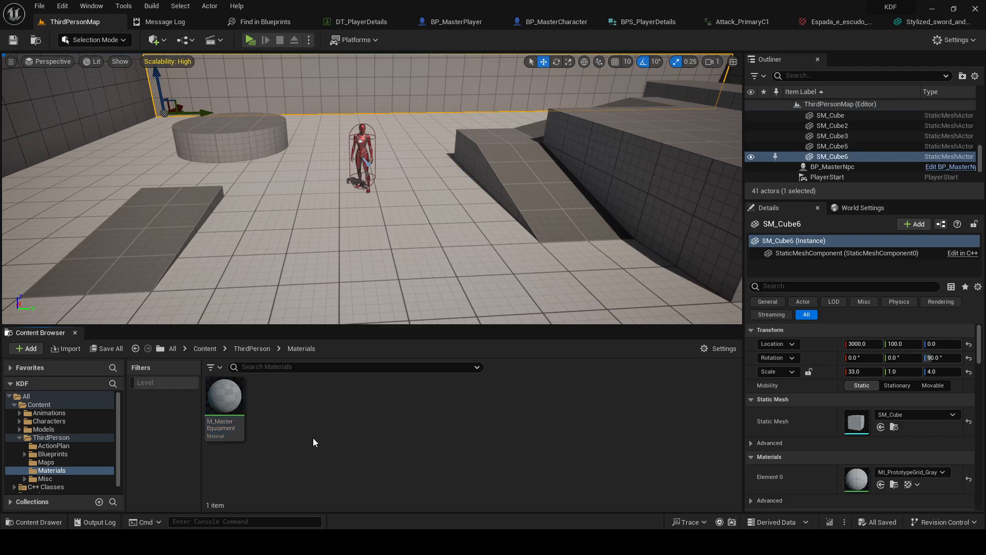
# Create a material instance of M_MasterEquipment and move it to the Equipment folder under Models
pyautogui.click(228, 405)
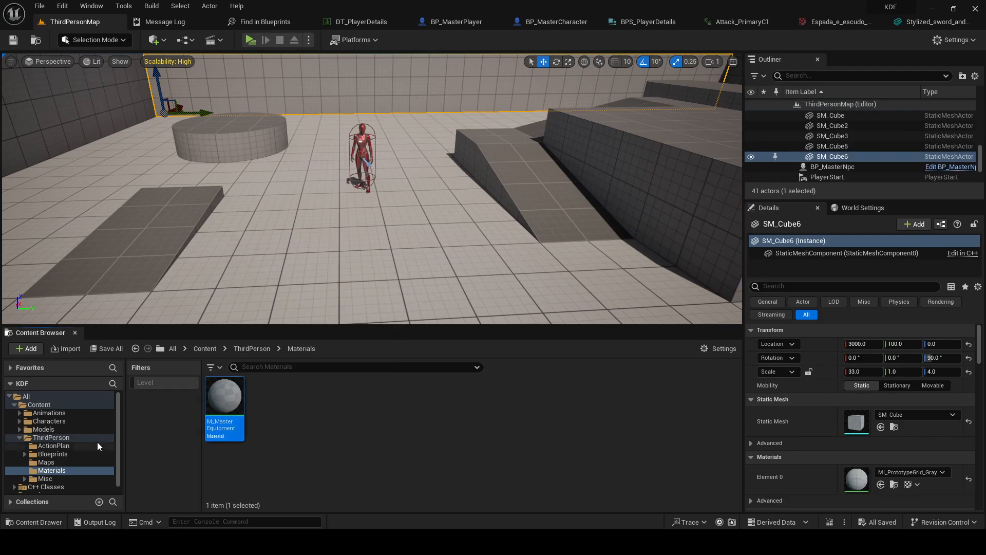
pyautogui.rightClick(229, 406)
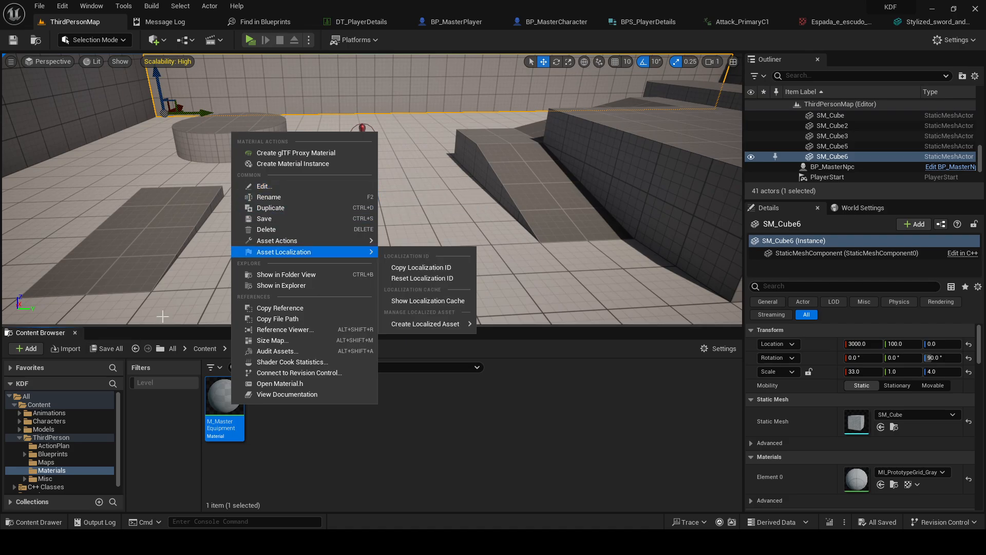
pyautogui.click(278, 163)
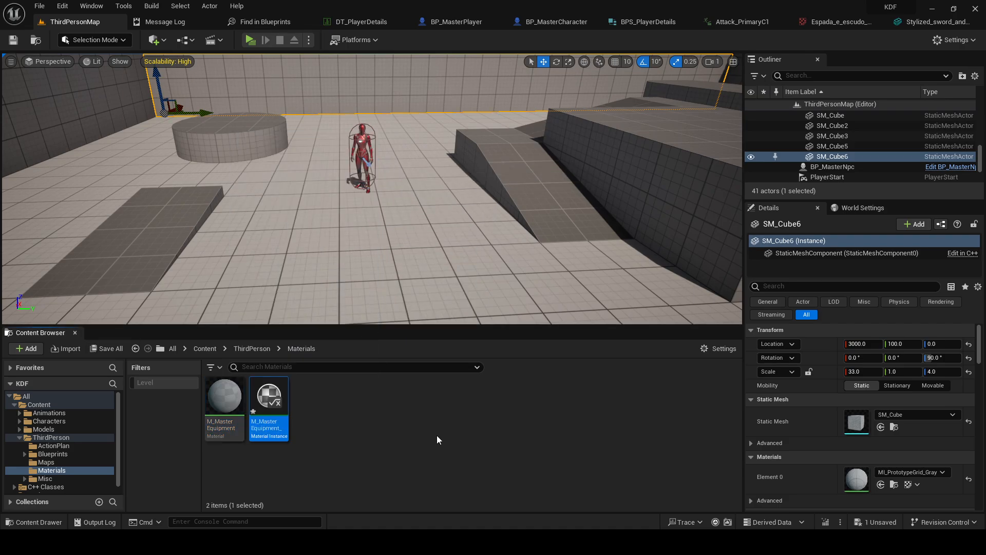
pyautogui.click(20, 429)
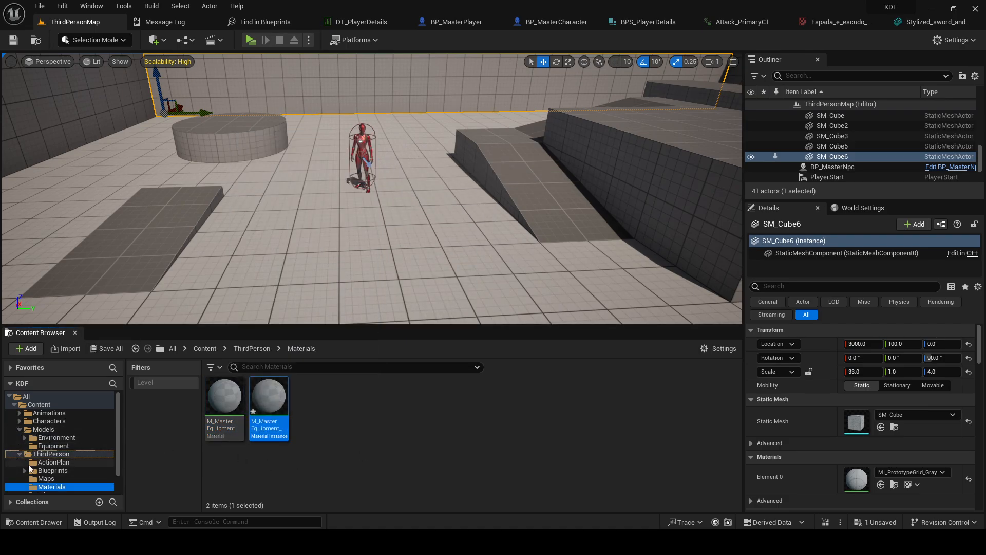
pyautogui.moveTo(269, 401); pyautogui.dragTo(53, 446)
pyautogui.click(103, 467)
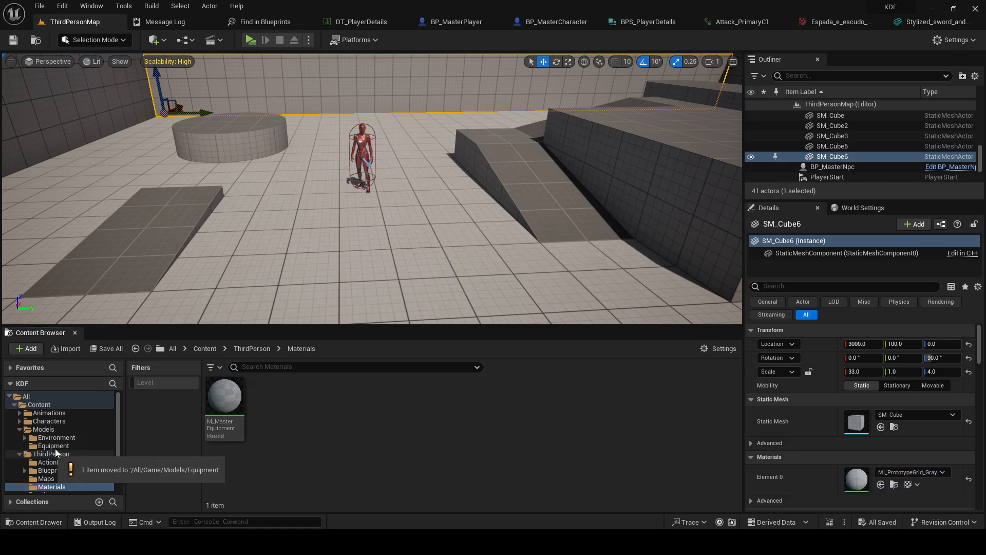
# Create a subfolder named SwordAndShield in the Equipment folder
pyautogui.click(53, 446)
pyautogui.rightClick(412, 490)
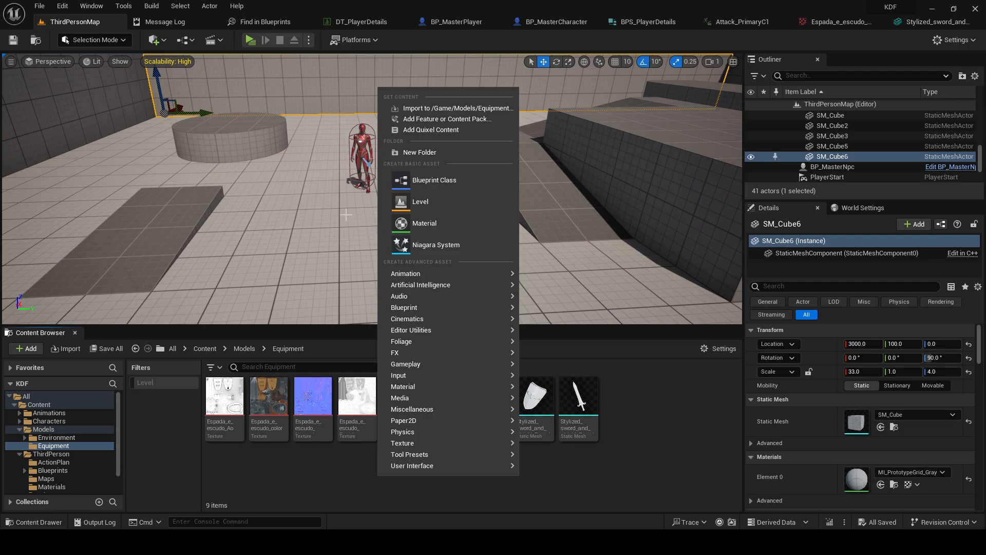
pyautogui.click(435, 156)
pyautogui.write('Sw')
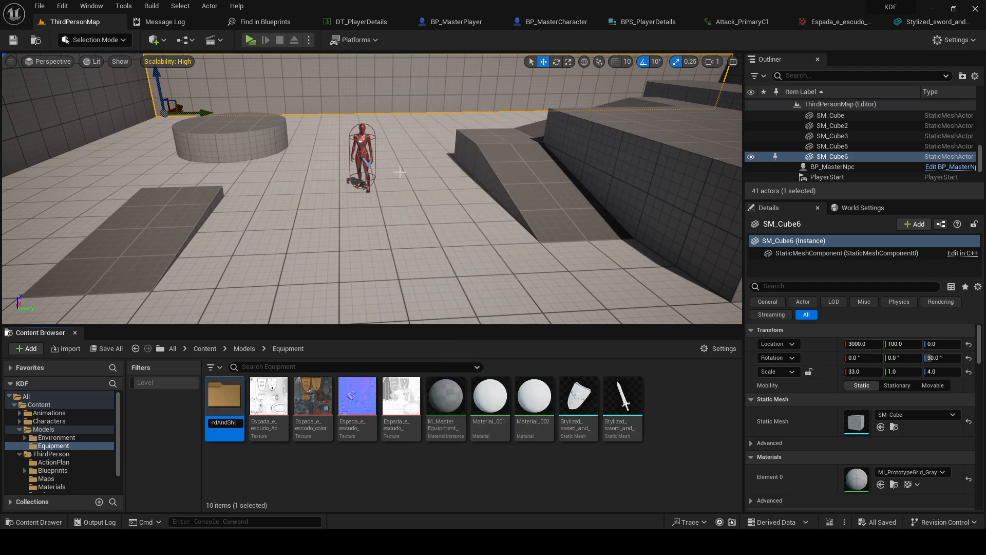
pyautogui.press('Return')
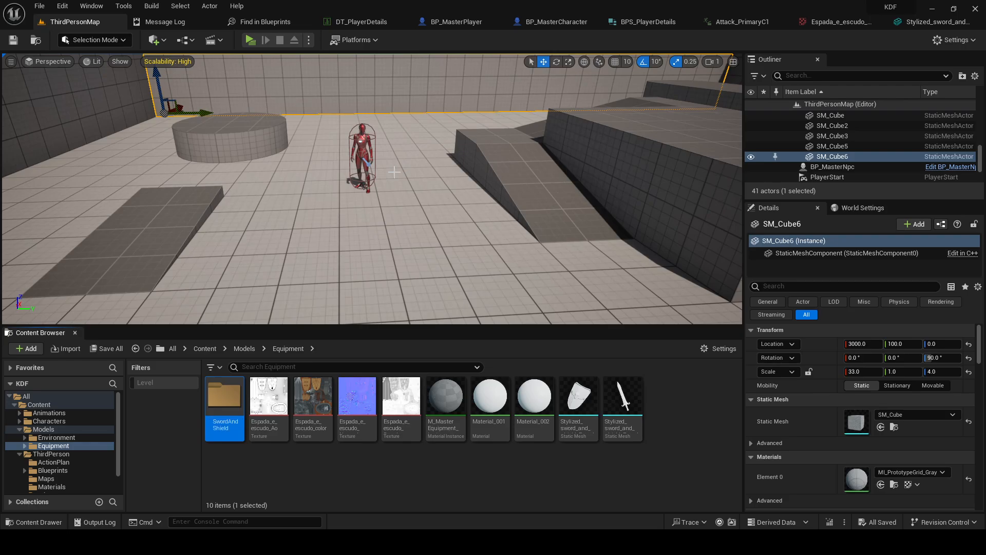
# Move all textures, materials and static meshes in Equipment into the SwordAndShield folder and open that folder
pyautogui.click(280, 399)
pyautogui.keyDown('shift'); pyautogui.click(616, 398); pyautogui.keyUp('shift')
pyautogui.moveTo(286, 400); pyautogui.dragTo(219, 404)
pyautogui.click(226, 426)
pyautogui.doubleClick(222, 428)
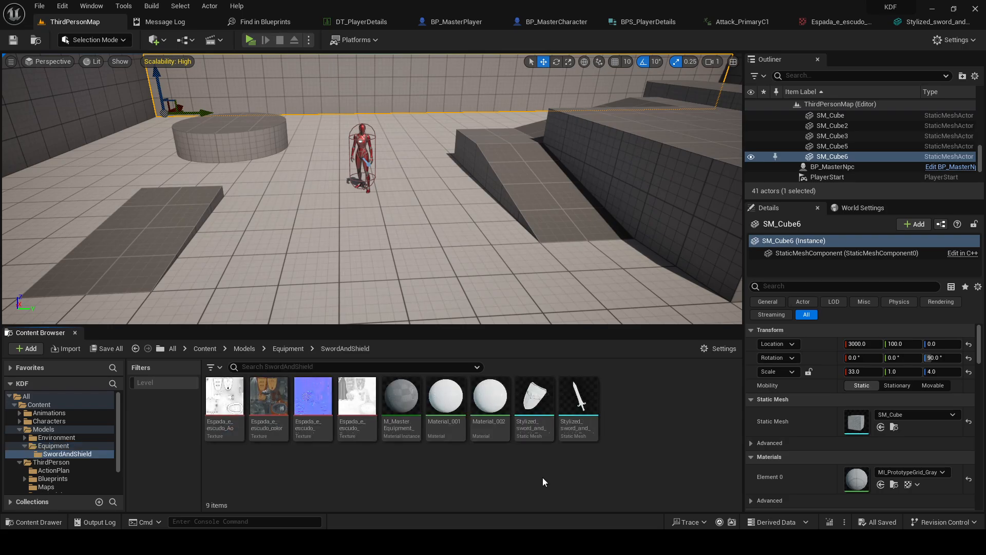
# Rename the M_MasterEquipment material instance in the SwordAndShield folder as M_Sword_Inst
pyautogui.click(400, 414)
pyautogui.press('F2')
pyautogui.write('MI')
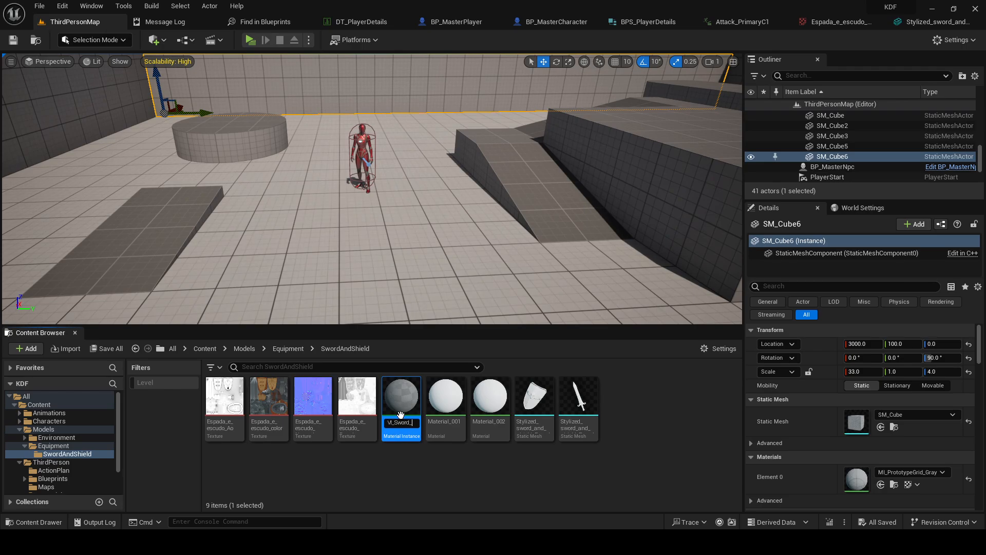
pyautogui.write('_Sword_Inst')
pyautogui.press('Return')
# Open M_Sword_Inst, locate its parent material in the content folders and open M_MasterEquipment for editing
pyautogui.doubleClick(416, 411)
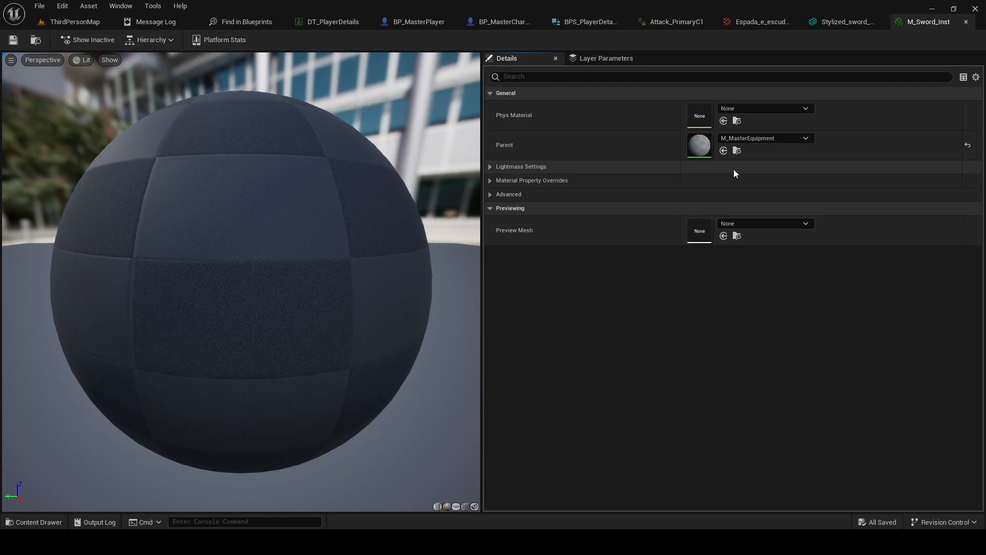
pyautogui.click(737, 151)
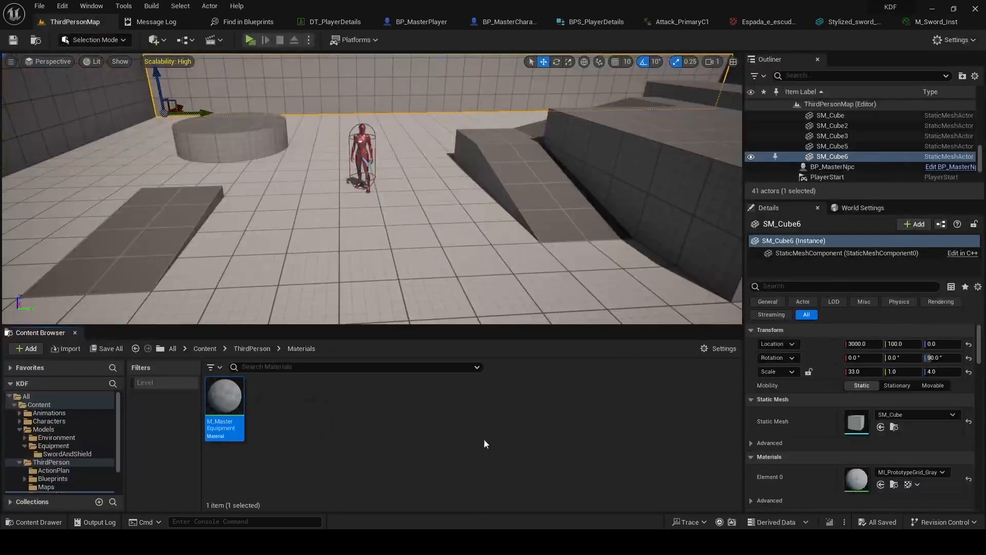
pyautogui.doubleClick(231, 404)
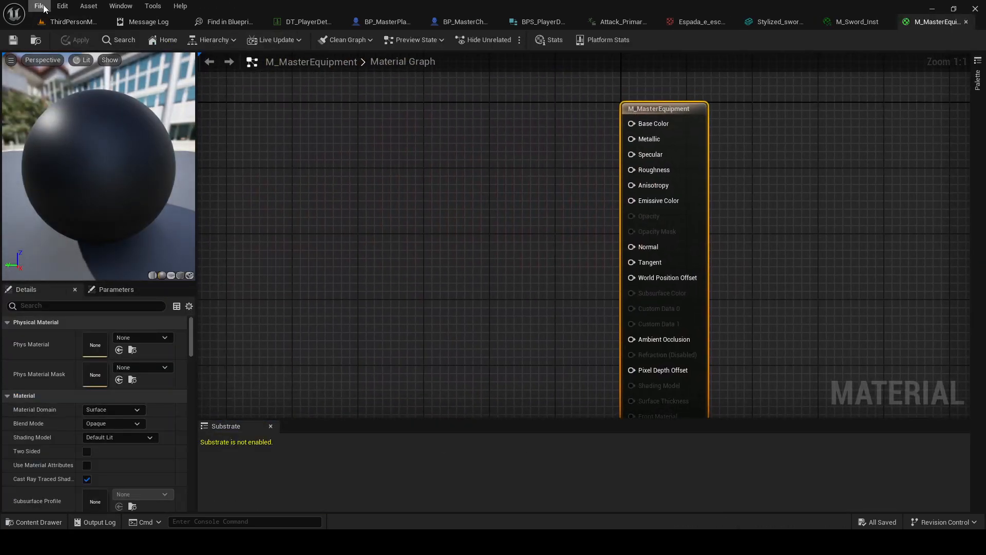
# Add a TextureSampleParameter2D node to the M_MasterEquipment material graph and save the material
pyautogui.rightClick(373, 133)
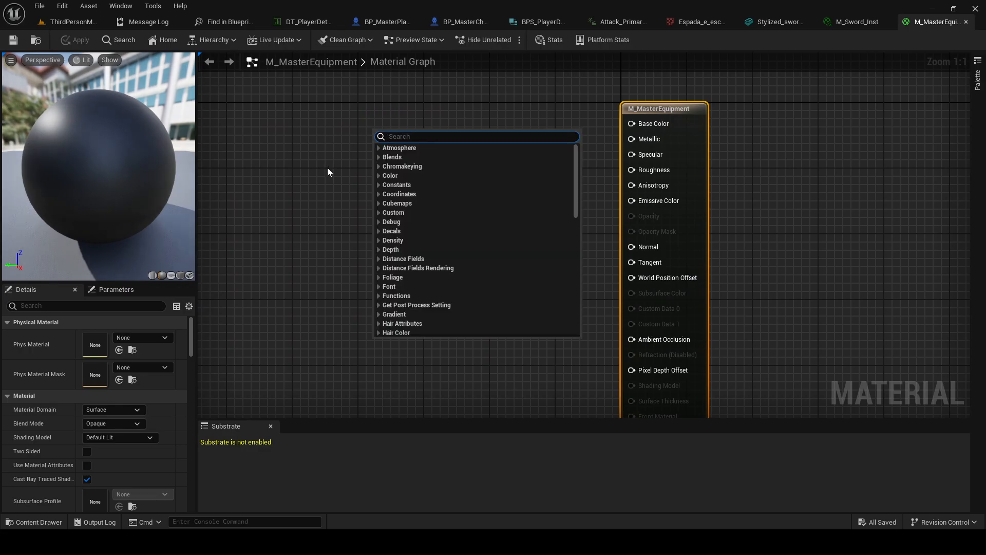
pyautogui.write('texture')
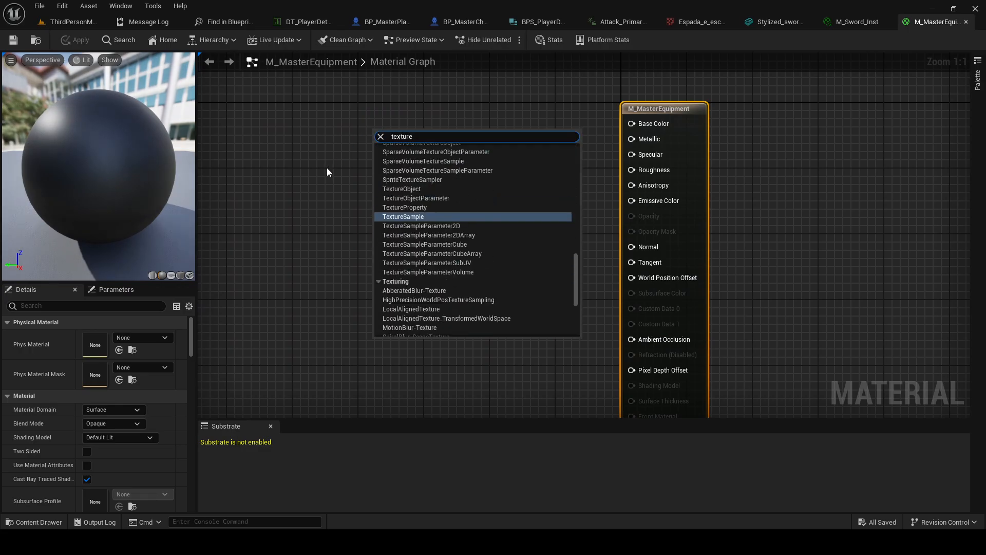
pyautogui.write(' 2d')
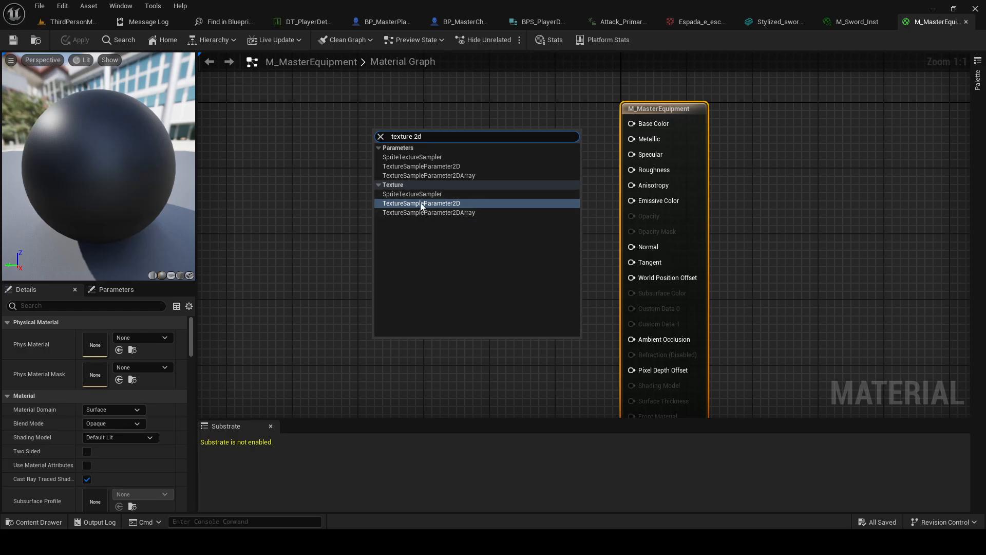
pyautogui.click(418, 169)
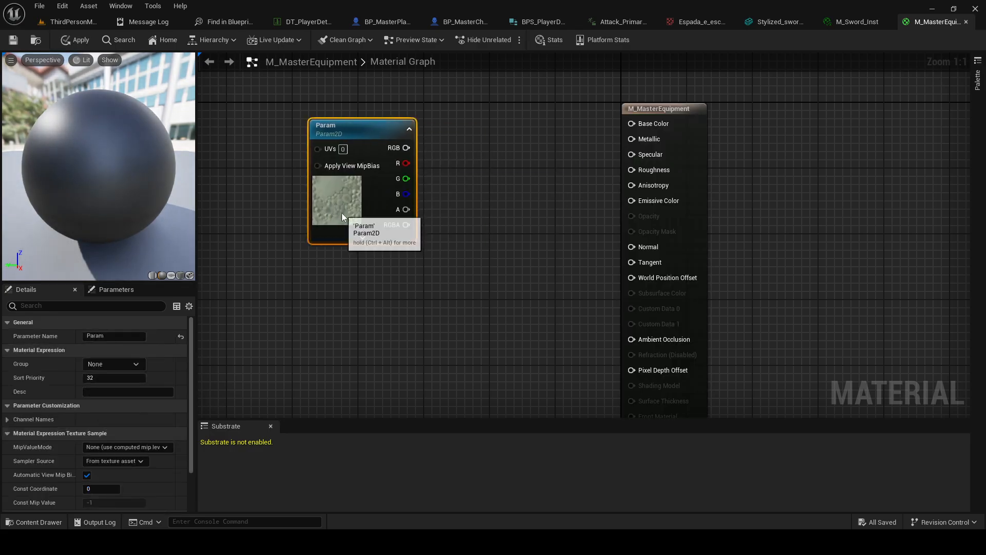
pyautogui.moveTo(344, 257); pyautogui.dragTo(357, 261, button='right')
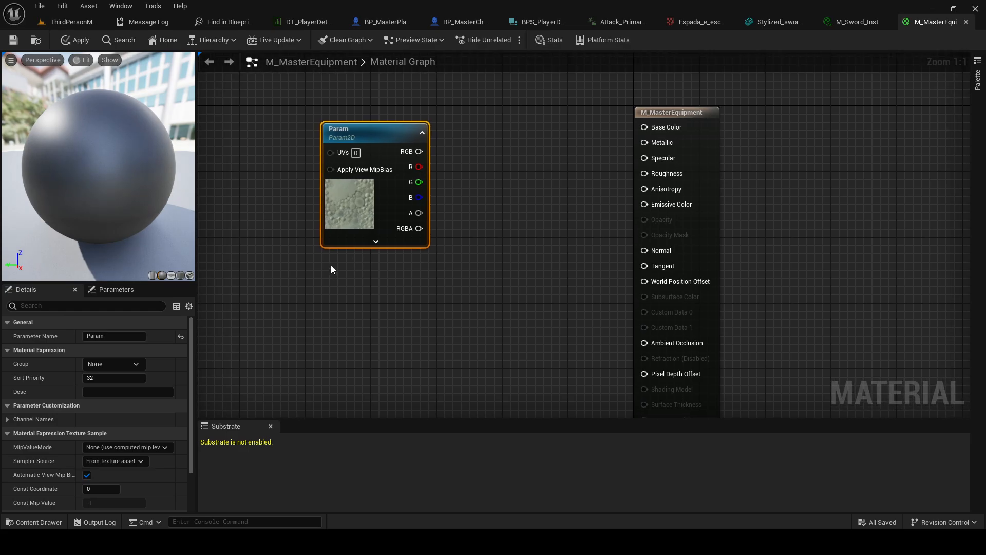
pyautogui.moveTo(347, 204); pyautogui.dragTo(334, 217)
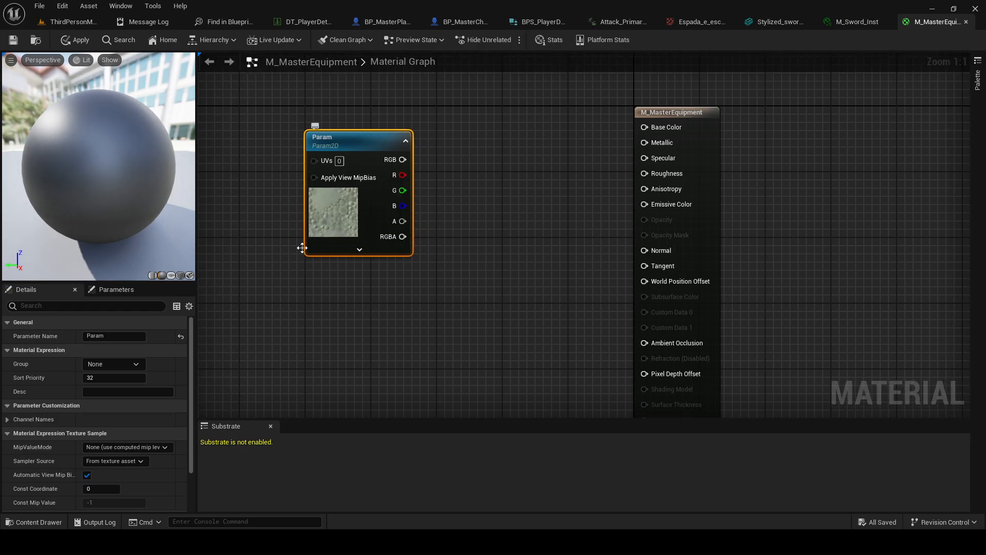
pyautogui.hotkey('ctrl', 's')
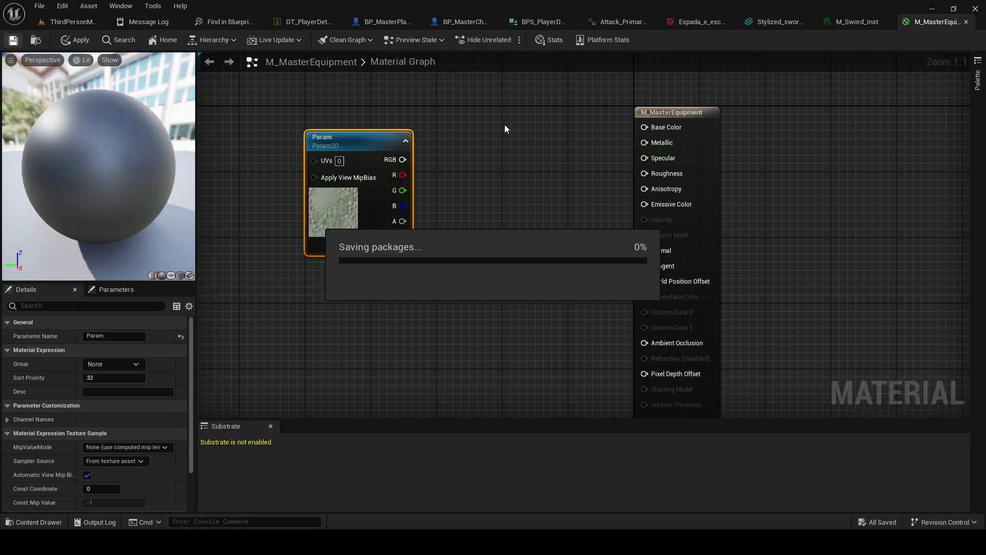
# Connect the texture parameter's RGB output to Base Color, line up the two nodes, and save the material
pyautogui.moveTo(683, 214); pyautogui.dragTo(741, 229)
pyautogui.moveTo(523, 211); pyautogui.dragTo(557, 204, button='right')
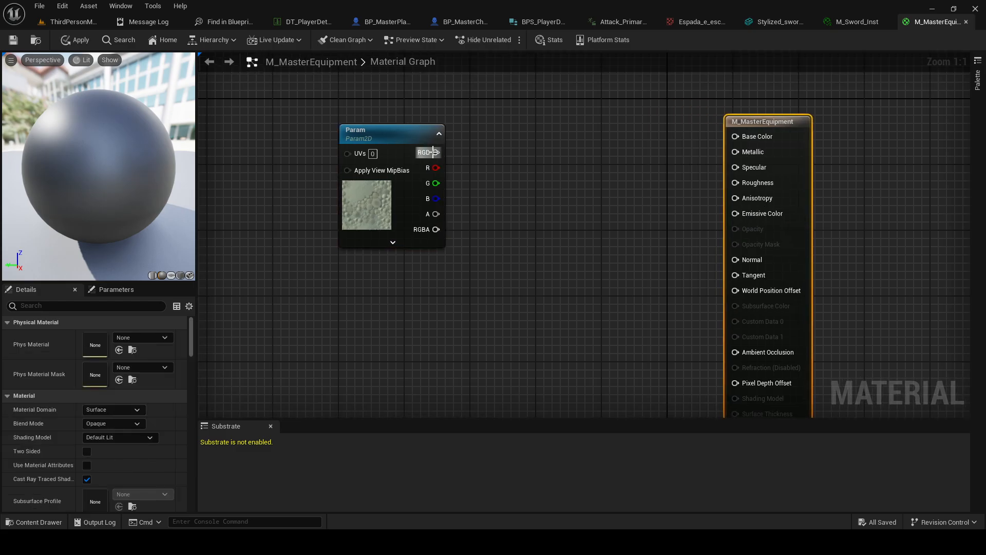
pyautogui.moveTo(435, 153); pyautogui.dragTo(734, 138)
pyautogui.moveTo(405, 185); pyautogui.dragTo(363, 168)
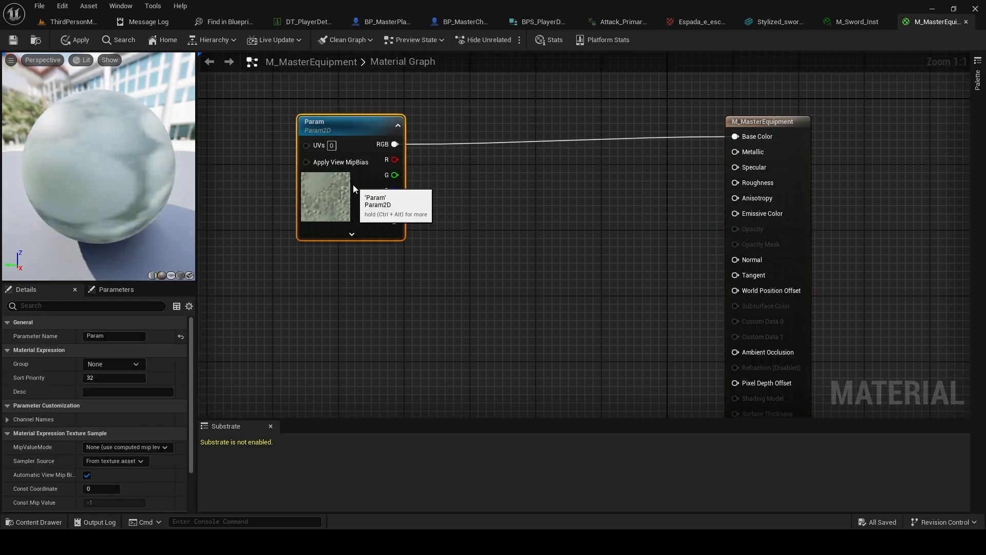
pyautogui.click(13, 40)
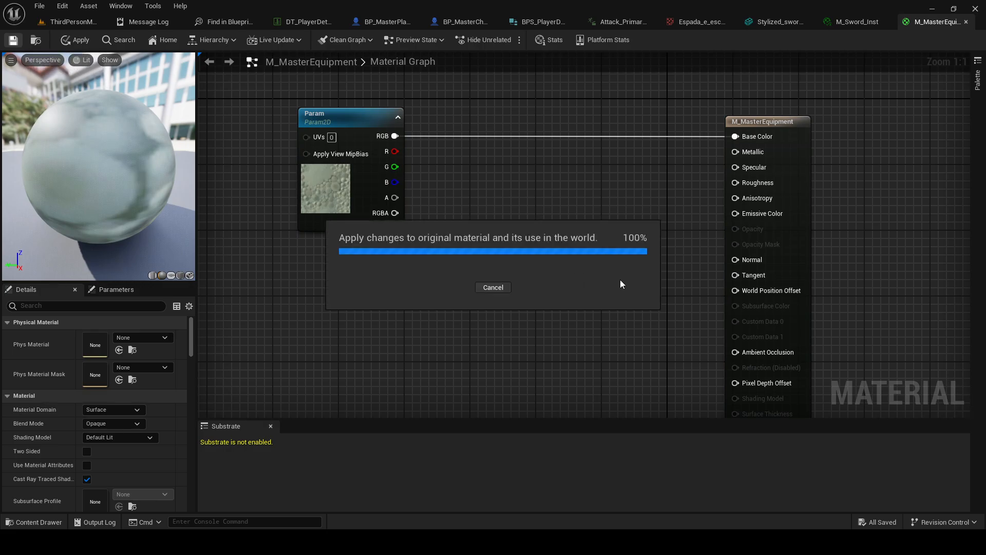
pyautogui.scroll(-2, 486, 227)
pyautogui.click(387, 183)
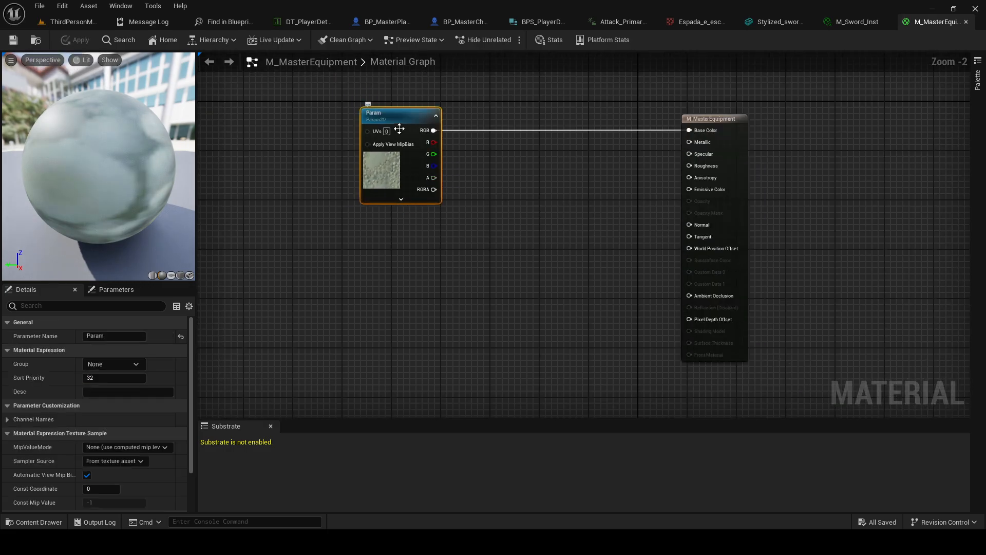
# Rename the texture parameter node in the M_MasterEquipment graph as BaseTexture
pyautogui.doubleClick(399, 123)
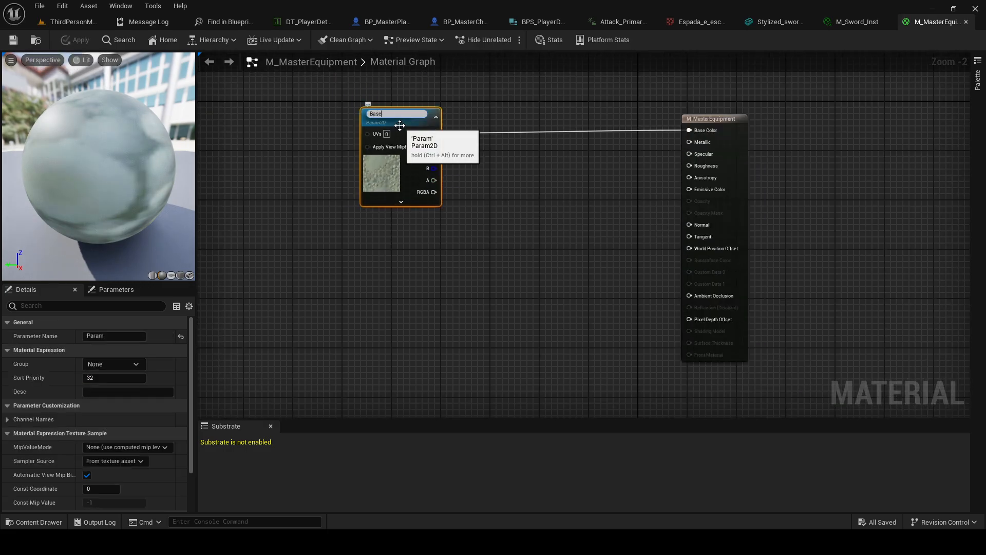
pyautogui.write('BaseTexture')
pyautogui.press('Return')
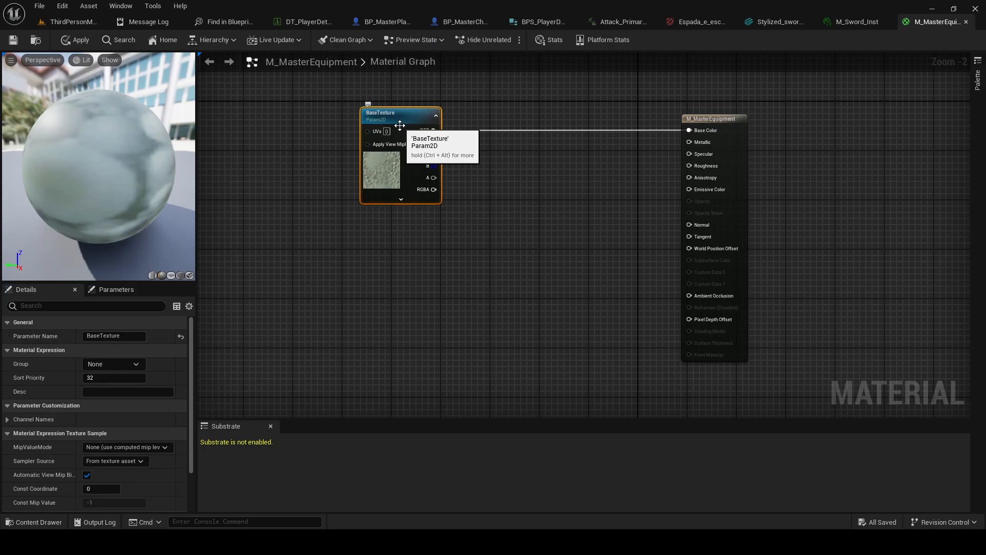
# Duplicate the BaseTexture node, place the copy below it, and rename it NormalTexture
pyautogui.hotkey('ctrl', 'd')
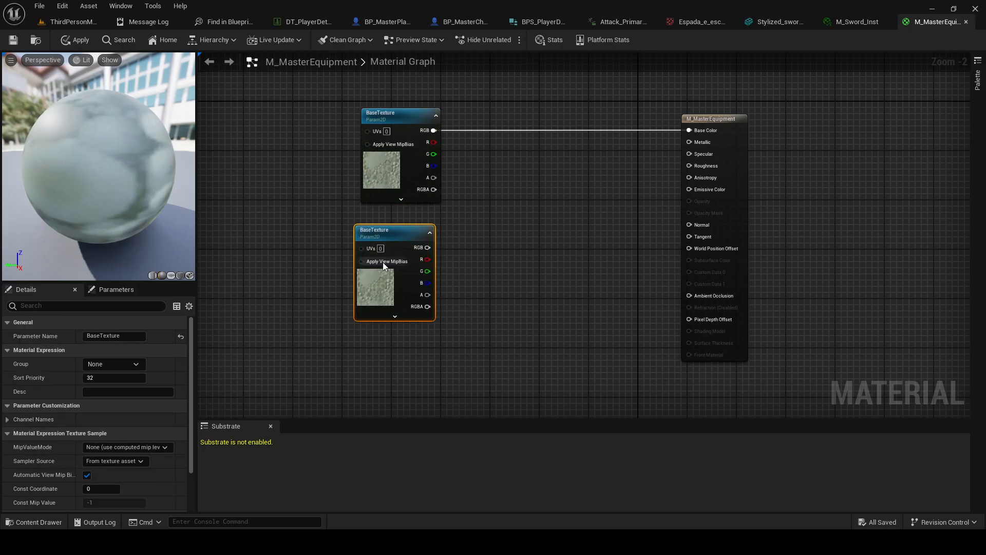
pyautogui.press('F2')
pyautogui.write('Normalt')
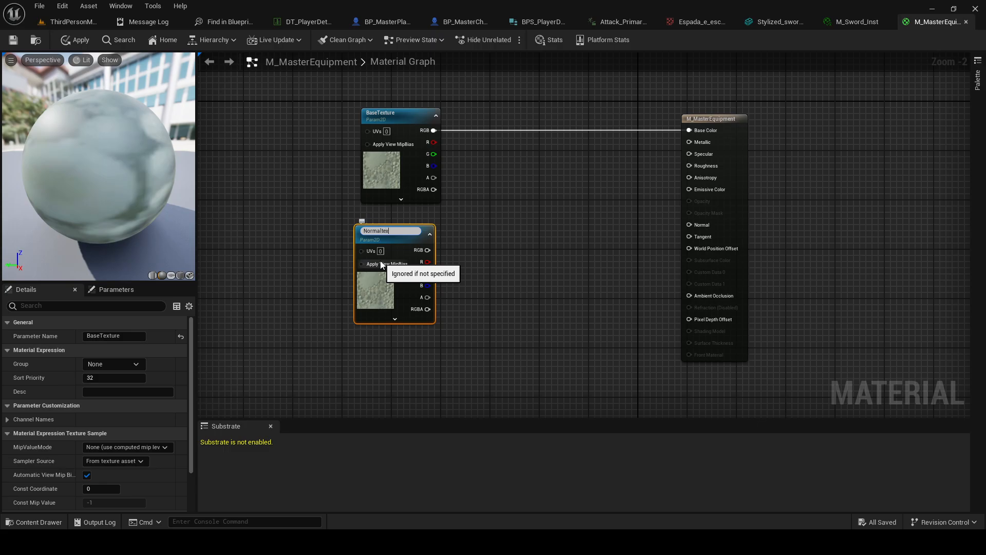
pyautogui.press('Return')
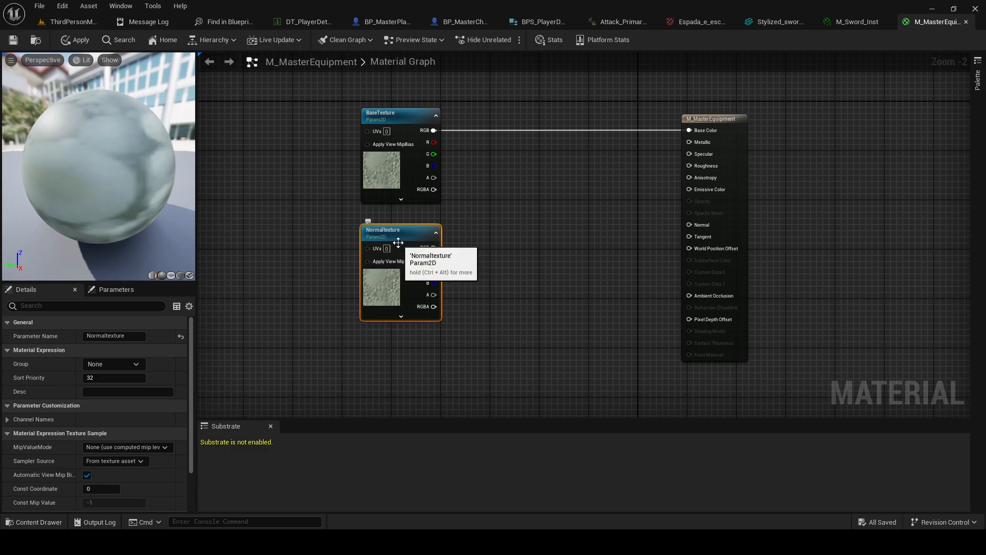
pyautogui.scroll(2, 393, 242)
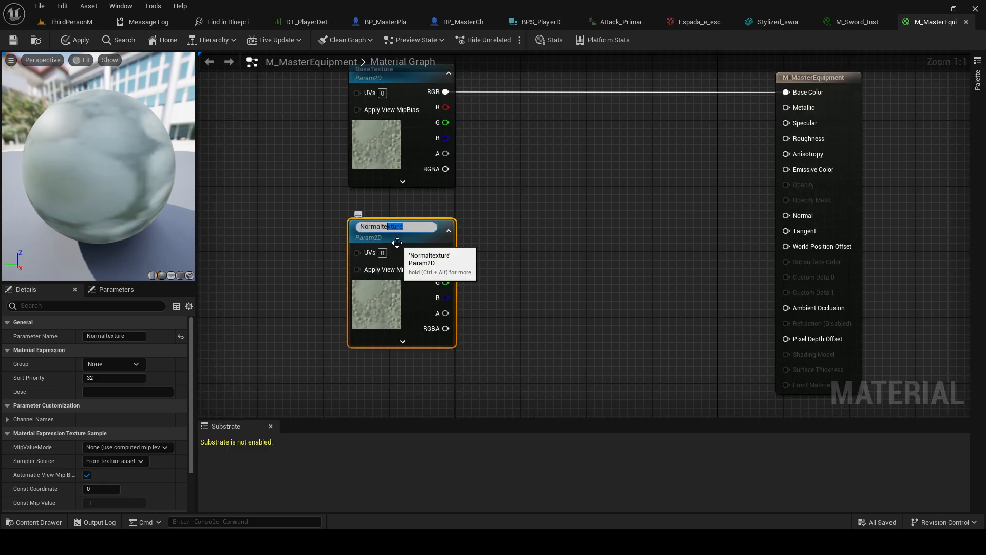
pyautogui.write('ure')
pyautogui.press('Return')
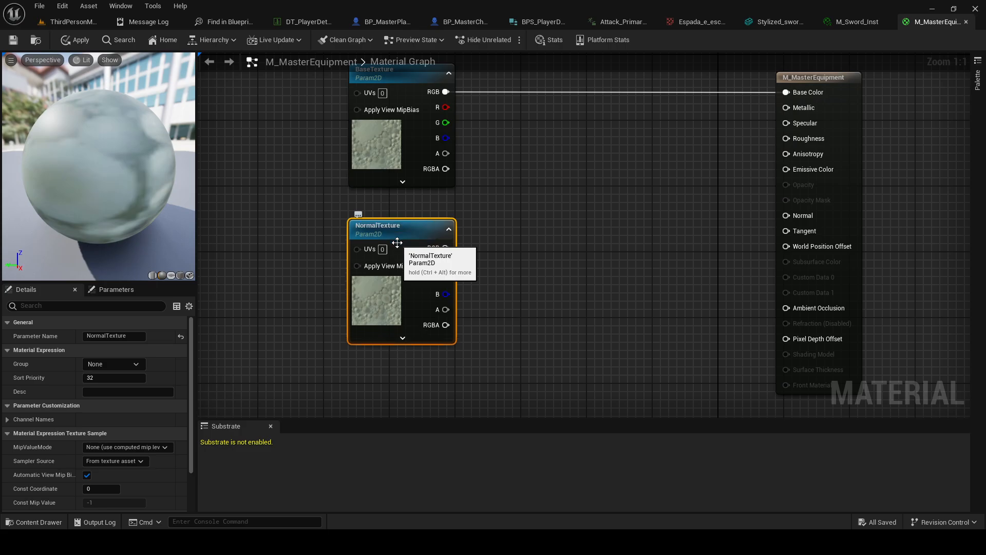
# Connect NormalTexture's RGB output to Normal, move the node closer beneath BaseTexture, and save the material
pyautogui.moveTo(446, 247); pyautogui.dragTo(786, 216)
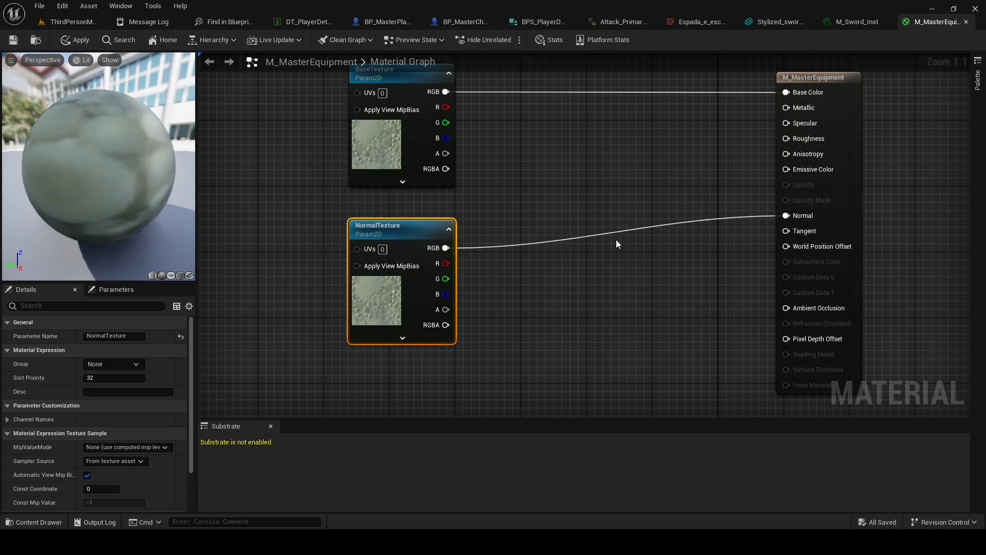
pyautogui.moveTo(384, 282); pyautogui.dragTo(382, 258)
pyautogui.click(513, 273)
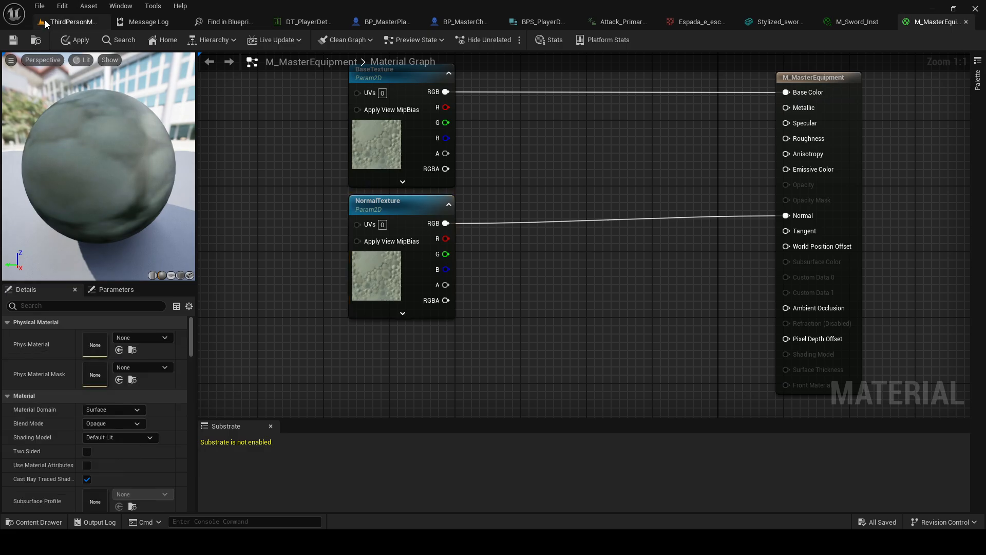
pyautogui.click(40, 6)
pyautogui.click(63, 67)
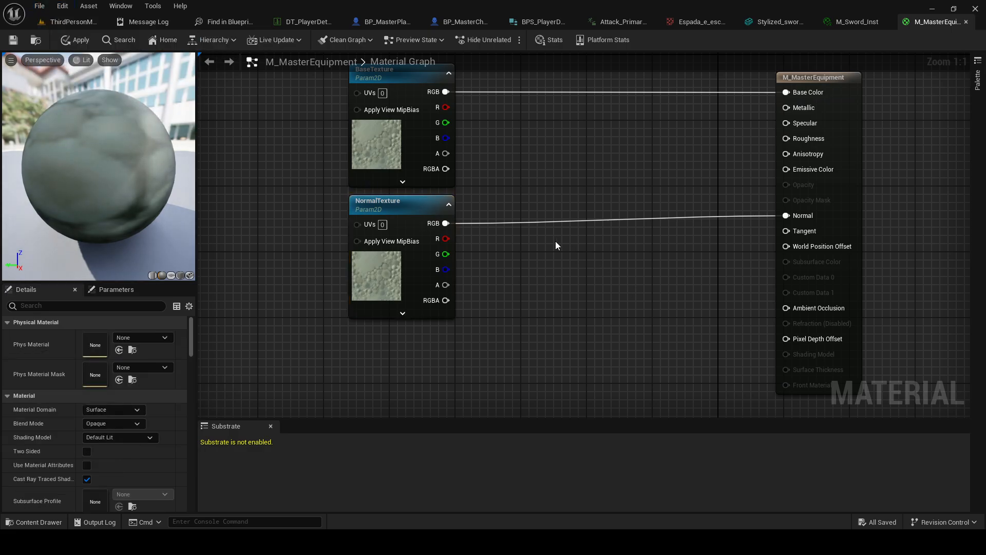
# Copy the NormalTexture node and paste the copy below it as a third texture parameter
pyautogui.scroll(-2, 488, 242)
pyautogui.click(411, 244)
pyautogui.hotkey('ctrl', 'c')
pyautogui.click(354, 321)
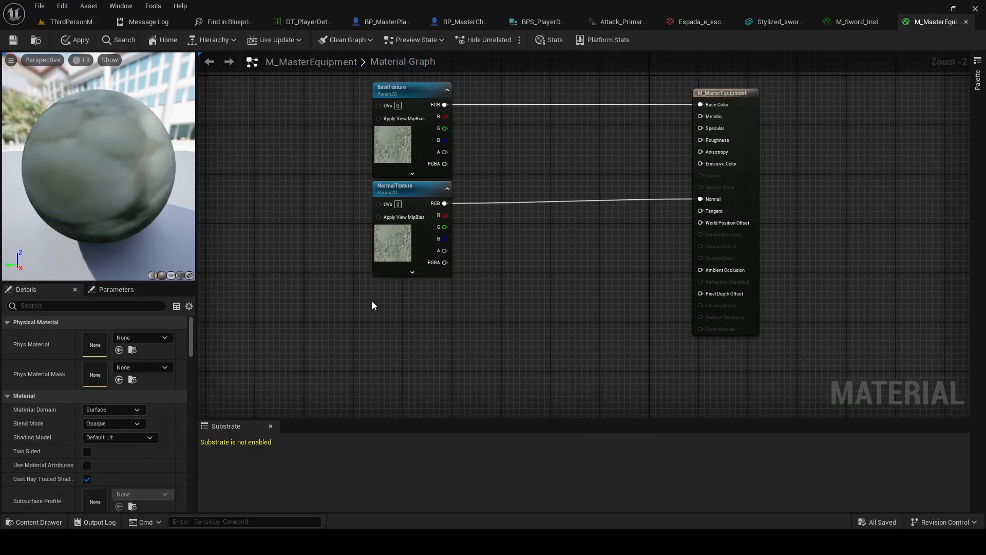
pyautogui.hotkey('ctrl', 'v')
pyautogui.click(580, 312)
pyautogui.moveTo(580, 309); pyautogui.dragTo(548, 305, button='right')
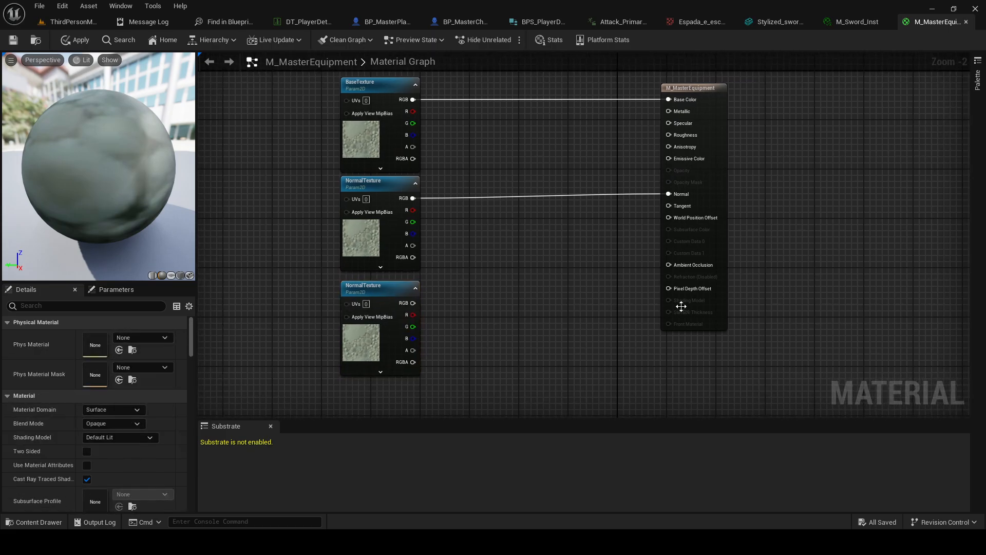
# Move the material output node farther from the texture nodes, save, and bring the third texture node up close beneath the second
pyautogui.moveTo(717, 261); pyautogui.dragTo(742, 261)
pyautogui.click(518, 295)
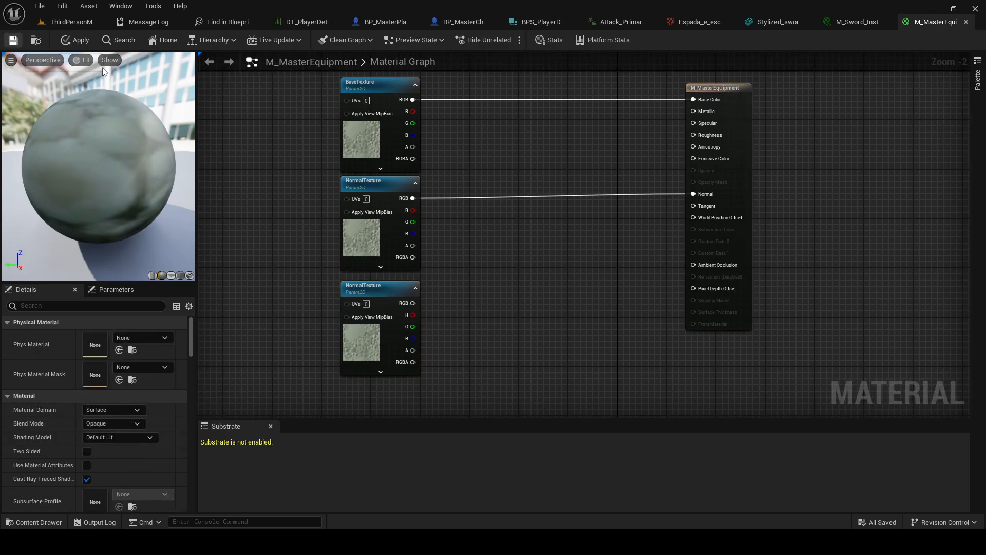
pyautogui.hotkey('ctrl', 's')
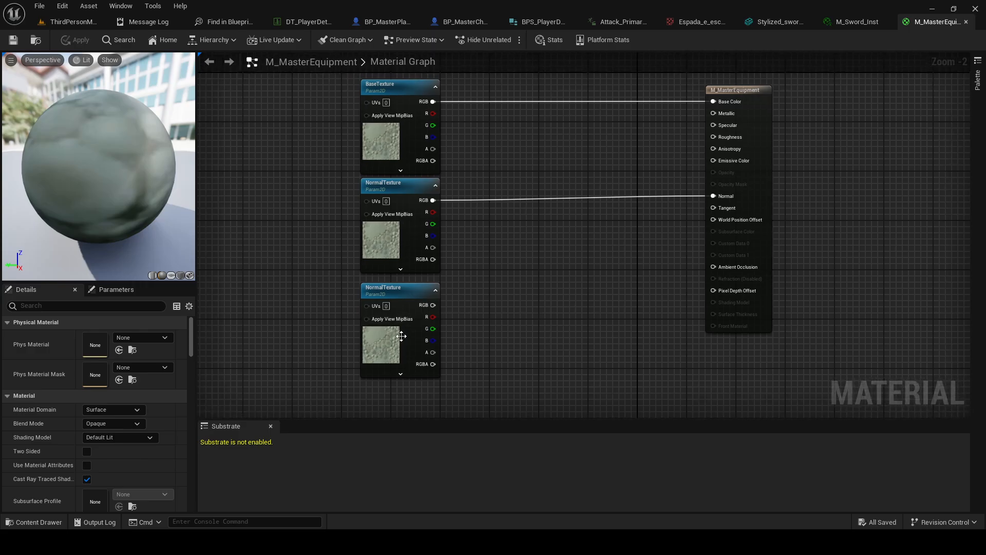
pyautogui.moveTo(402, 336); pyautogui.dragTo(402, 329)
pyautogui.click(515, 238)
pyautogui.moveTo(494, 313); pyautogui.dragTo(474, 297, button='right')
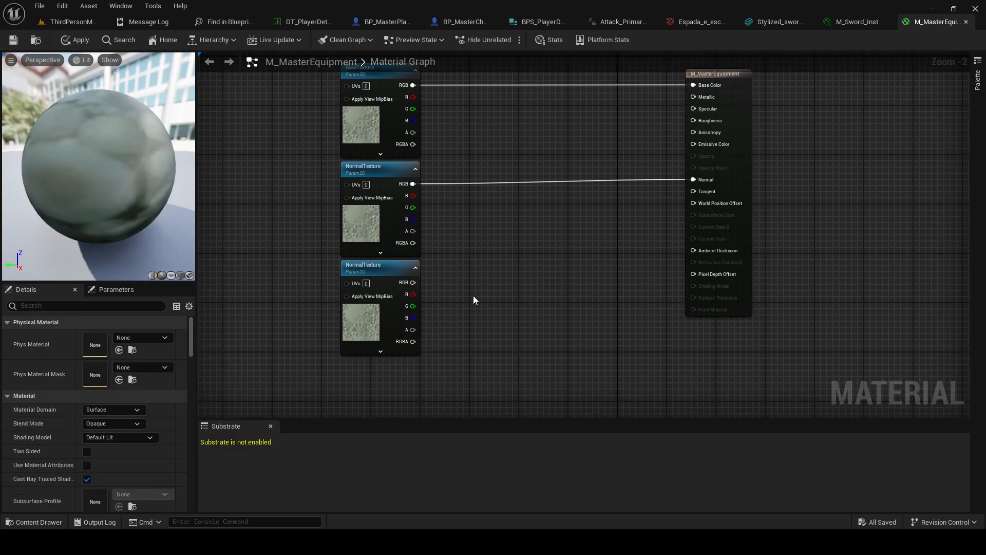
pyautogui.click(382, 315)
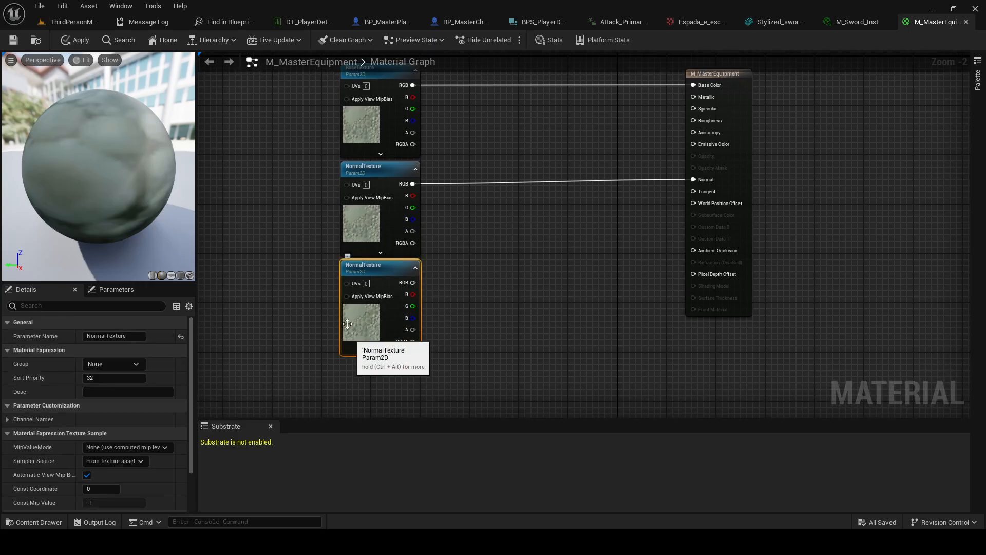
# Check which sword and shield textures the SwordAndShield folder holds, and return to the M_MasterEquipment graph
pyautogui.click(72, 21)
pyautogui.click(72, 454)
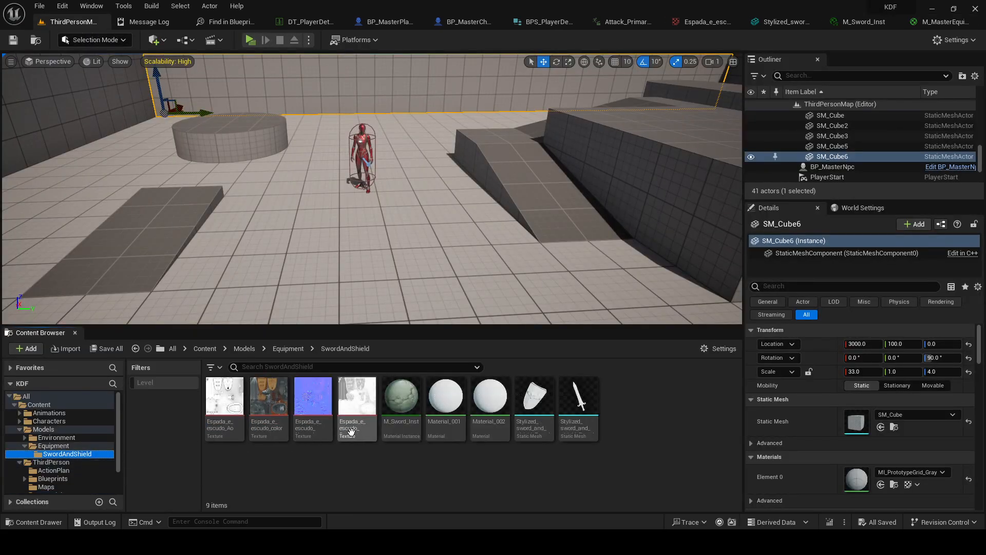
pyautogui.click(342, 406)
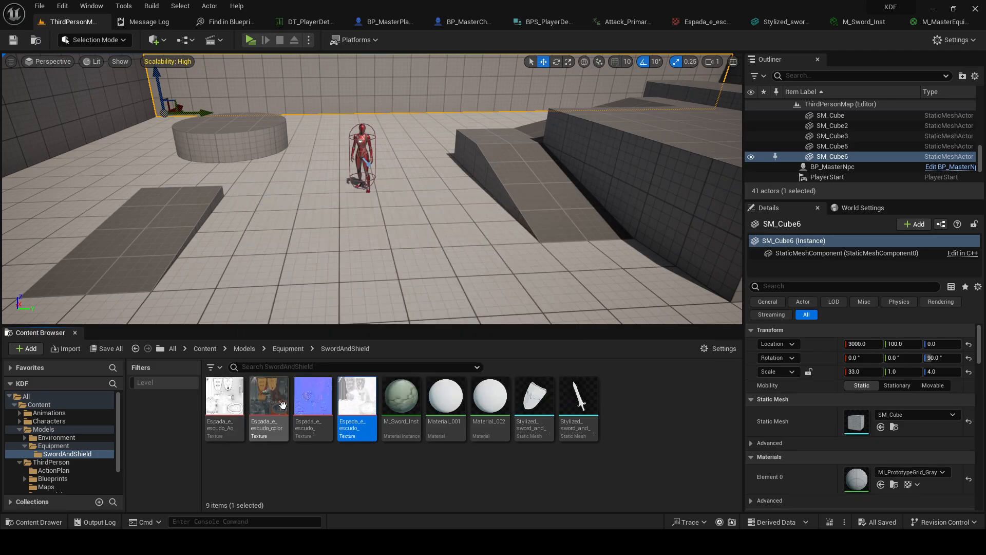
pyautogui.click(373, 493)
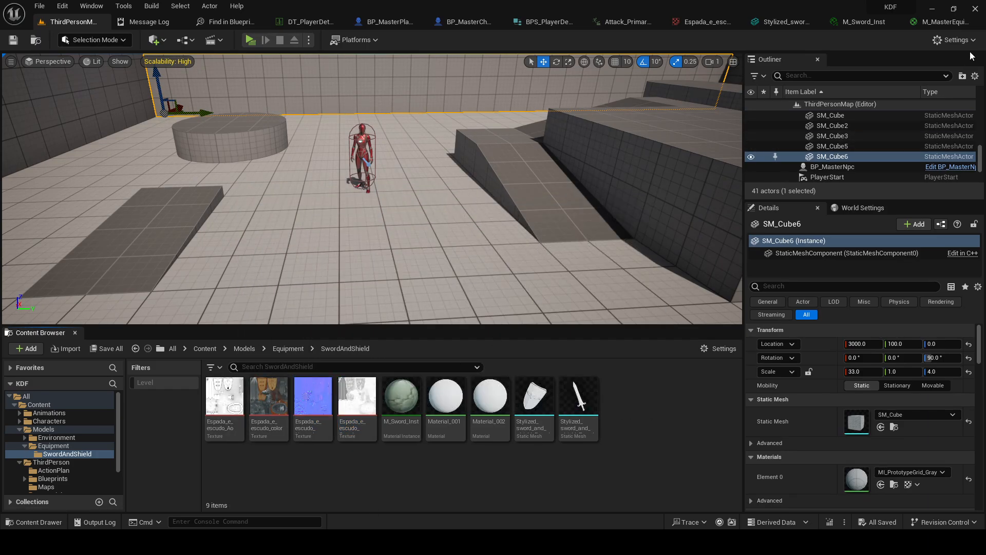
pyautogui.click(926, 24)
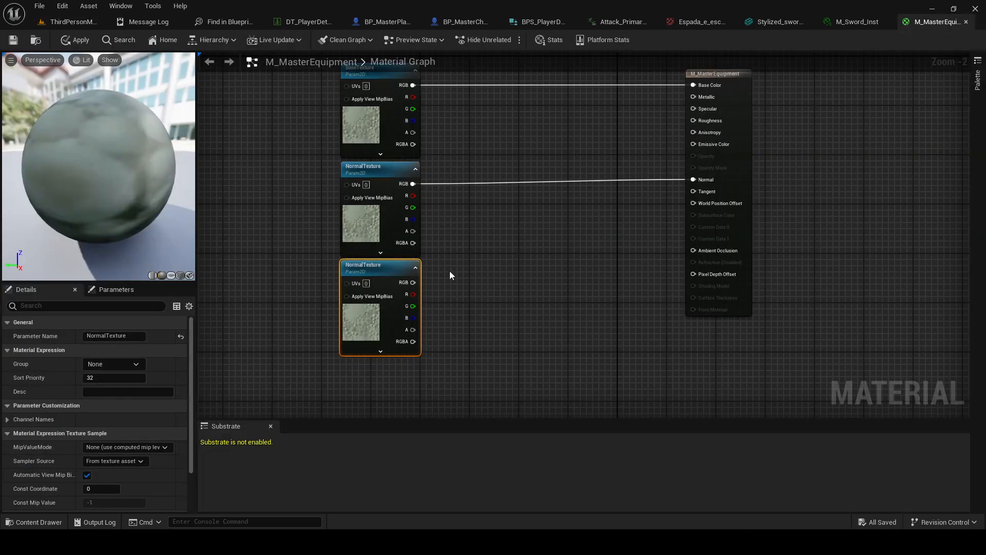
# Shift the material output node farther from the textures and rename the third texture parameter RoughnessTexture
pyautogui.moveTo(753, 213); pyautogui.dragTo(827, 213)
pyautogui.rightClick(484, 310)
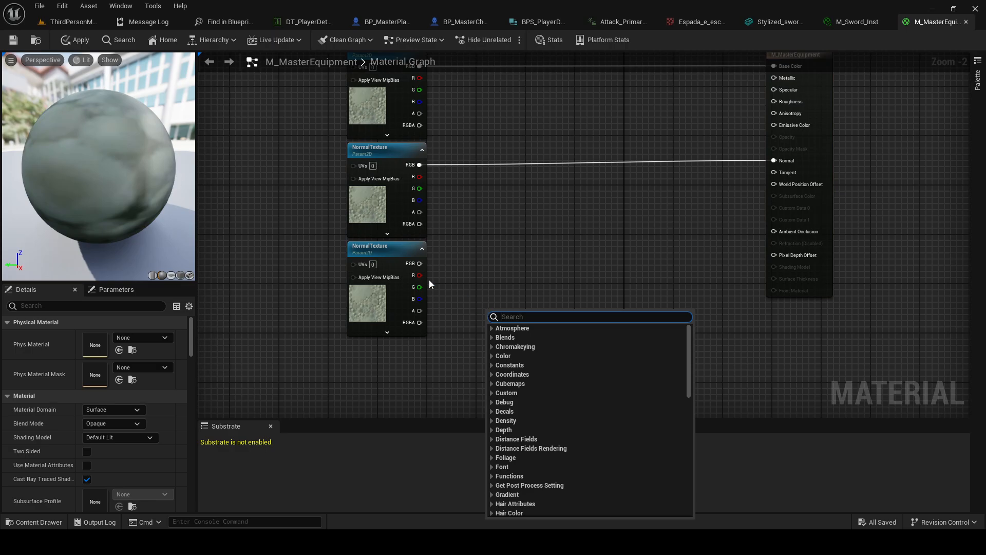
pyautogui.click(401, 305)
pyautogui.click(399, 304)
pyautogui.press('F2')
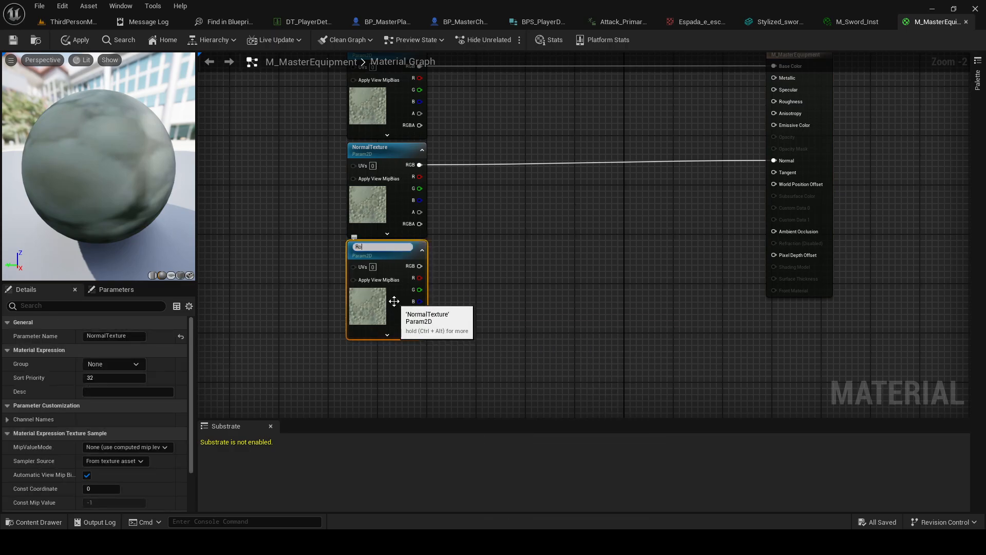
pyautogui.write('RoughnessTexture')
pyautogui.press('Return')
# Connect RoughnessTexture's RGB output to Roughness and apply the material changes
pyautogui.moveTo(469, 254); pyautogui.dragTo(416, 300, button='right')
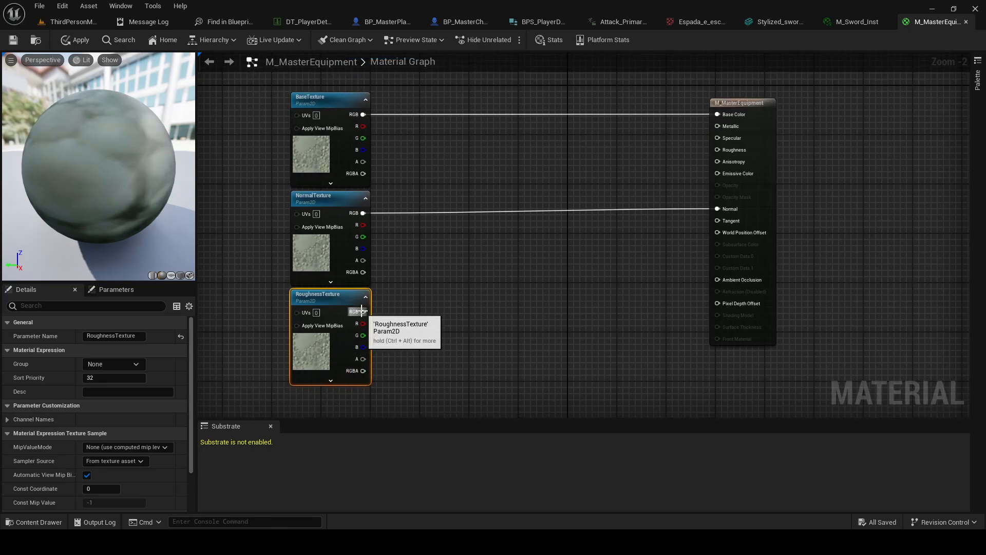
pyautogui.moveTo(362, 312); pyautogui.dragTo(729, 153)
pyautogui.moveTo(569, 310); pyautogui.dragTo(614, 267, button='right')
pyautogui.click(614, 267)
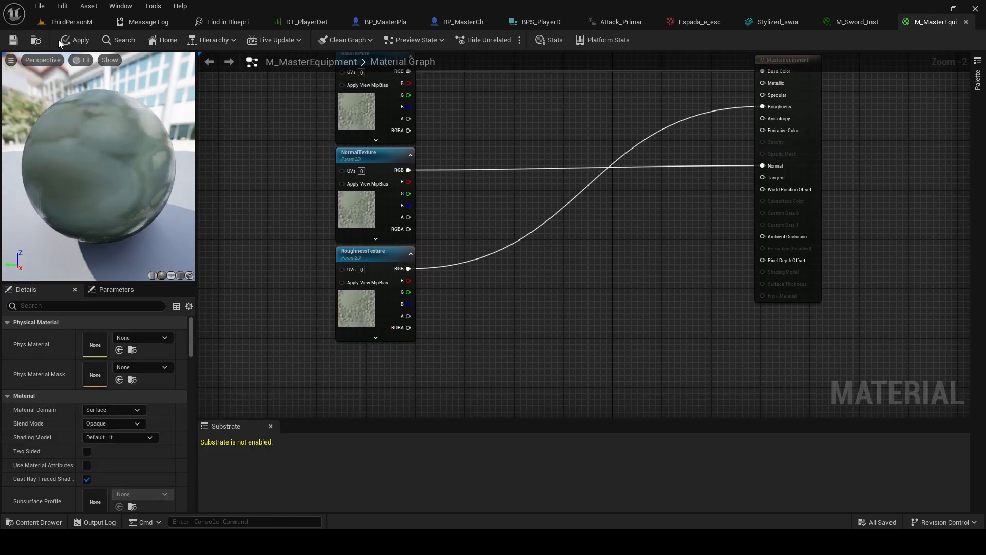
pyautogui.click(60, 40)
# Copy the RoughnessTexture node, paste it below as a fourth texture parameter, and name it AOTexture
pyautogui.rightClick(350, 377)
pyautogui.press('Escape')
pyautogui.click(351, 311)
pyautogui.hotkey('ctrl', 'c')
pyautogui.hotkey('ctrl', 'v')
pyautogui.moveTo(354, 374); pyautogui.dragTo(363, 358)
pyautogui.doubleClick(363, 358)
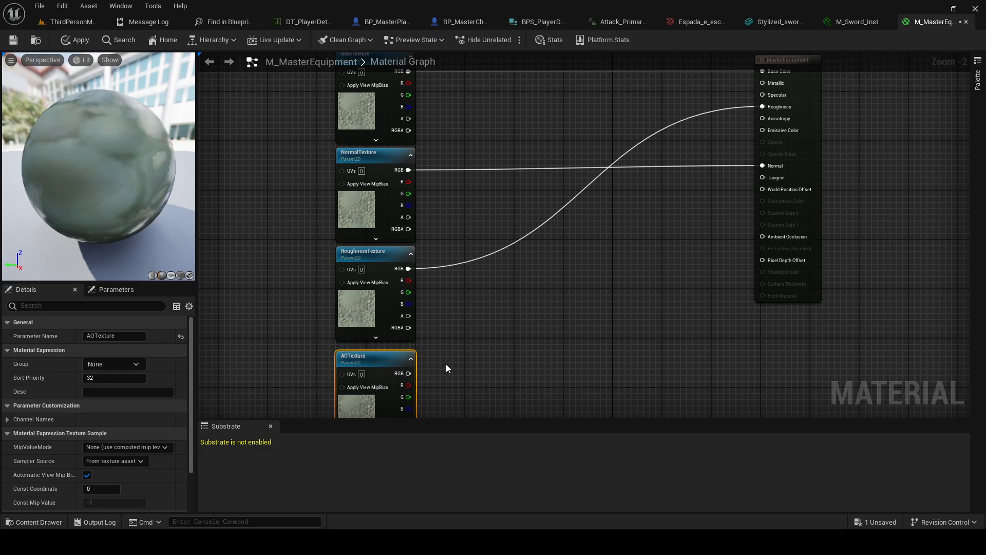
# Connect AOTexture's RGB output to Ambient Occlusion, move the node closer beneath RoughnessTexture, and save the material
pyautogui.moveTo(408, 373); pyautogui.dragTo(762, 237)
pyautogui.scroll(-2, 599, 224)
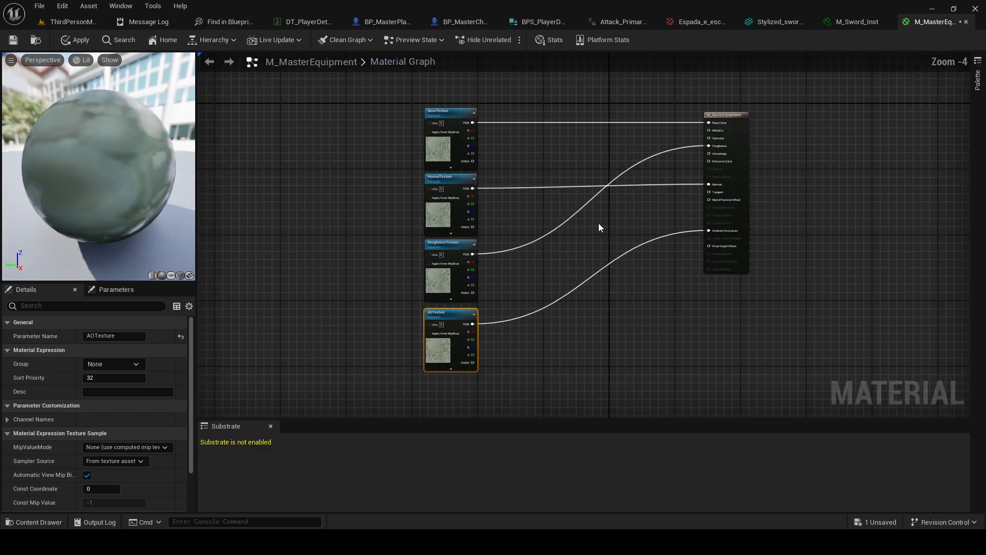
pyautogui.click(74, 40)
pyautogui.moveTo(443, 353); pyautogui.dragTo(443, 348)
pyautogui.moveTo(607, 317); pyautogui.dragTo(614, 300, button='right')
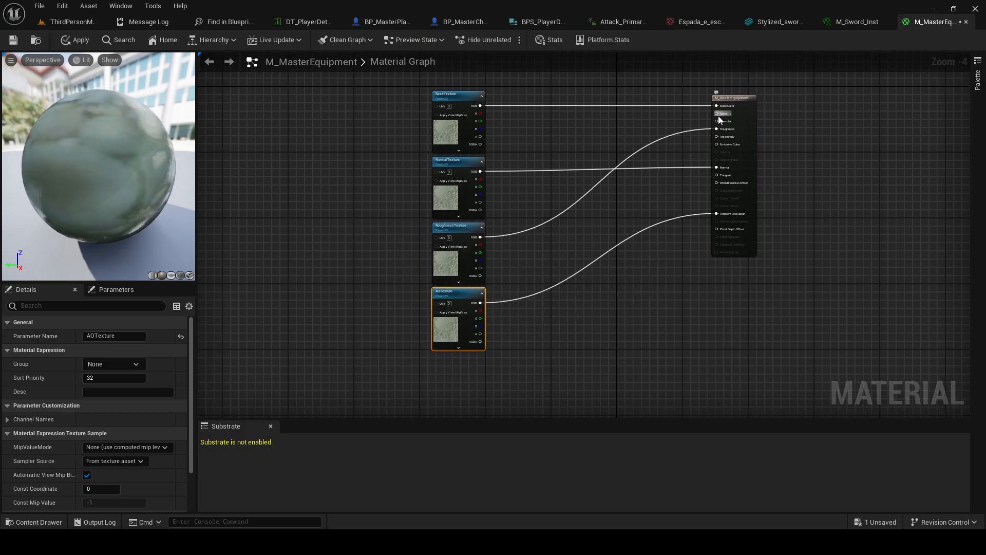
pyautogui.scroll(1, 718, 117)
pyautogui.moveTo(586, 250); pyautogui.dragTo(620, 233, button='right')
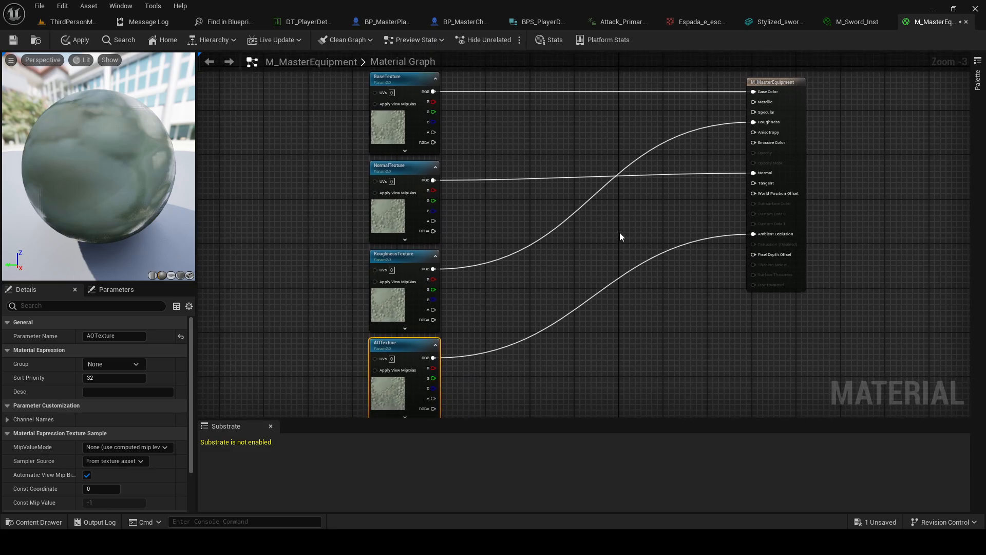
pyautogui.moveTo(622, 234); pyautogui.dragTo(634, 262, button='right')
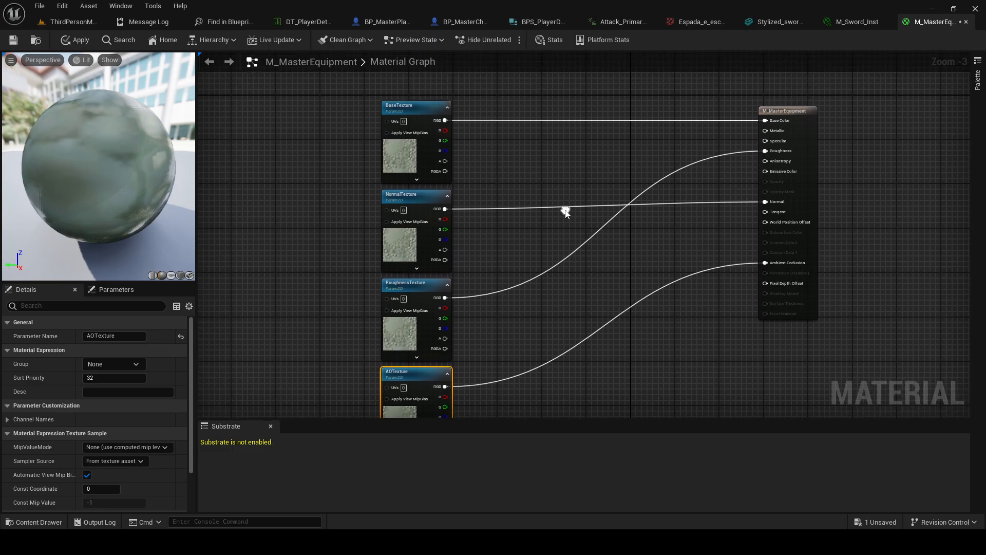
pyautogui.click(39, 7)
pyautogui.click(59, 68)
# Switch to M_Sword_Inst and enable the AOTexture and BaseTexture parameter overrides
pyautogui.click(839, 25)
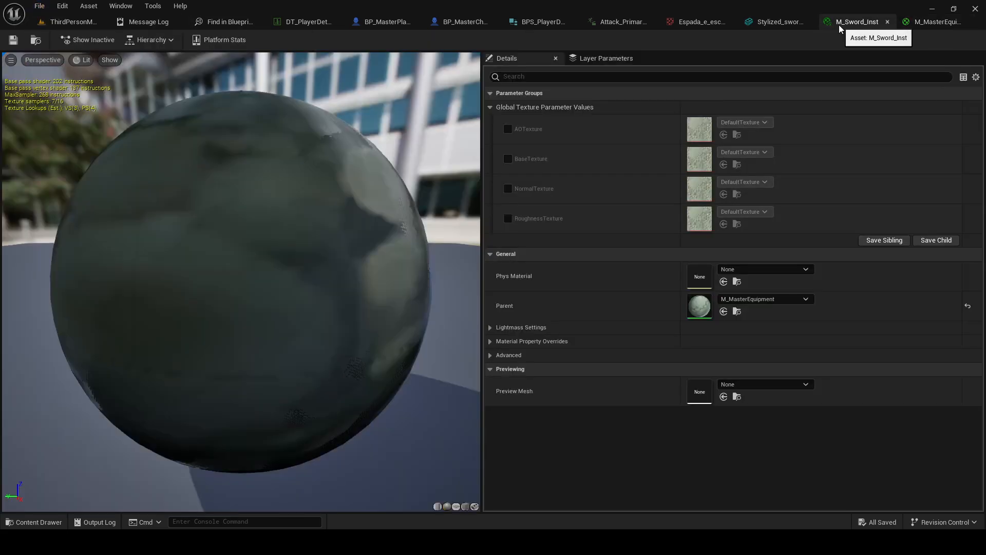
pyautogui.click(924, 21)
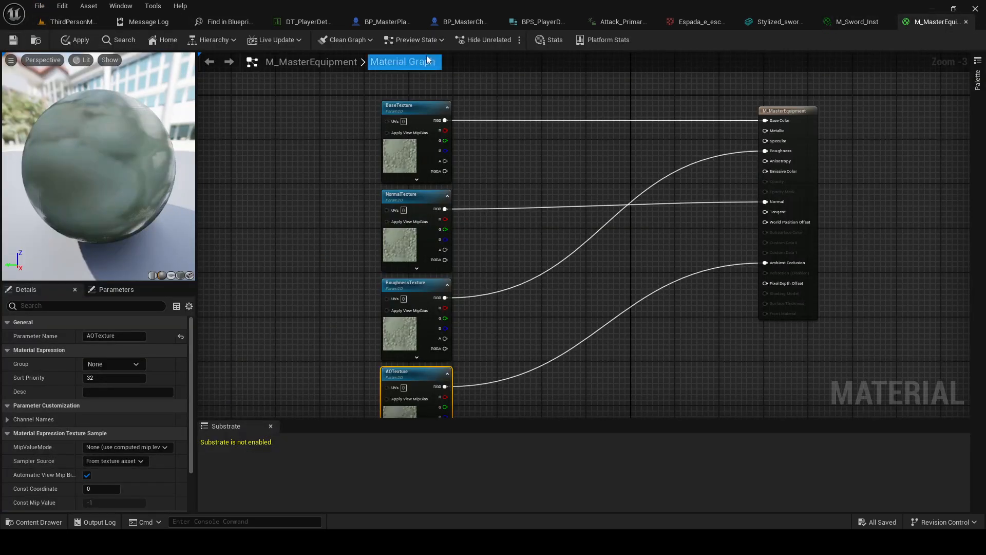
pyautogui.click(844, 23)
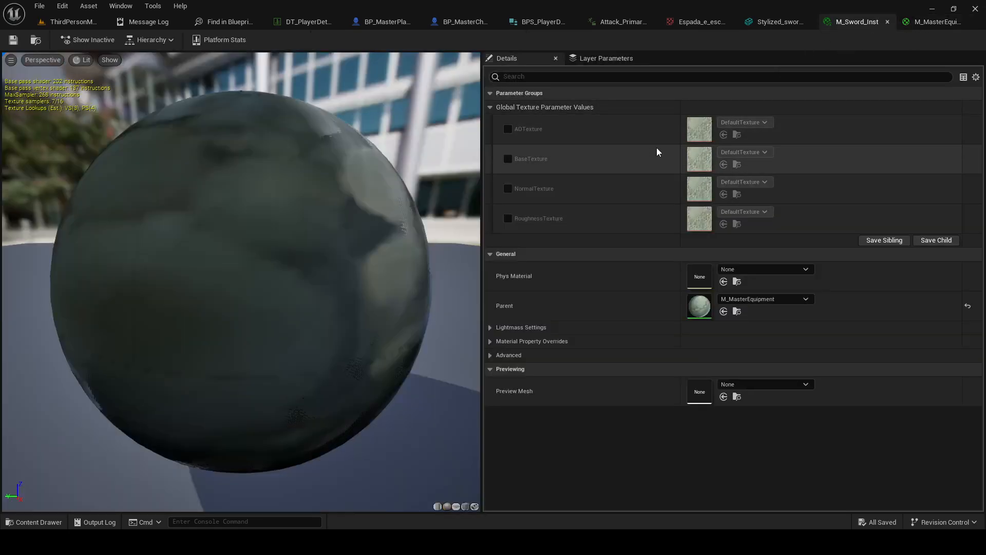
pyautogui.click(508, 129)
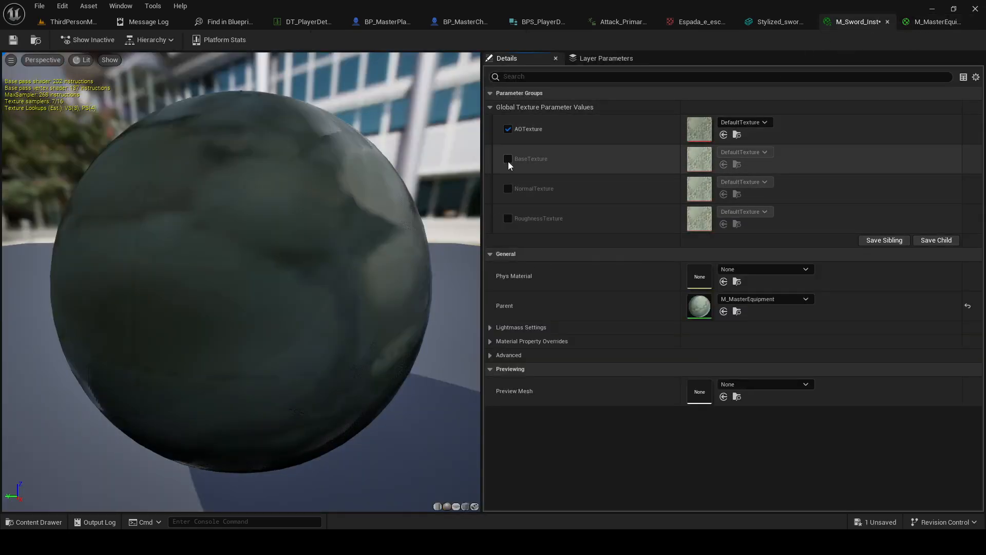
pyautogui.click(508, 159)
# Assign the Espada_e_escudo_color texture from the SwordAndShield folder to M_Sword_Inst's BaseTexture parameter, and return to the folder
pyautogui.click(63, 24)
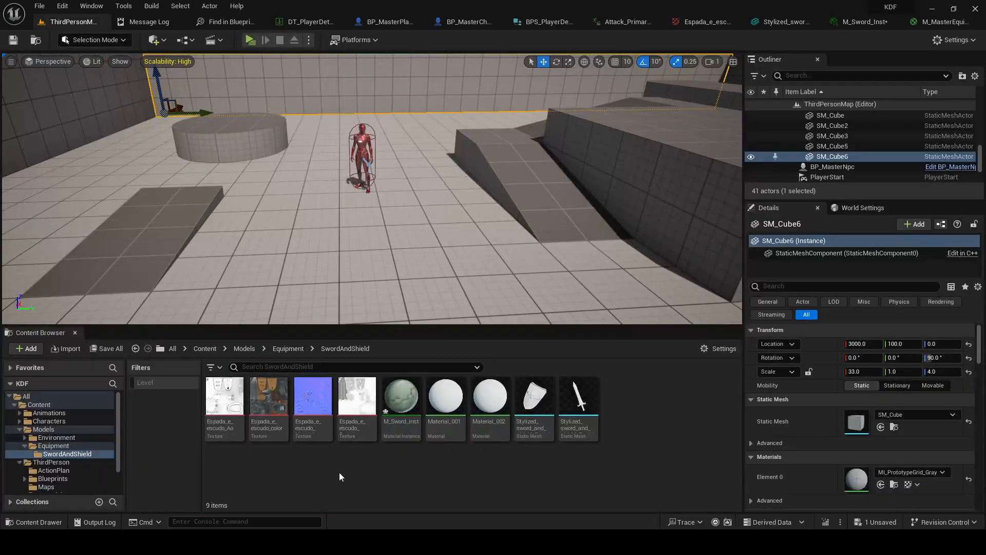
pyautogui.moveTo(271, 407); pyautogui.dragTo(688, 160)
pyautogui.click(84, 24)
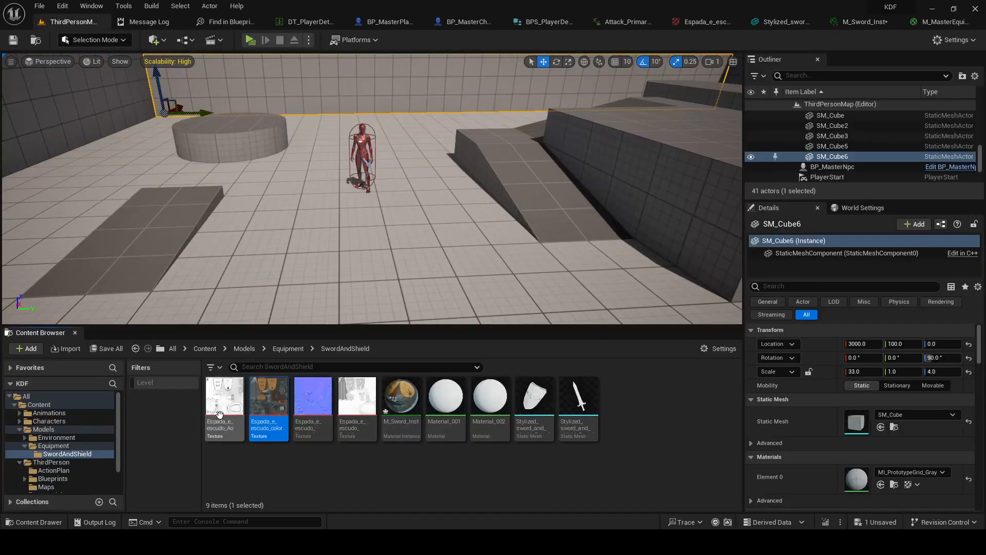
# Assign the Espada_e_escudo Ao, Normal and Roughness textures to the matching AOTexture, NormalTexture and RoughnessTexture parameters in M_Sword_Inst, and save the instance
pyautogui.moveTo(219, 414); pyautogui.dragTo(694, 129)
pyautogui.click(73, 22)
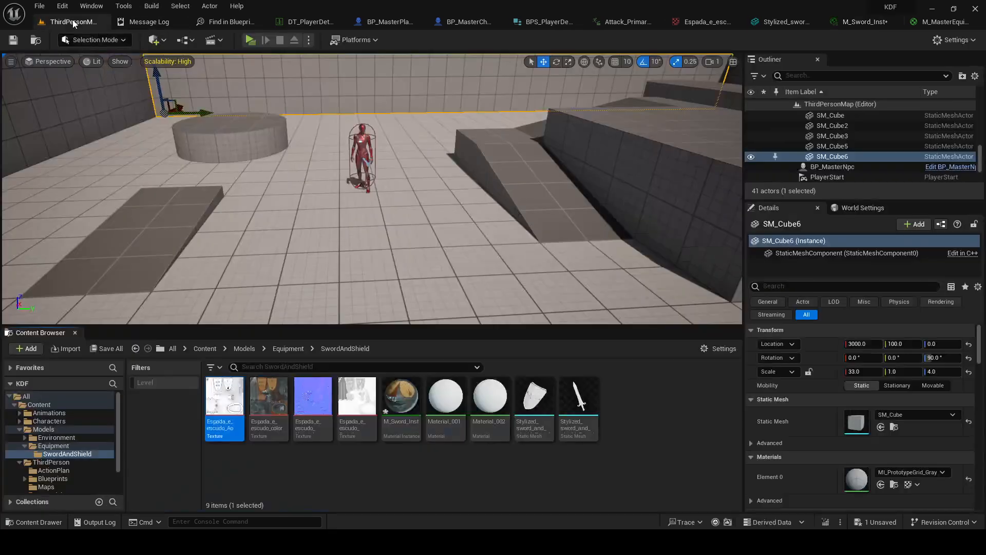
pyautogui.moveTo(297, 416); pyautogui.dragTo(696, 188)
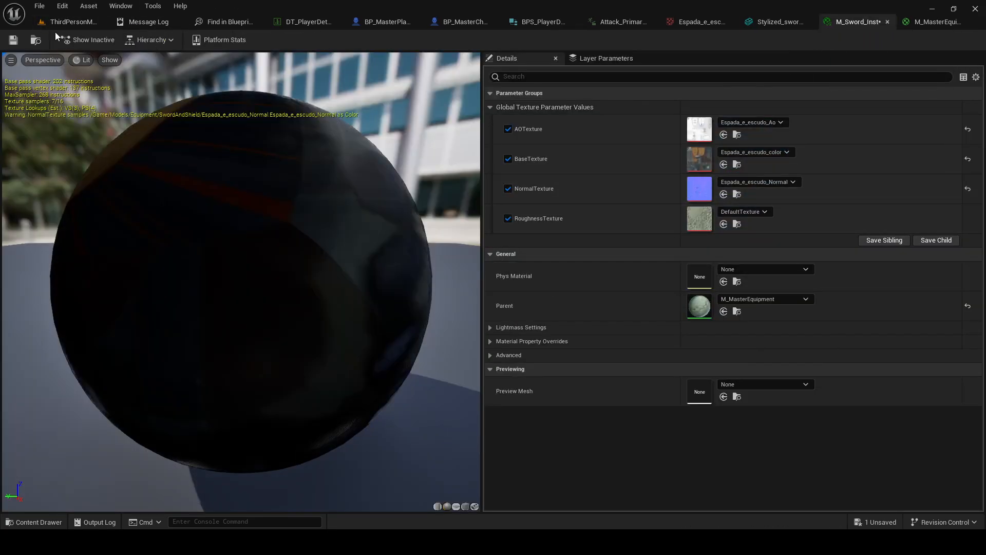
pyautogui.click(69, 22)
pyautogui.moveTo(353, 410); pyautogui.dragTo(698, 213)
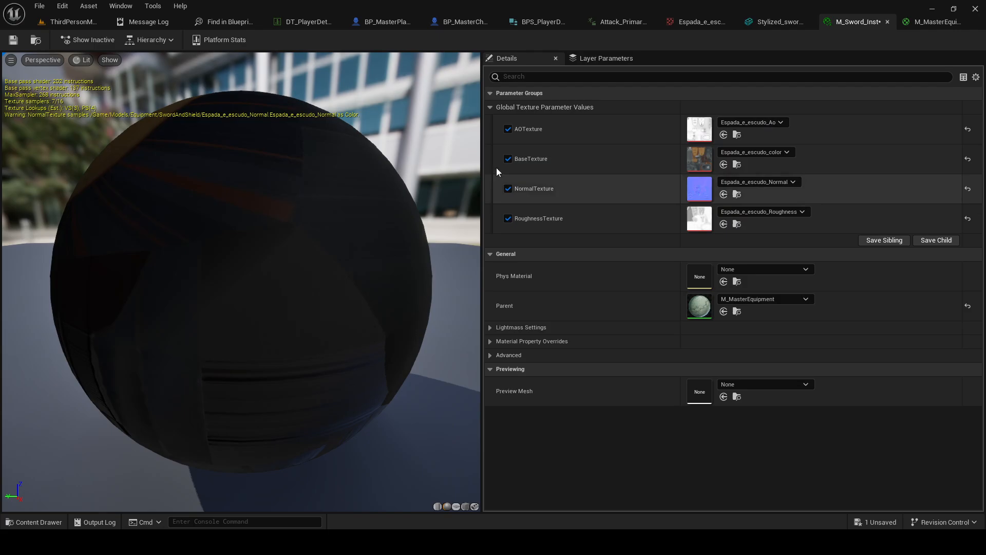
pyautogui.click(13, 39)
# Assign M_Sword_Inst to material slot Element 0 of the sword static mesh, save the mesh, and return to the level
pyautogui.click(70, 24)
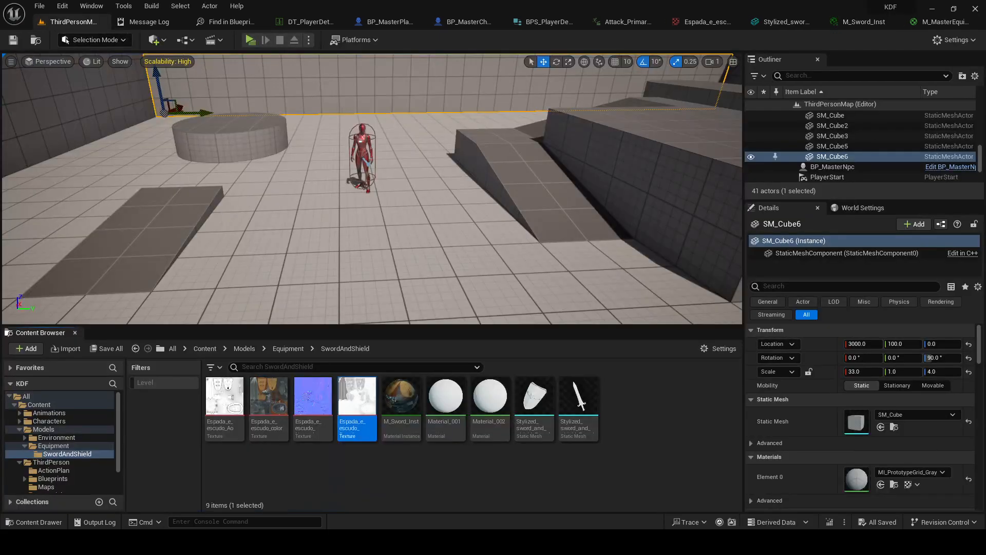
pyautogui.doubleClick(579, 407)
pyautogui.click(67, 23)
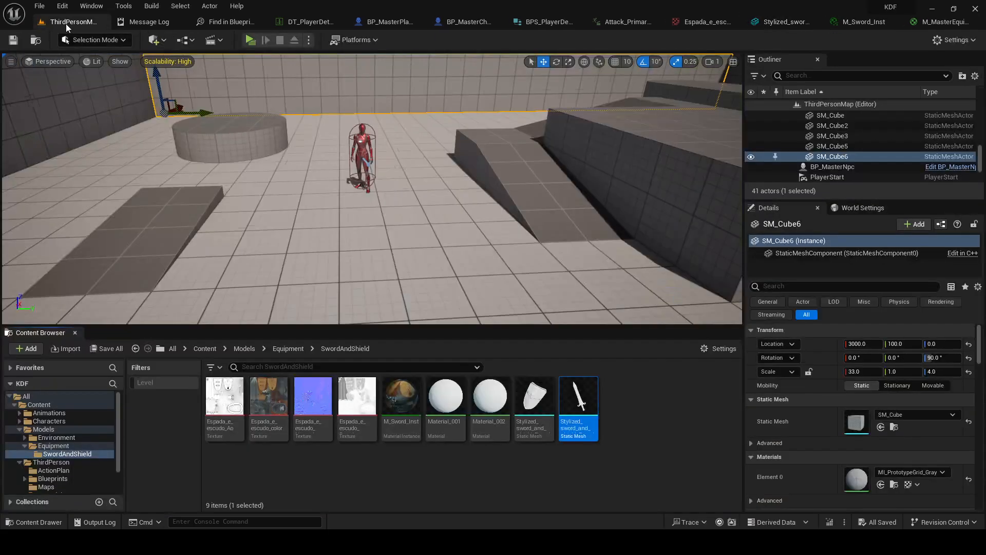
pyautogui.moveTo(419, 411); pyautogui.dragTo(845, 128)
pyautogui.moveTo(544, 280)
pyautogui.mouseDown()
pyautogui.moveTo(498, 296)
pyautogui.moveTo(560, 284)
pyautogui.mouseUp()
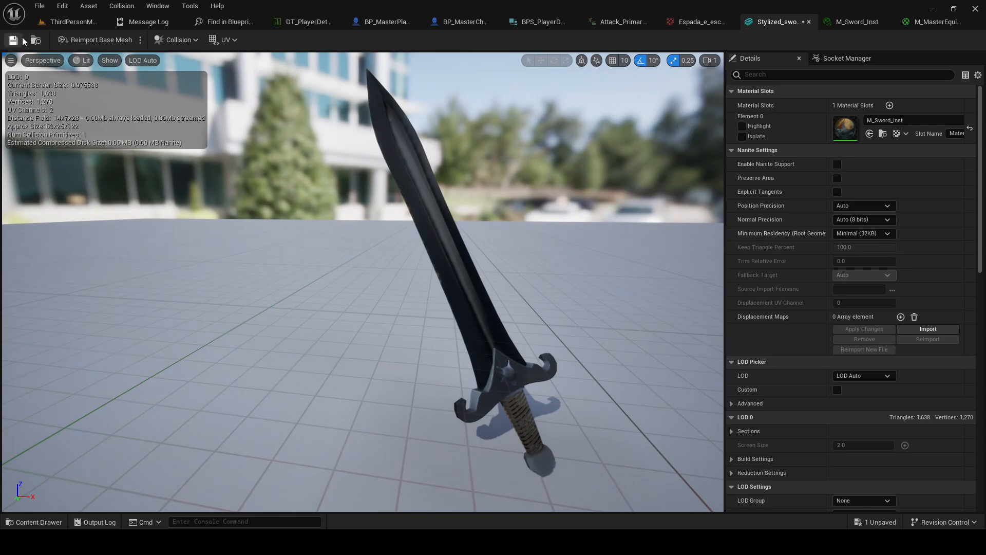
pyautogui.click(71, 22)
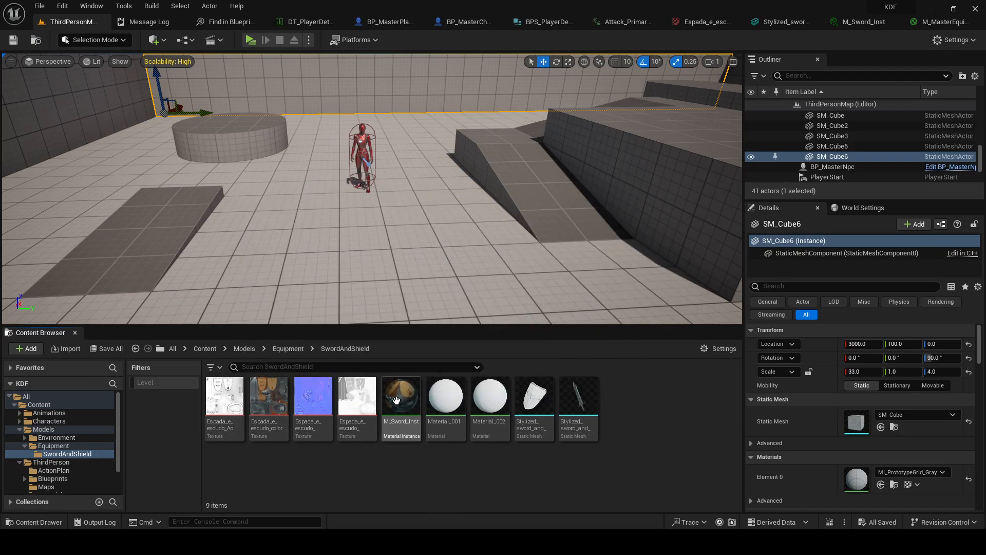
# Add a constant of 1 to M_MasterEquipment, connect it to Metallic, apply the material, and check the look on the sword mesh
pyautogui.click(935, 22)
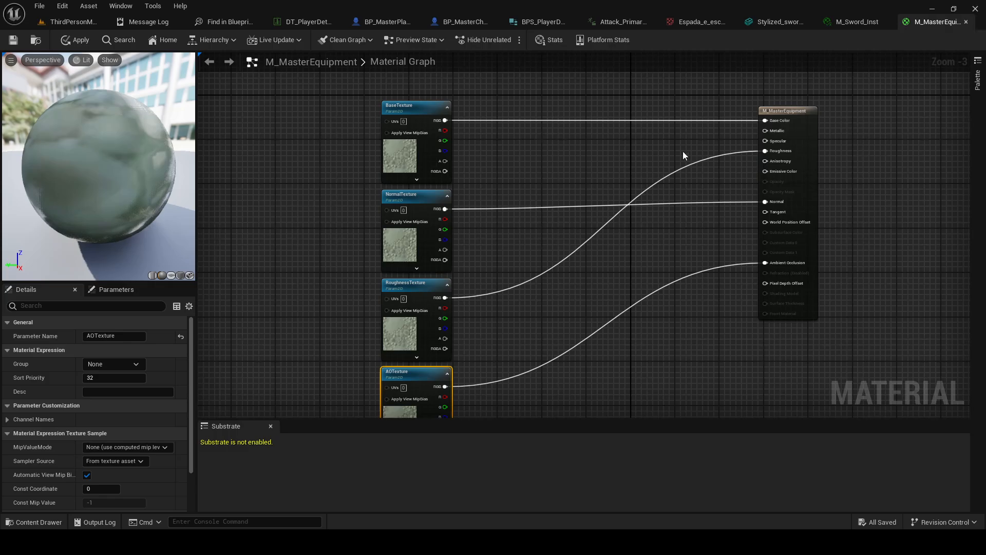
pyautogui.scroll(2, 685, 134)
pyautogui.click(685, 134)
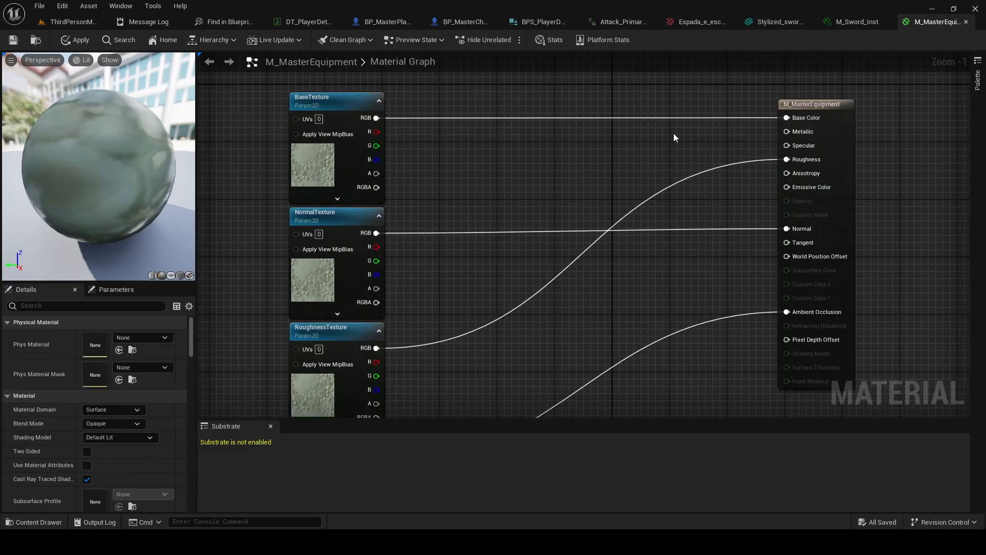
pyautogui.click(671, 130)
pyautogui.moveTo(724, 147); pyautogui.dragTo(787, 132)
pyautogui.click(77, 40)
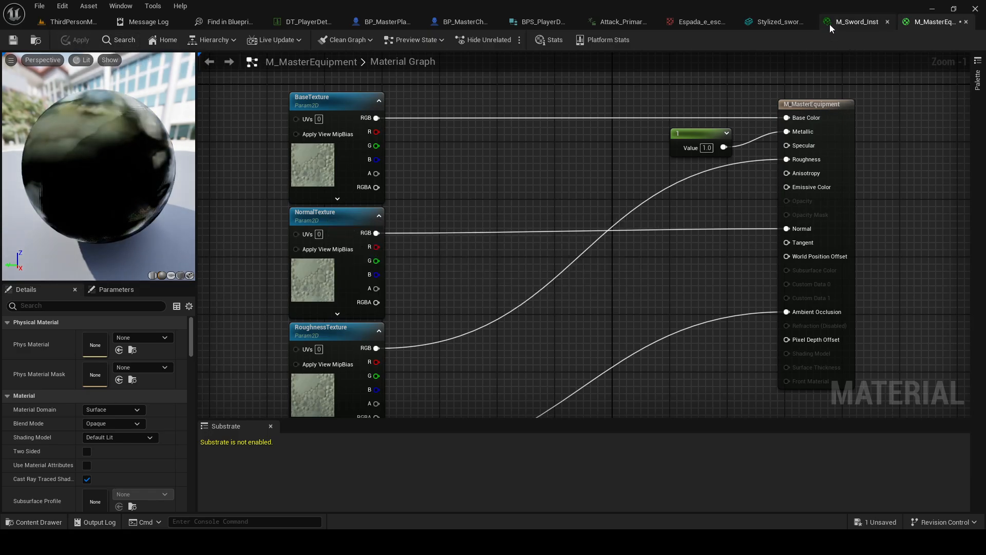
pyautogui.click(776, 22)
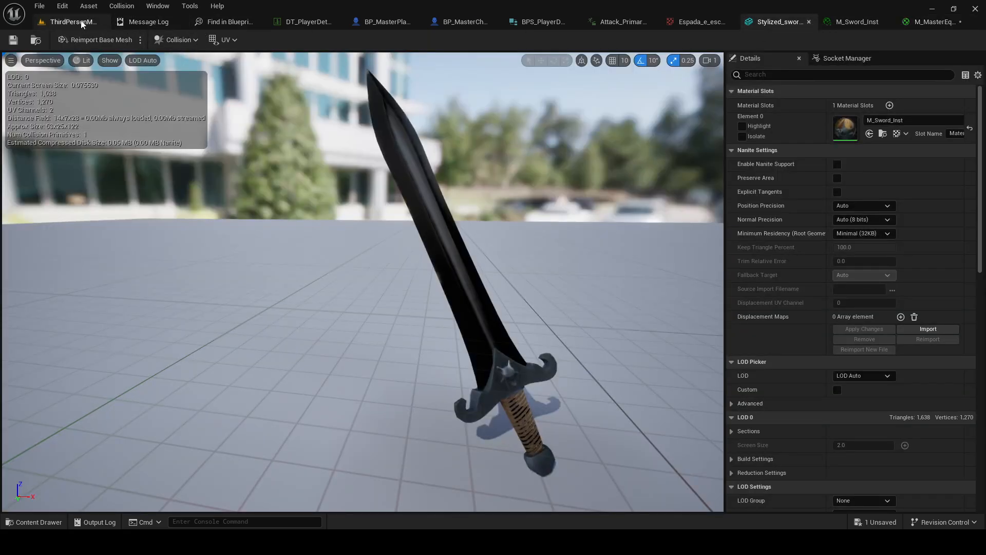
# Set the Metallic constant in M_MasterEquipment to 0, apply the material, and inspect the sword mesh again
pyautogui.click(931, 23)
pyautogui.click(707, 148)
pyautogui.write('0')
pyautogui.press('Return')
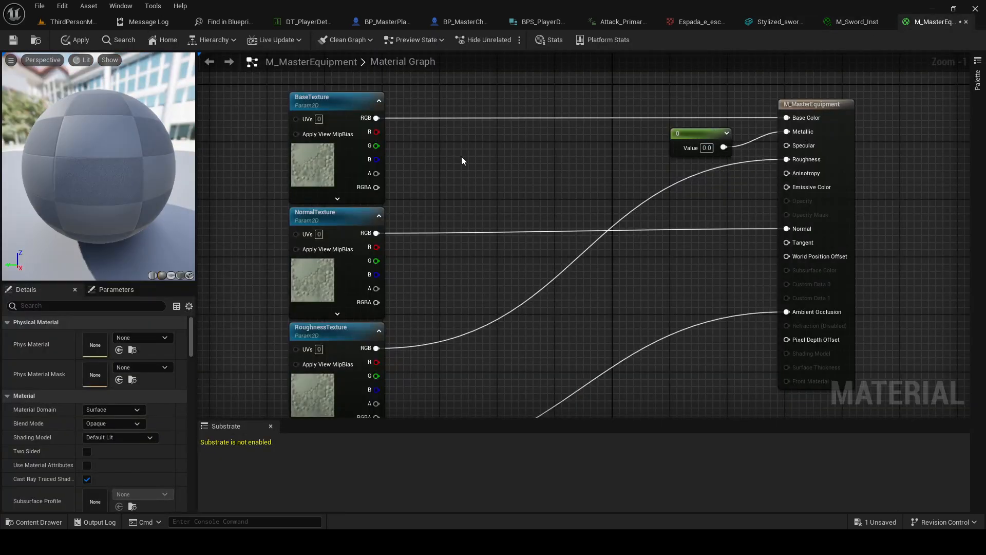
pyautogui.click(76, 39)
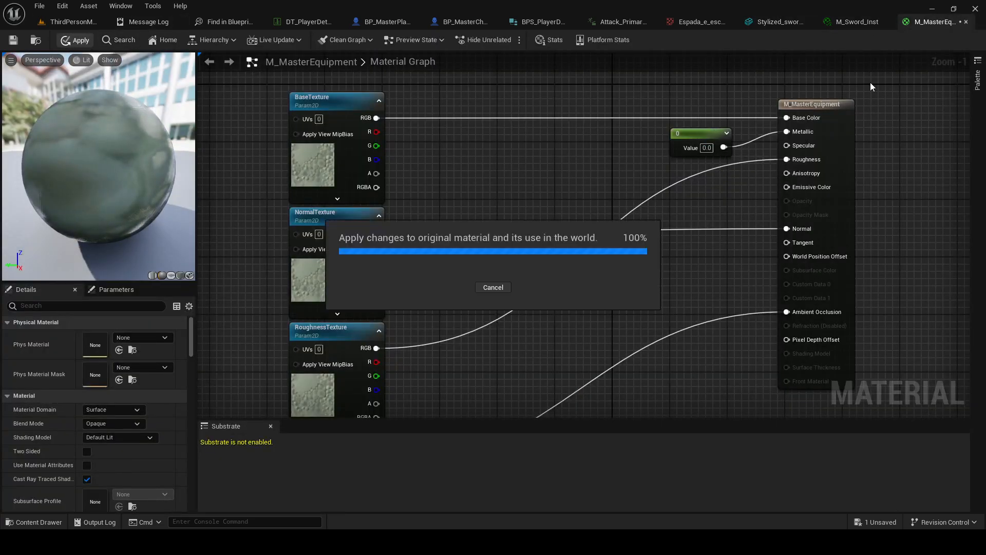
pyautogui.click(794, 22)
pyautogui.moveTo(566, 272); pyautogui.dragTo(501, 269, button='right')
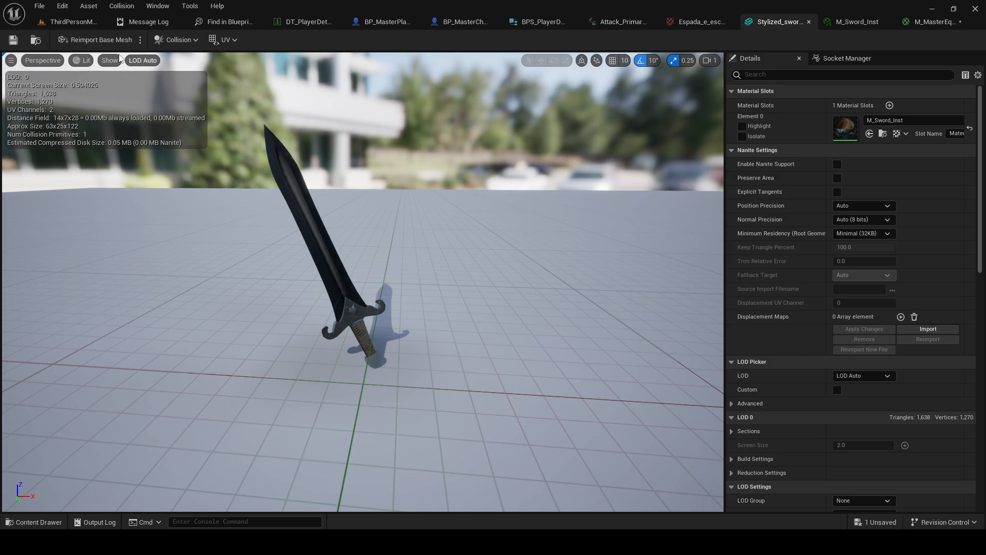
# Return to the level and place the sword static mesh in the scene beside the red character
pyautogui.click(55, 25)
pyautogui.moveTo(409, 190); pyautogui.dragTo(409, 210, button='right')
pyautogui.moveTo(579, 403); pyautogui.dragTo(403, 117)
pyautogui.moveTo(462, 205)
pyautogui.mouseDown(button='right')
pyautogui.moveTo(534, 196)
pyautogui.moveTo(529, 205)
pyautogui.moveTo(456, 198)
pyautogui.mouseUp(button='right')
pyautogui.click(501, 231)
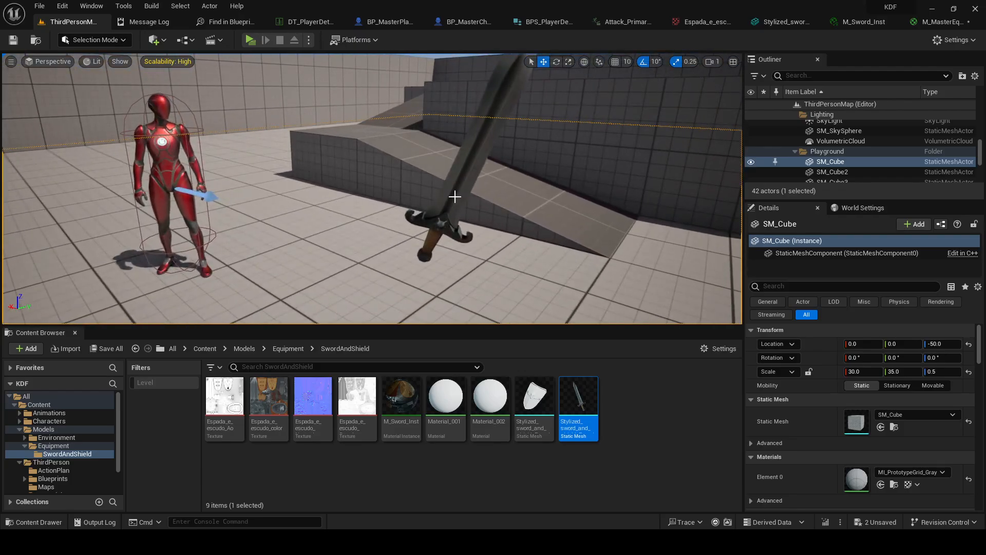
# Rotate the placed sword freehand to about 20°, -64° and -42° in X, Y and Z, and view it beside the character
pyautogui.click(455, 198)
pyautogui.press('e')
pyautogui.moveTo(374, 183); pyautogui.dragTo(391, 169)
pyautogui.moveTo(439, 191); pyautogui.dragTo(433, 171)
pyautogui.moveTo(434, 175); pyautogui.dragTo(426, 157)
pyautogui.moveTo(465, 231); pyautogui.dragTo(475, 245)
pyautogui.moveTo(404, 219); pyautogui.dragTo(442, 188)
pyautogui.moveTo(442, 188); pyautogui.dragTo(445, 180, button='right')
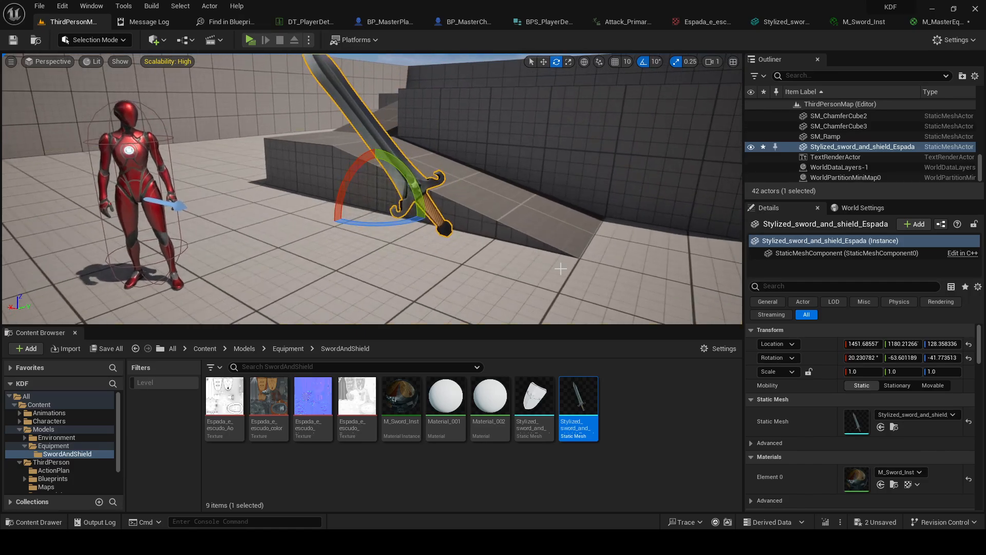
pyautogui.click(561, 268)
pyautogui.moveTo(561, 268)
pyautogui.mouseDown(button='right')
pyautogui.moveTo(540, 264)
pyautogui.moveTo(550, 269)
pyautogui.mouseUp(button='right')
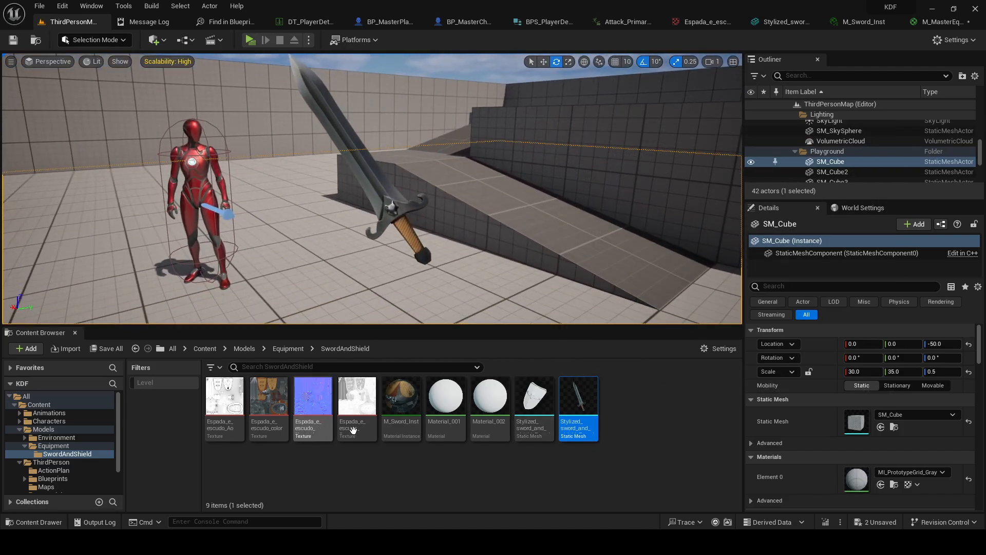
# Disconnect AOTexture from Ambient Occlusion in M_MasterEquipment, apply the material, and return to the level
pyautogui.click(911, 29)
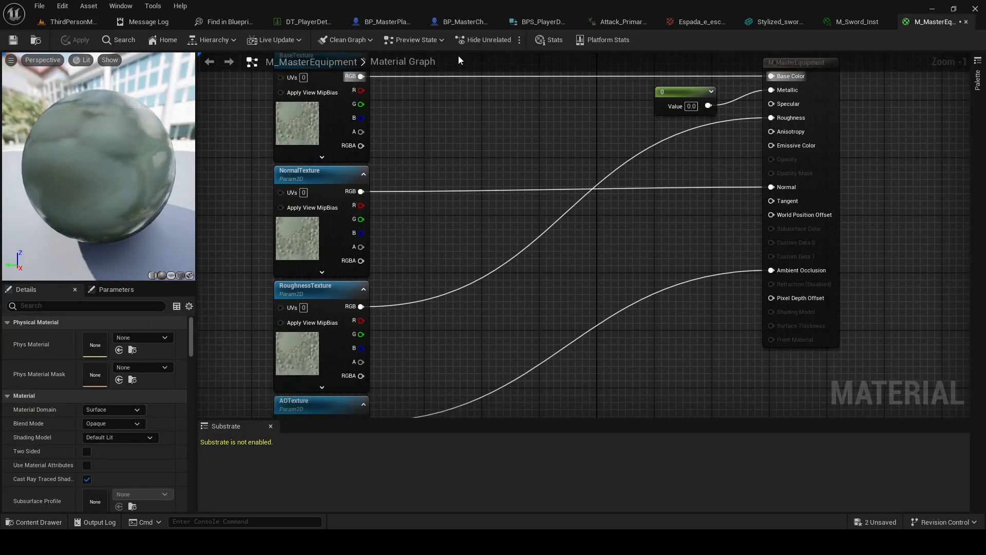
pyautogui.scroll(-1, 619, 298)
pyautogui.rightClick(575, 361)
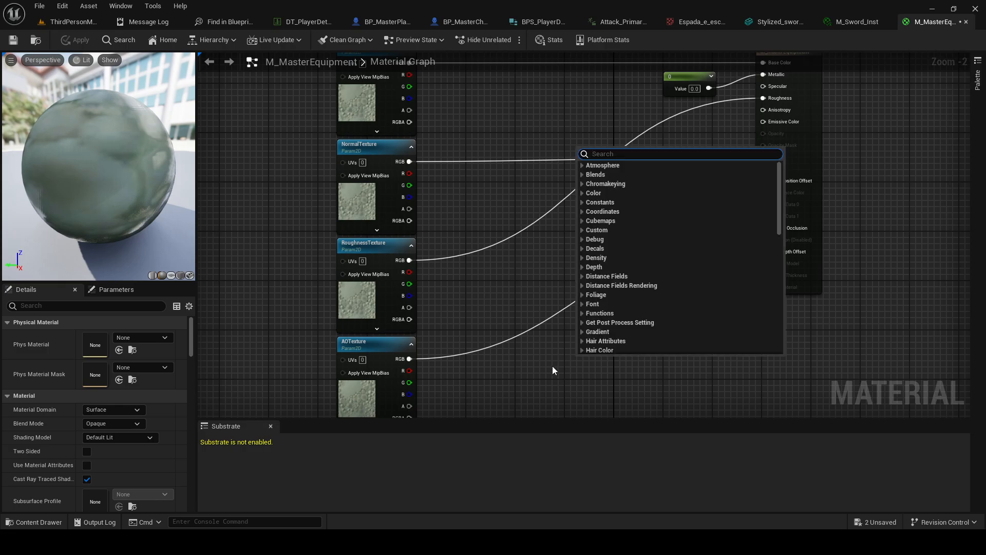
pyautogui.press('Escape')
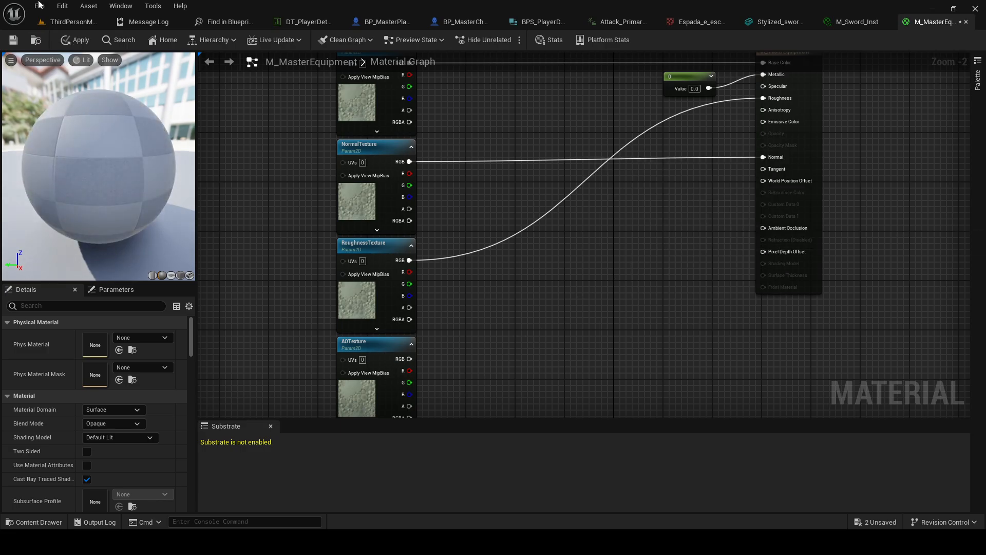
pyautogui.click(75, 39)
pyautogui.click(74, 21)
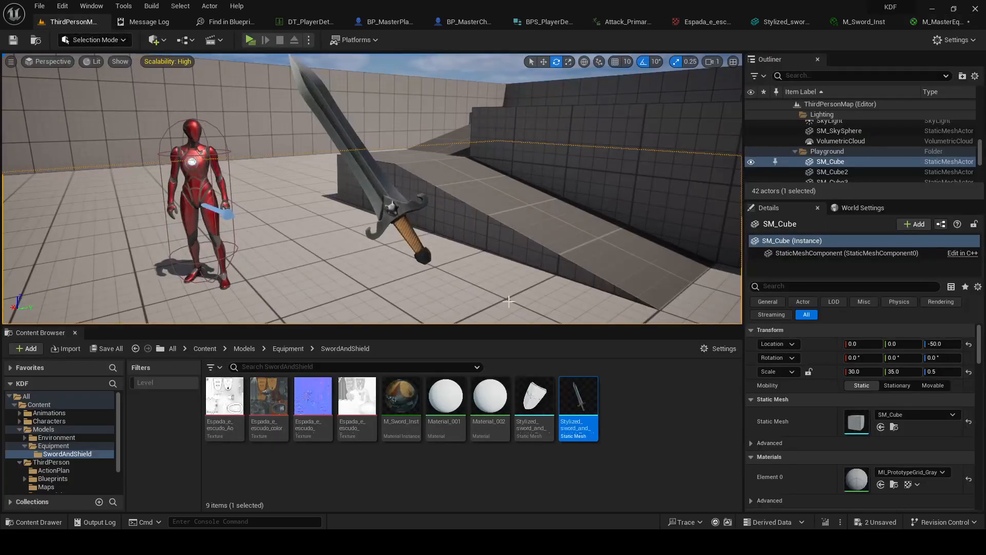
# Rotate the placed sword around the vertical axis to a Z rotation of about -72° and inspect its shading from above
pyautogui.moveTo(495, 278); pyautogui.dragTo(484, 266, button='right')
pyautogui.moveTo(454, 214)
pyautogui.mouseDown(button='right')
pyautogui.moveTo(442, 238)
pyautogui.moveTo(454, 214)
pyautogui.mouseUp(button='right')
pyautogui.click(454, 214)
pyautogui.moveTo(385, 250); pyautogui.dragTo(471, 245)
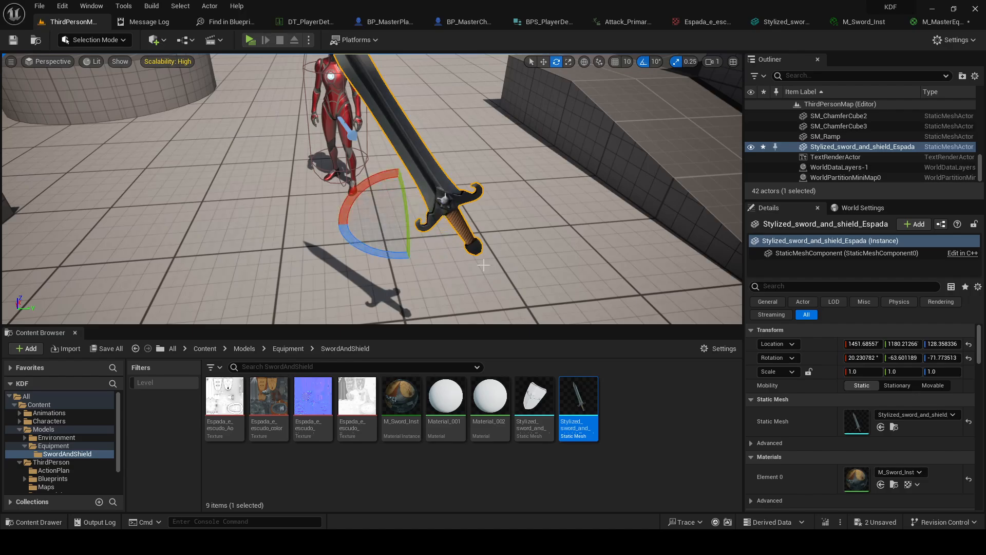
pyautogui.click(548, 282)
pyautogui.moveTo(548, 283); pyautogui.dragTo(548, 259, button='right')
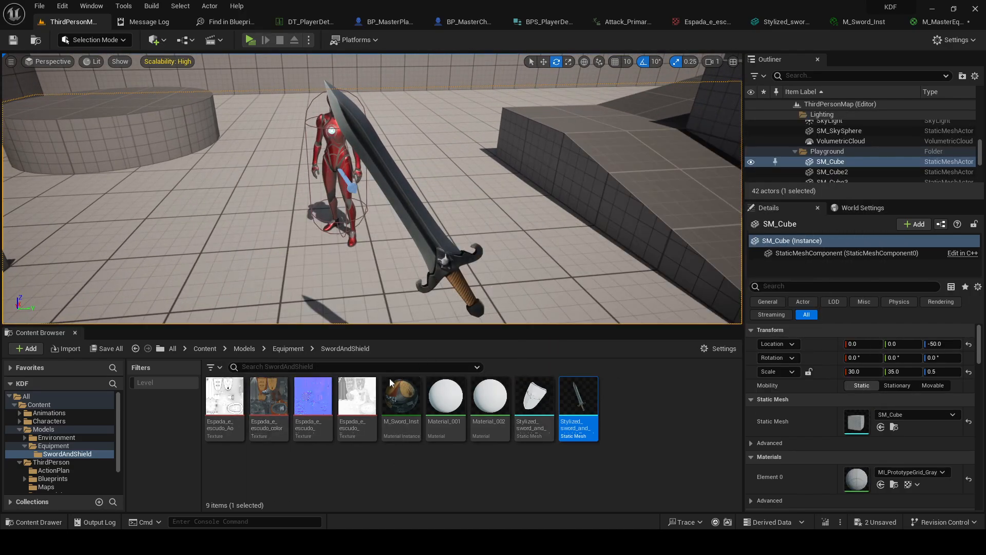
# Delete the AOTexture node from M_MasterEquipment, apply the material, and reopen M_Sword_Inst to check its texture parameters
pyautogui.doubleClick(390, 395)
pyautogui.click(905, 25)
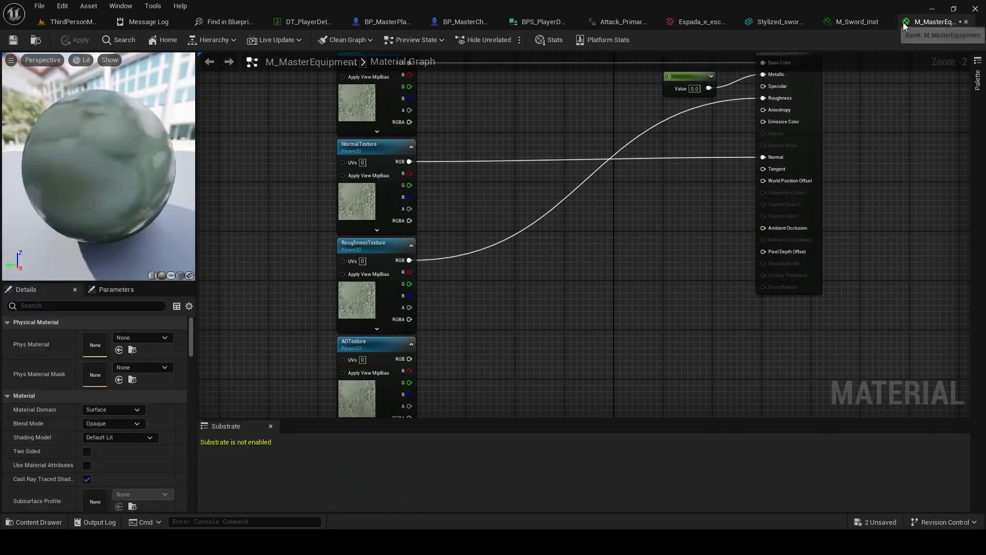
pyautogui.click(379, 350)
pyautogui.press('Delete')
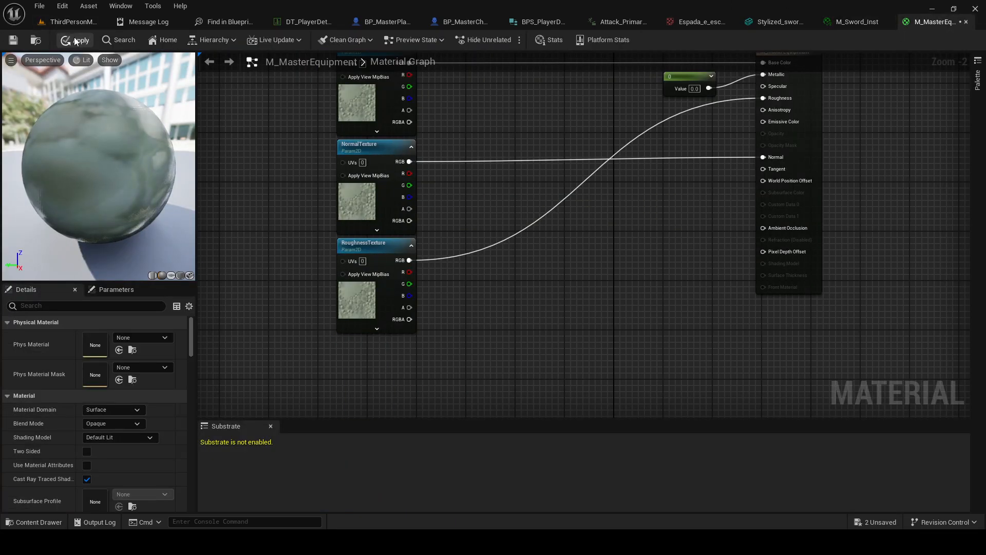
pyautogui.click(69, 21)
pyautogui.moveTo(534, 240); pyautogui.dragTo(554, 254, button='right')
pyautogui.doubleClick(406, 419)
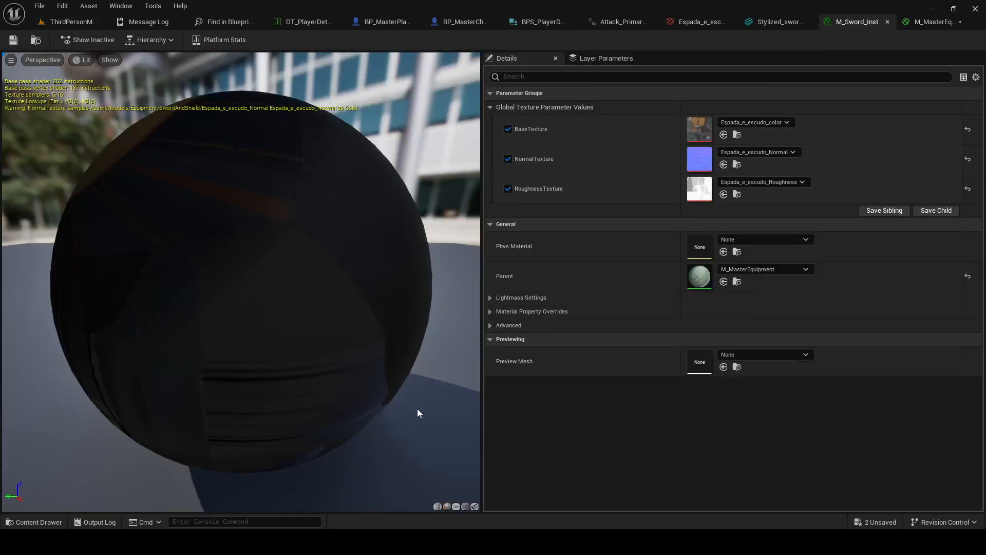
# Add a Multiply node to M_MasterEquipment and wire it between NormalTexture's RGB output and the Normal input
pyautogui.click(934, 22)
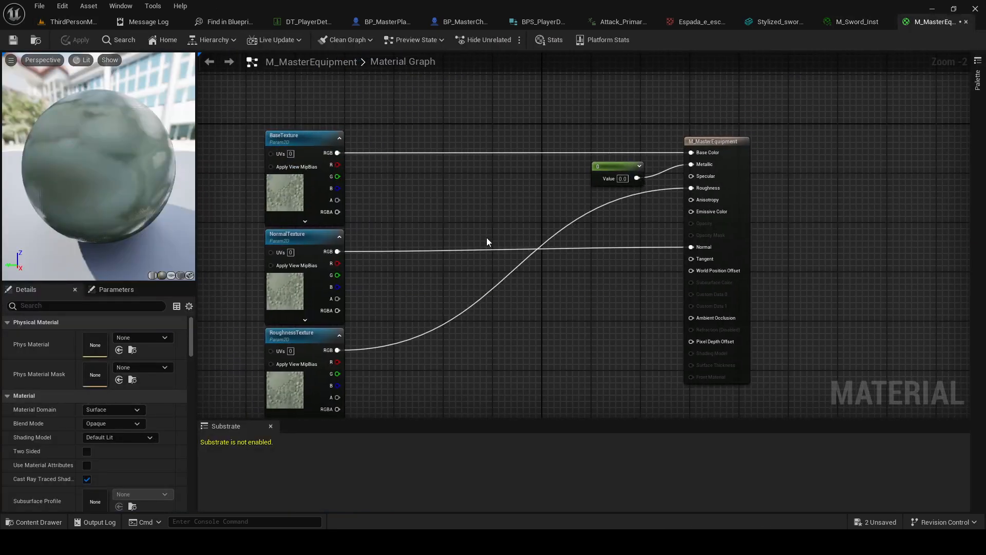
pyautogui.rightClick(507, 212)
pyautogui.write('multi')
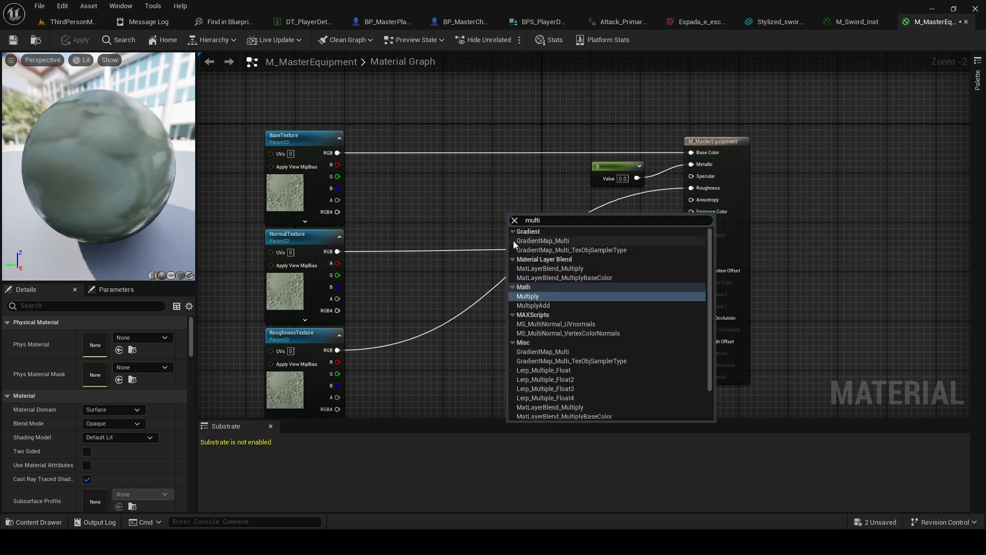
pyautogui.click(548, 297)
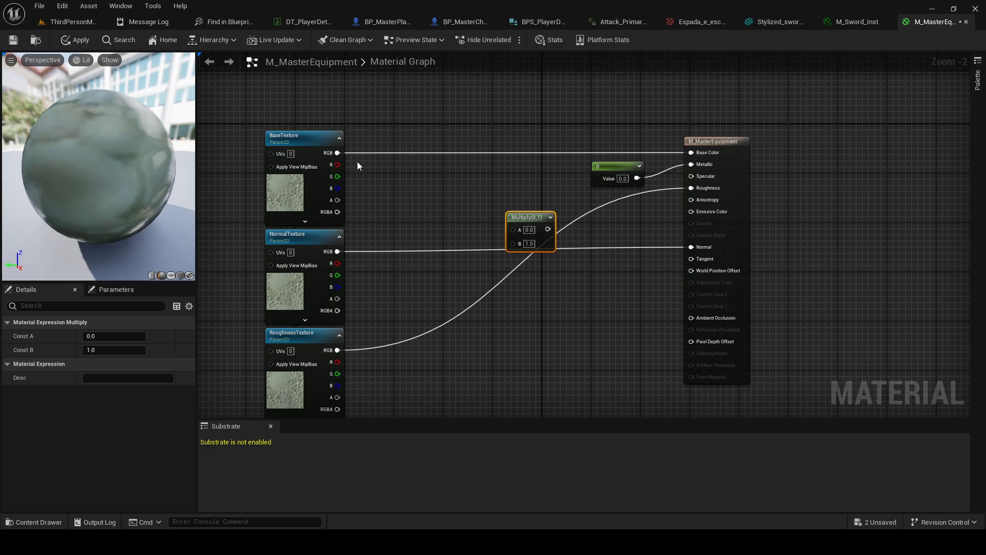
pyautogui.moveTo(337, 251); pyautogui.dragTo(515, 230)
pyautogui.moveTo(521, 222); pyautogui.dragTo(708, 249)
pyautogui.moveTo(528, 319); pyautogui.dragTo(550, 300, button='right')
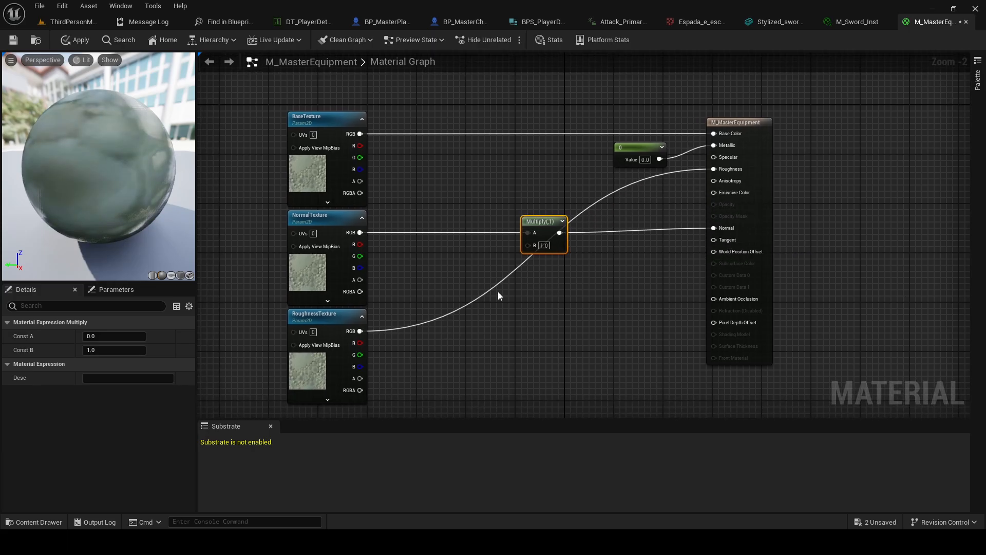
# Duplicate the Multiply node, wire it between RoughnessTexture's RGB output and the Roughness input, and align it with the texture node
pyautogui.hotkey('ctrl', 'c')
pyautogui.hotkey('ctrl', 'v')
pyautogui.moveTo(363, 332); pyautogui.dragTo(713, 169)
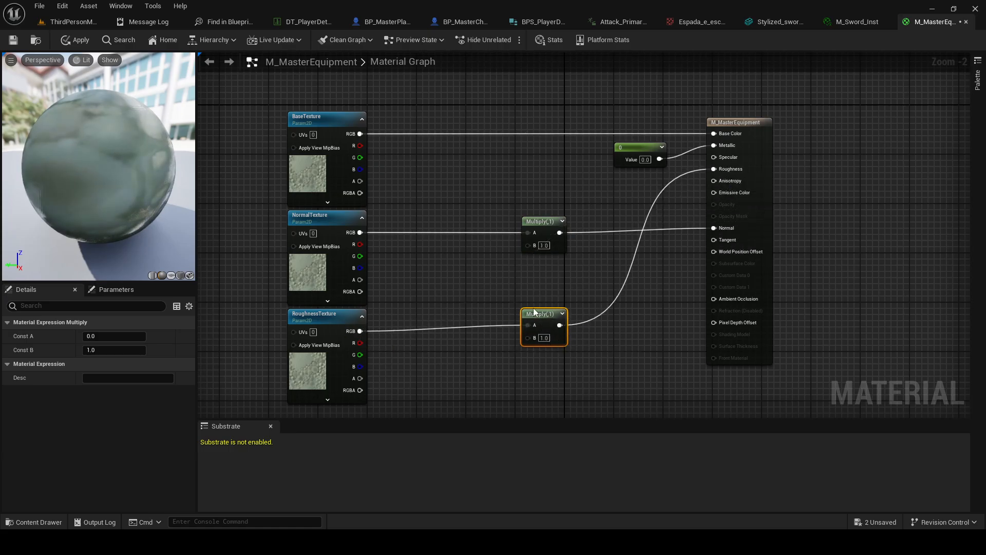
pyautogui.moveTo(533, 311); pyautogui.dragTo(533, 316)
# Paste a third Multiply node above the others, and delete it together with the constant node feeding Metallic
pyautogui.hotkey('ctrl', 'v')
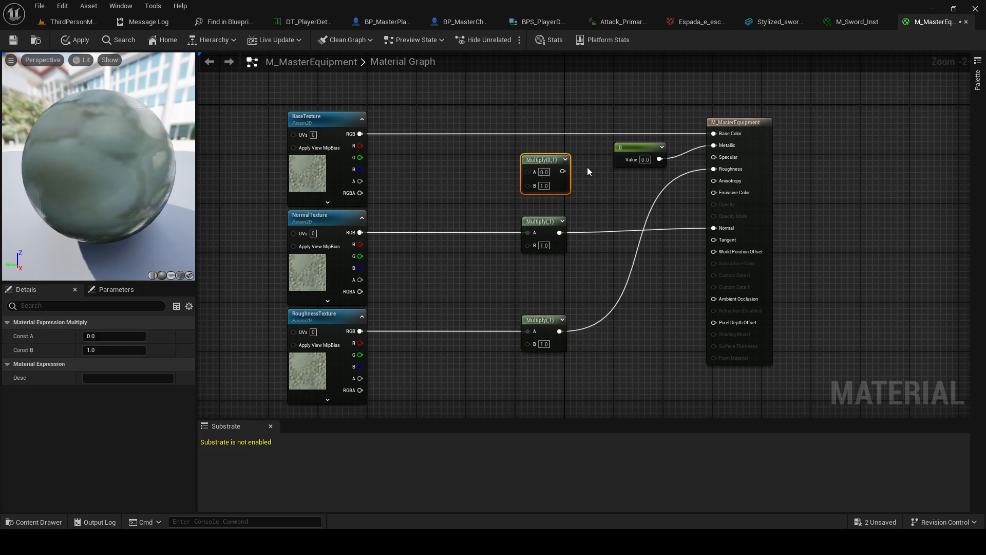
pyautogui.moveTo(563, 172)
pyautogui.mouseDown()
pyautogui.moveTo(719, 148)
pyautogui.moveTo(615, 182)
pyautogui.moveTo(752, 138)
pyautogui.moveTo(580, 147)
pyautogui.moveTo(565, 156)
pyautogui.mouseUp()
pyautogui.moveTo(504, 158); pyautogui.dragTo(659, 178)
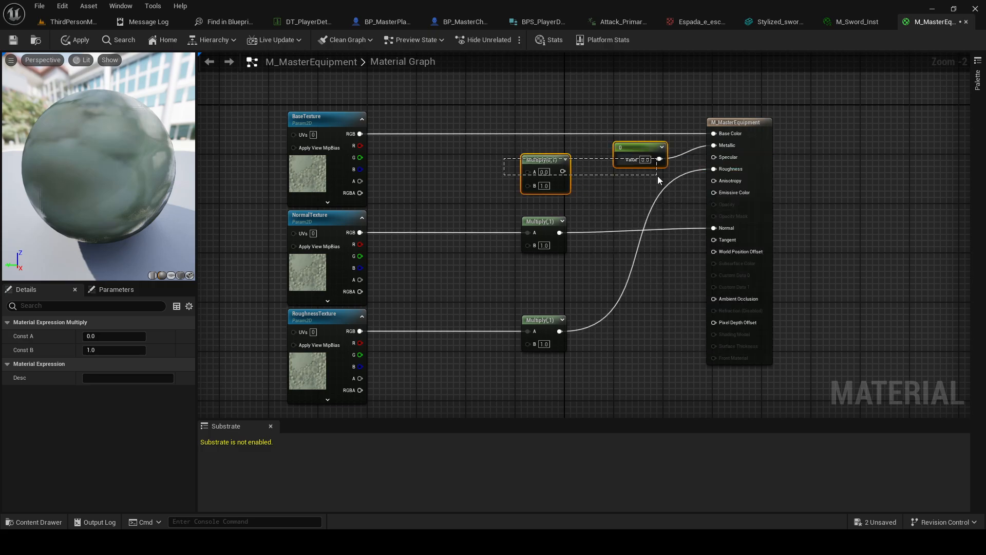
pyautogui.press('Delete')
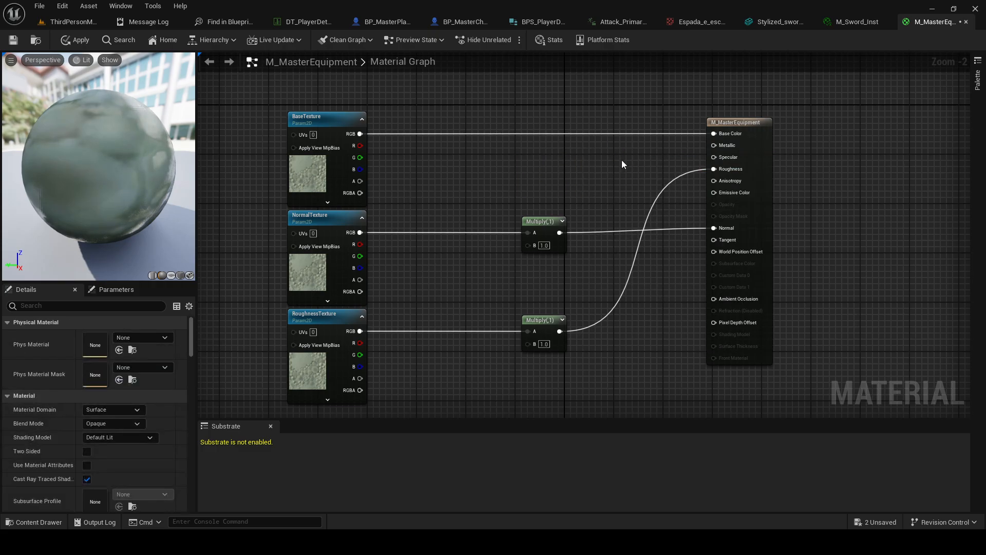
# Add a ScalarParameter named Metallic to M_MasterEquipment, wire it to the Metallic input, and place it above the Multiply nodes
pyautogui.rightClick(545, 170)
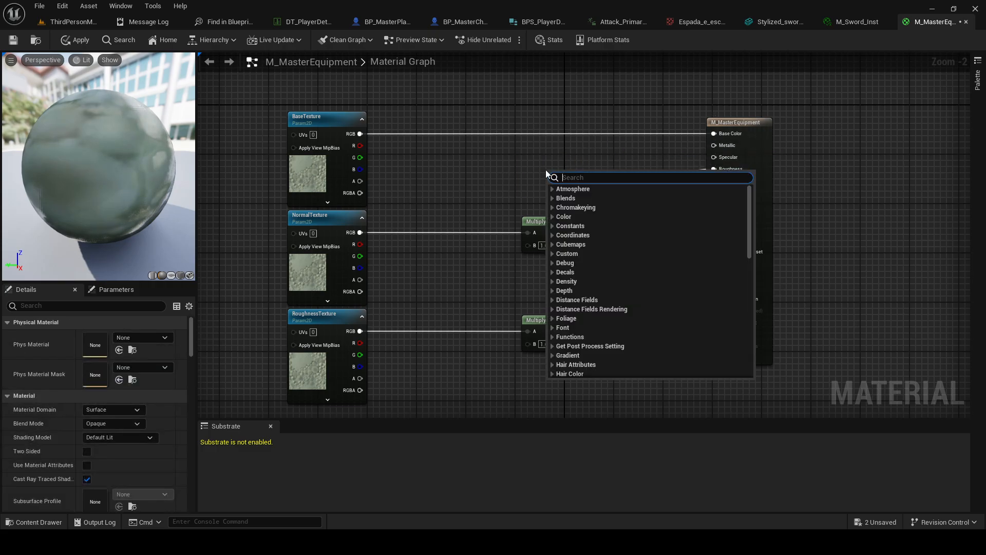
pyautogui.write('scalar pa')
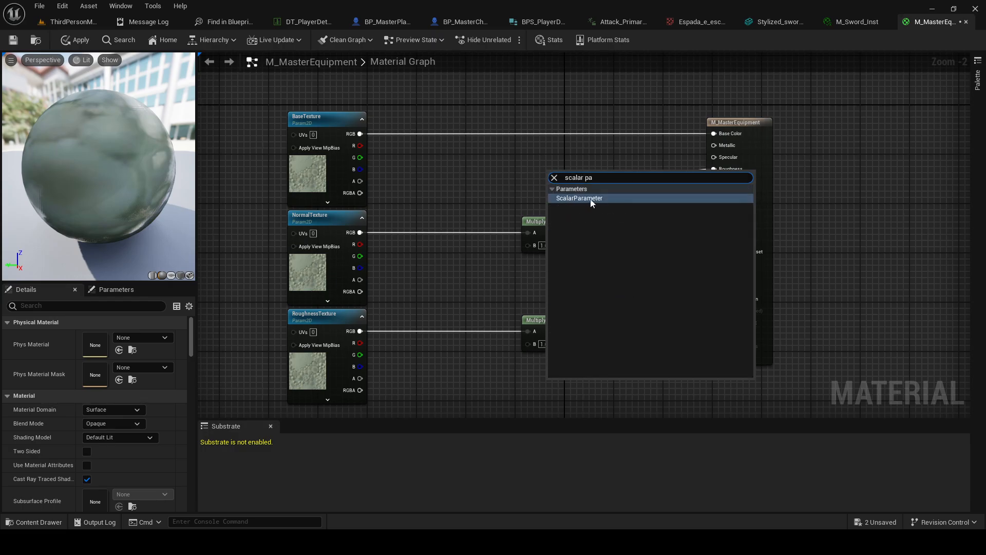
pyautogui.click(590, 198)
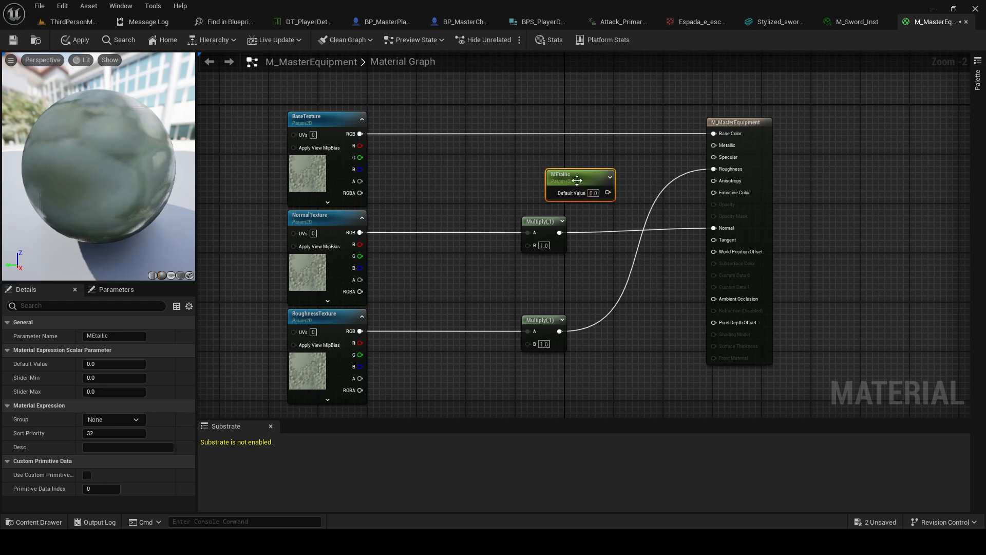
pyautogui.doubleClick(578, 179)
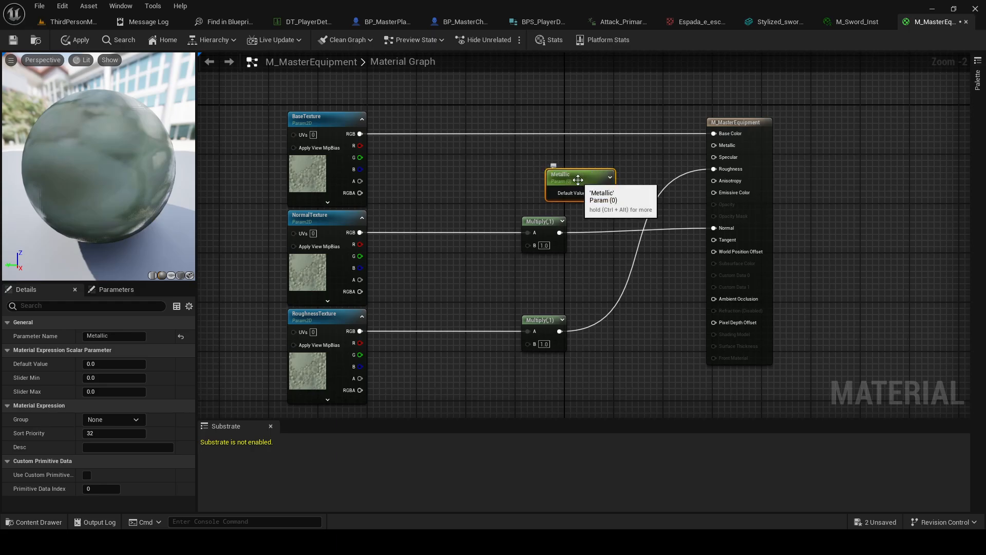
pyautogui.moveTo(609, 192); pyautogui.dragTo(714, 146)
pyautogui.moveTo(582, 171); pyautogui.dragTo(543, 151)
# Duplicate the Metallic parameter, wire the copy to the B input of the NormalTexture's Multiply node, and rename it NormalMultiplier
pyautogui.hotkey('ctrl', 'd')
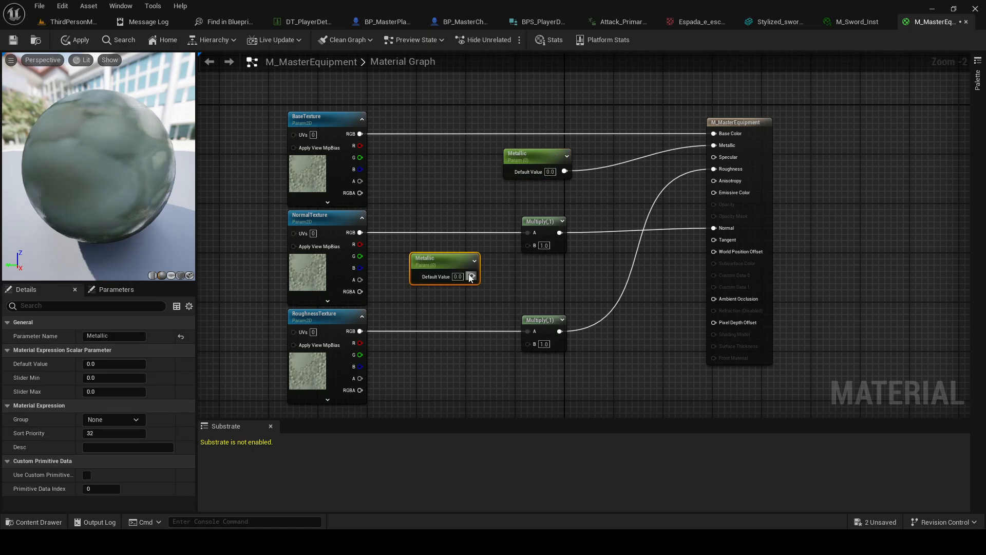
pyautogui.moveTo(471, 278); pyautogui.dragTo(528, 246)
pyautogui.doubleClick(436, 264)
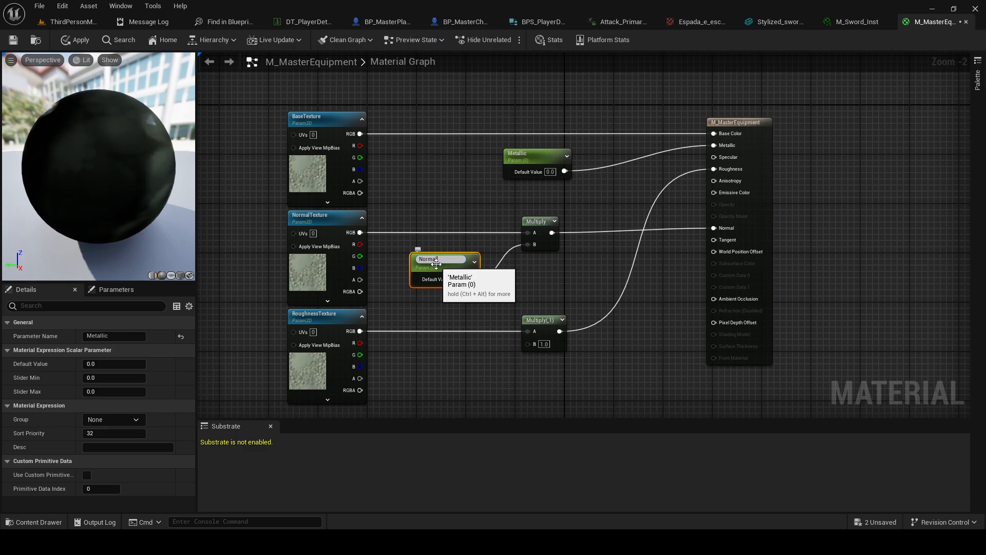
pyautogui.write('NormalMultiplier')
pyautogui.press('Return')
# Rename the Metallic parameter node as MetallicMultiplier
pyautogui.doubleClick(537, 155)
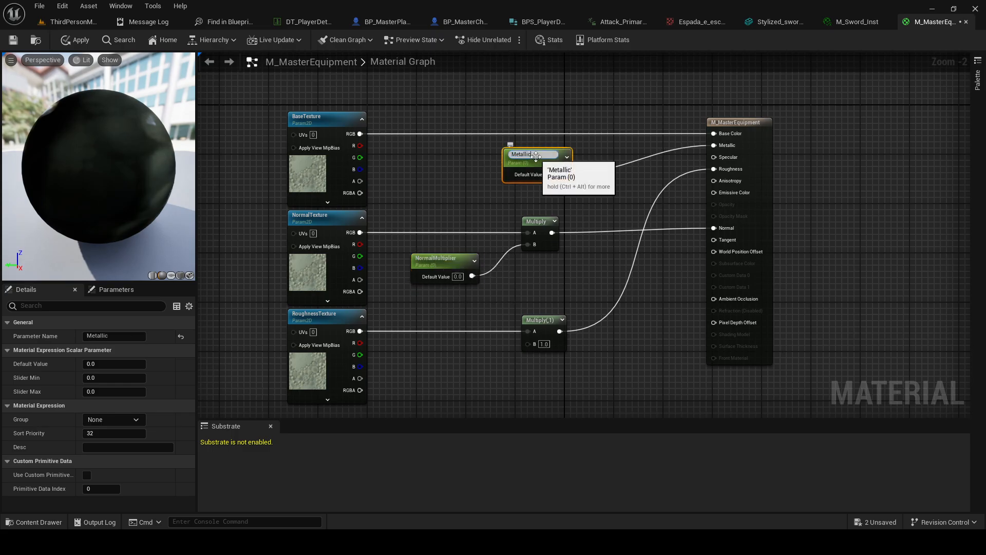
pyautogui.press('Return')
pyautogui.doubleClick(536, 157)
pyautogui.write('MetallicMultiplier')
pyautogui.press('Return')
# Copy NormalMultiplier as RoughnessMultiplier and wire it to the B input of the RoughnessTexture's Multiply node
pyautogui.click(448, 269)
pyautogui.hotkey('ctrl', 'c')
pyautogui.hotkey('ctrl', 'v')
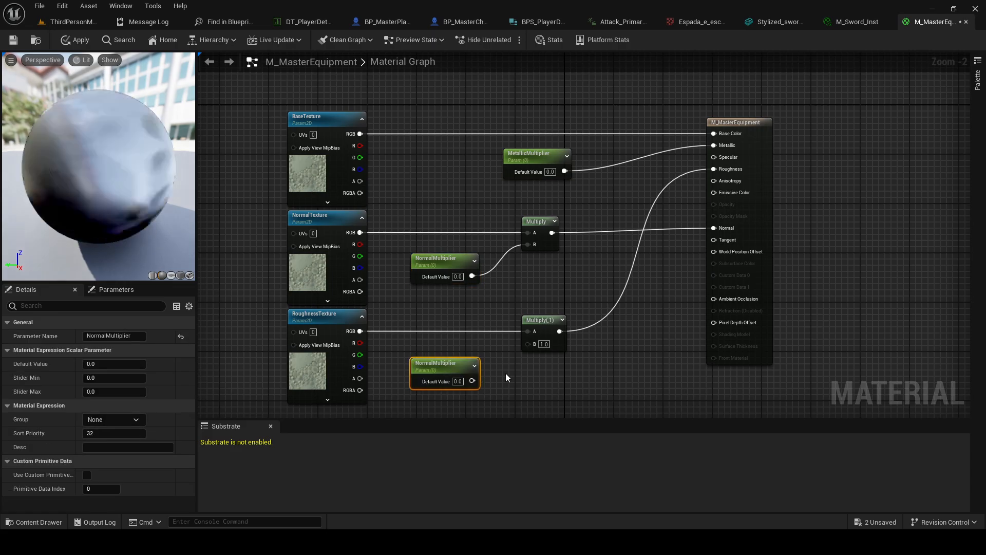
pyautogui.doubleClick(454, 372)
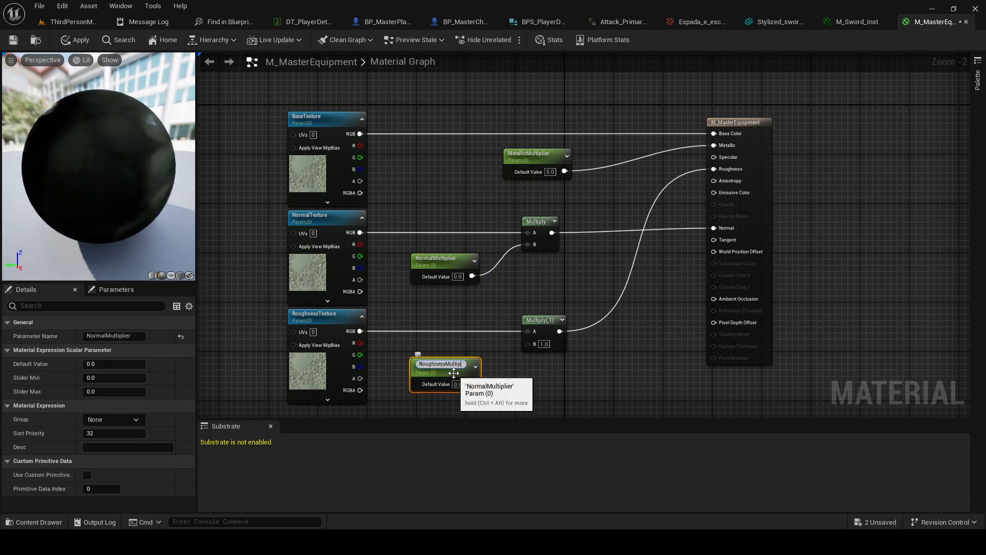
pyautogui.write('RoughnessMultiplier')
pyautogui.press('Return')
pyautogui.moveTo(471, 384); pyautogui.dragTo(528, 344)
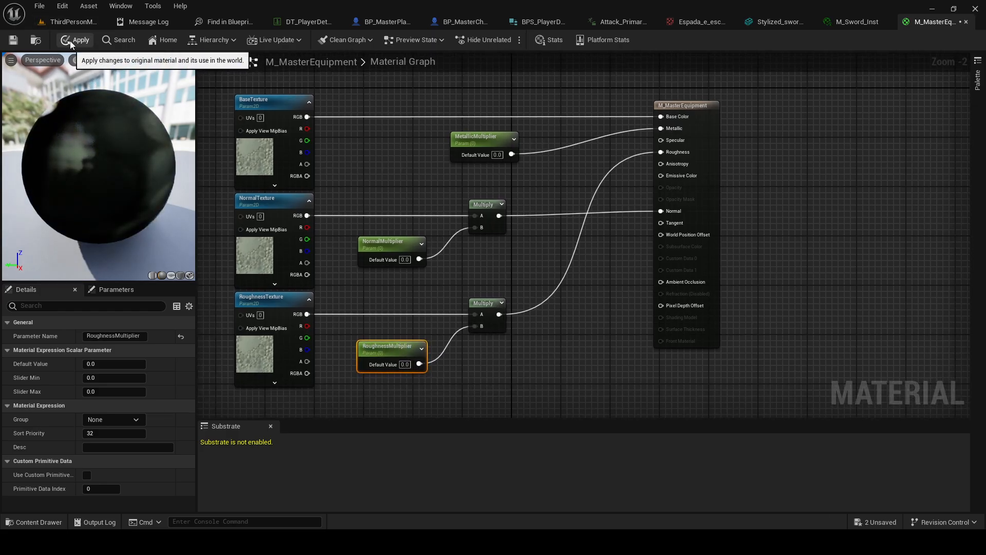
# Apply the material and set the default values of RoughnessMultiplier and NormalMultiplier to 1.0
pyautogui.click(71, 41)
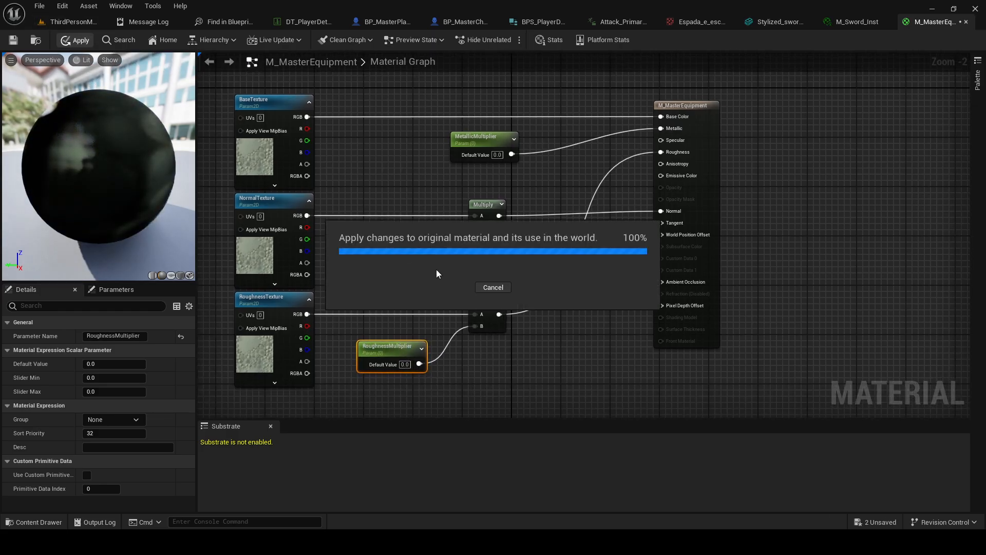
pyautogui.click(404, 365)
pyautogui.write('1')
pyautogui.click(398, 330)
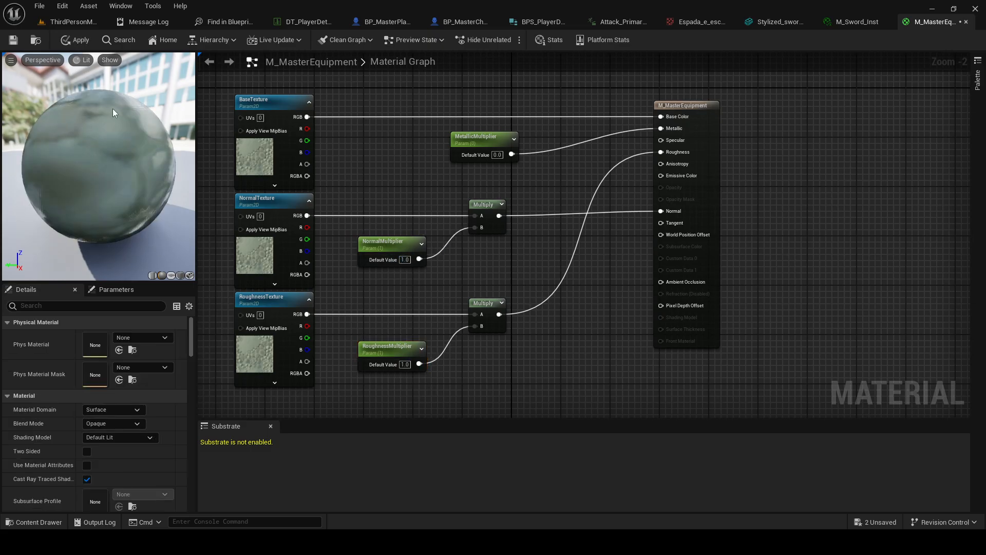
# Open M_Sword_Inst from the SwordAndShield folder and enable its NormalMultiplier and RoughnessMultiplier overrides
pyautogui.click(70, 23)
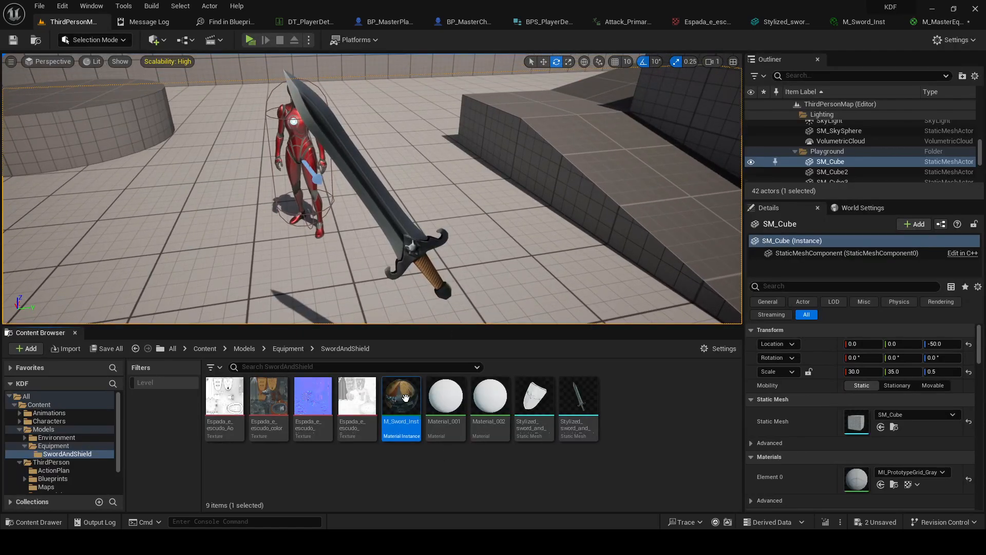
pyautogui.doubleClick(405, 398)
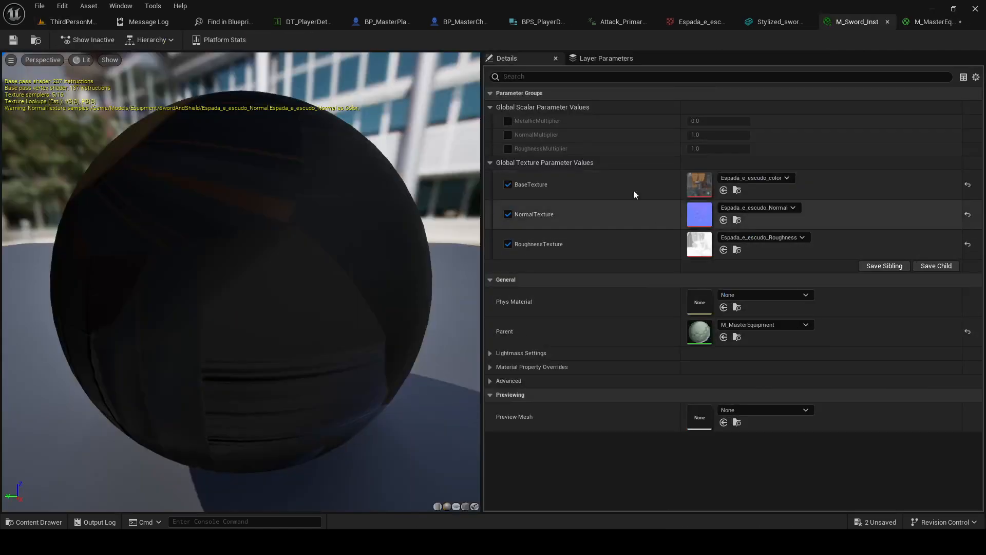
pyautogui.click(508, 135)
pyautogui.click(510, 148)
# Try a RoughnessMultiplier of 0 in M_Sword_Inst and check the sword in the level
pyautogui.click(722, 151)
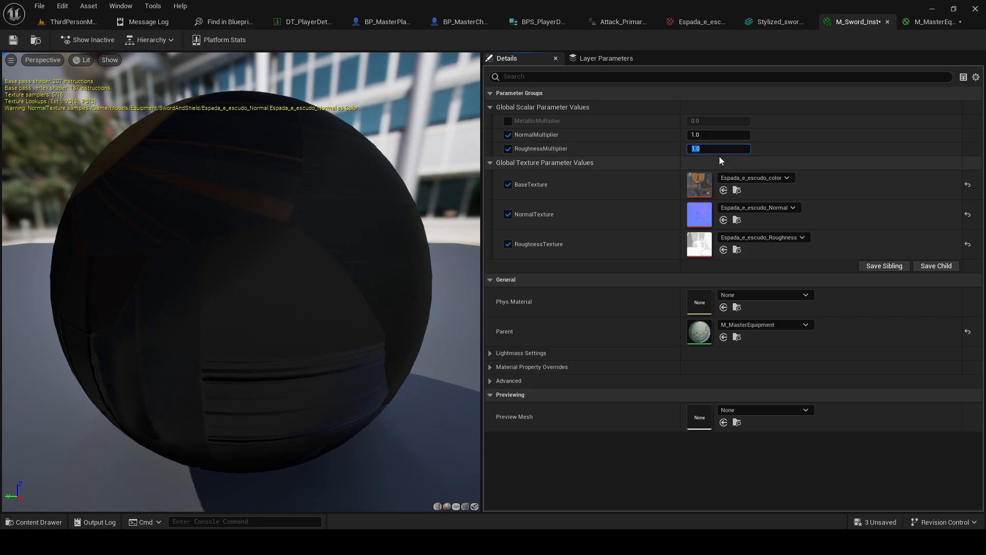
pyautogui.write('0')
pyautogui.press('Return')
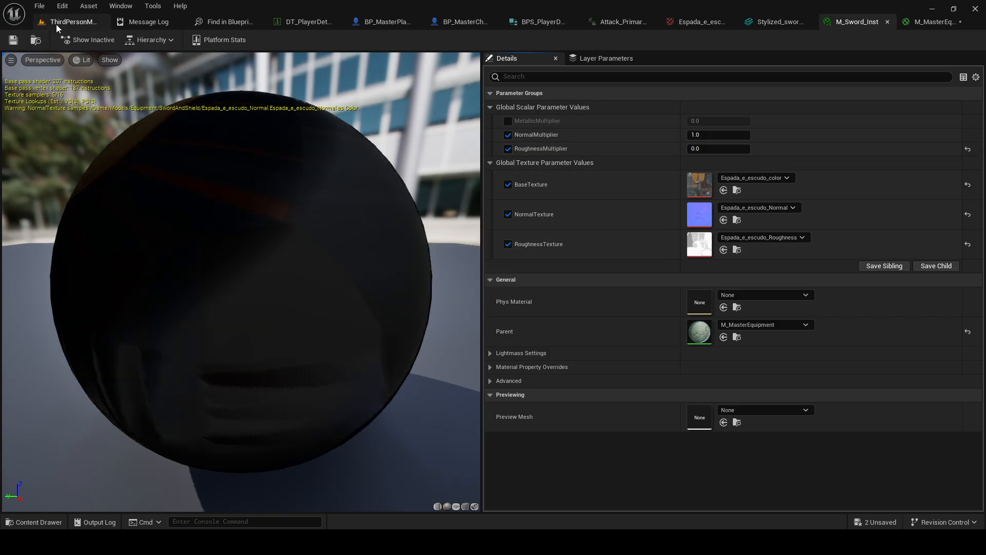
pyautogui.click(56, 22)
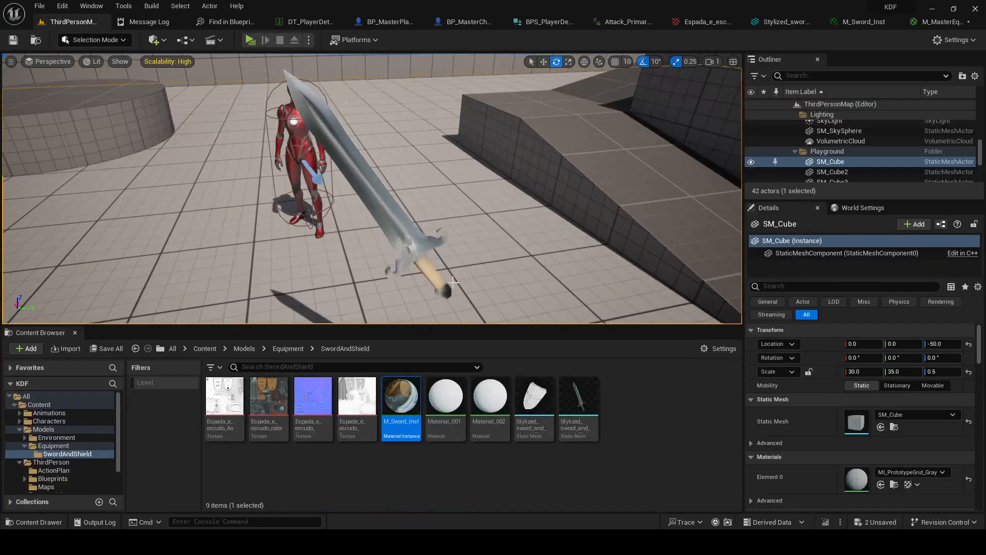
# Set RoughnessMultiplier in M_Sword_Inst to 1, save the instance, and return to the level
pyautogui.doubleClick(417, 394)
pyautogui.click(737, 148)
pyautogui.write('1')
pyautogui.press('Return')
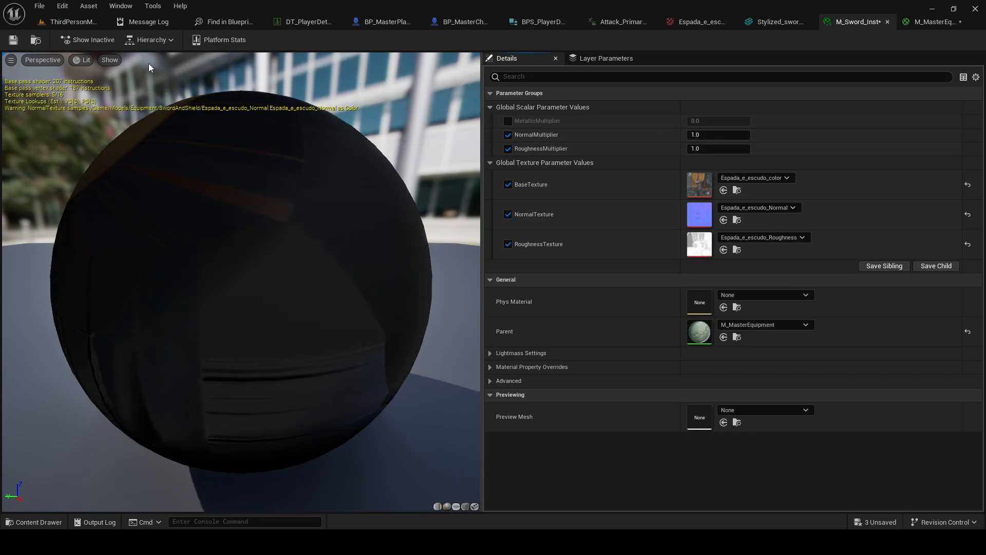
pyautogui.click(15, 39)
pyautogui.click(81, 23)
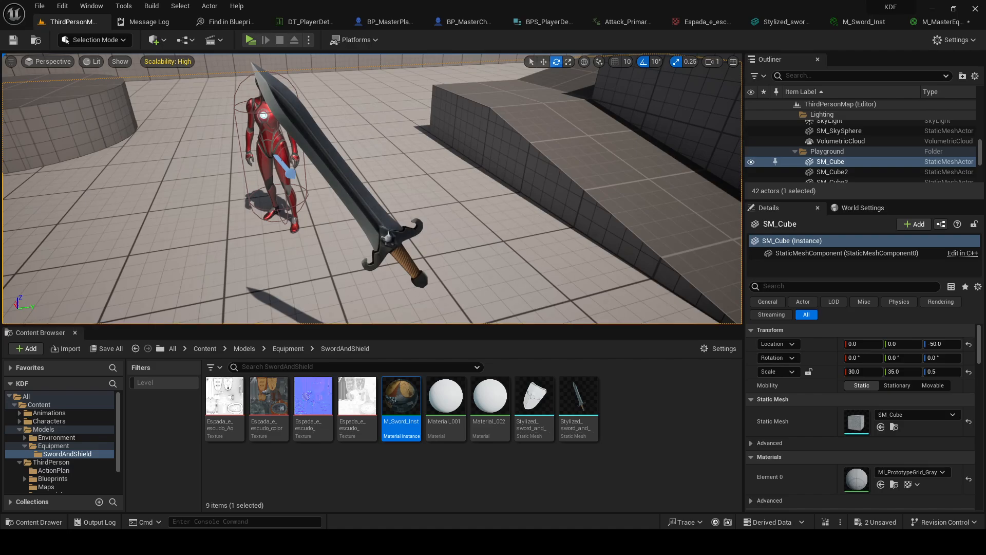
# Select the sword in the level, rotate it to show more of the blade's face, and deselect it
pyautogui.click(419, 274)
pyautogui.moveTo(353, 299); pyautogui.dragTo(467, 281)
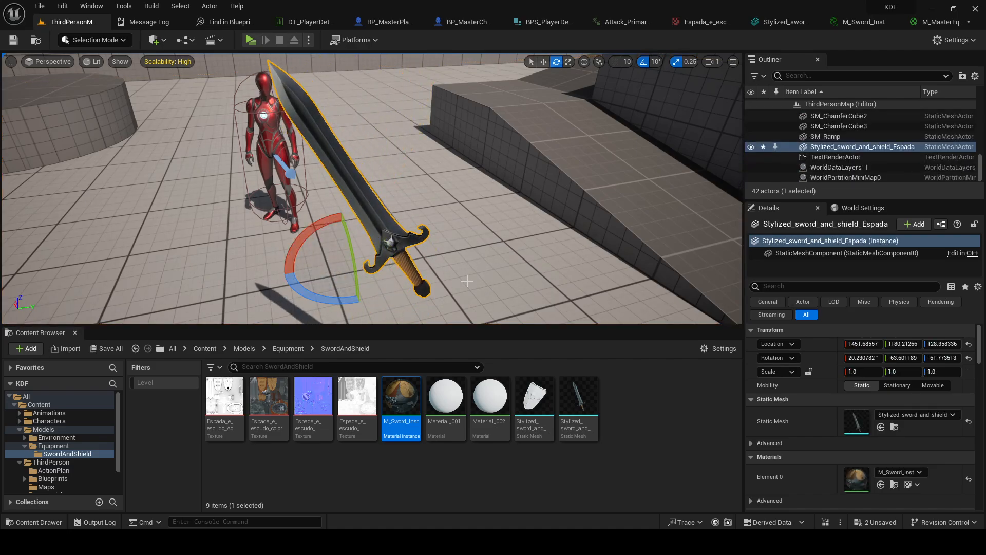
pyautogui.click(467, 281)
# Open the shield static mesh, assign M_Sword_Inst to its Element 0 material slot, and inspect the shield preview
pyautogui.doubleClick(533, 406)
pyautogui.click(77, 23)
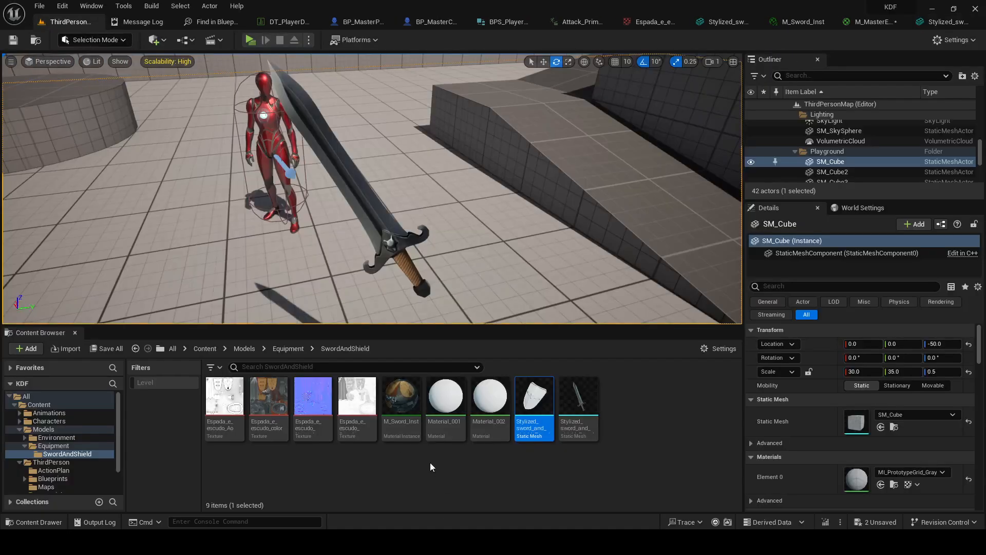
pyautogui.moveTo(401, 398); pyautogui.dragTo(845, 127)
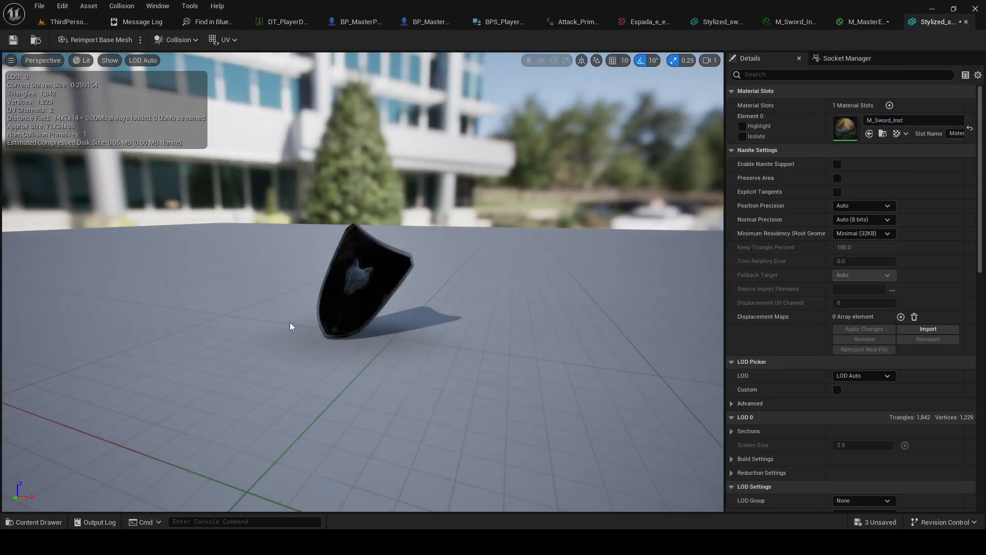
pyautogui.scroll(-5, 418, 325)
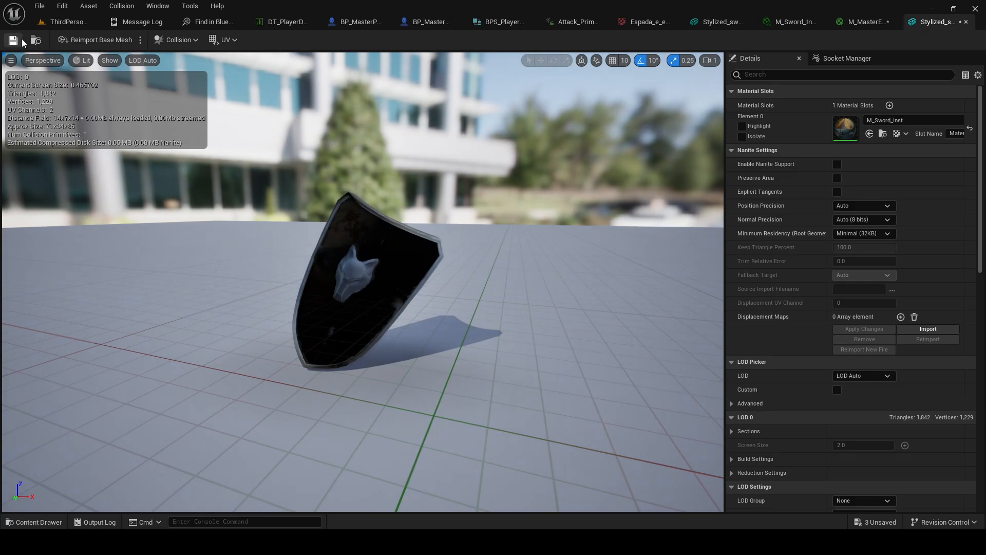
# Place the shield mesh in the level near the sword and raise it to a Z location of about 113
pyautogui.click(41, 25)
pyautogui.moveTo(533, 400); pyautogui.dragTo(450, 260)
pyautogui.moveTo(572, 244); pyautogui.dragTo(505, 243, button='right')
pyautogui.press('w')
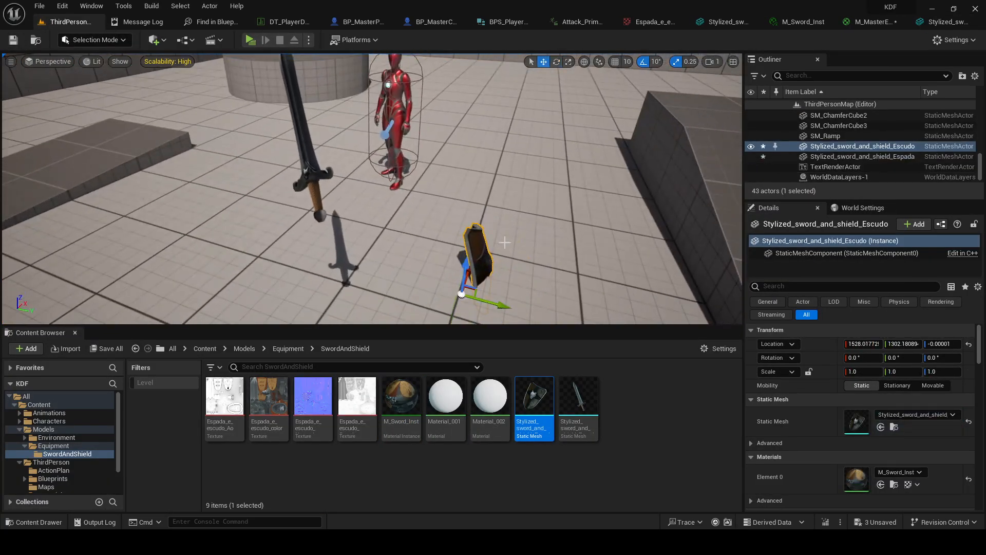
pyautogui.moveTo(470, 268); pyautogui.dragTo(486, 158)
# Rotate the raised shield to about -10°, 2° and 100° so its front faces the camera
pyautogui.press('e')
pyautogui.moveTo(507, 208)
pyautogui.mouseDown()
pyautogui.moveTo(411, 207)
pyautogui.moveTo(514, 210)
pyautogui.mouseUp()
pyautogui.moveTo(478, 161); pyautogui.dragTo(452, 322)
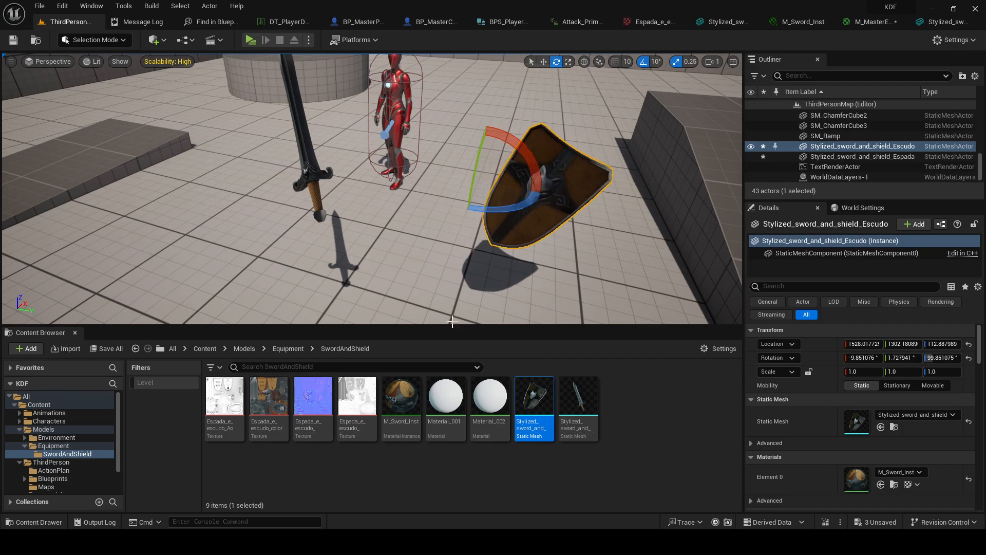
# View the sword and shield together from the front and turn the shield to a Z rotation of about 140°
pyautogui.click(401, 398)
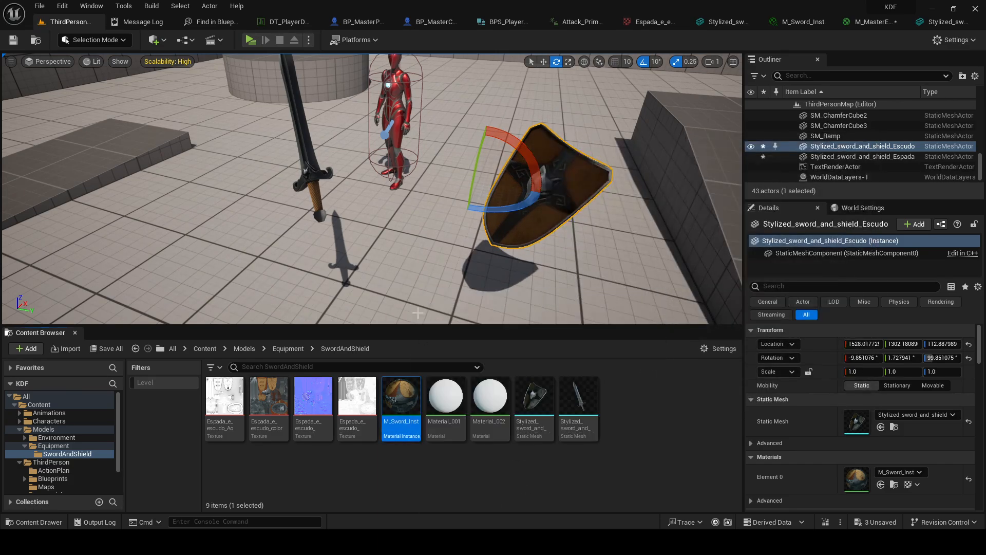
pyautogui.click(427, 309)
pyautogui.moveTo(424, 287); pyautogui.dragTo(452, 202, button='right')
pyautogui.press('a')
pyautogui.press('d')
pyautogui.click(554, 233)
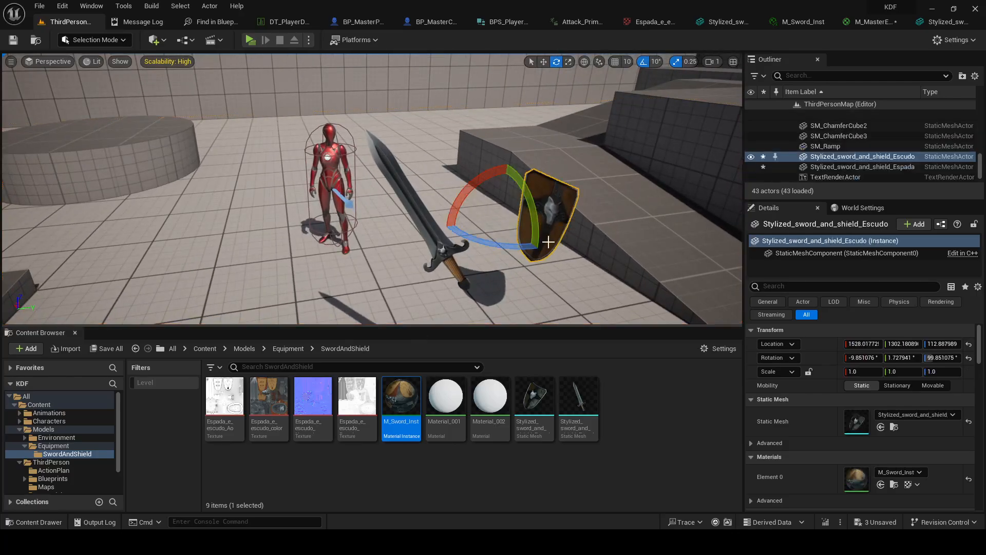
pyautogui.moveTo(507, 249); pyautogui.dragTo(459, 257)
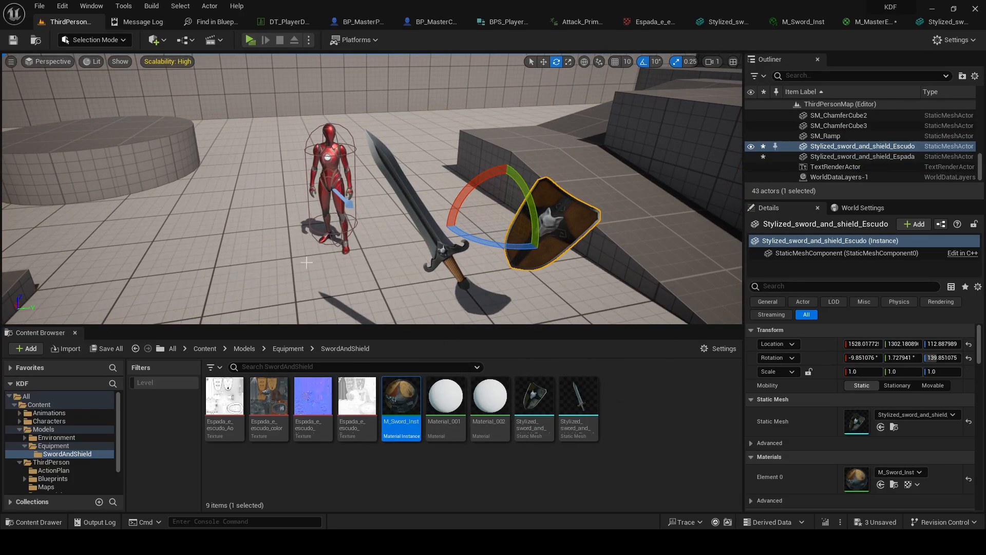
# Check M_Sword_Inst's parameters, and rotate the shield in the level upright to about 15°, 40° and 157°
pyautogui.click(445, 290)
pyautogui.press('d')
pyautogui.moveTo(445, 290)
pyautogui.mouseDown(button='right')
pyautogui.moveTo(411, 287)
pyautogui.moveTo(464, 291)
pyautogui.mouseUp(button='right')
pyautogui.press('a')
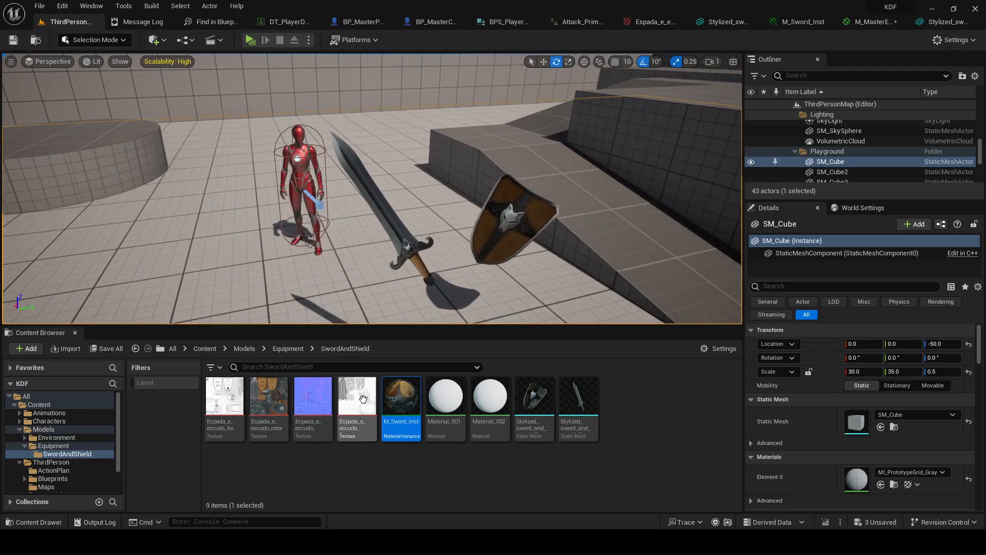
pyautogui.doubleClick(401, 397)
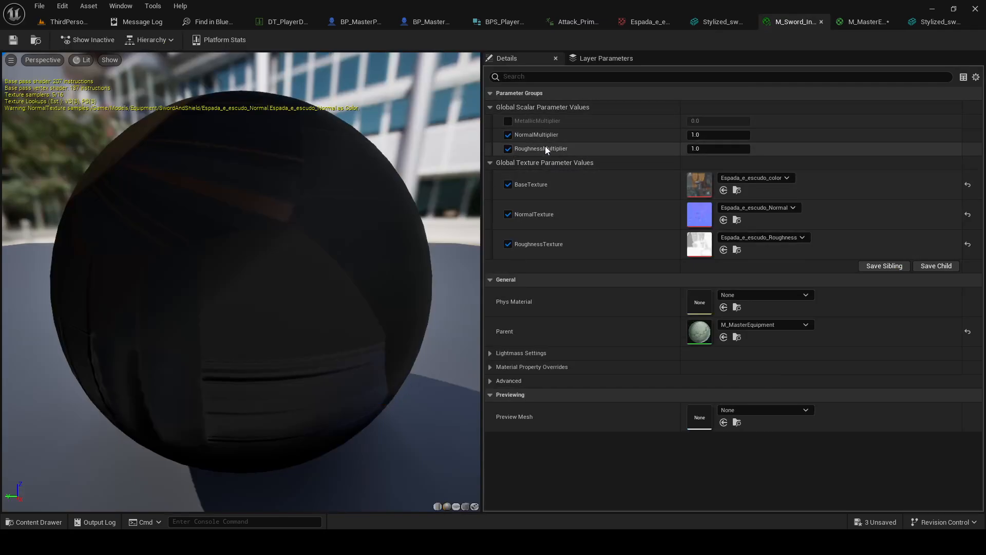
pyautogui.click(71, 22)
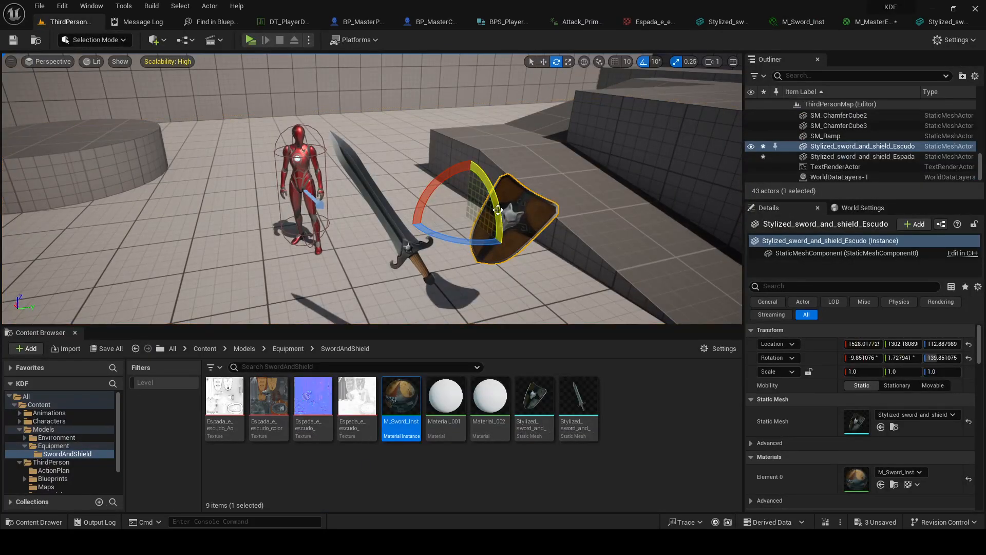
pyautogui.moveTo(498, 210); pyautogui.dragTo(449, 198)
# Delete the materials Material_001 and Material_002 from the SwordAndShield folder
pyautogui.click(446, 405)
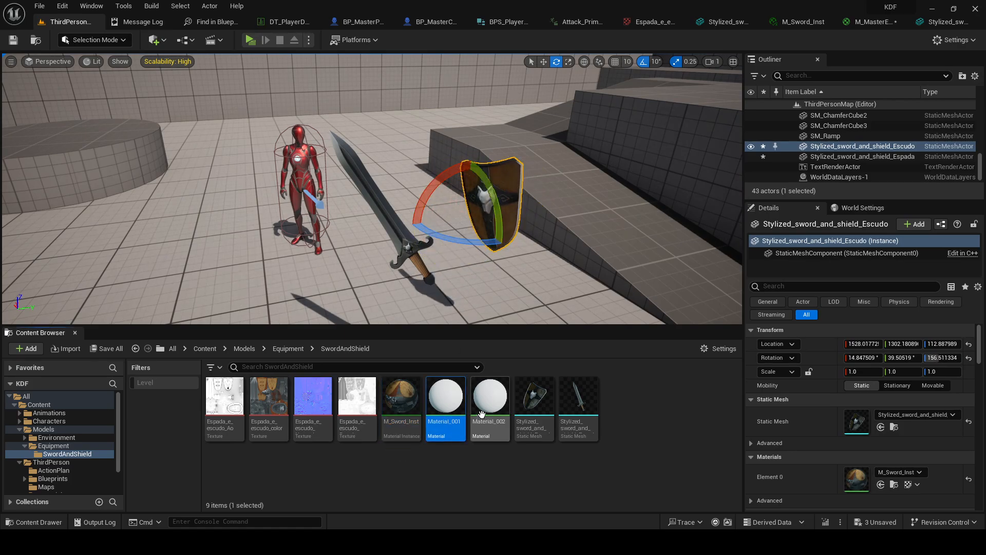
pyautogui.keyDown('ctrl'); pyautogui.click(482, 414); pyautogui.keyUp('ctrl')
pyautogui.press('Delete')
pyautogui.click(430, 433)
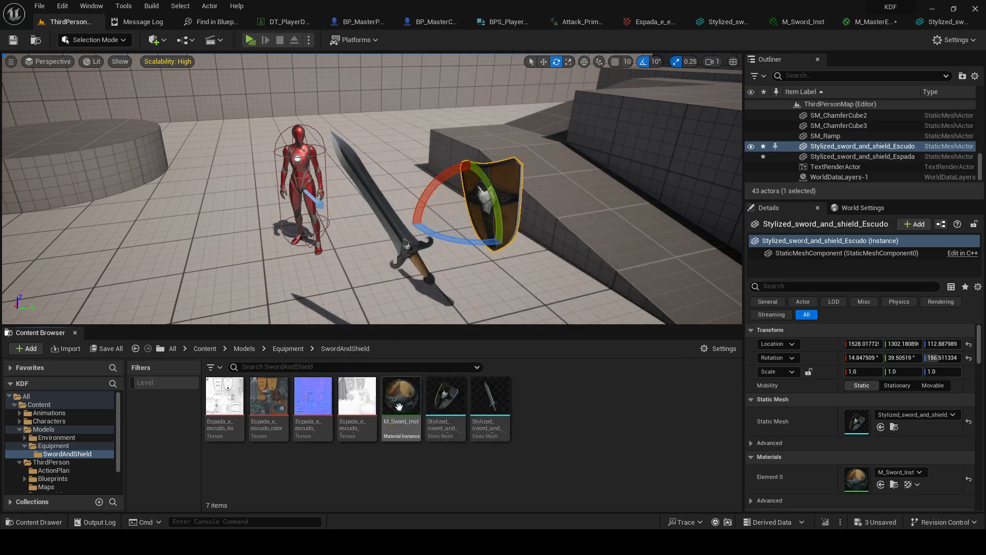
# Reopen M_Sword_Inst for a check, and rotate the sword in the level upright to about 37°, -35° and -75°
pyautogui.doubleClick(399, 406)
pyautogui.click(66, 22)
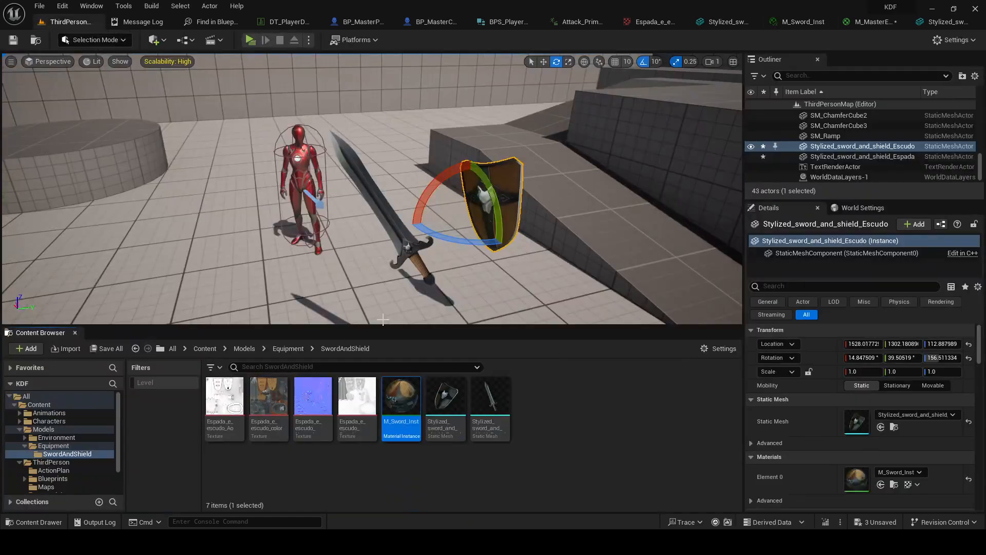
pyautogui.click(381, 207)
pyautogui.moveTo(388, 226); pyautogui.dragTo(467, 213)
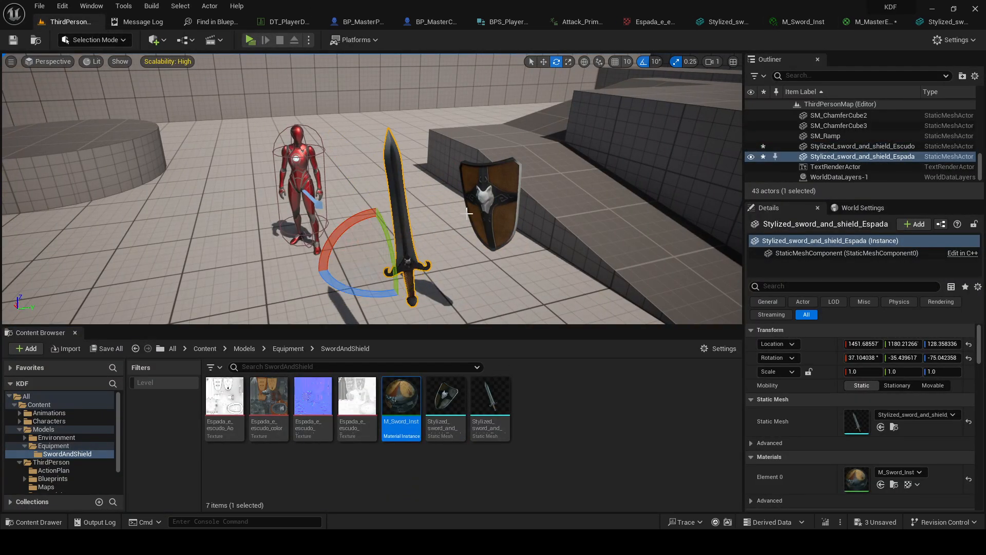
# Review the texture and multiplier parameters of M_Sword_Inst, and inspect the sword and shield in the level from slightly different angles
pyautogui.doubleClick(388, 407)
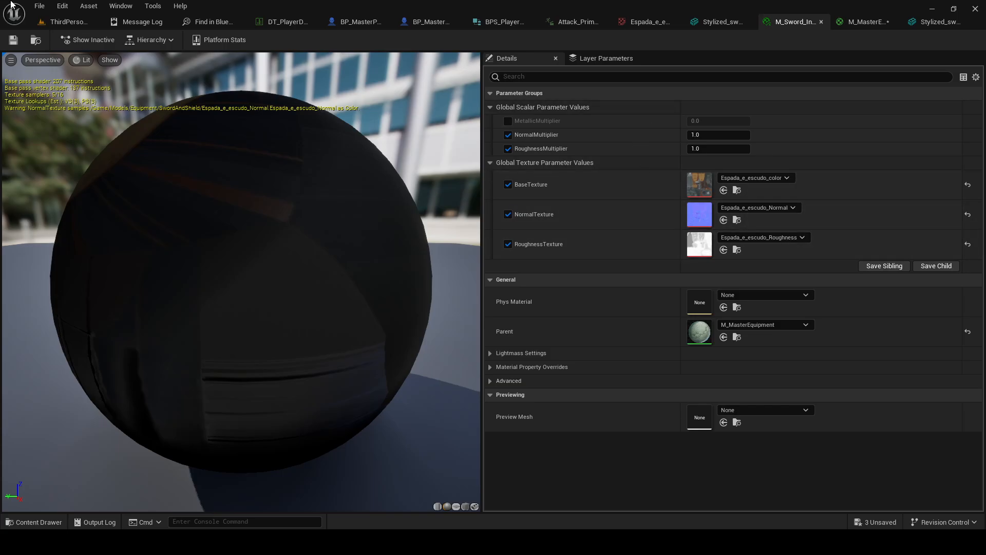
pyautogui.click(82, 22)
pyautogui.click(530, 294)
pyautogui.moveTo(527, 292)
pyautogui.keyDown('alt'); pyautogui.mouseDown()
pyautogui.moveTo(444, 293)
pyautogui.moveTo(514, 298)
pyautogui.mouseUp(); pyautogui.keyUp('alt')
pyautogui.keyDown('alt'); pyautogui.moveTo(389, 290); pyautogui.dragTo(409, 264); pyautogui.keyUp('alt')
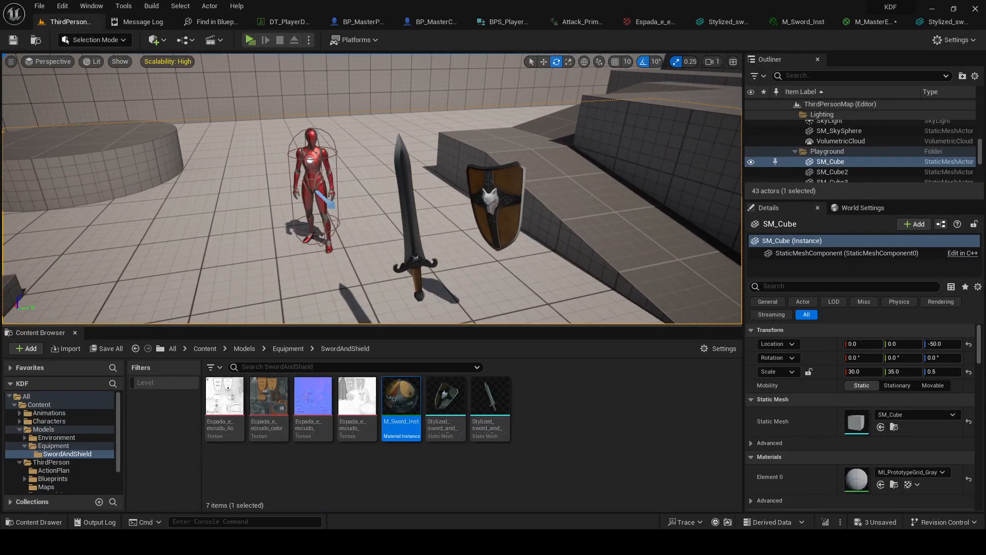
pyautogui.click(494, 205)
pyautogui.click(412, 252)
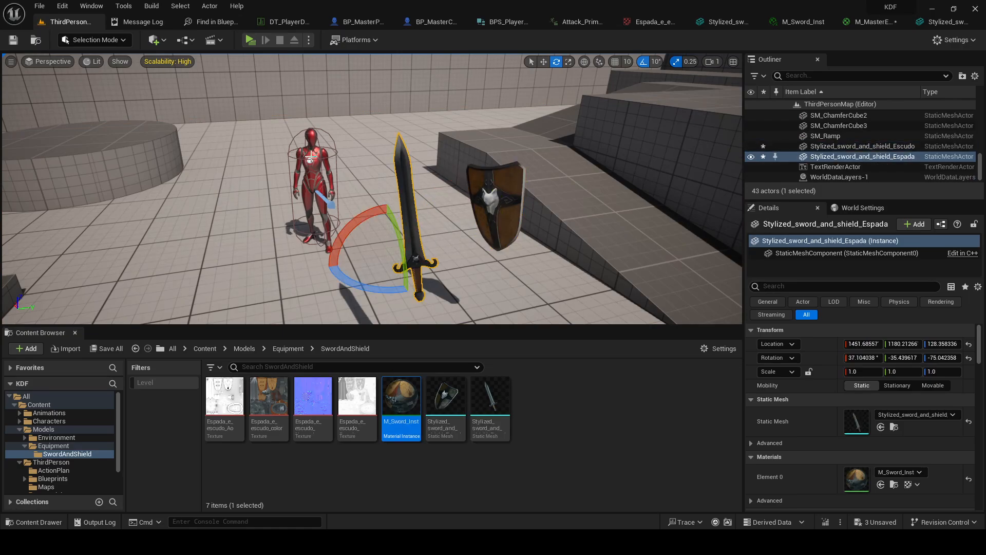
# Save all modified assets and the level, and save from the BP_MasterCharacter blueprint as well
pyautogui.click(39, 6)
pyautogui.click(77, 128)
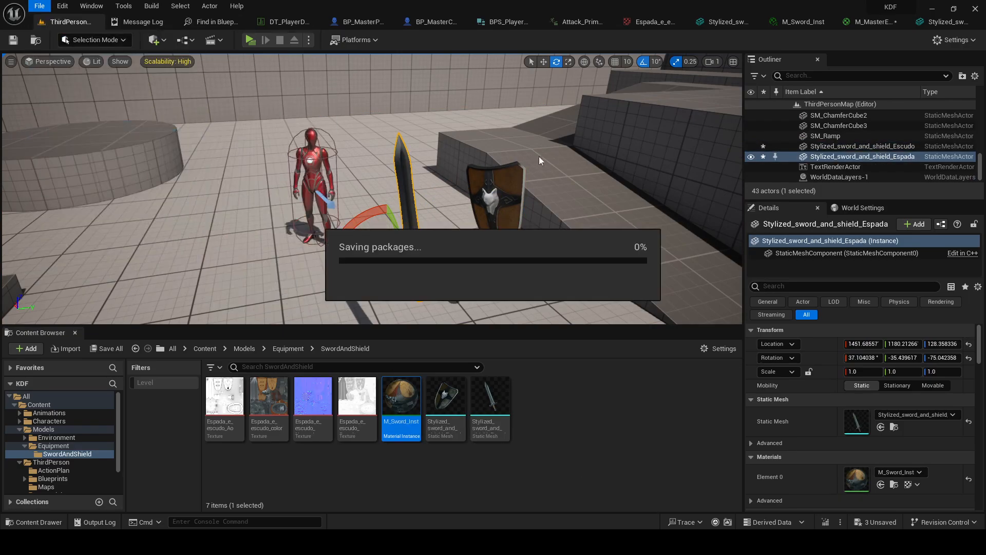
pyautogui.moveTo(543, 155); pyautogui.dragTo(498, 162, button='right')
pyautogui.click(421, 23)
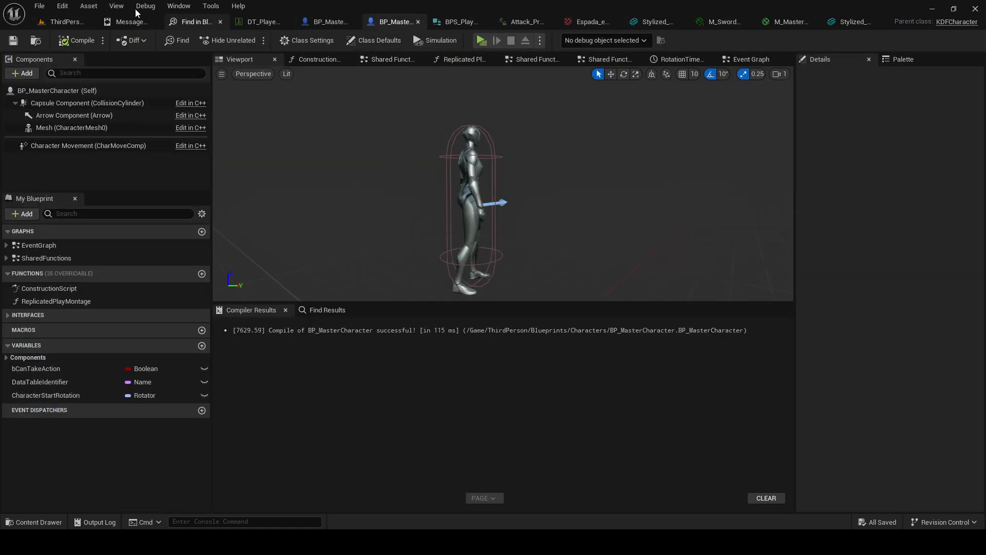
pyautogui.click(40, 7)
pyautogui.click(62, 67)
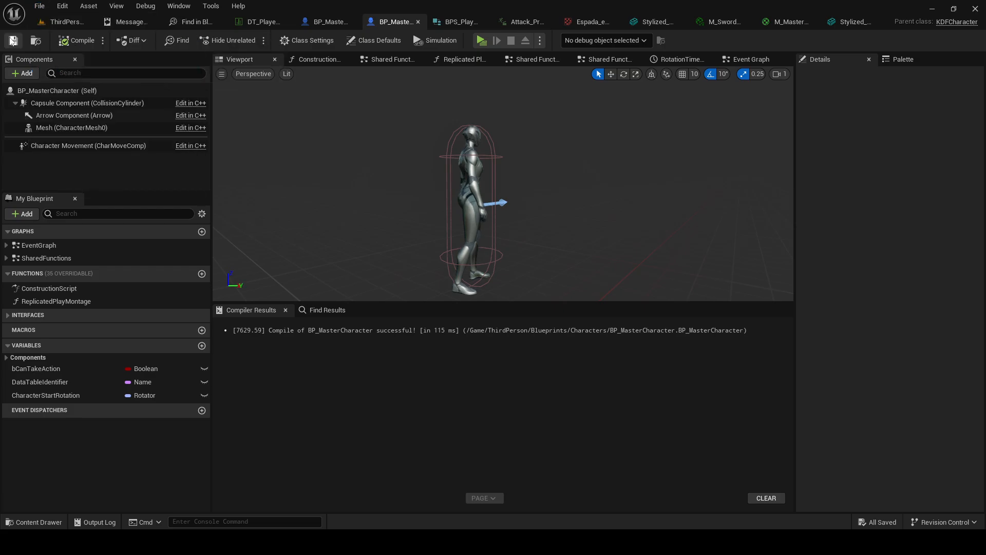
# Back in the level, collapse the Models and ThirdPerson folders in the content tree, show ThirdPerson's contents, and save all
pyautogui.click(69, 24)
pyautogui.moveTo(411, 263)
pyautogui.mouseDown(button='right')
pyautogui.moveTo(442, 259)
pyautogui.moveTo(411, 263)
pyautogui.mouseUp(button='right')
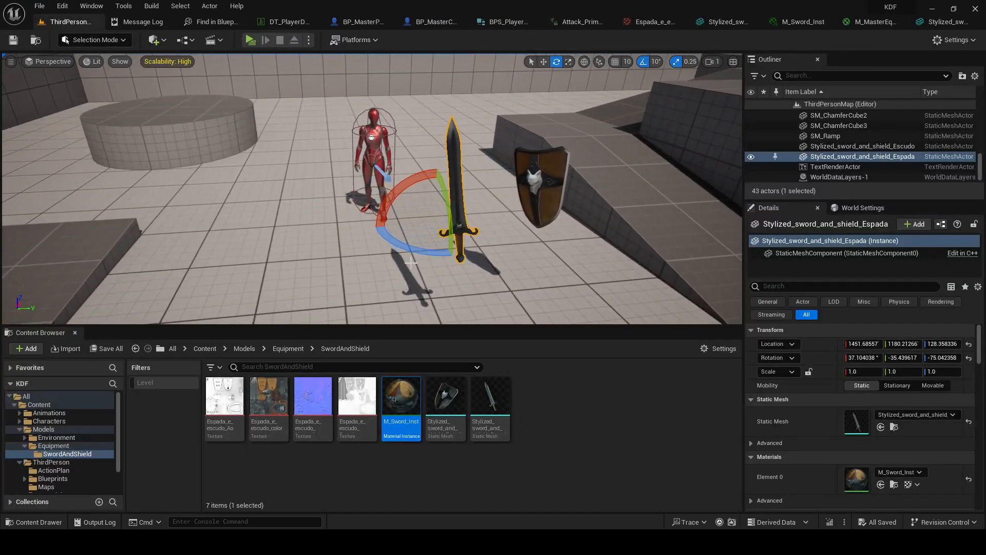
pyautogui.moveTo(334, 217); pyautogui.dragTo(360, 210, button='right')
pyautogui.click(19, 430)
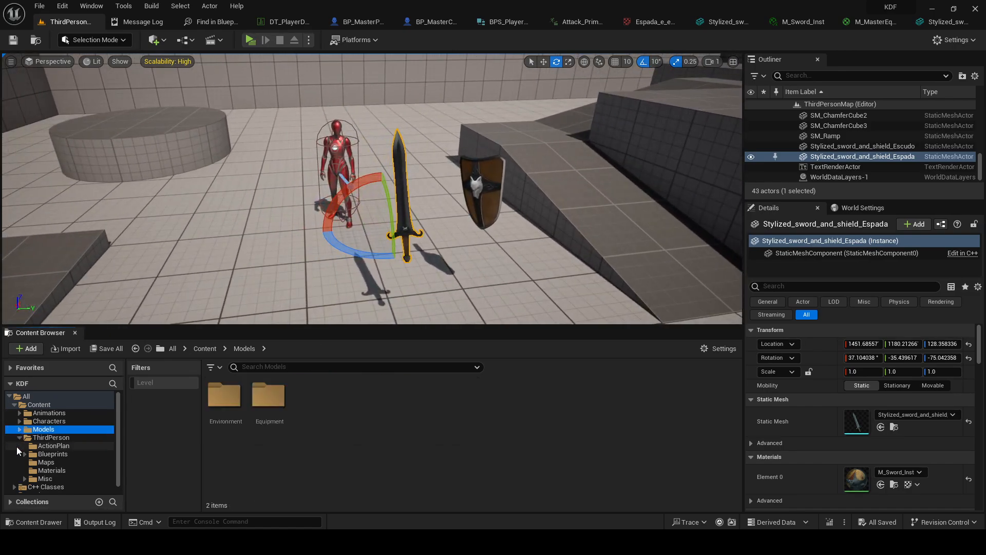
pyautogui.moveTo(425, 296); pyautogui.dragTo(481, 270, button='right')
pyautogui.click(425, 296)
pyautogui.press('w')
pyautogui.moveTo(474, 236); pyautogui.dragTo(485, 253, button='right')
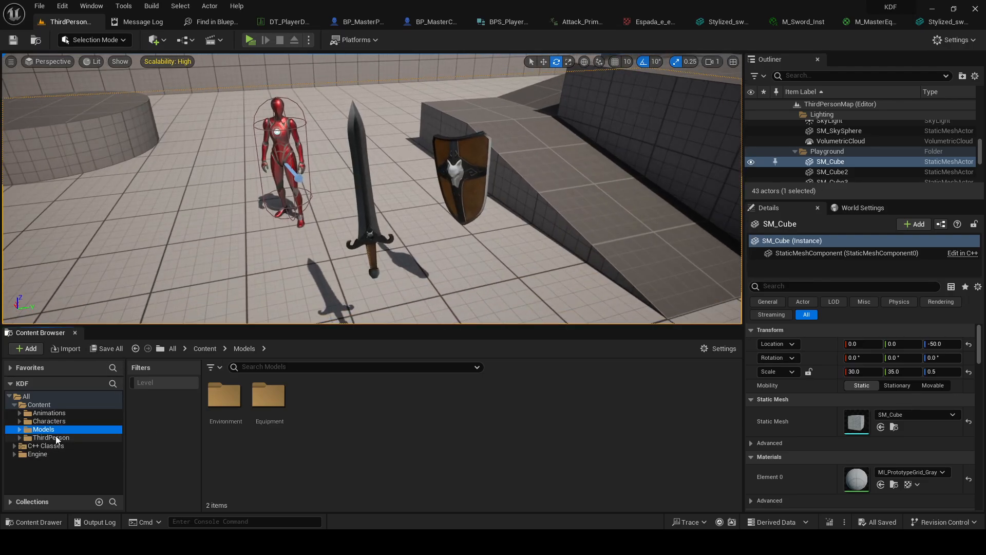
pyautogui.click(57, 436)
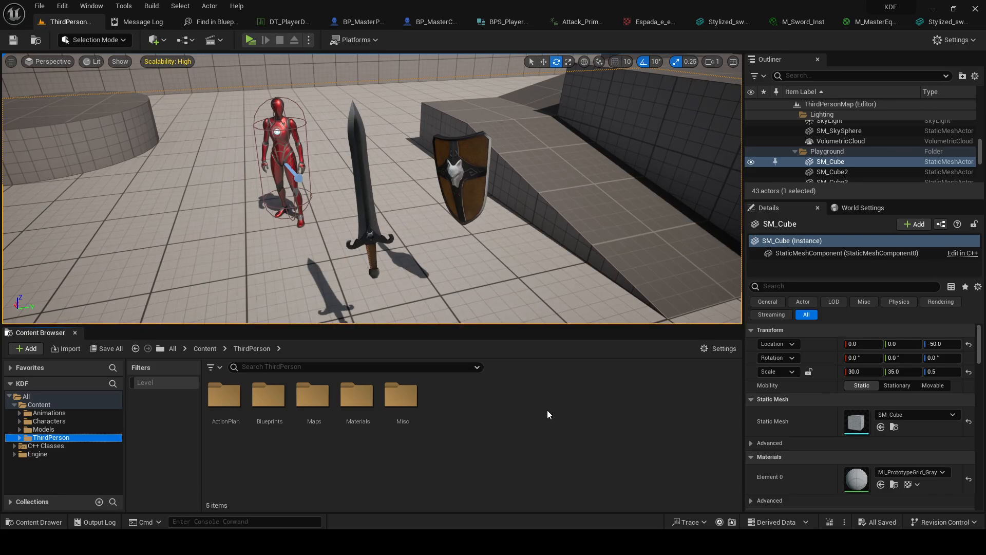
pyautogui.click(39, 7)
pyautogui.click(80, 140)
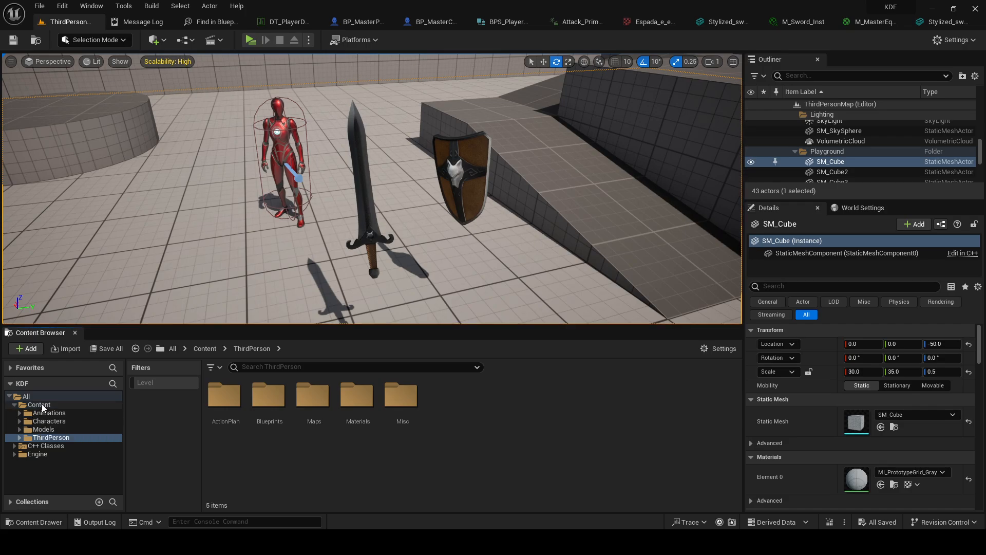
# Look through the Models, Characters and ThirdPerson folders, and view the sword and shield beside the character in the level
pyautogui.click(40, 430)
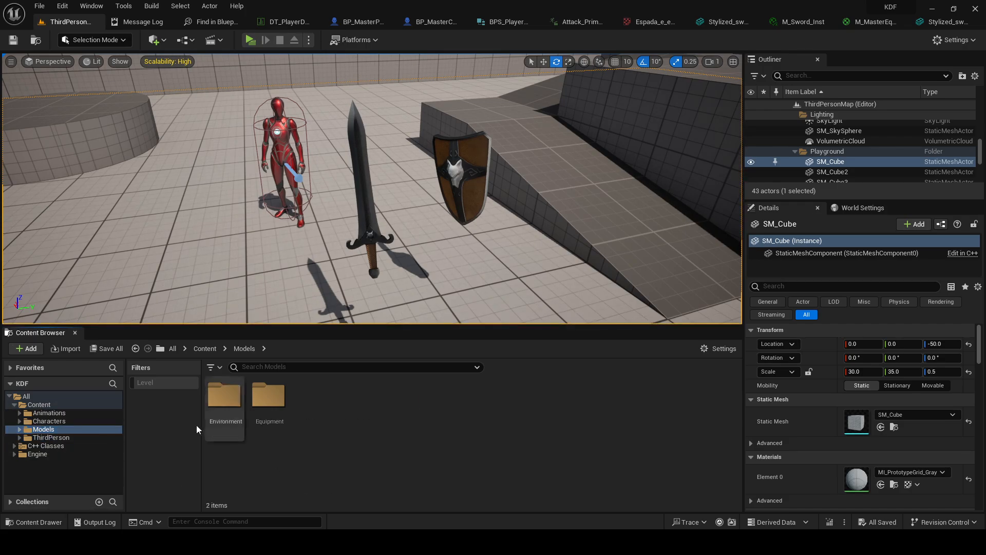
pyautogui.moveTo(356, 263)
pyautogui.mouseDown(button='right')
pyautogui.moveTo(309, 260)
pyautogui.moveTo(353, 258)
pyautogui.mouseUp(button='right')
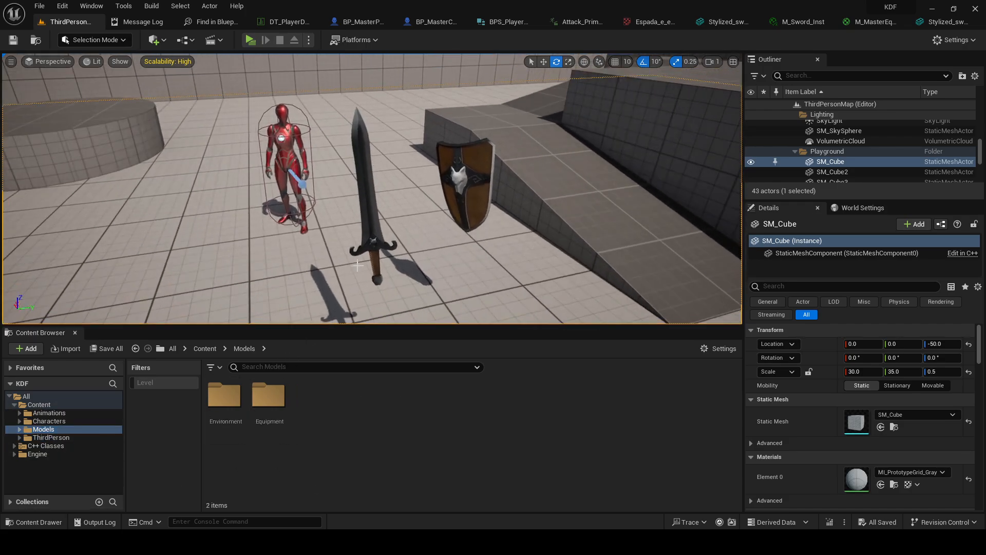
pyautogui.click(49, 421)
pyautogui.click(351, 454)
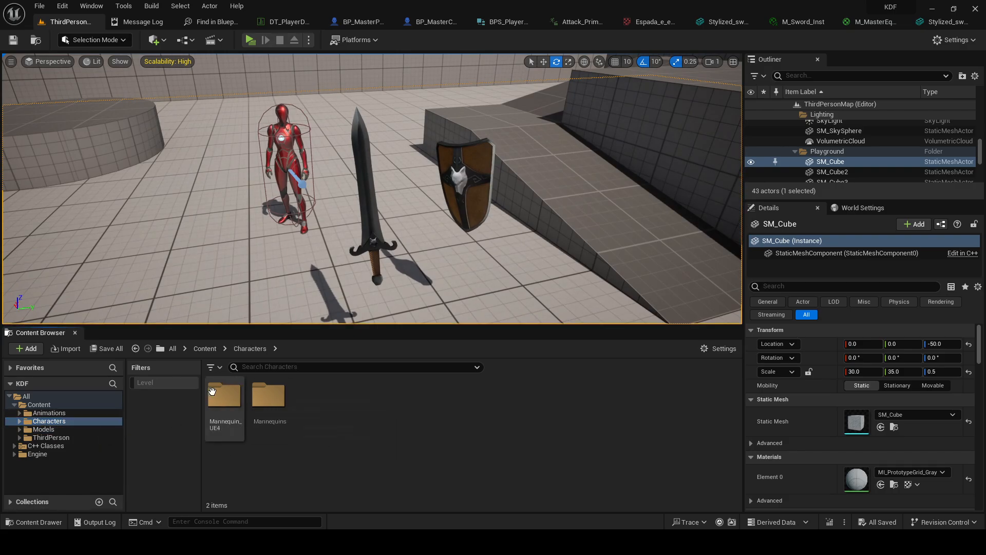
pyautogui.click(48, 439)
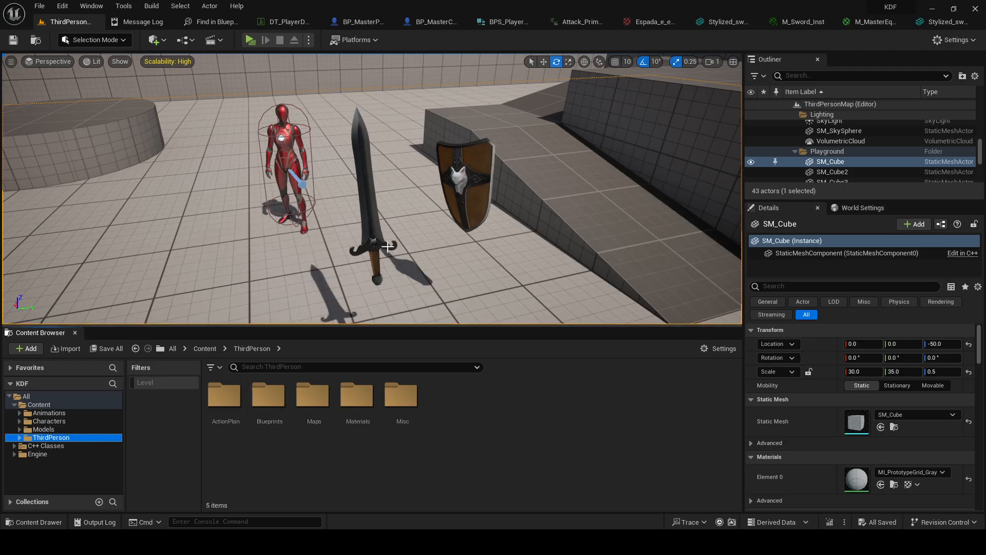
pyautogui.moveTo(341, 257); pyautogui.dragTo(342, 257, button='right')
pyautogui.press('s')
pyautogui.moveTo(402, 239); pyautogui.dragTo(402, 240, button='right')
pyautogui.press('w')
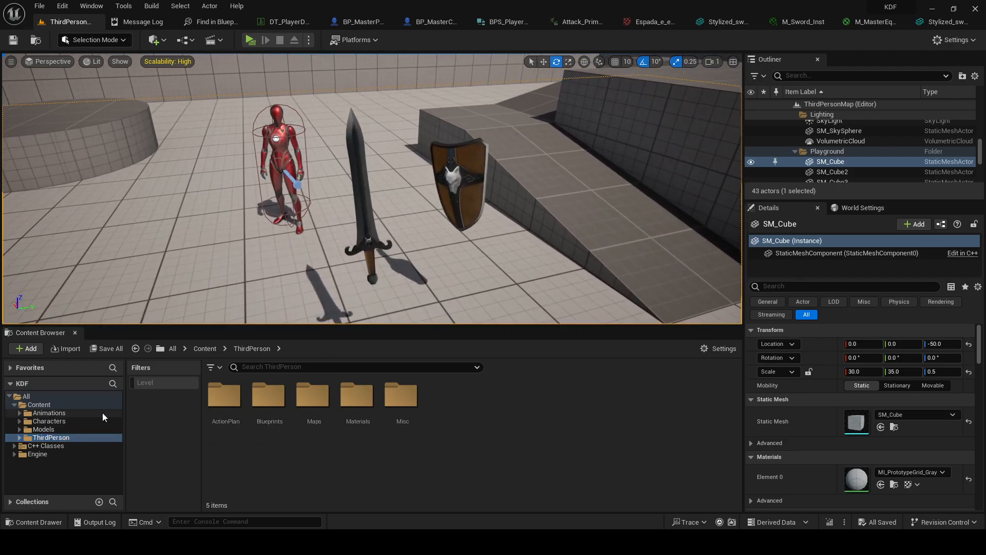
pyautogui.click(56, 421)
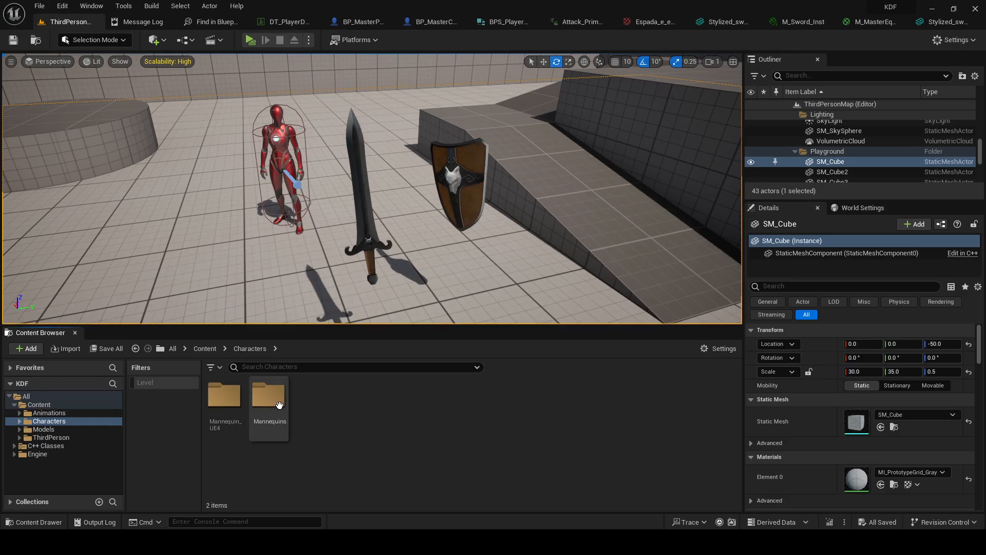
pyautogui.click(62, 438)
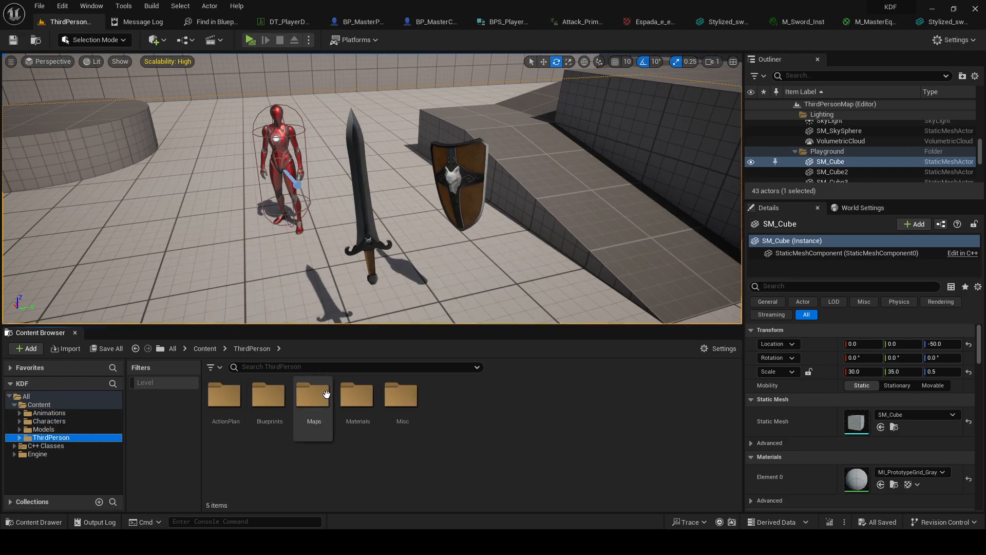
# Check ThirdPerson's Misc folder, and open the Characters folder inside ThirdPerson's Blueprints
pyautogui.click(364, 403)
pyautogui.doubleClick(398, 418)
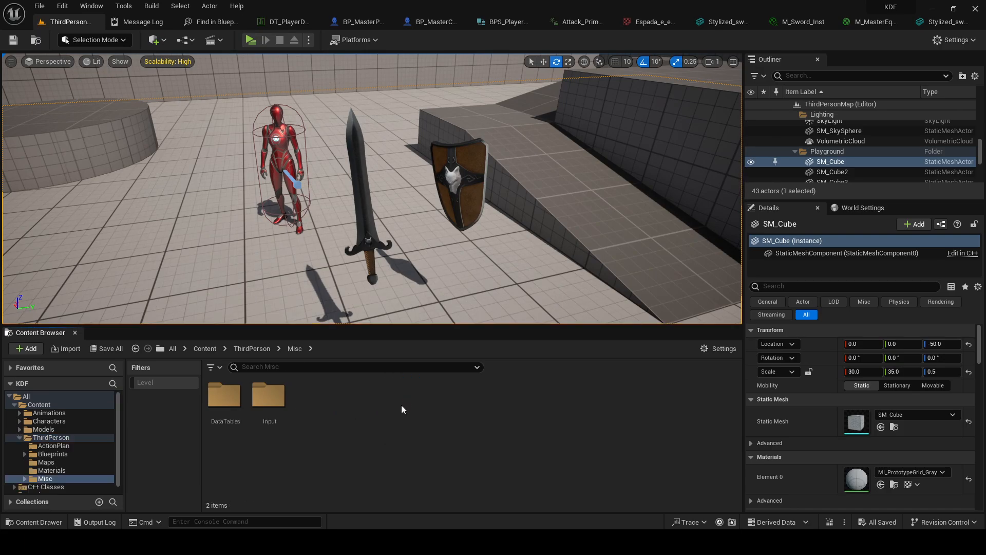
pyautogui.click(251, 348)
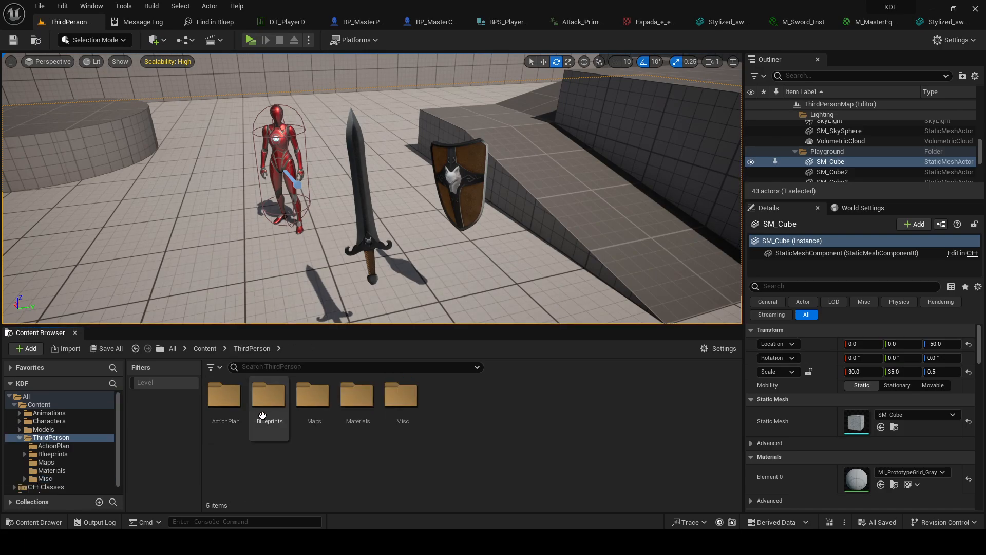
pyautogui.doubleClick(268, 397)
pyautogui.doubleClick(235, 406)
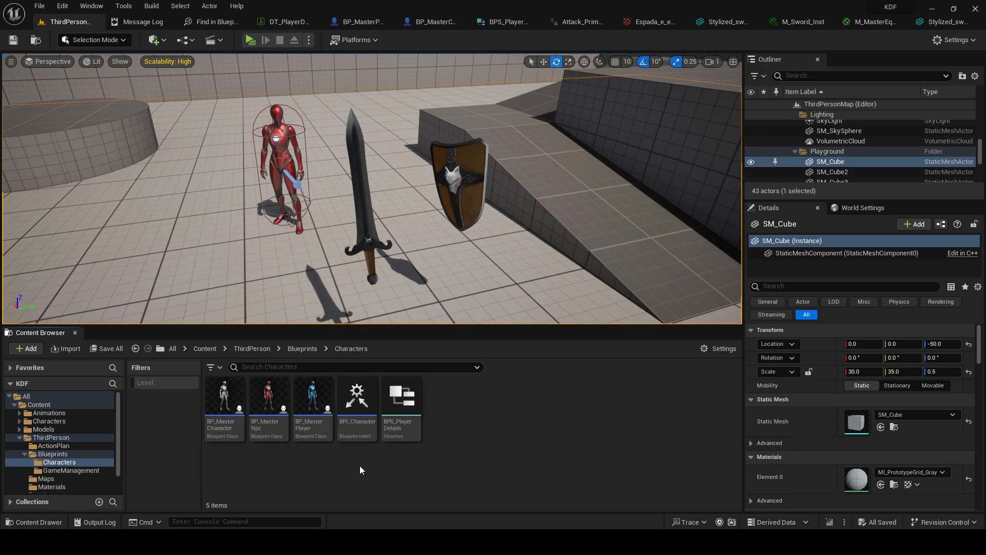
# Open the BPS_PlayerDetails structure, collapse the CharacterDescription and LightAttacks entries, and save
pyautogui.doubleClick(397, 407)
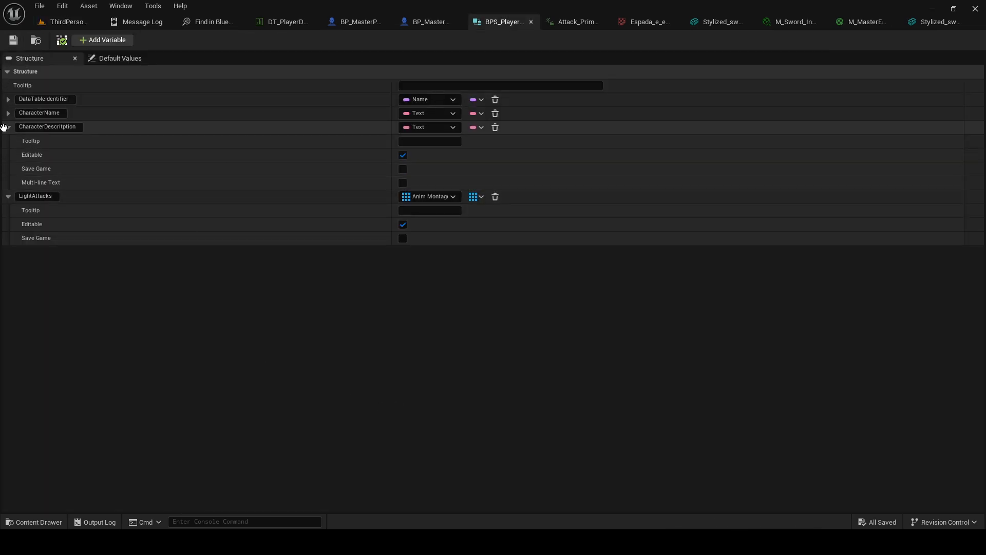
pyautogui.click(7, 126)
pyautogui.click(8, 140)
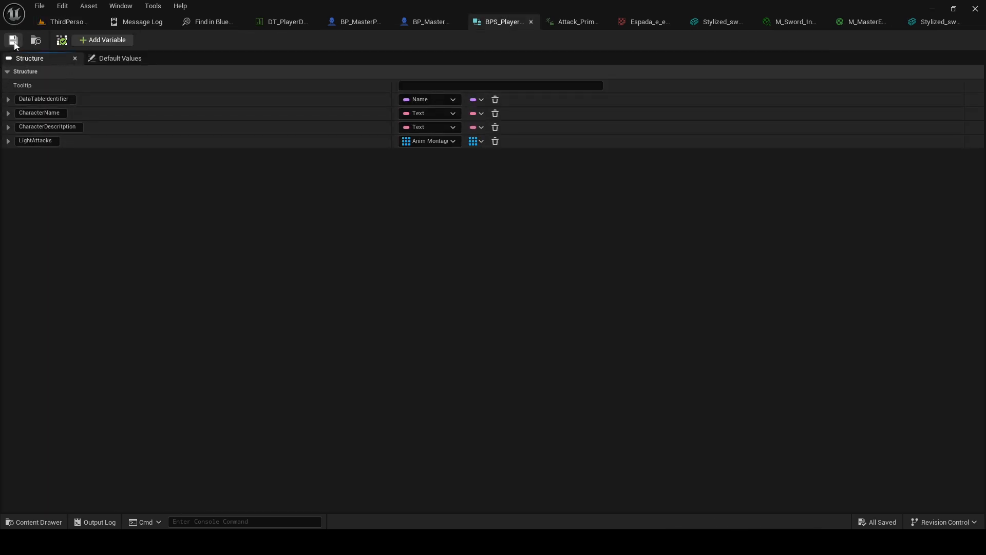
pyautogui.click(38, 7)
pyautogui.click(57, 67)
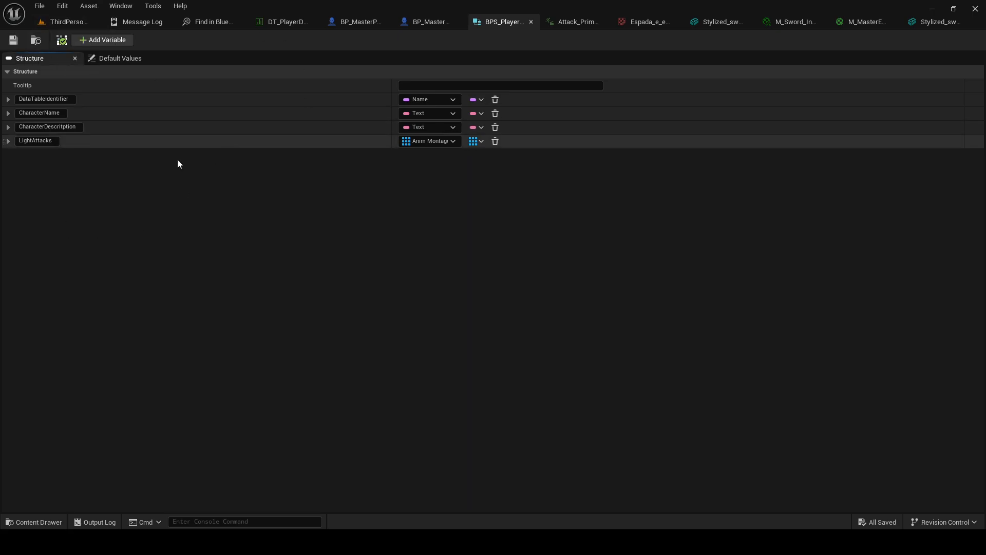
# Examine BP_MasterPlayer's event graph and BP_MasterCharacter's viewport, and return to the level
pyautogui.click(351, 23)
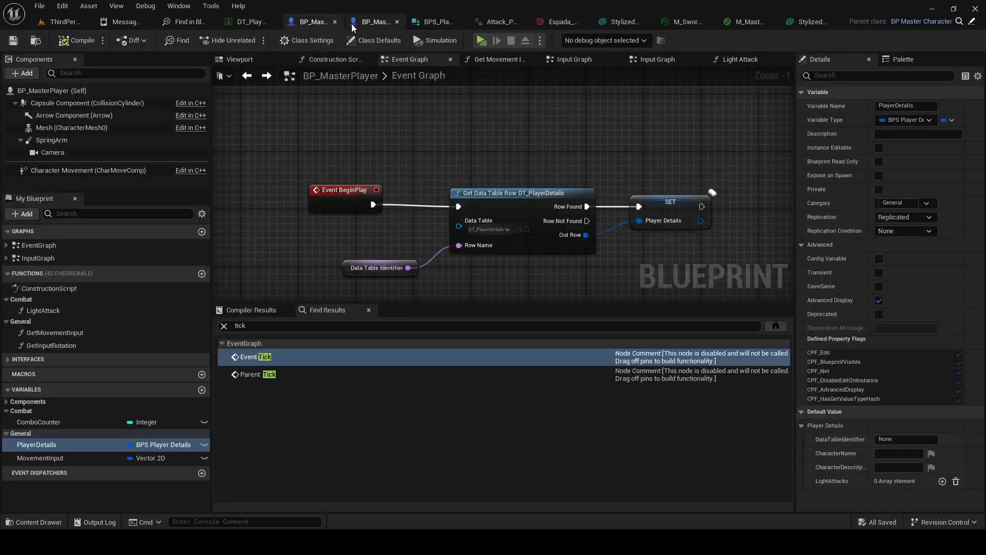
pyautogui.click(376, 25)
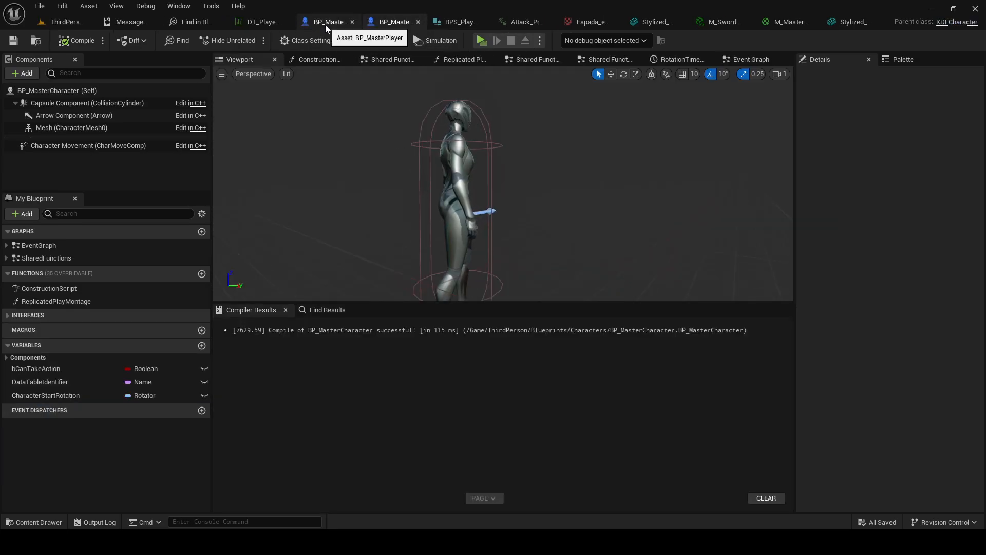
pyautogui.click(66, 22)
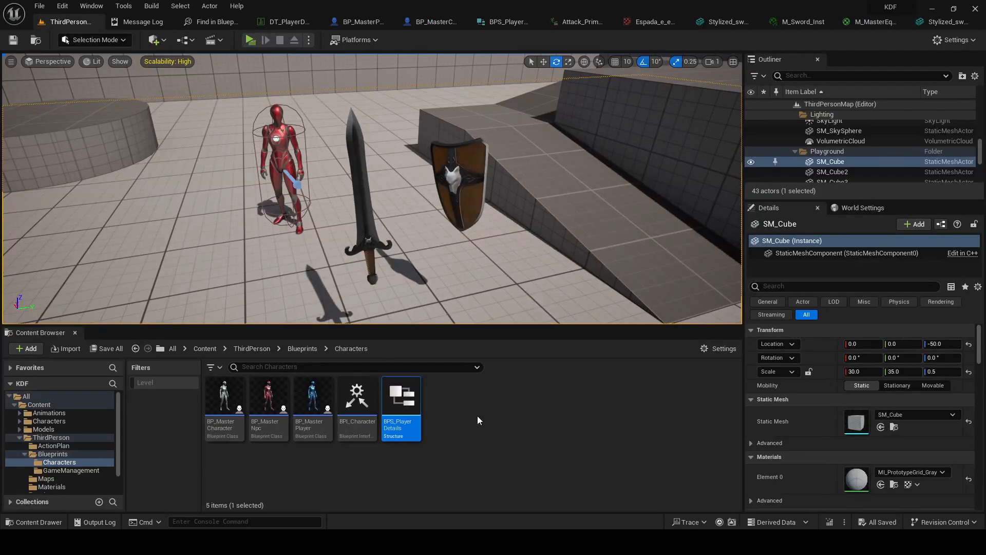
# Create a child blueprint class of BP_MasterPlayer in the Characters folder and name it BP_SwordPlayer
pyautogui.rightClick(329, 406)
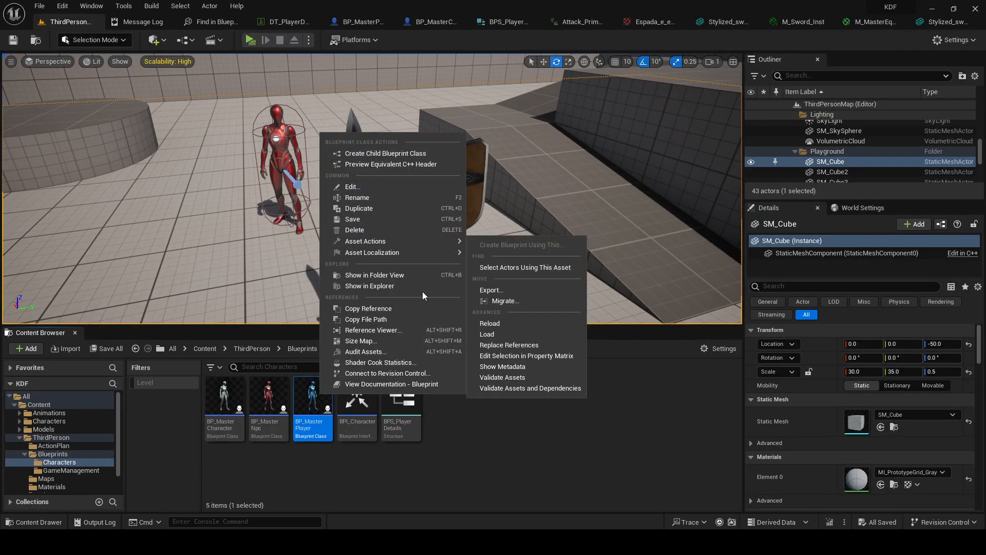
pyautogui.click(390, 275)
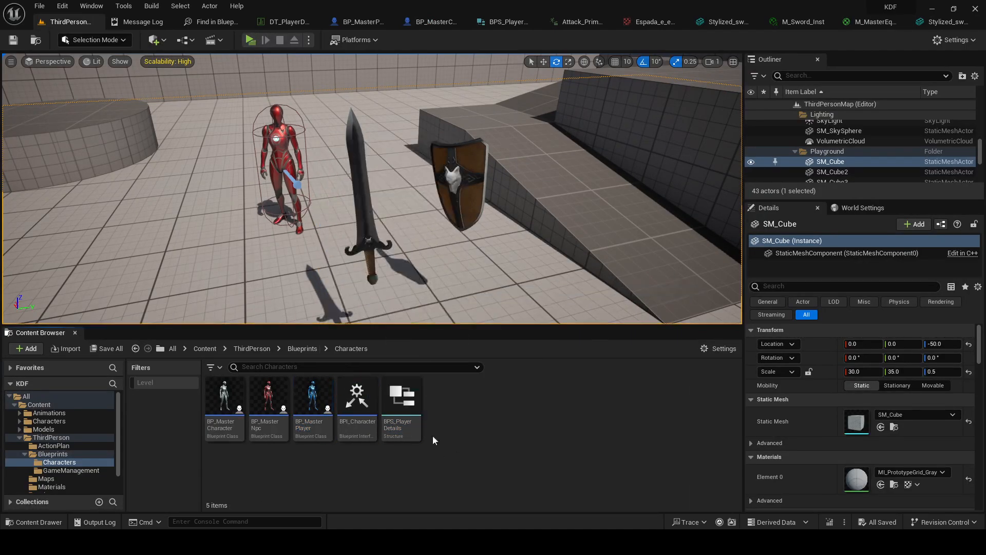
pyautogui.rightClick(305, 398)
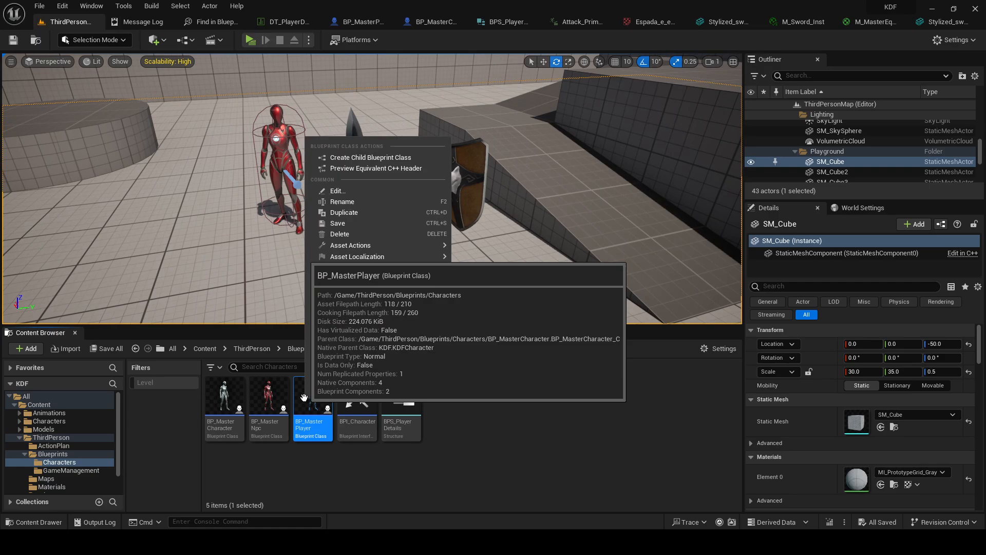
pyautogui.click(370, 158)
pyautogui.write('B')
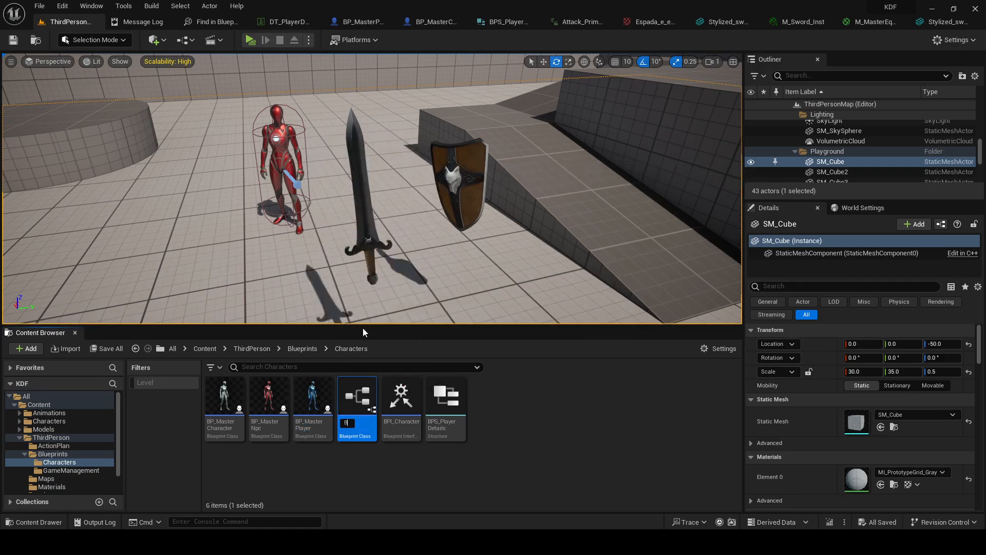
pyautogui.write('P_SwordPlayer')
pyautogui.press('Return')
pyautogui.click(550, 438)
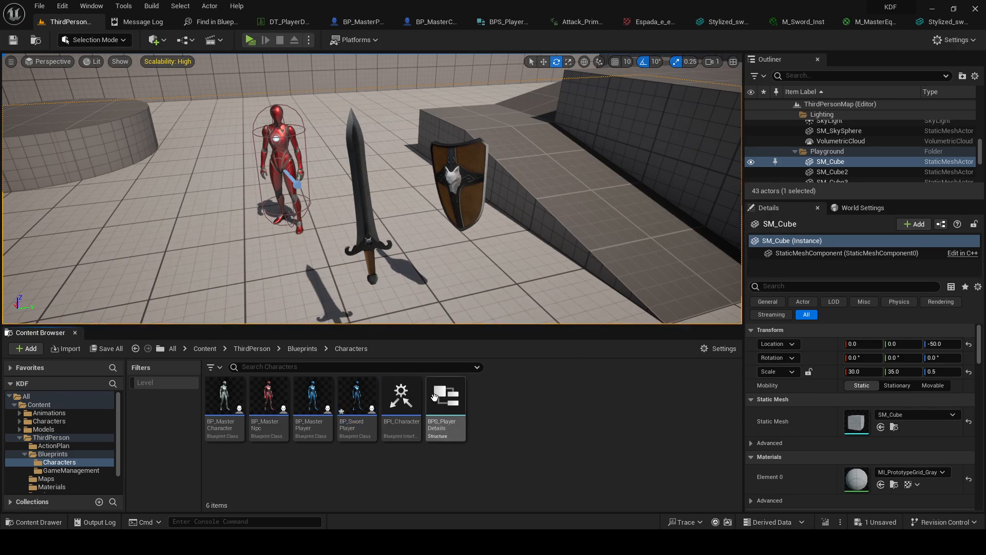
# Set the Default Pawn Class of the level's GM_KDF game mode to BP_SwordPlayer in the world settings
pyautogui.moveTo(475, 286); pyautogui.dragTo(459, 270)
pyautogui.click(847, 210)
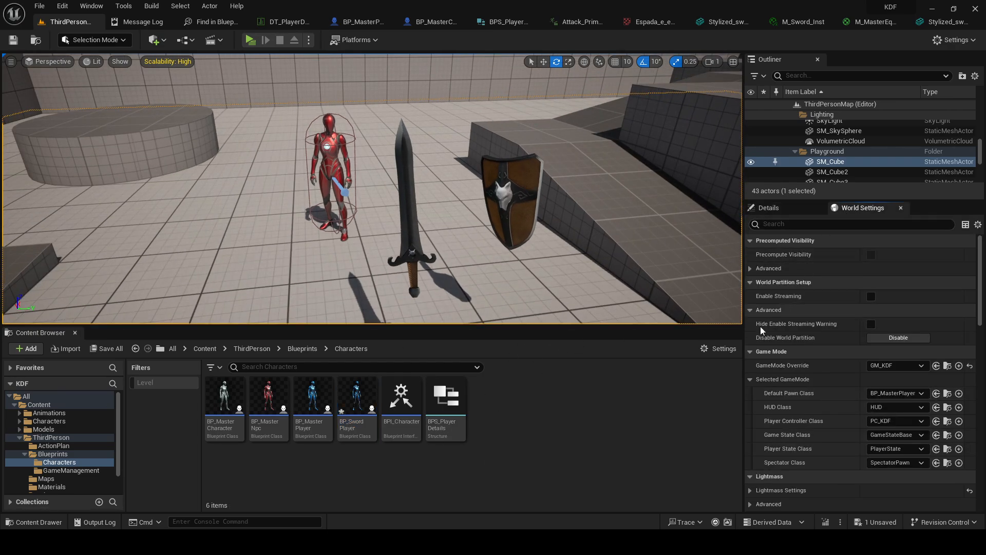
pyautogui.moveTo(358, 401); pyautogui.dragTo(891, 399)
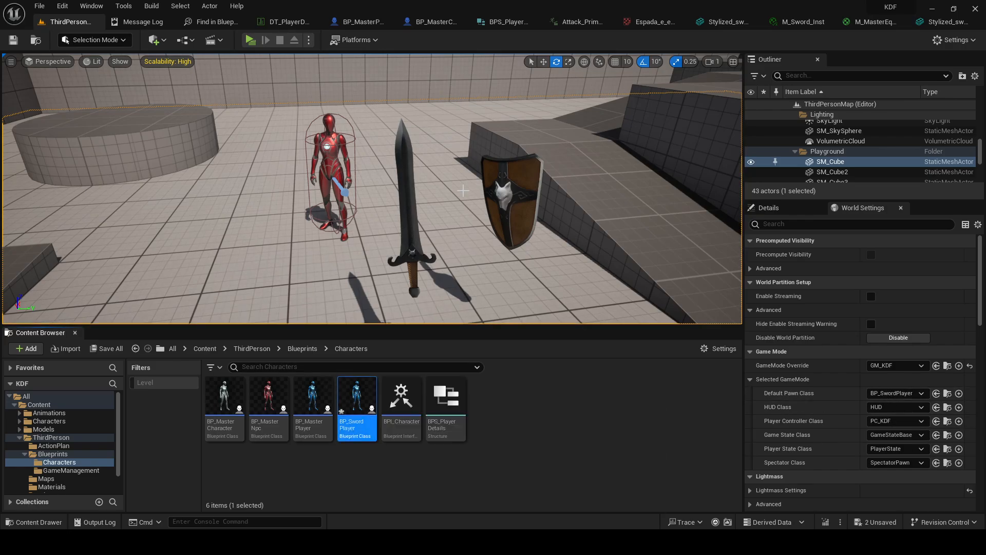
# Open the BP_SwordPlayer blueprint and view its character mesh from closer up
pyautogui.doubleClick(360, 395)
pyautogui.moveTo(328, 149); pyautogui.dragTo(419, 150, button='right')
pyautogui.press('w')
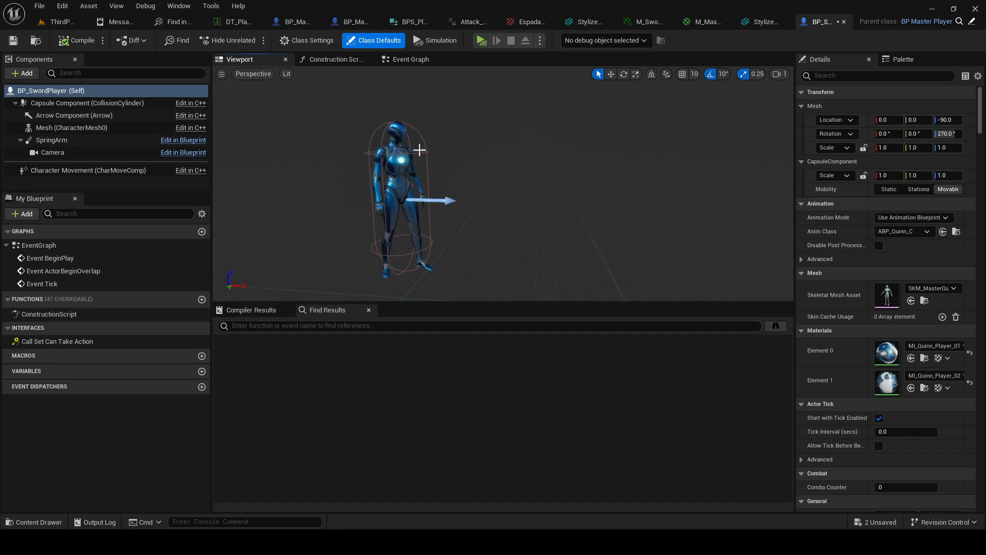
# Add a Static Mesh component as a child of BP_SwordPlayer's character Mesh and select it
pyautogui.click(53, 131)
pyautogui.click(23, 73)
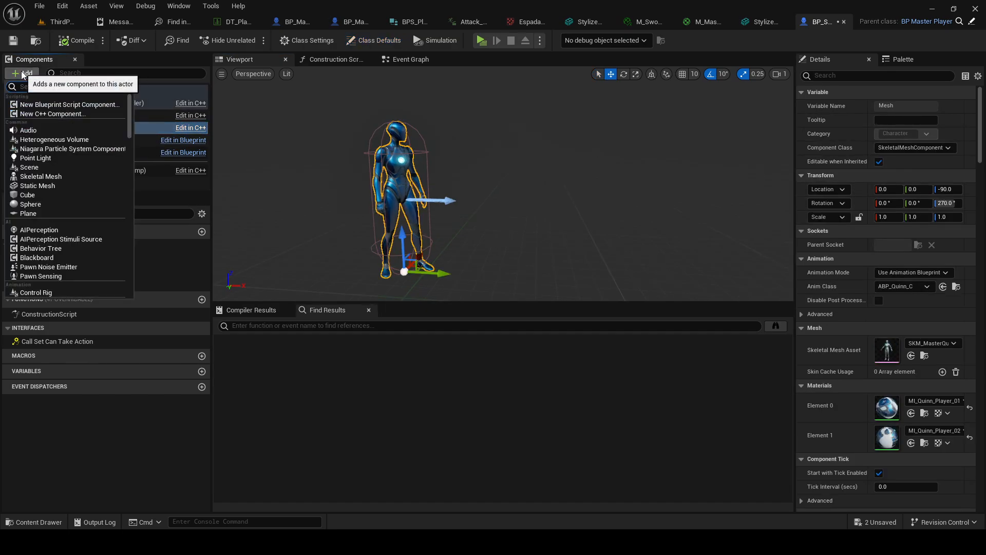
pyautogui.write('staticme')
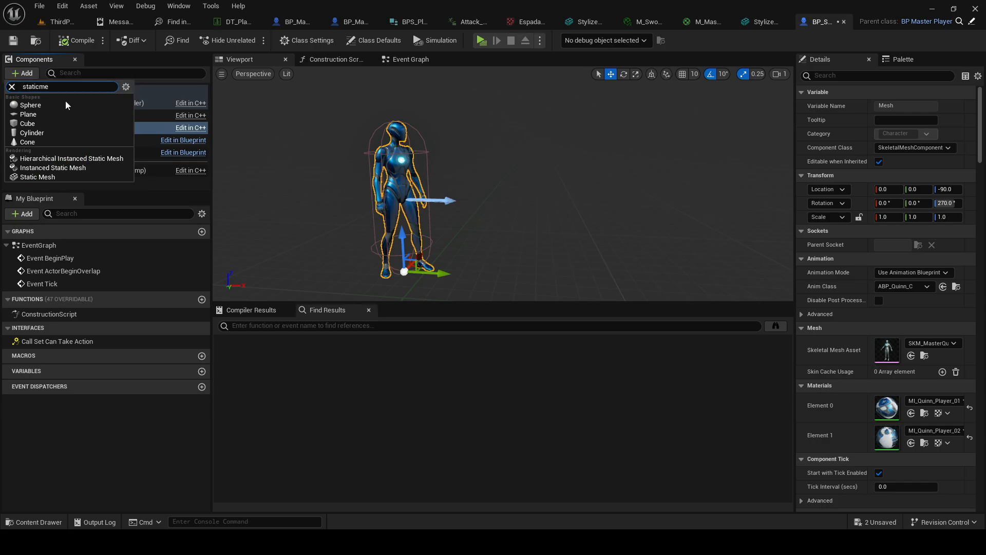
pyautogui.click(72, 177)
pyautogui.click(12, 141)
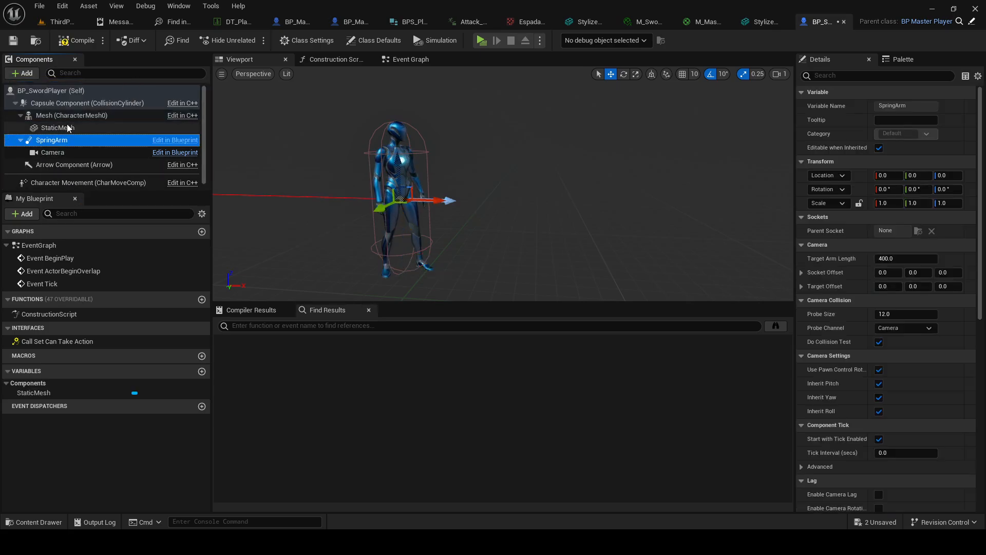
pyautogui.click(67, 128)
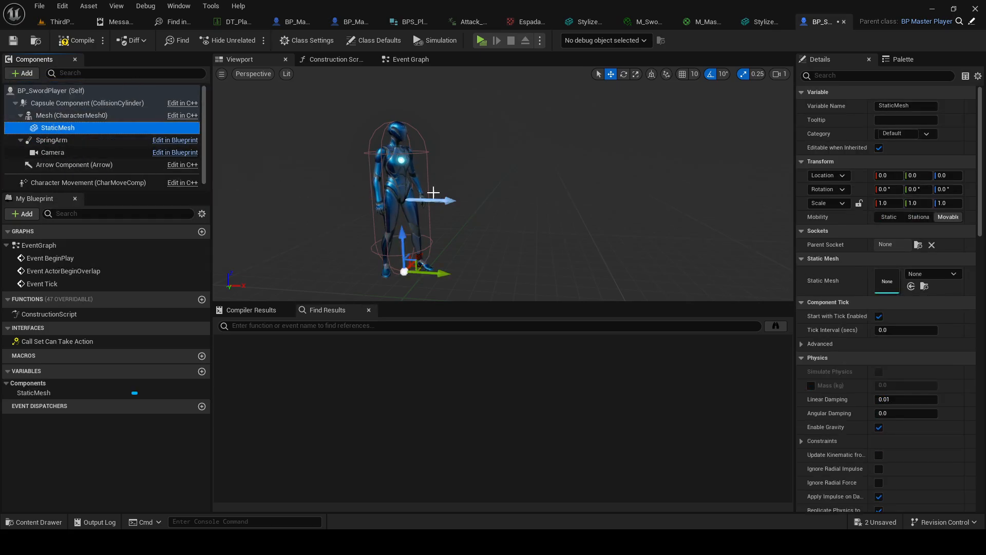
# Assign the Stylized_sword_and_shield_Espada mesh to the new StaticMesh component
pyautogui.click(930, 276)
pyautogui.write('sword')
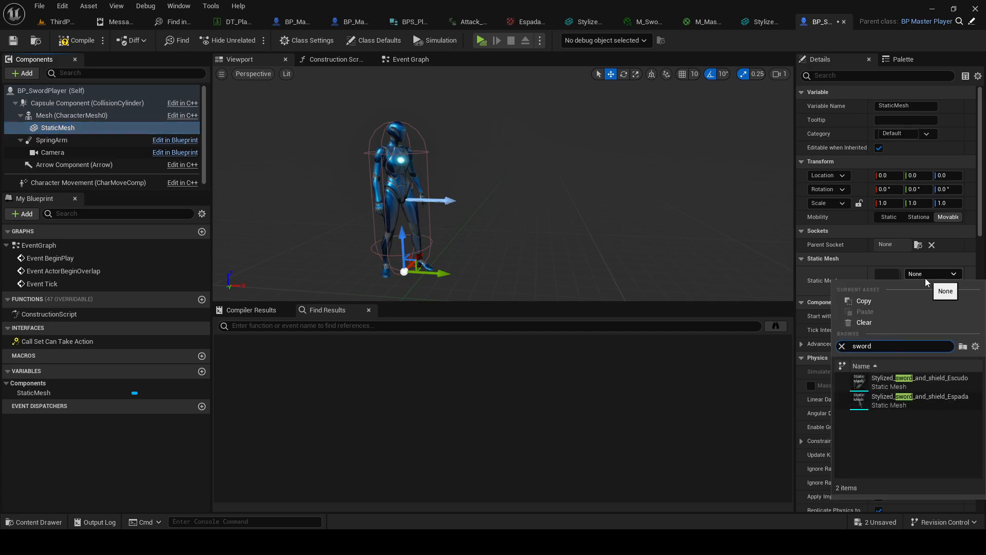
pyautogui.click(881, 402)
pyautogui.moveTo(590, 257); pyautogui.dragTo(596, 254, button='right')
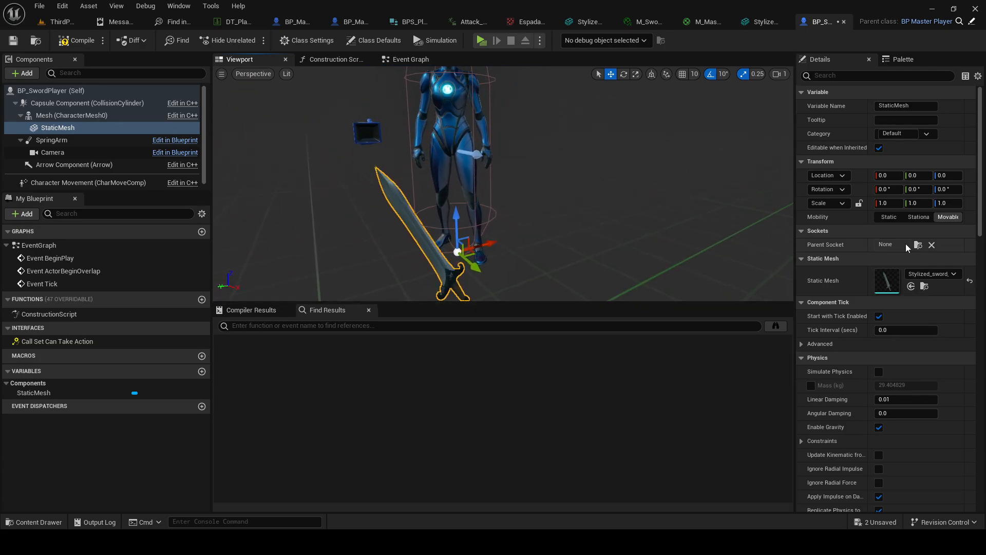
# Attach the sword component to the character's hand_r bone as its parent socket
pyautogui.click(880, 245)
pyautogui.write('han')
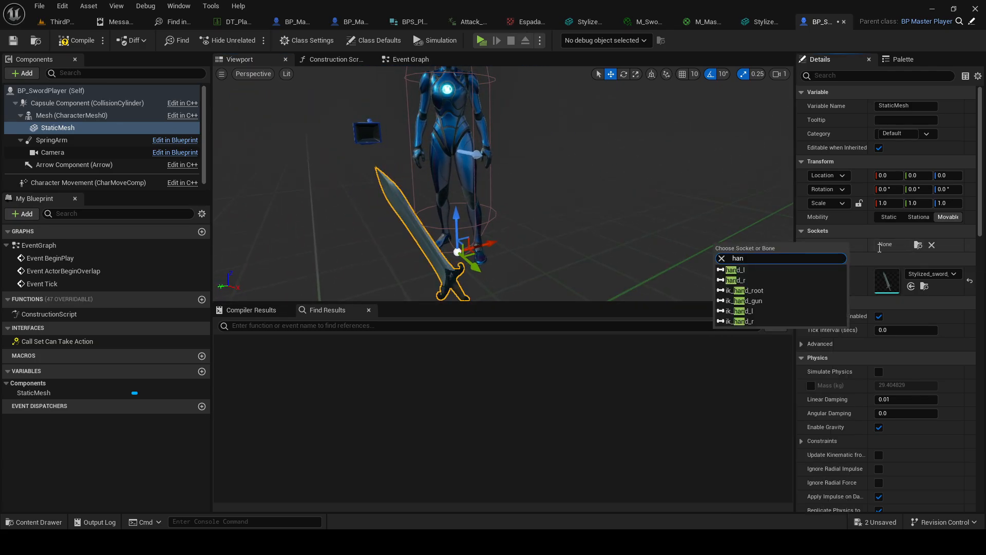
pyautogui.click(742, 284)
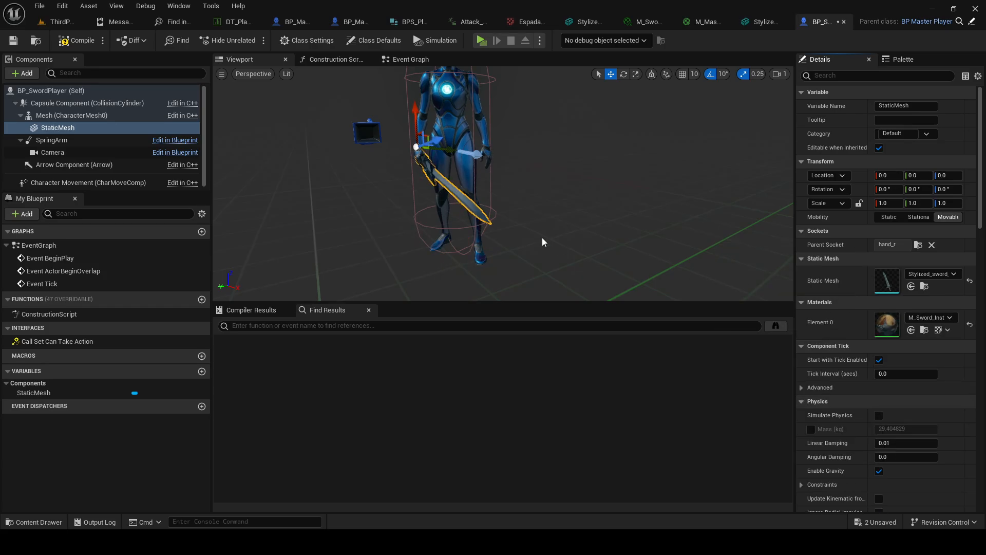
pyautogui.keyDown('alt'); pyautogui.moveTo(543, 242); pyautogui.dragTo(648, 241); pyautogui.keyUp('alt')
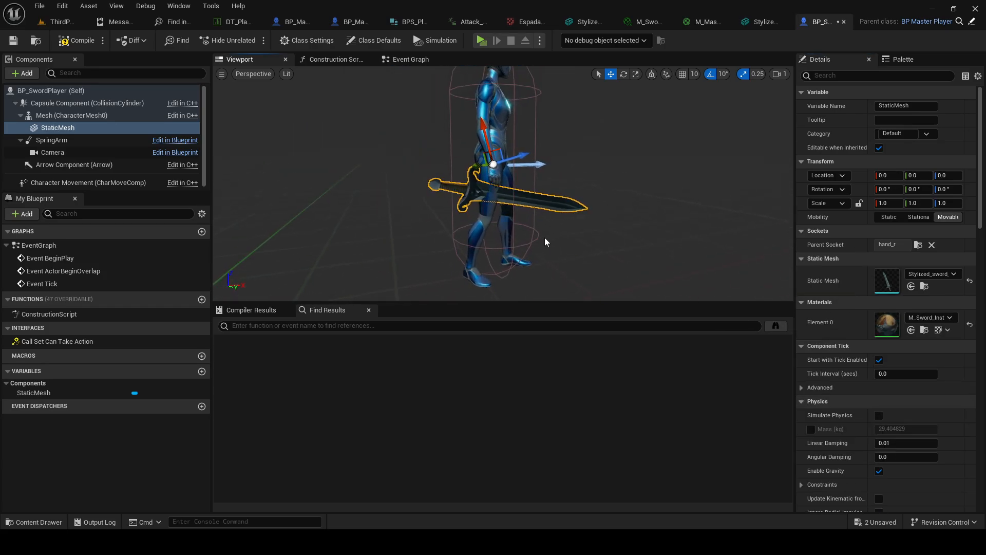
pyautogui.moveTo(545, 242); pyautogui.dragTo(564, 228, button='right')
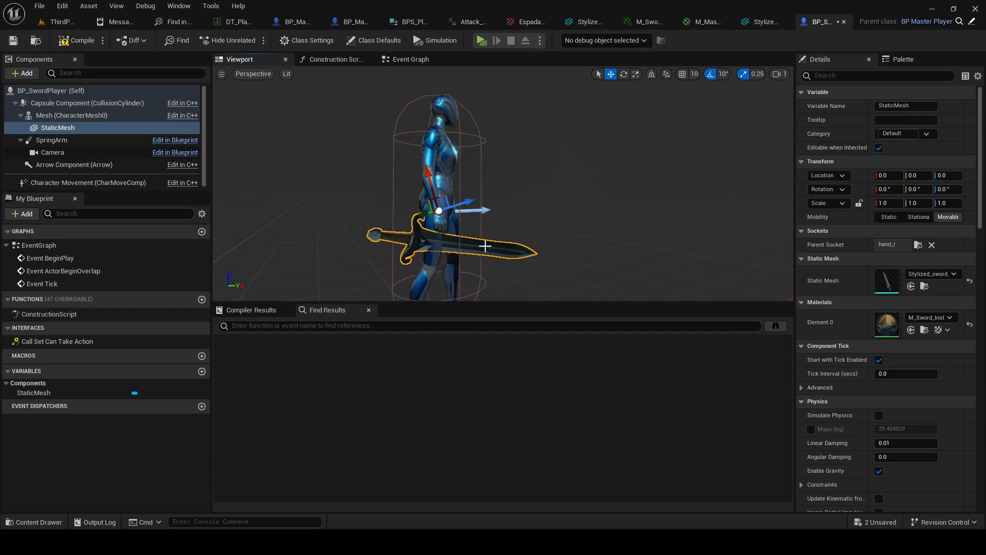
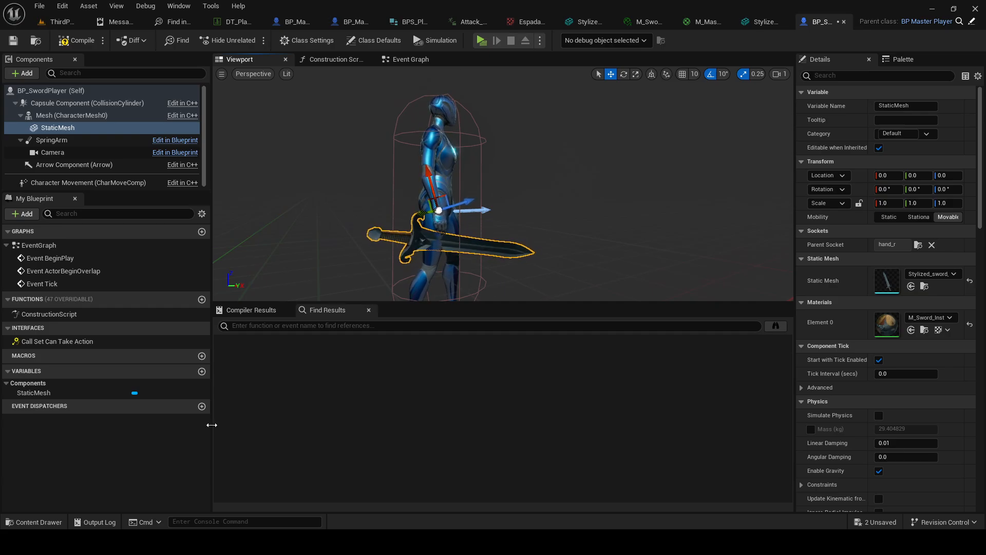
# Turn on Pause Anims for the character Mesh and select the sword component again
pyautogui.click(329, 59)
pyautogui.click(239, 59)
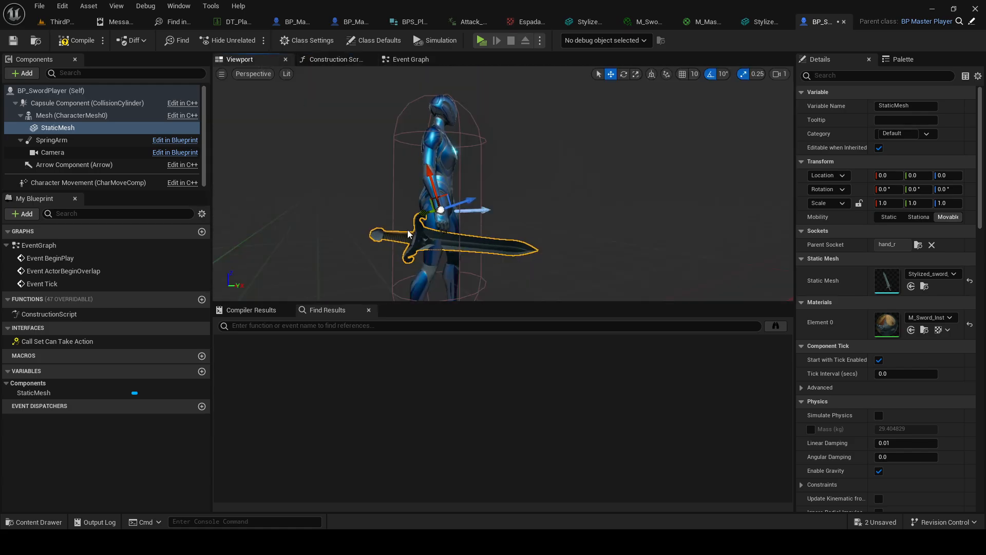
pyautogui.click(72, 116)
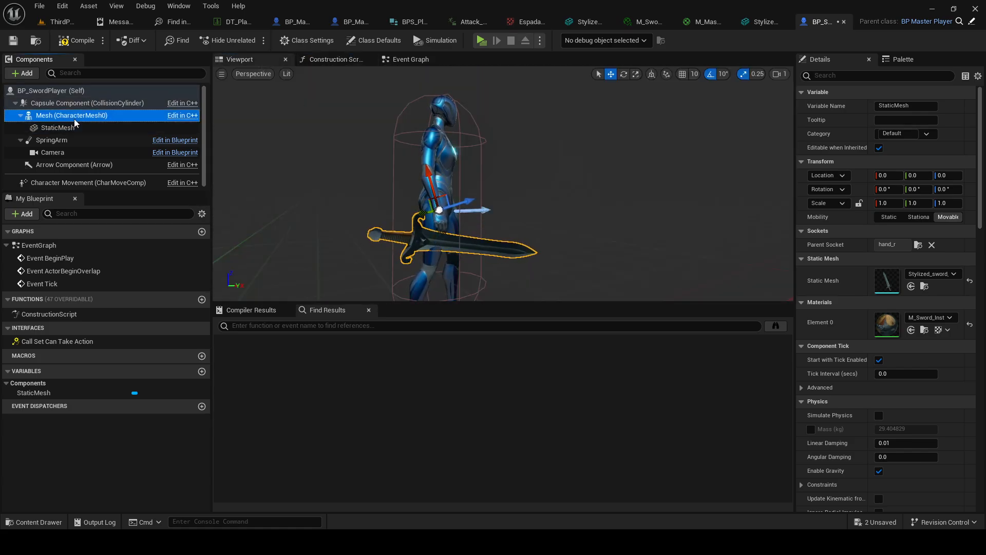
pyautogui.click(827, 76)
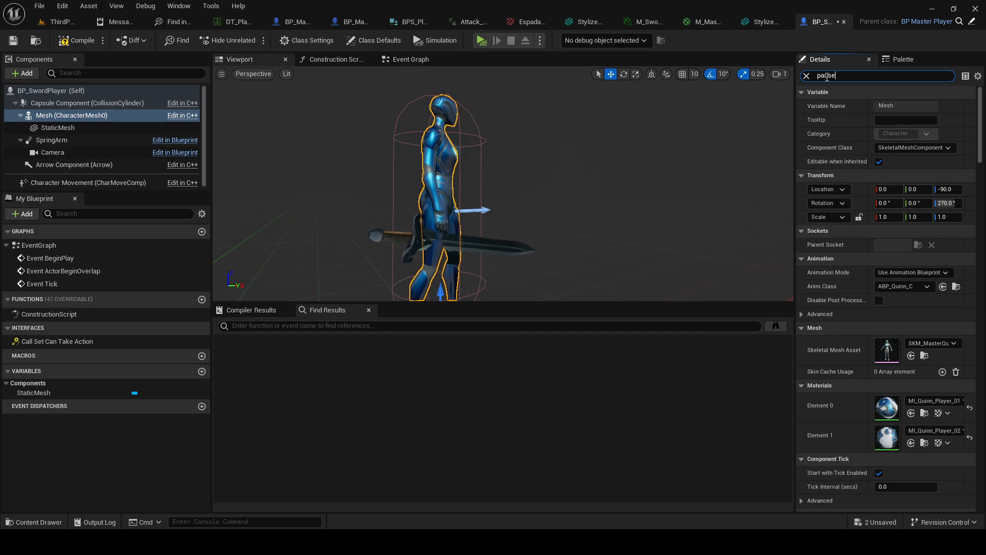
pyautogui.click(414, 238)
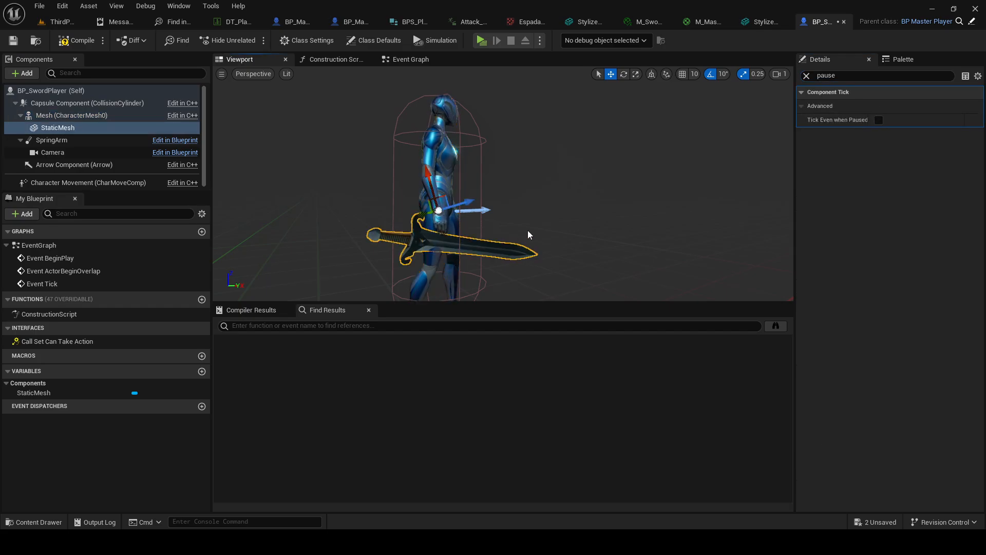
# Rotate the sword roughly into line with the character's right hand and shift its grip closer to the hand
pyautogui.moveTo(528, 235)
pyautogui.mouseDown(button='right')
pyautogui.moveTo(570, 262)
pyautogui.moveTo(622, 267)
pyautogui.moveTo(528, 227)
pyautogui.mouseUp(button='right')
pyautogui.press('e')
pyautogui.moveTo(503, 157); pyautogui.dragTo(486, 95)
pyautogui.press('w')
pyautogui.moveTo(569, 159); pyautogui.dragTo(442, 152, button='right')
pyautogui.moveTo(516, 147); pyautogui.dragTo(535, 145)
pyautogui.press('e')
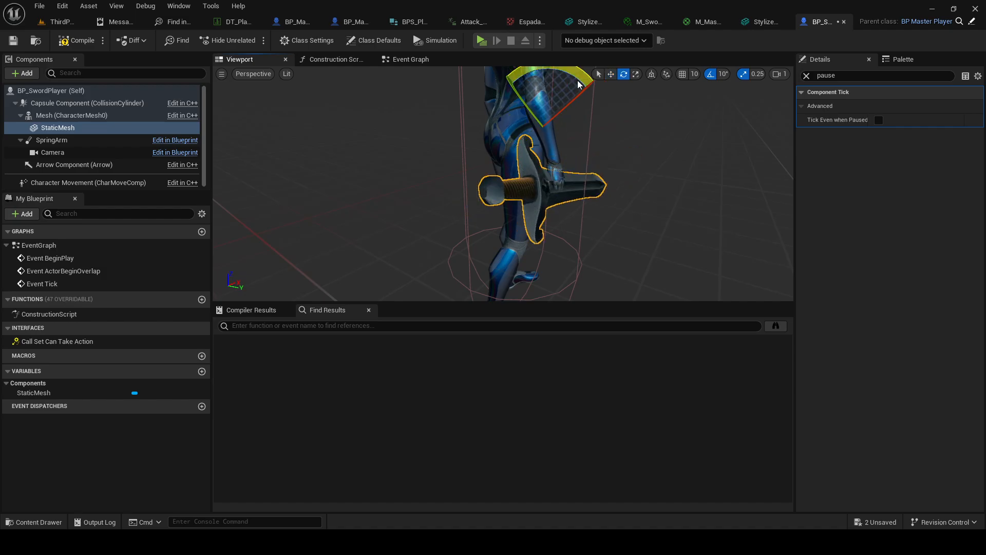
pyautogui.moveTo(577, 85); pyautogui.dragTo(562, 81)
# Reposition and tilt the sword as seen from the character's front so its handle approaches the right palm
pyautogui.moveTo(570, 128); pyautogui.dragTo(349, 126, button='right')
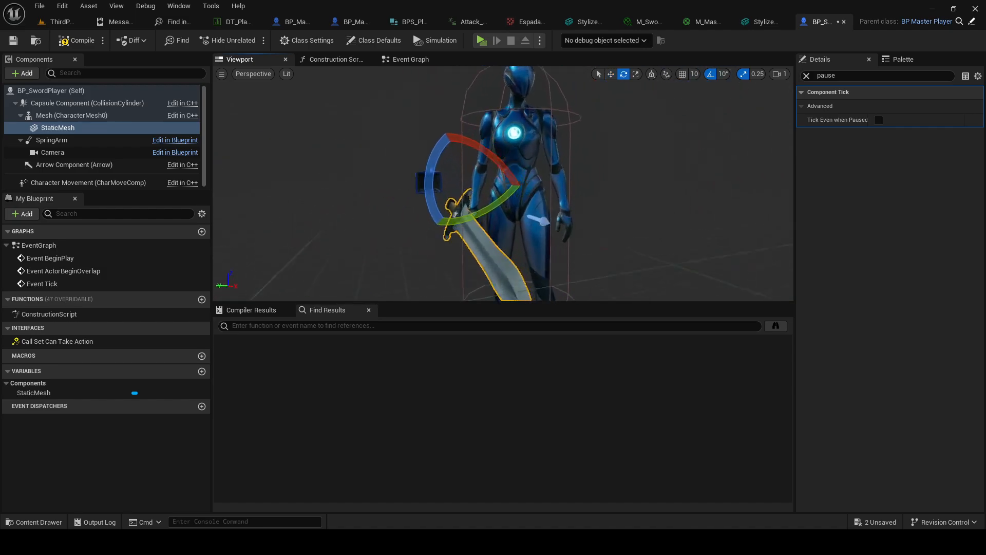
pyautogui.moveTo(462, 213); pyautogui.dragTo(463, 224, button='right')
pyautogui.press('w')
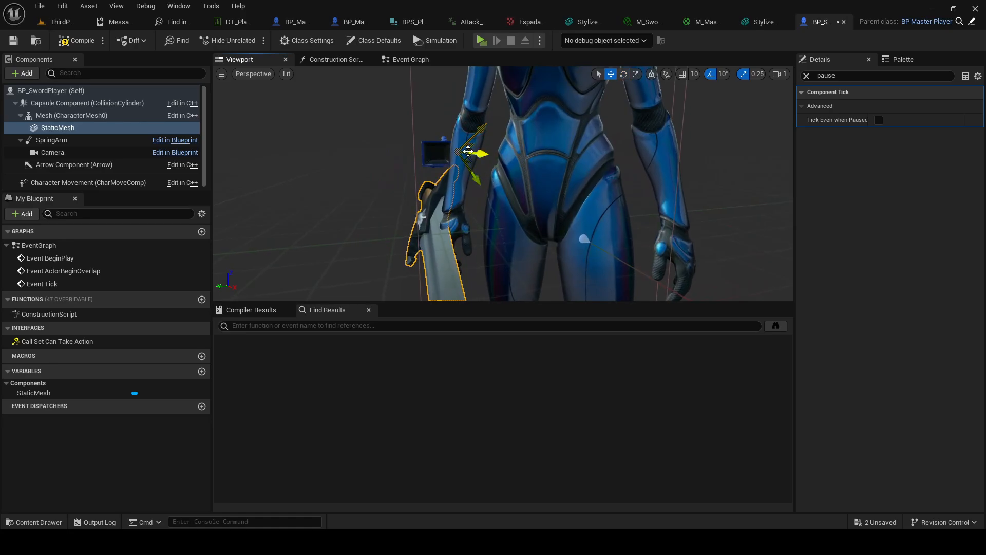
pyautogui.moveTo(471, 150)
pyautogui.mouseDown()
pyautogui.moveTo(480, 161)
pyautogui.moveTo(488, 156)
pyautogui.mouseUp()
pyautogui.moveTo(438, 136); pyautogui.dragTo(463, 143)
pyautogui.press('w')
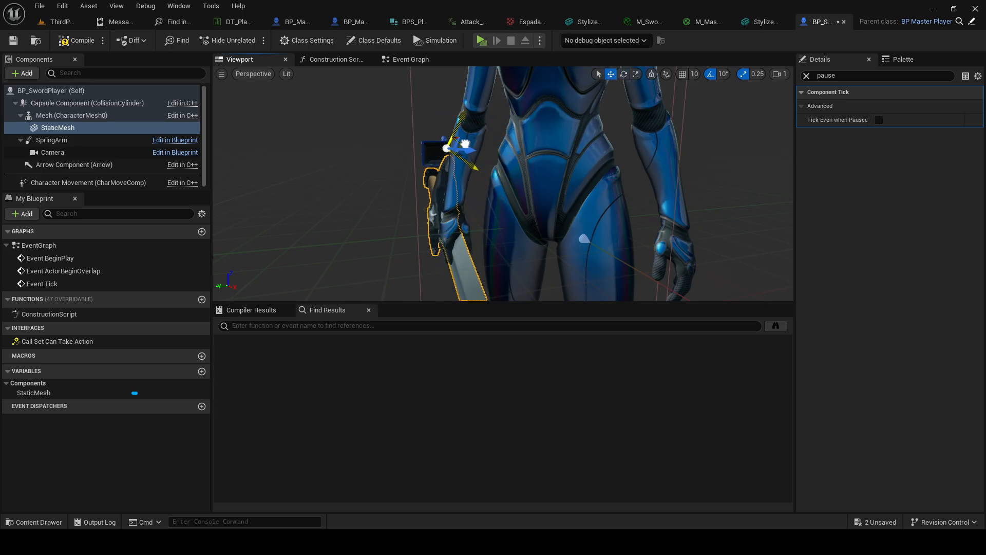
# Rotate the sword to about -9.6°, -15.4° and 13.7° on X, Y and Z so the blade points forward
pyautogui.moveTo(462, 143); pyautogui.dragTo(472, 176, button='right')
pyautogui.moveTo(503, 153); pyautogui.dragTo(536, 155)
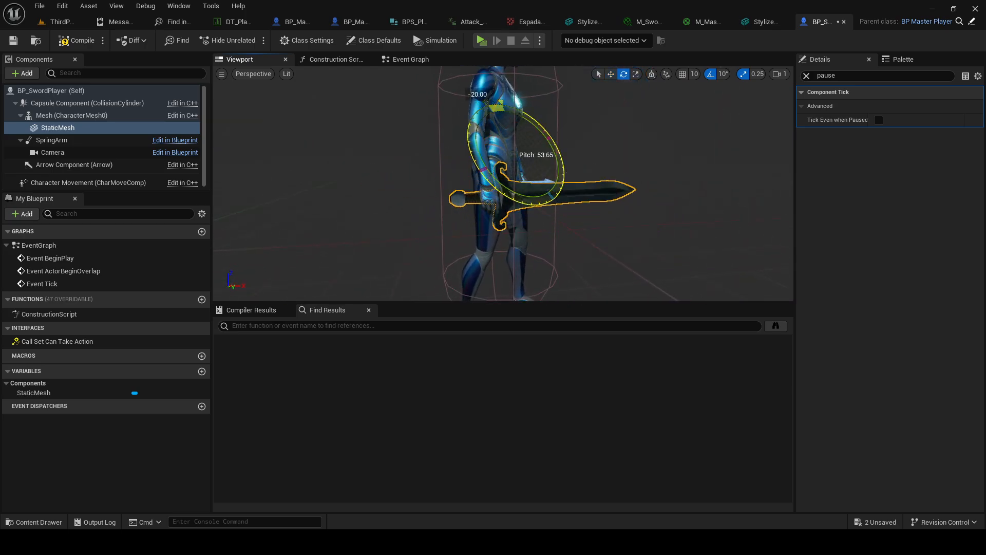
pyautogui.moveTo(542, 201); pyautogui.dragTo(668, 247, button='right')
pyautogui.moveTo(394, 184); pyautogui.dragTo(368, 179)
# Move the sword's handle into the right palm, at about X 7.7, Y -11.7, Z 13.3, and clear the details search
pyautogui.press('w')
pyautogui.moveTo(338, 160); pyautogui.dragTo(340, 177, button='right')
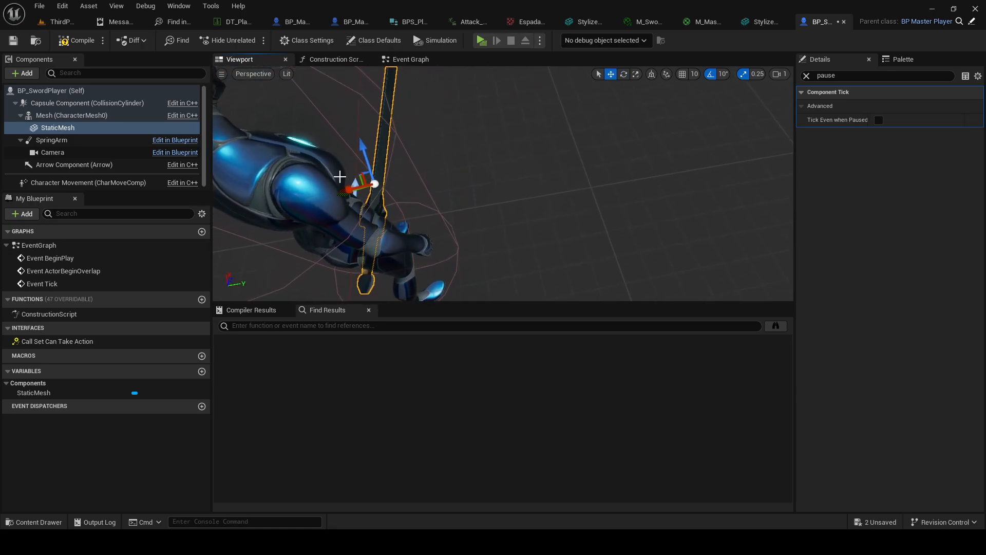
pyautogui.moveTo(356, 177); pyautogui.dragTo(413, 173)
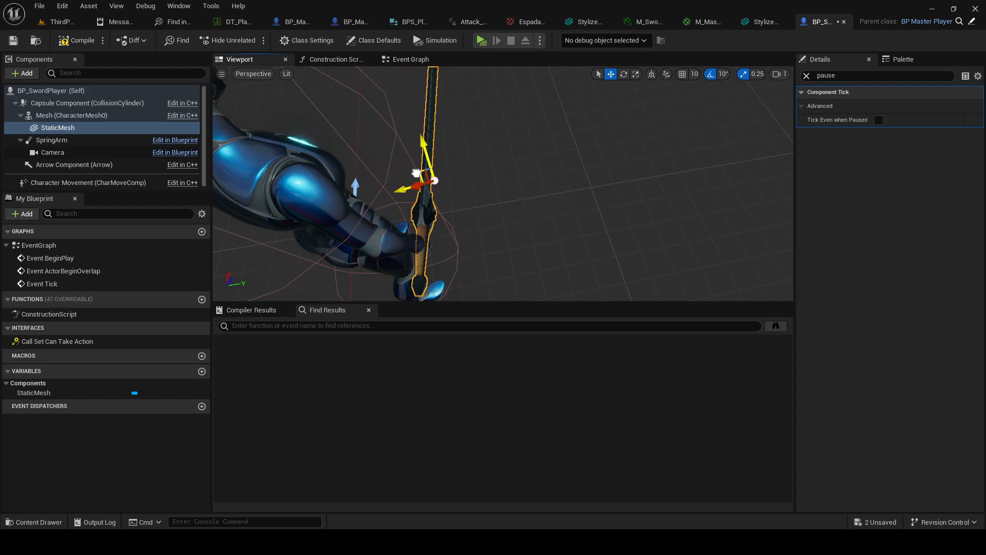
pyautogui.moveTo(417, 173); pyautogui.dragTo(464, 113, button='right')
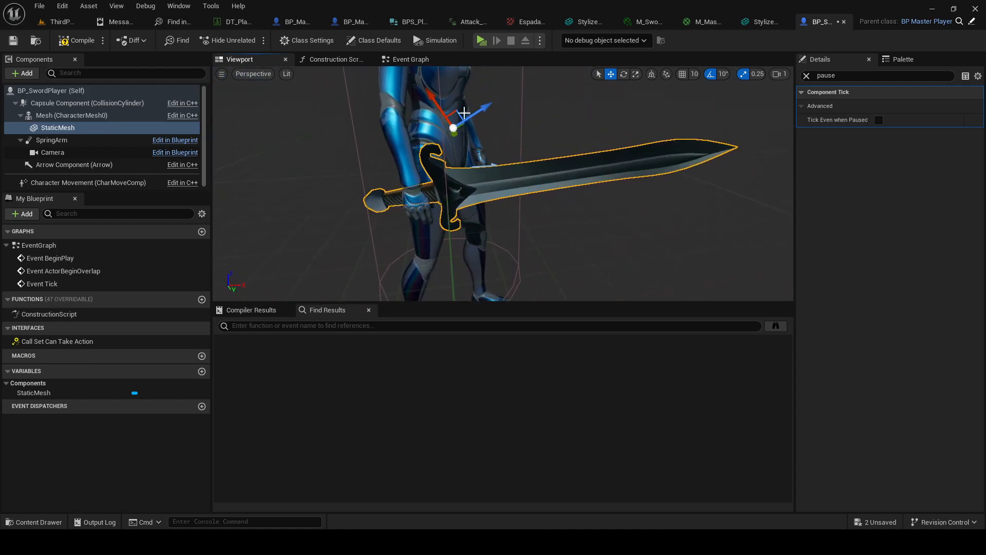
pyautogui.moveTo(459, 112); pyautogui.dragTo(460, 133)
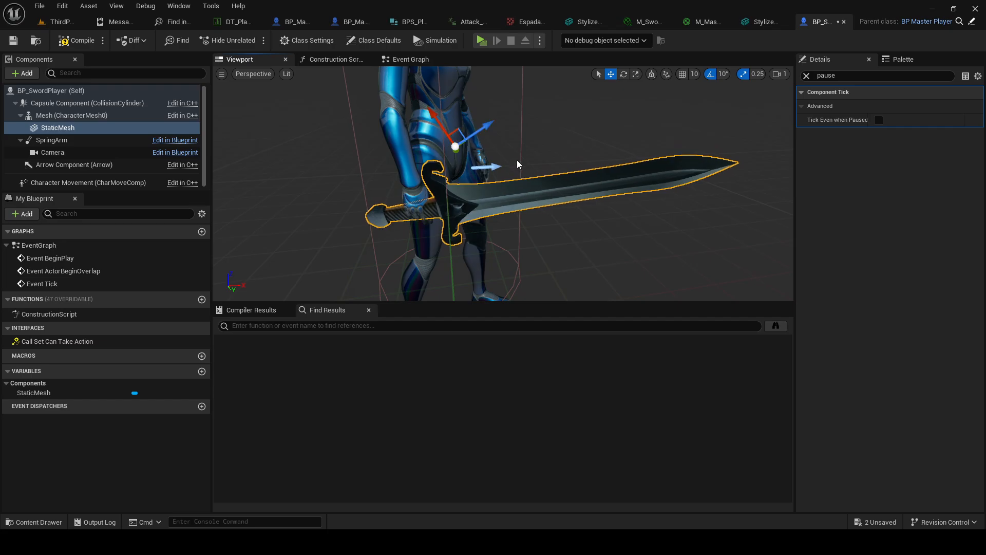
pyautogui.moveTo(518, 164); pyautogui.dragTo(529, 176, button='right')
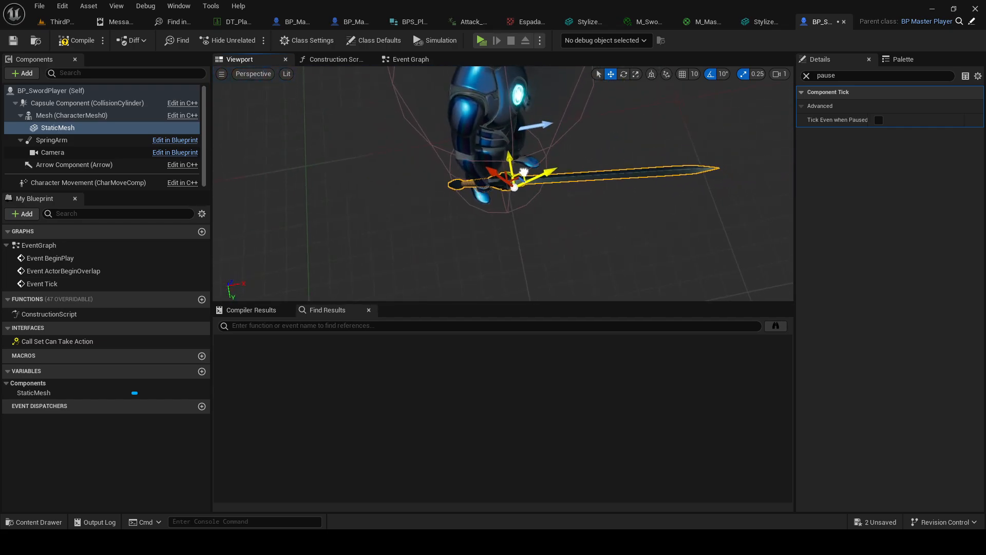
pyautogui.press('BackSpace')
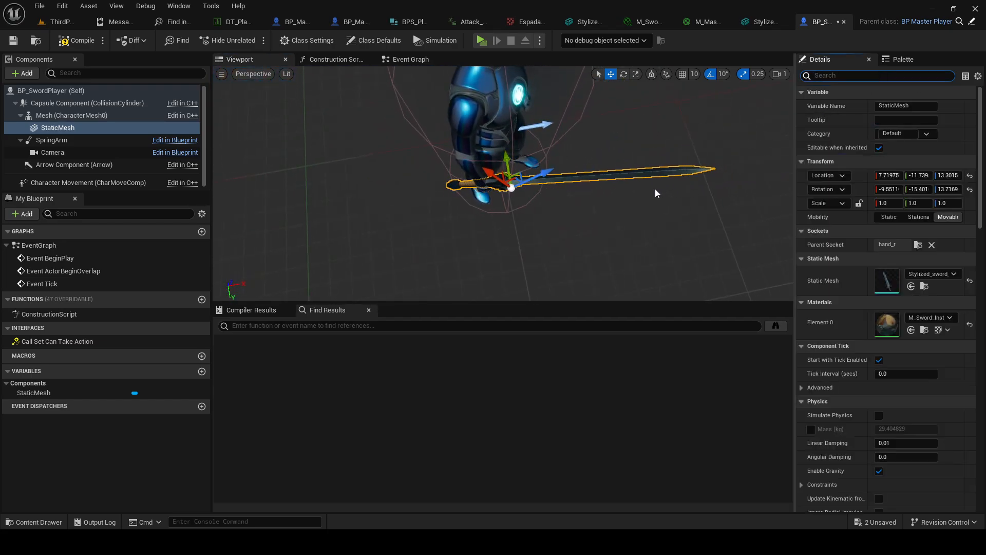
pyautogui.moveTo(656, 193)
pyautogui.mouseDown(button='right')
pyautogui.moveTo(629, 152)
pyautogui.moveTo(641, 213)
pyautogui.moveTo(651, 207)
pyautogui.mouseUp(button='right')
pyautogui.press('s')
pyautogui.press('w')
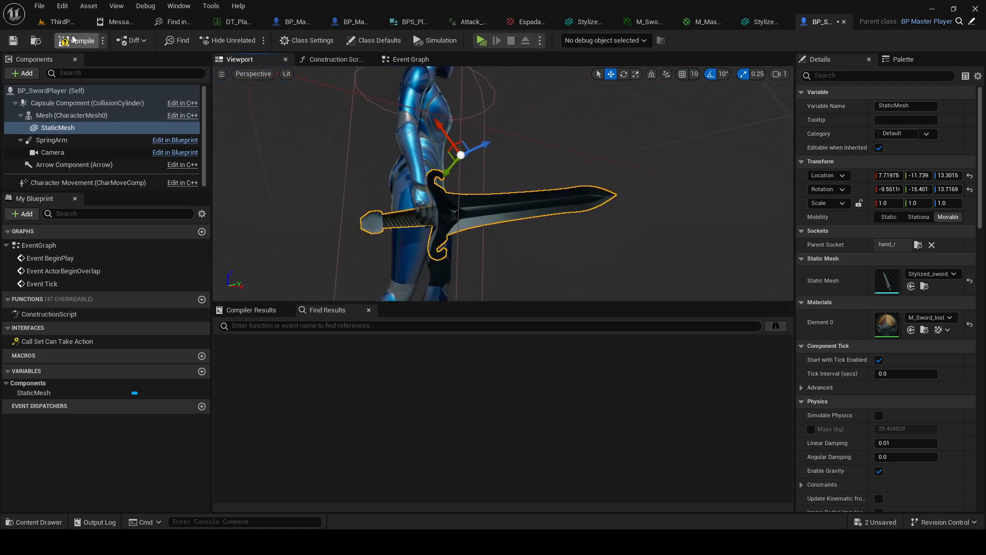
# Playtest the level in the server window, moving the character to check the sword in its hand, and end the session
pyautogui.click(483, 41)
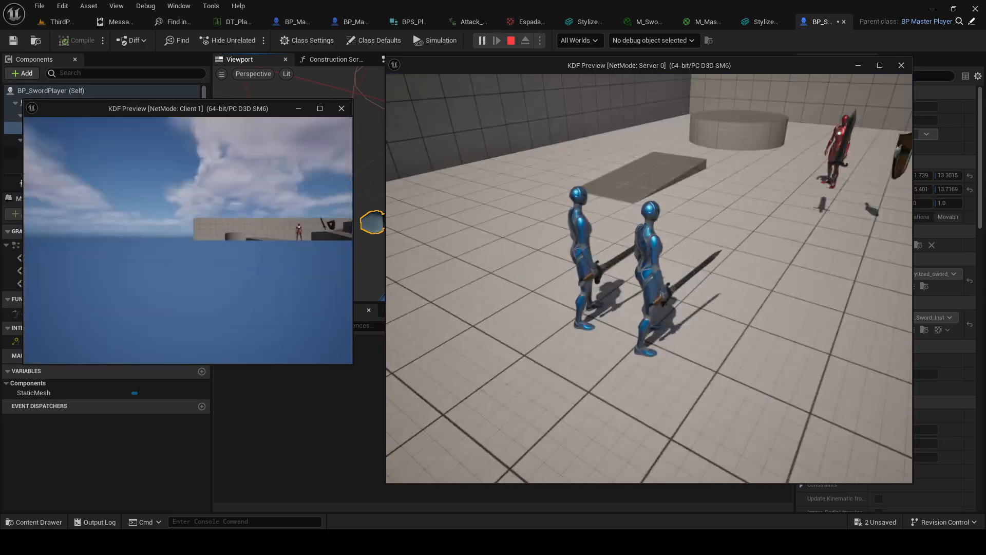
pyautogui.press('super')
pyautogui.click(733, 165)
pyautogui.press('w')
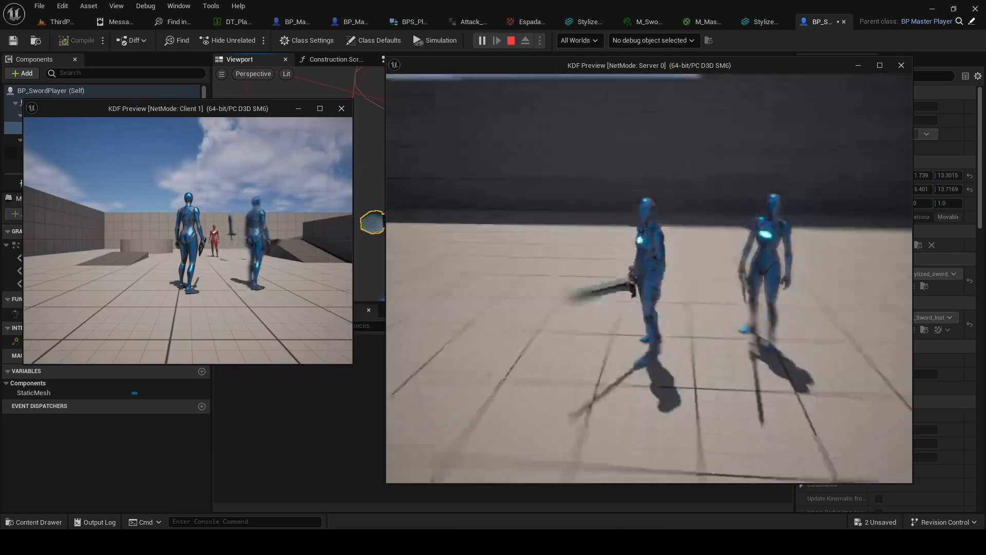
pyautogui.press('s')
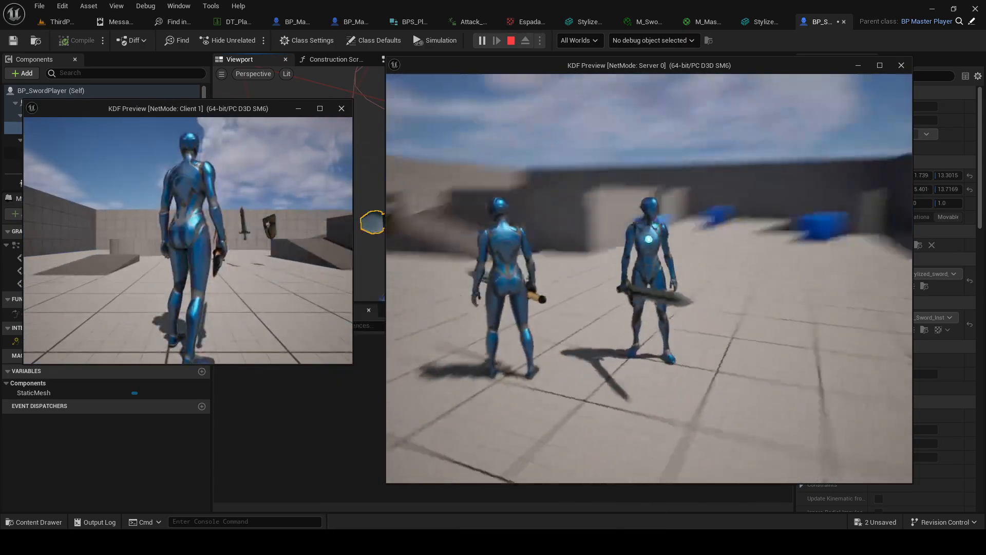
pyautogui.press('Escape')
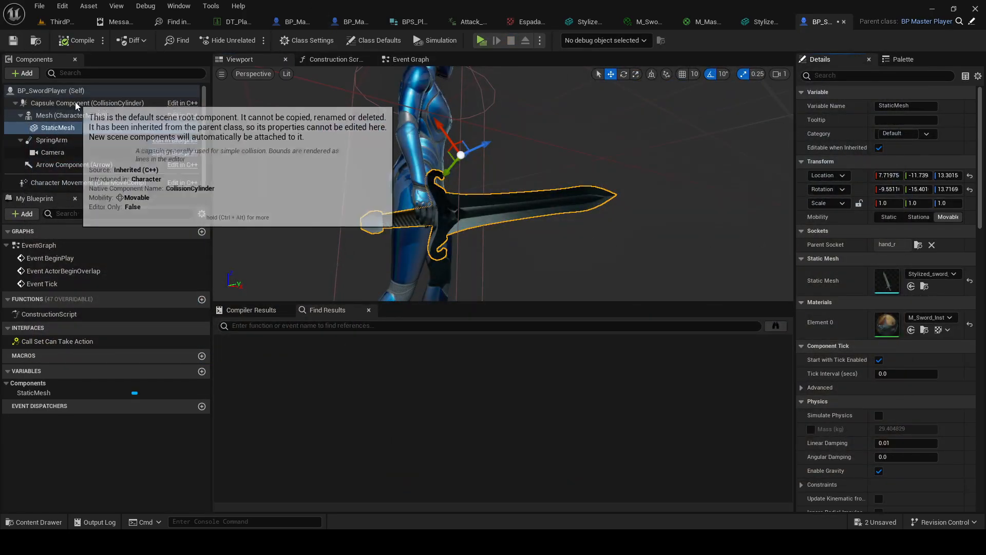
# Turn off Pause Anims on the character mesh and playtest the level in the server window, moving and swinging the sword before ending the session
pyautogui.click(72, 115)
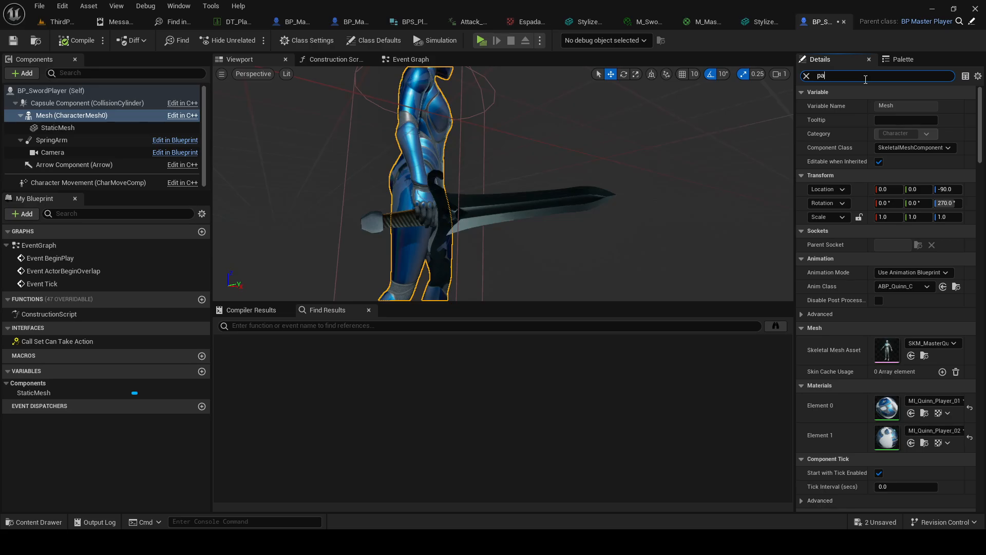
pyautogui.click(879, 120)
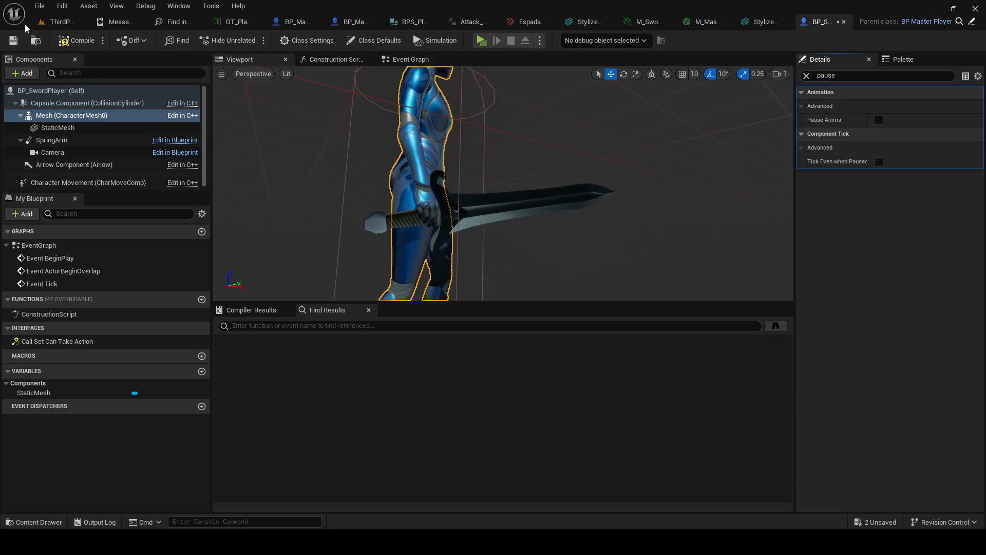
pyautogui.click(485, 42)
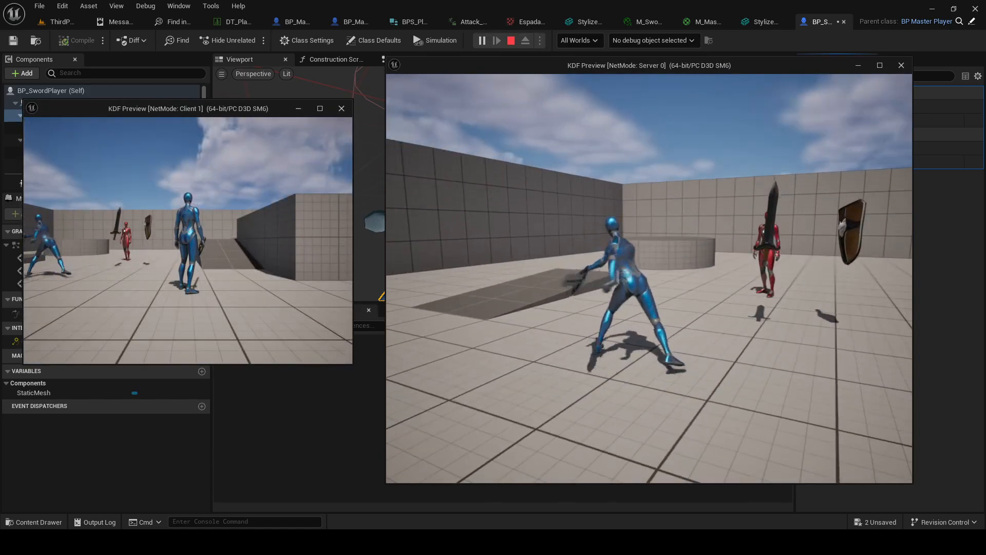
pyautogui.press('s')
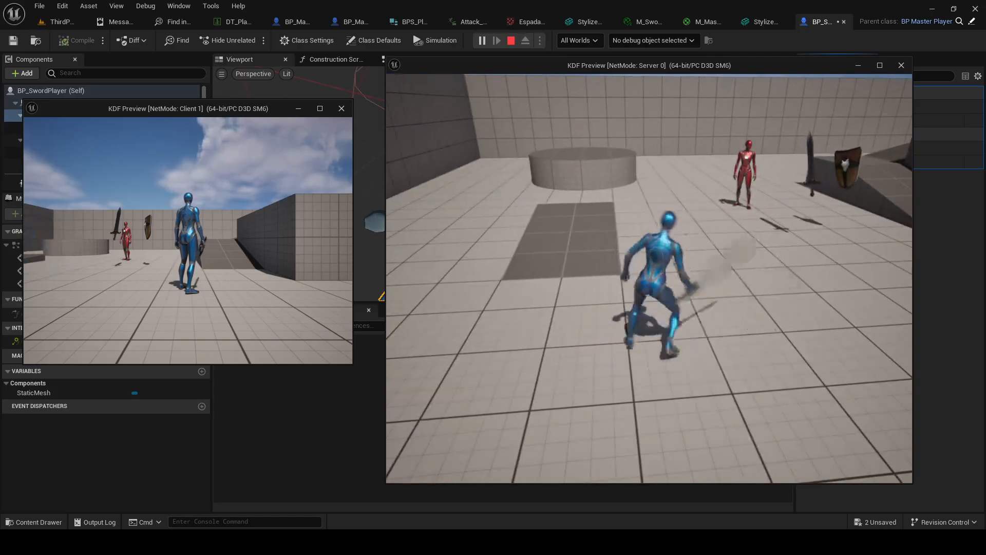
pyautogui.press('w')
pyautogui.press('w')
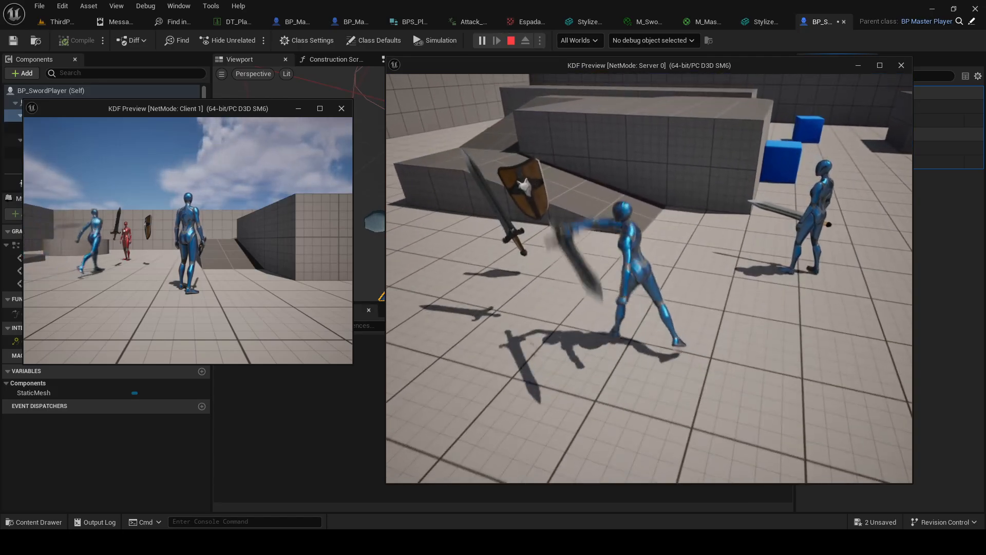
pyautogui.click(649, 278)
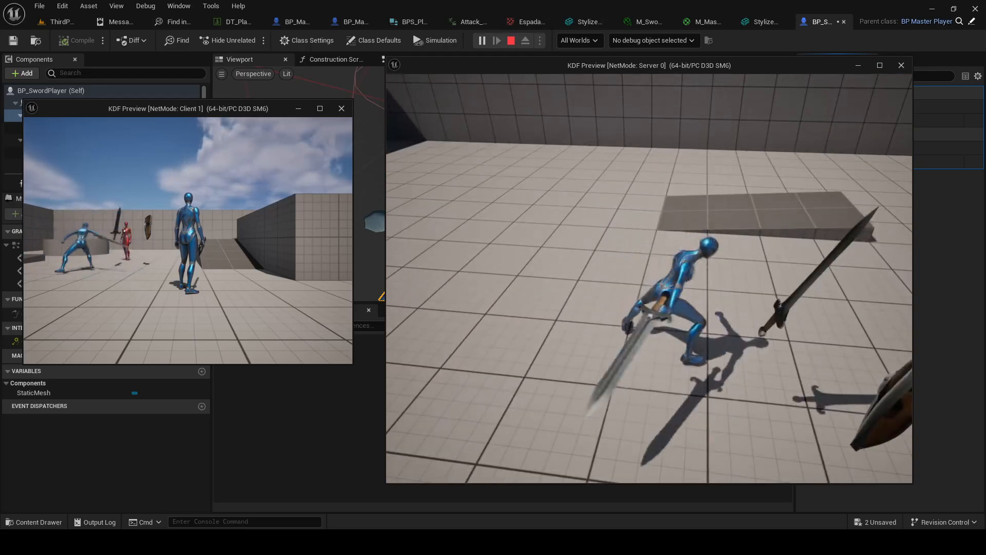
pyautogui.press('Escape')
# Set the sword static mesh's Build Scale to 0.8 on X, Y and Z and save all unsaved assets
pyautogui.click(574, 206)
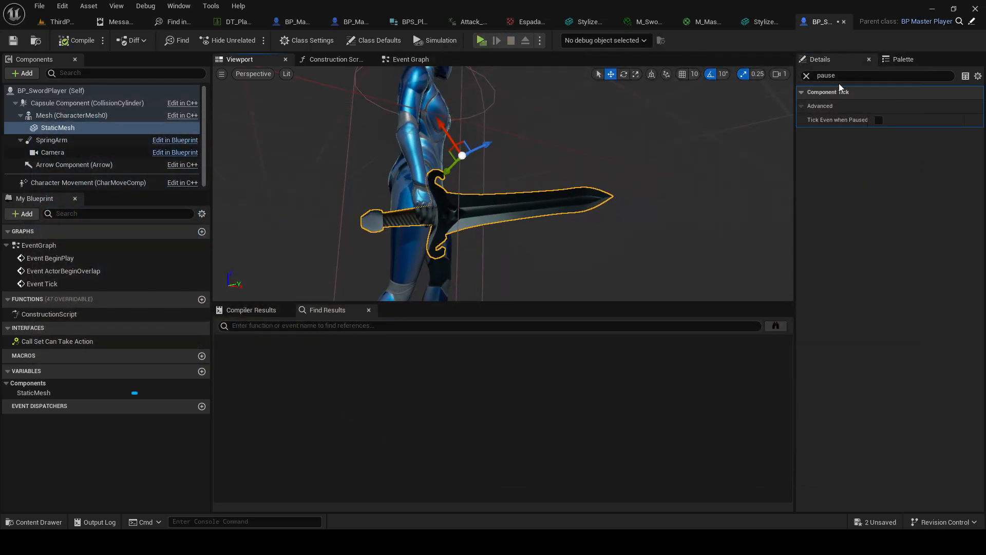
pyautogui.press('BackSpace')
pyautogui.click(62, 22)
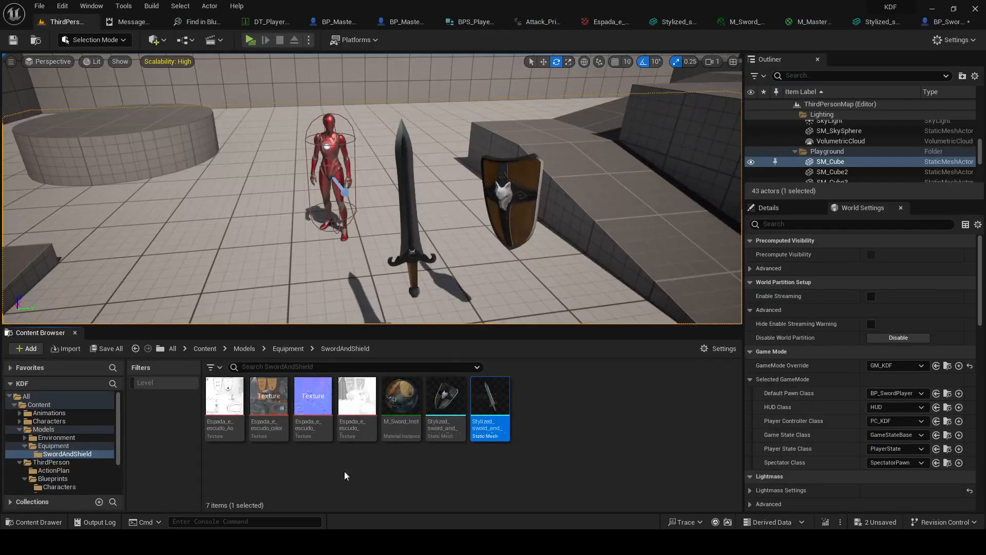
pyautogui.doubleClick(489, 406)
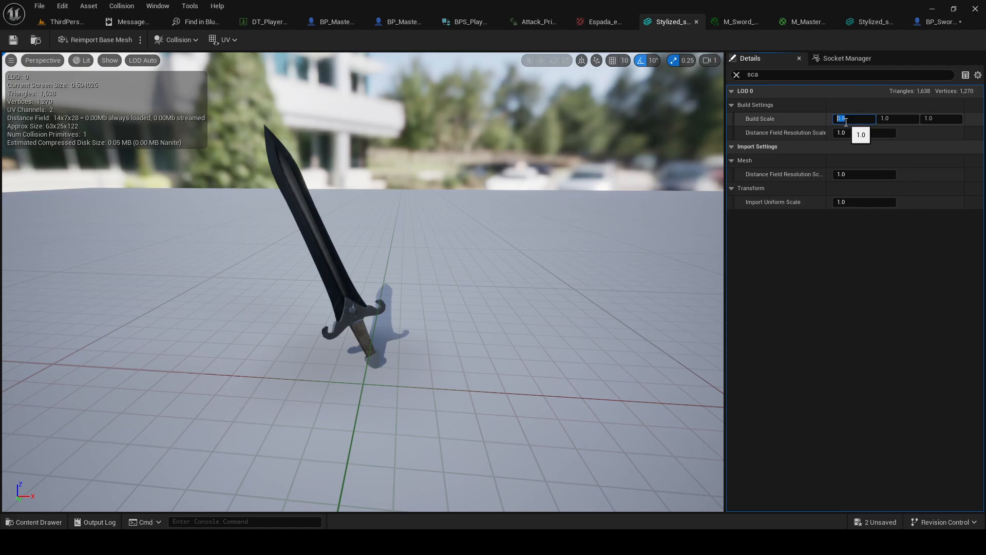
pyautogui.write('0.80.8')
pyautogui.press('Return')
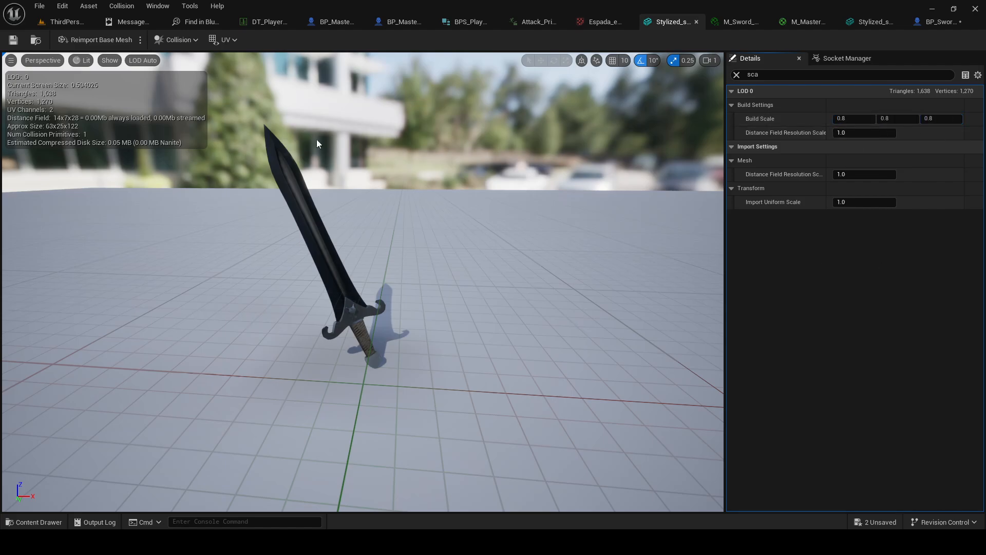
pyautogui.click(30, 7)
pyautogui.click(80, 66)
# Return to BP_SwordPlayer and turn on Pause Anims for the character mesh
pyautogui.click(65, 22)
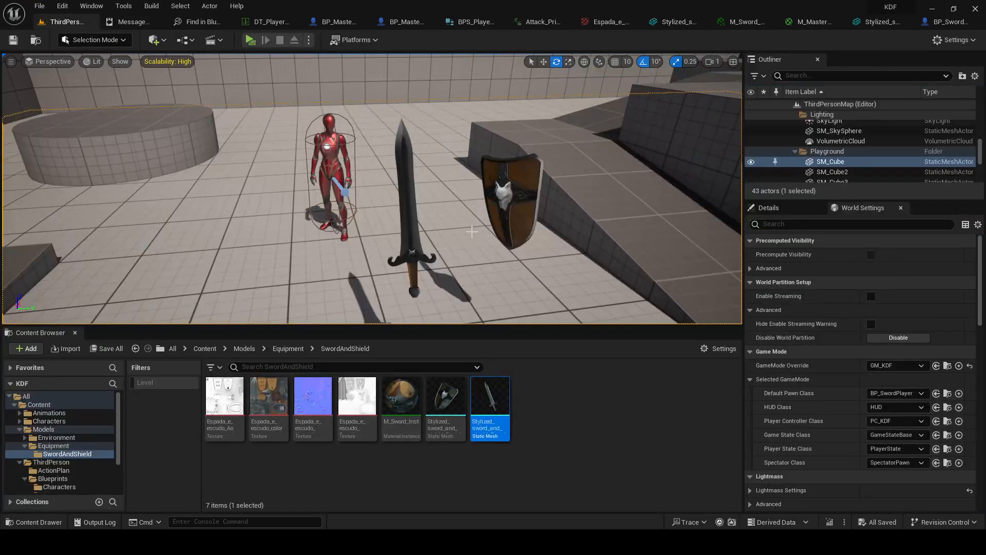
pyautogui.moveTo(383, 123); pyautogui.dragTo(381, 135, button='right')
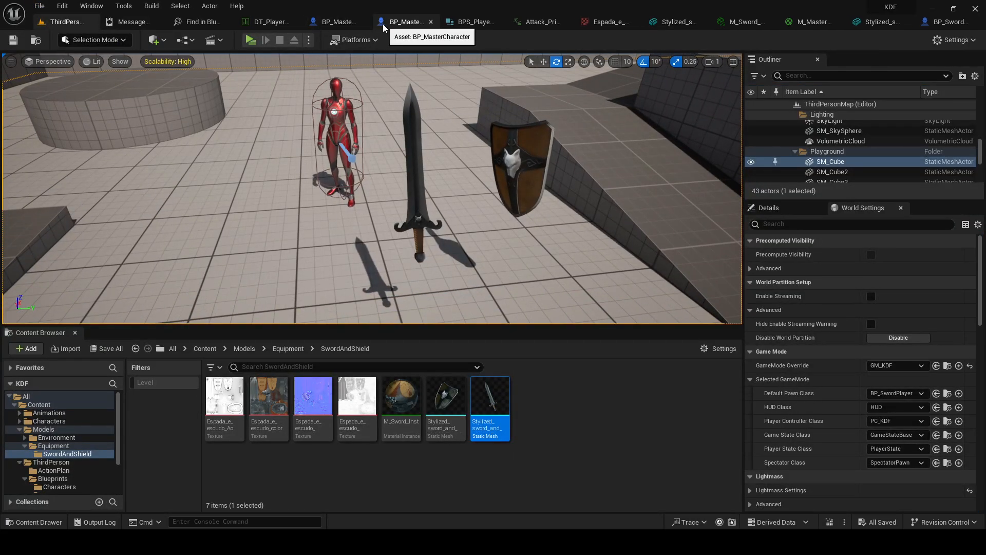
pyautogui.click(950, 21)
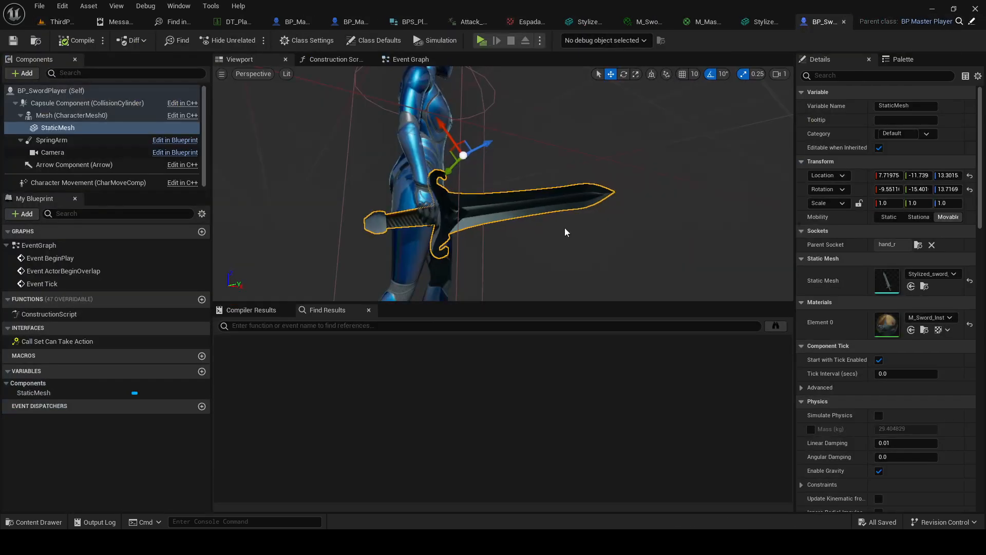
pyautogui.moveTo(503, 183); pyautogui.dragTo(506, 217, button='right')
pyautogui.click(490, 144)
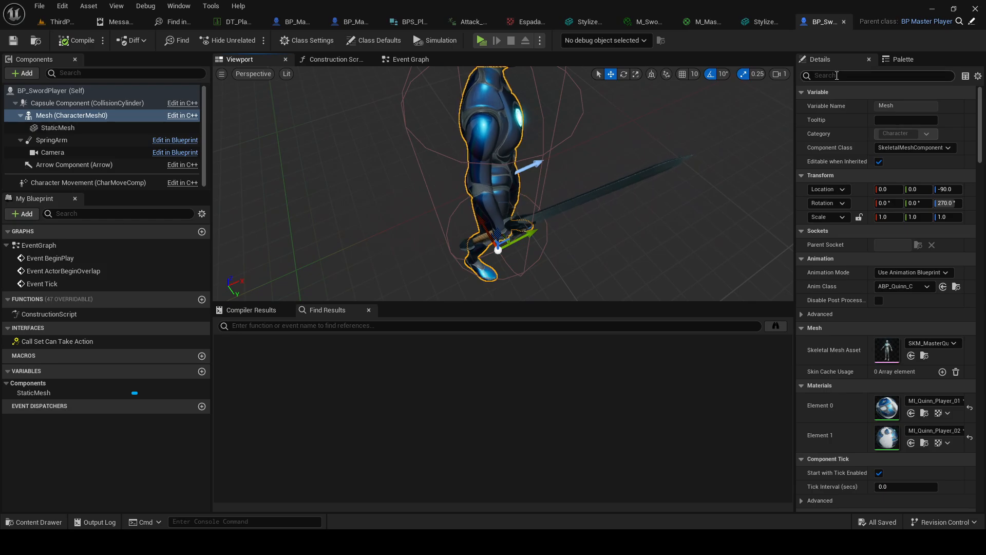
pyautogui.click(837, 76)
pyautogui.write('pause')
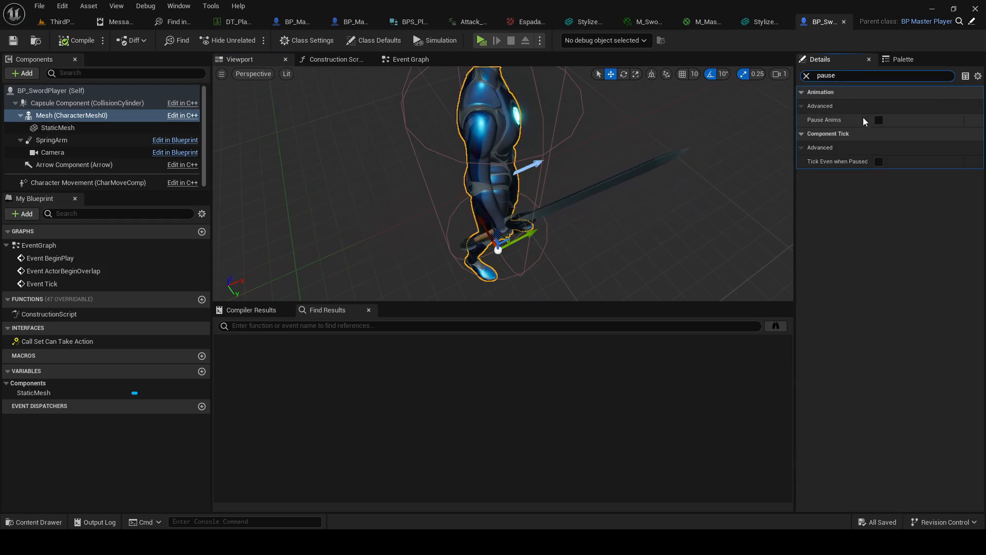
pyautogui.click(879, 120)
# Refit the rescaled sword's handle in the right palm by moving and rotating it slightly, and compile the blueprint
pyautogui.click(548, 212)
pyautogui.moveTo(548, 212); pyautogui.dragTo(528, 167, button='right')
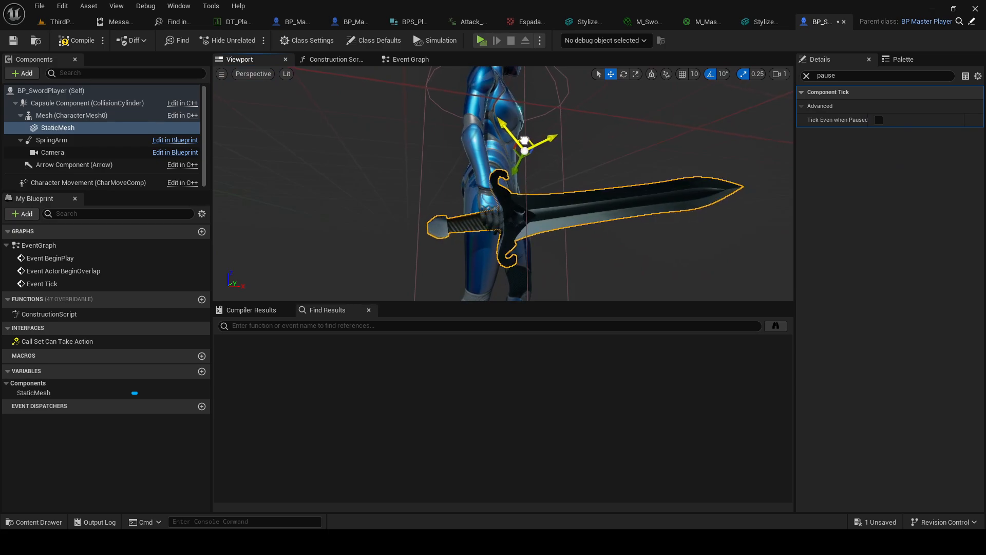
pyautogui.moveTo(529, 130); pyautogui.dragTo(528, 133)
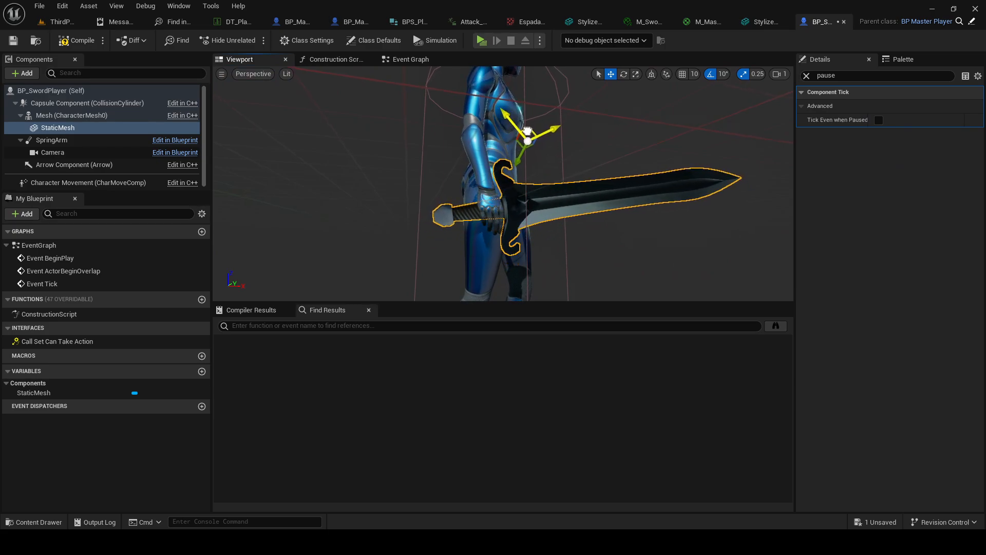
pyautogui.moveTo(504, 162); pyautogui.dragTo(570, 163, button='right')
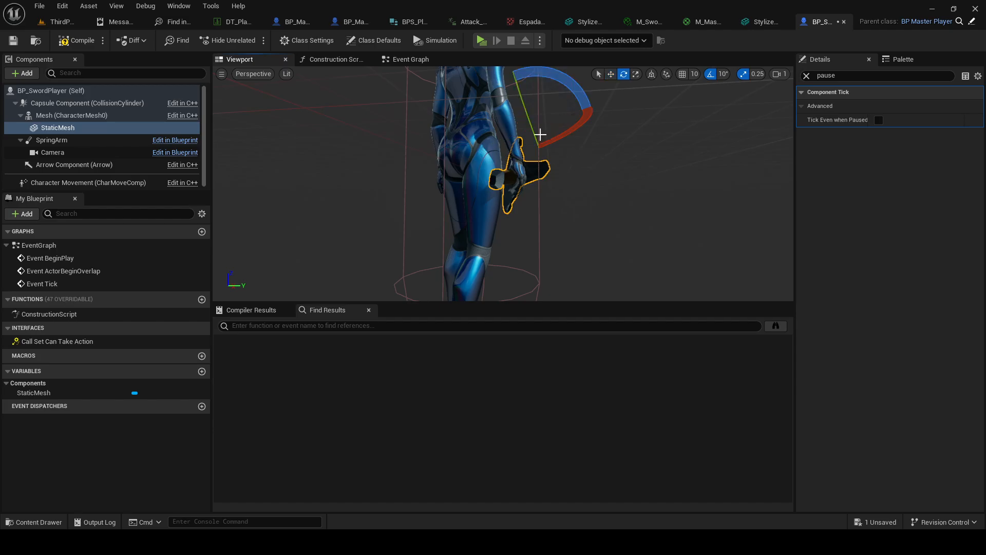
pyautogui.moveTo(568, 135); pyautogui.dragTo(568, 135)
pyautogui.click(75, 42)
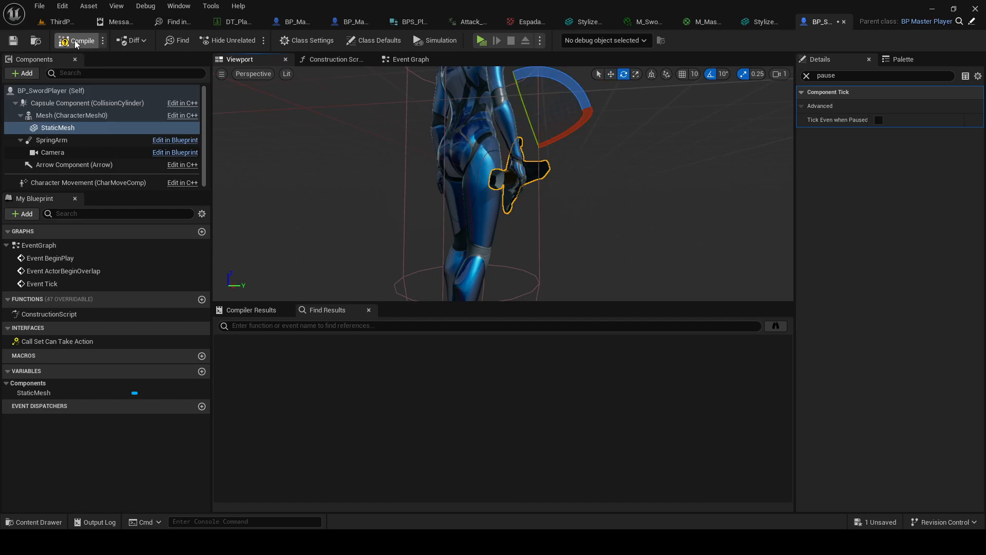
# Turn off Pause Anims on the character mesh and start a playtest from the level with control in the server window
pyautogui.click(71, 115)
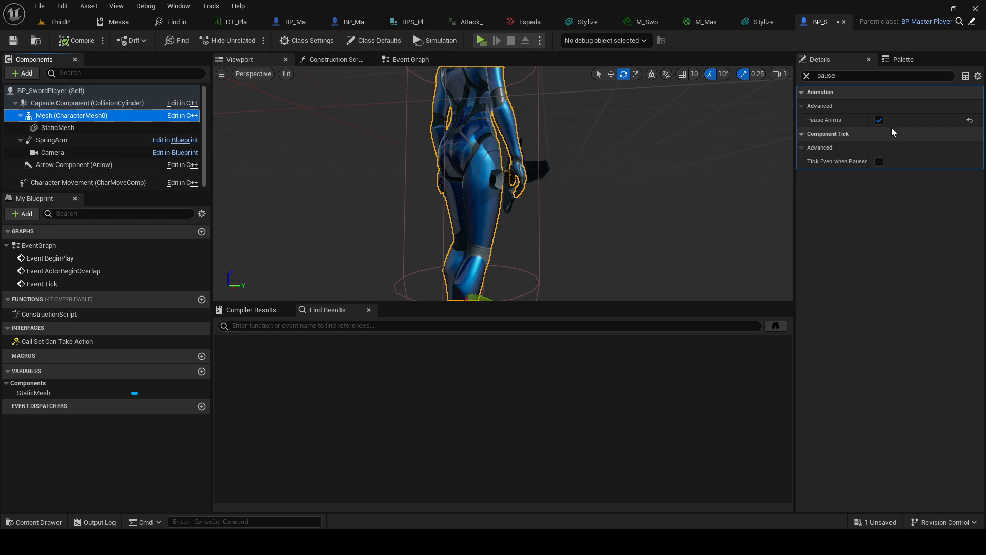
pyautogui.click(62, 22)
pyautogui.click(251, 40)
pyautogui.click(482, 205)
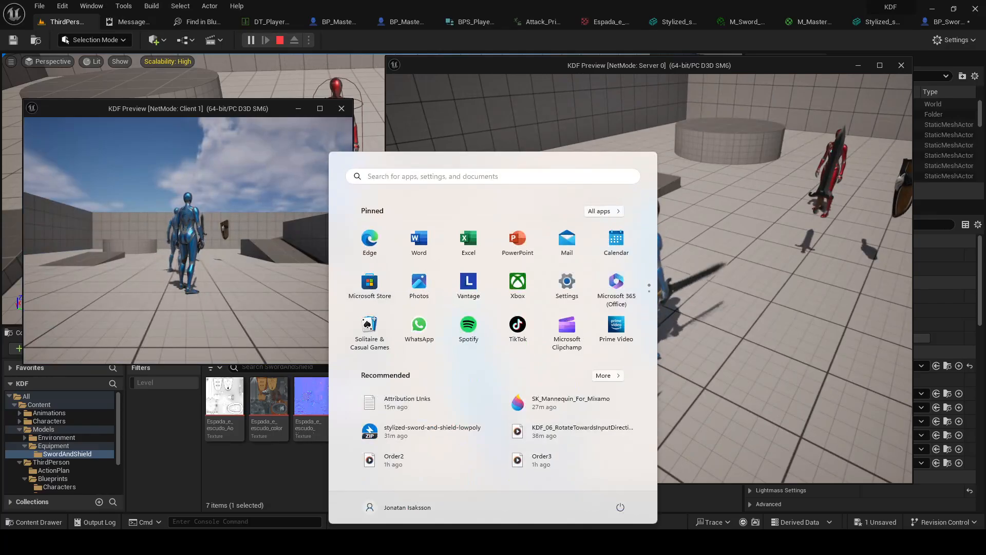
pyautogui.press('super')
pyautogui.click(611, 329)
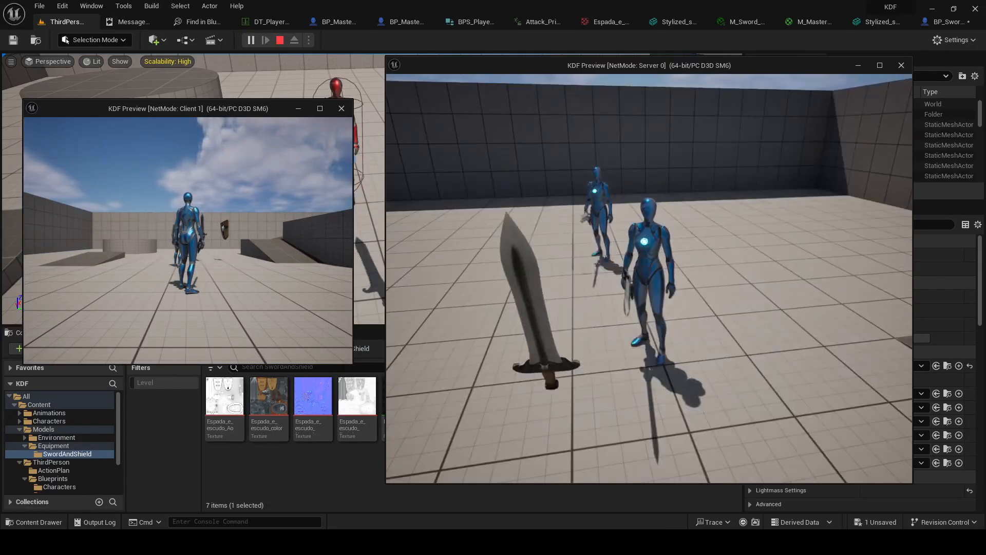
# Run the character around and swing the sword to check its fit from several sides, and end the playtest
pyautogui.press('d')
pyautogui.press('s')
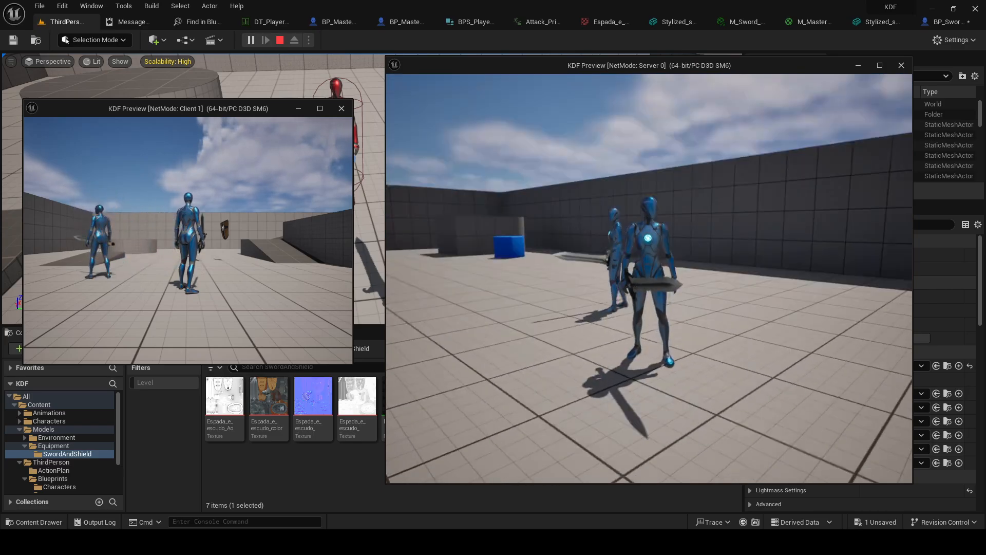
pyautogui.press('s')
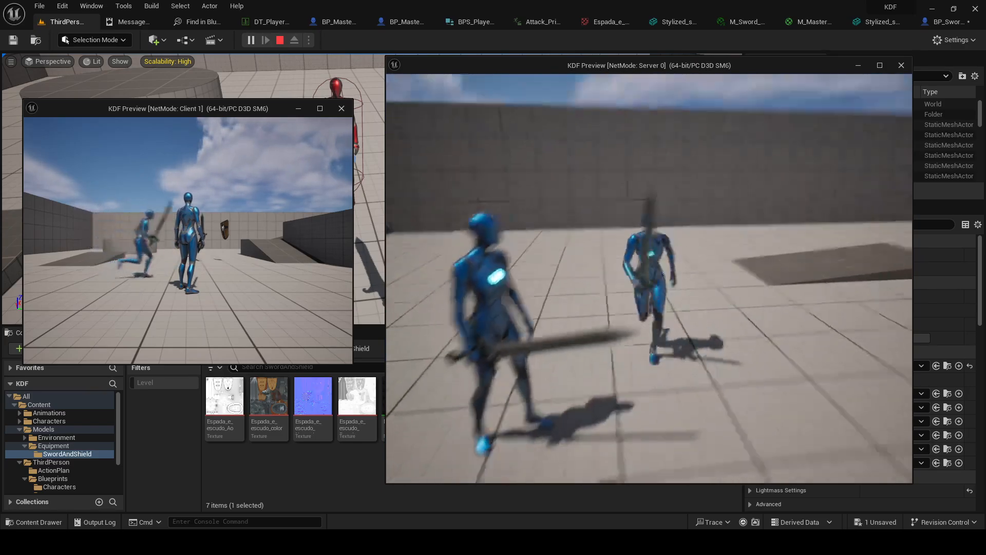
pyautogui.click(611, 329)
pyautogui.press('s')
pyautogui.press('d')
pyautogui.click(650, 278)
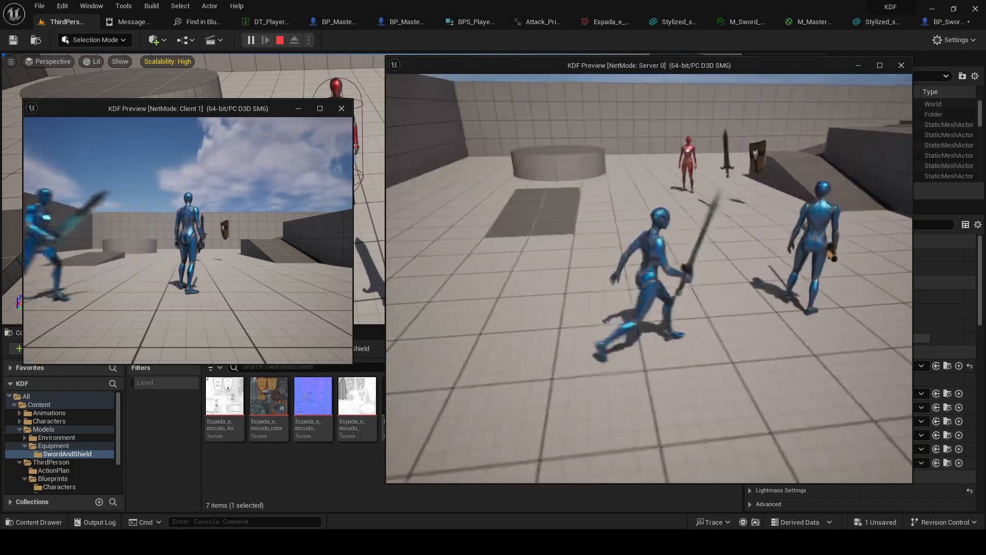
pyautogui.click(649, 278)
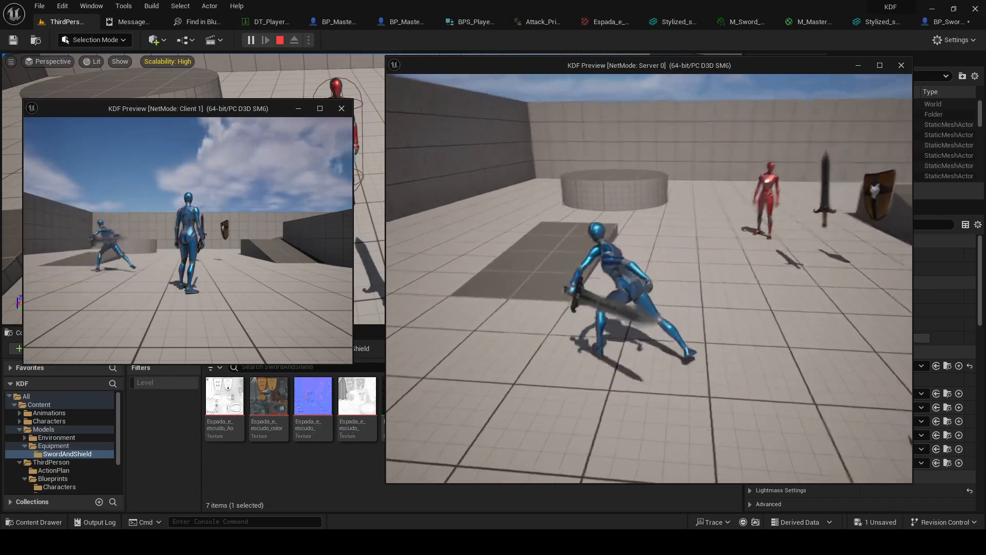
pyautogui.click(649, 279)
pyautogui.press('s')
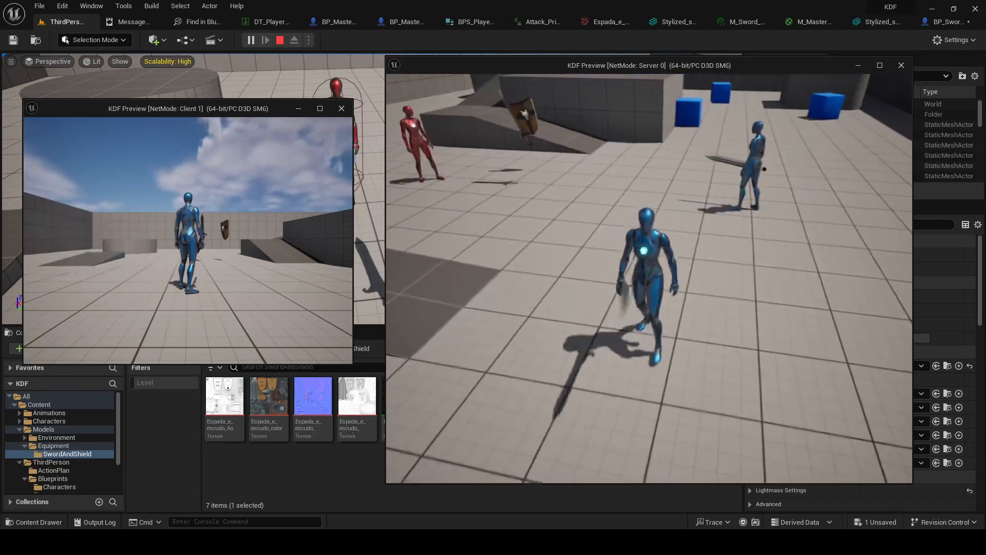
pyautogui.press('w')
pyautogui.press('d')
pyautogui.press('s')
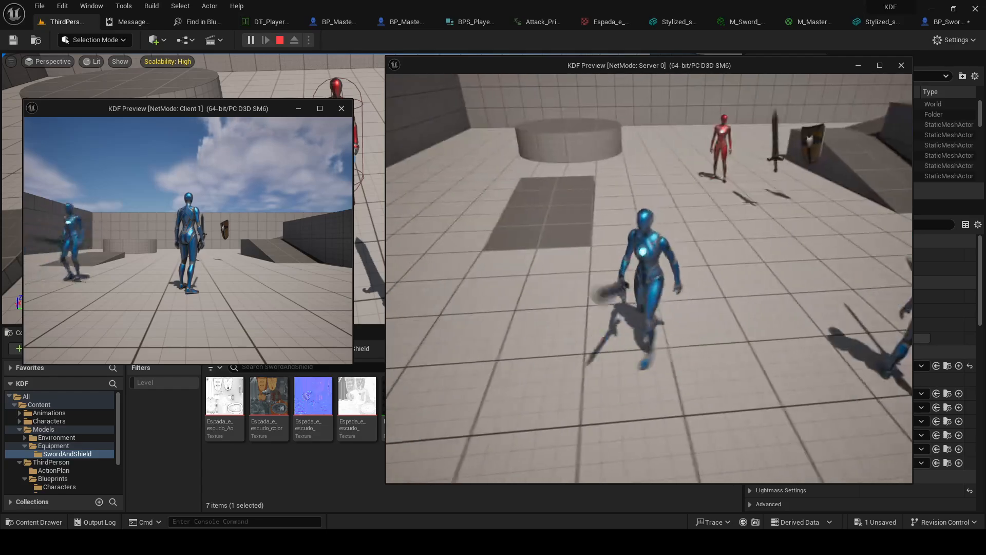
pyautogui.click(650, 278)
pyautogui.click(650, 279)
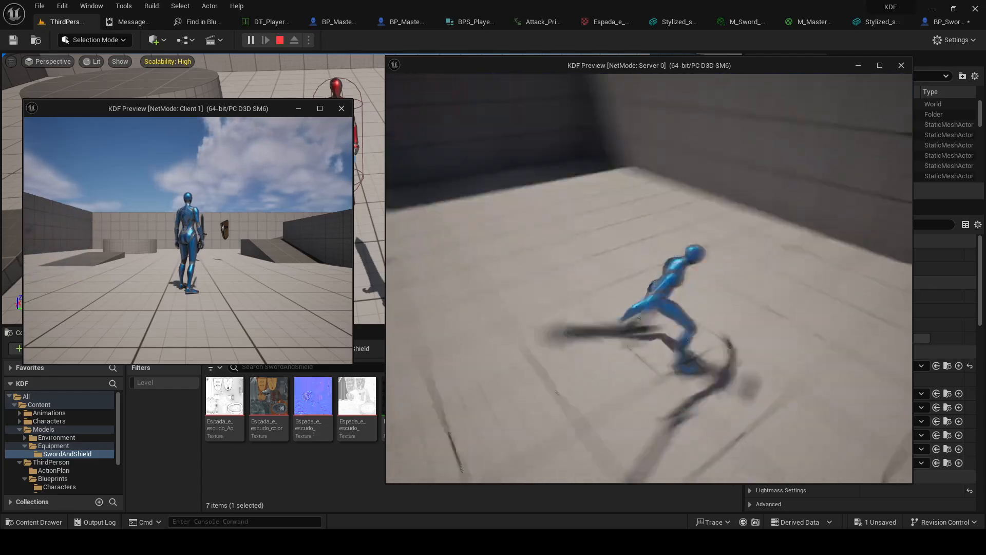
pyautogui.press('w')
pyautogui.press('Escape')
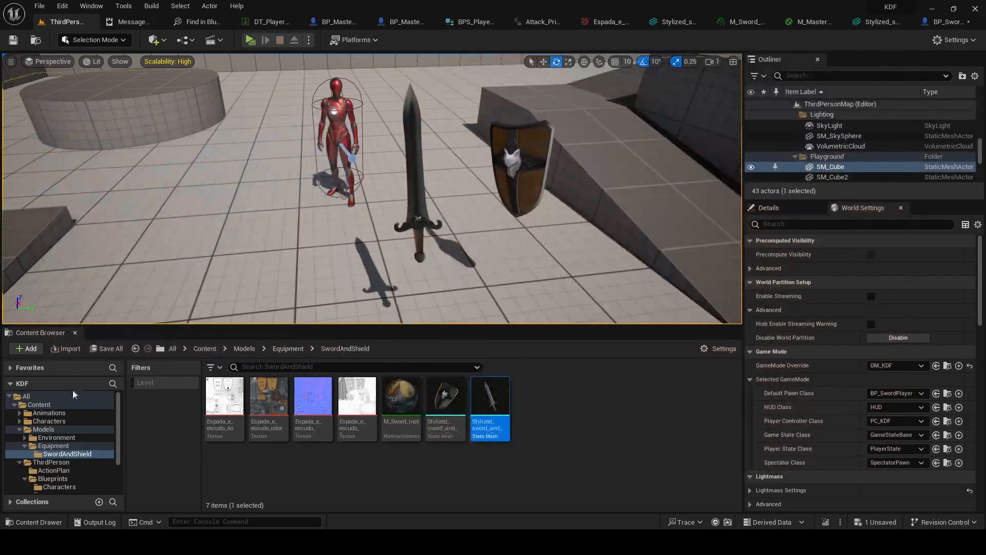
# Collapse the Models folder in the content tree and save all unsaved assets
pyautogui.click(19, 429)
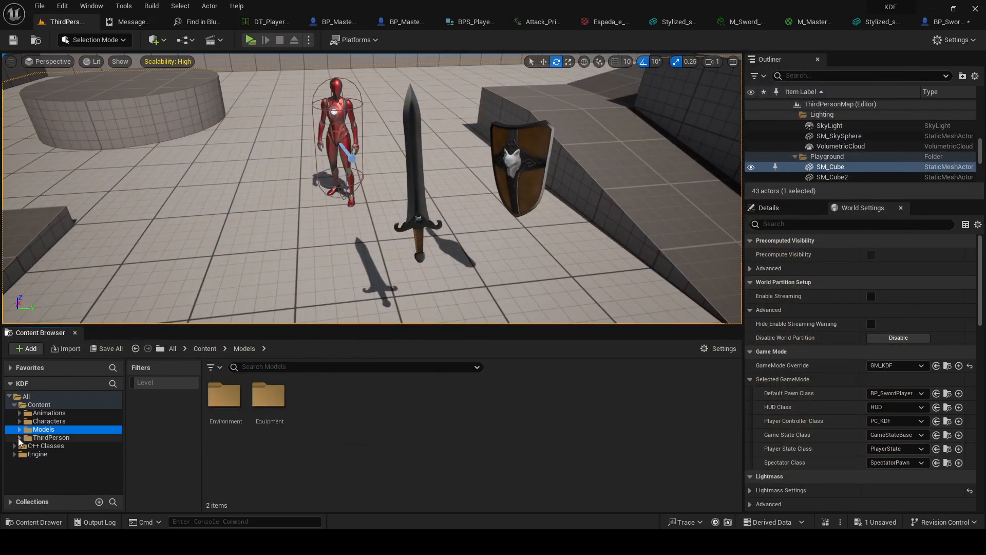
pyautogui.click(39, 5)
pyautogui.click(56, 132)
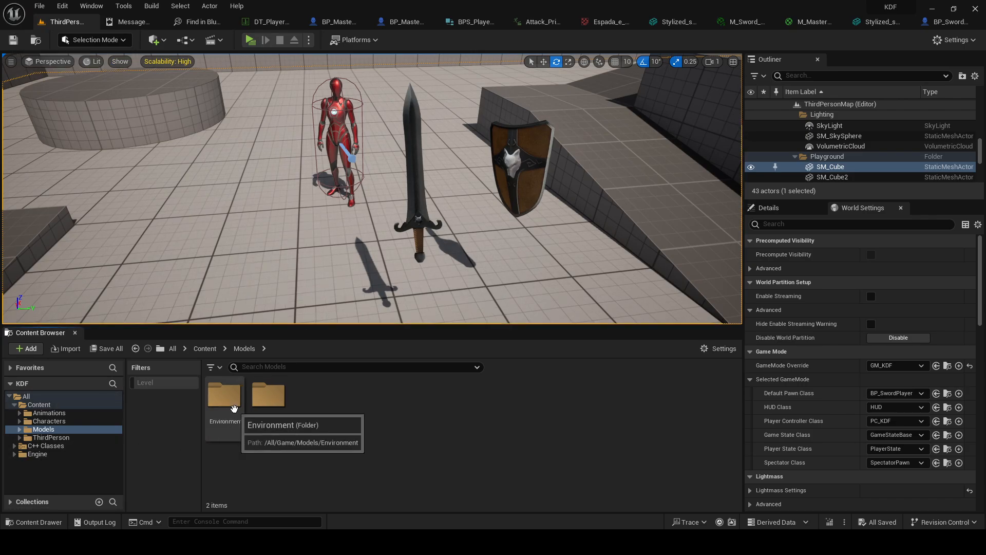
pyautogui.doubleClick(226, 400)
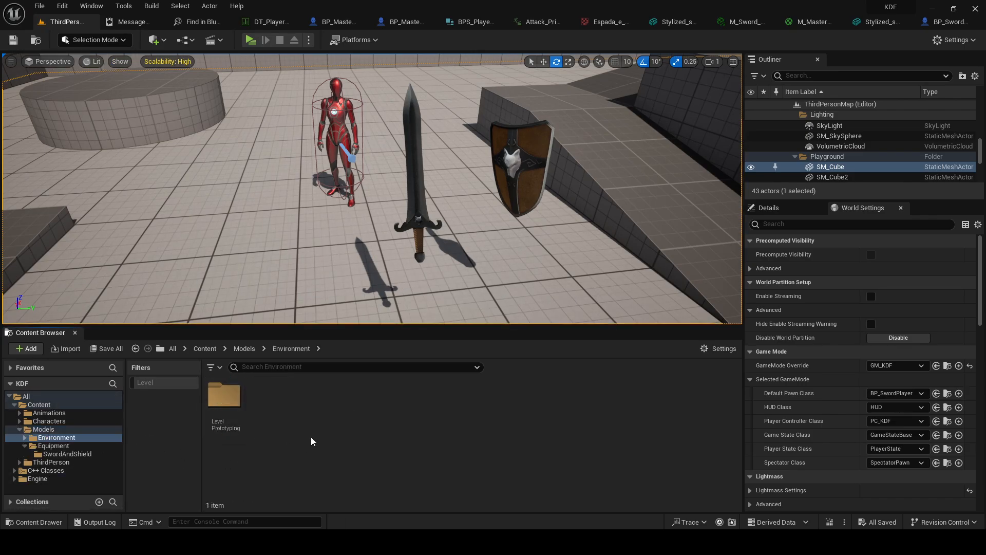
pyautogui.click(244, 349)
pyautogui.click(19, 430)
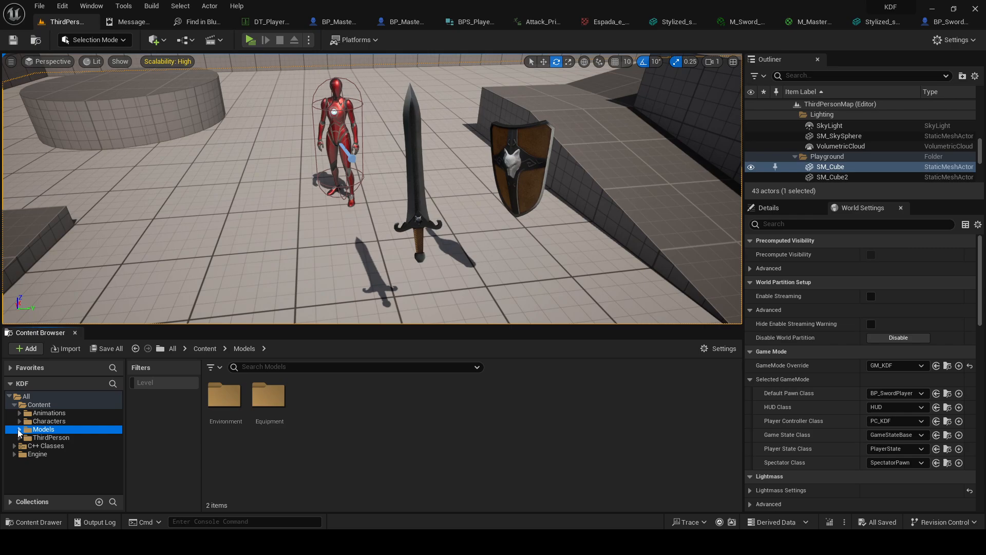
pyautogui.click(47, 421)
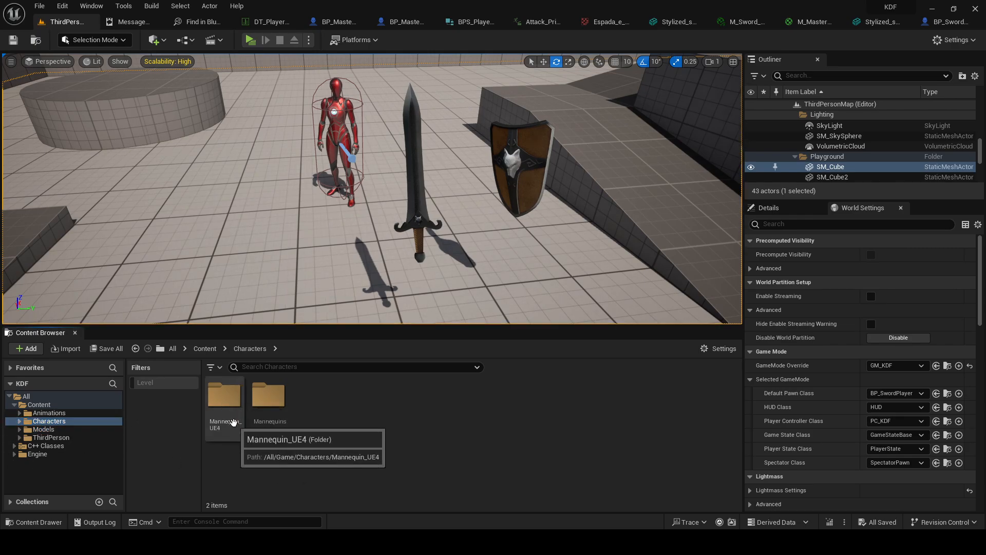
# Open the BPS_PlayerDetails structure from the ThirdPerson/Blueprints/Characters folder
pyautogui.click(67, 438)
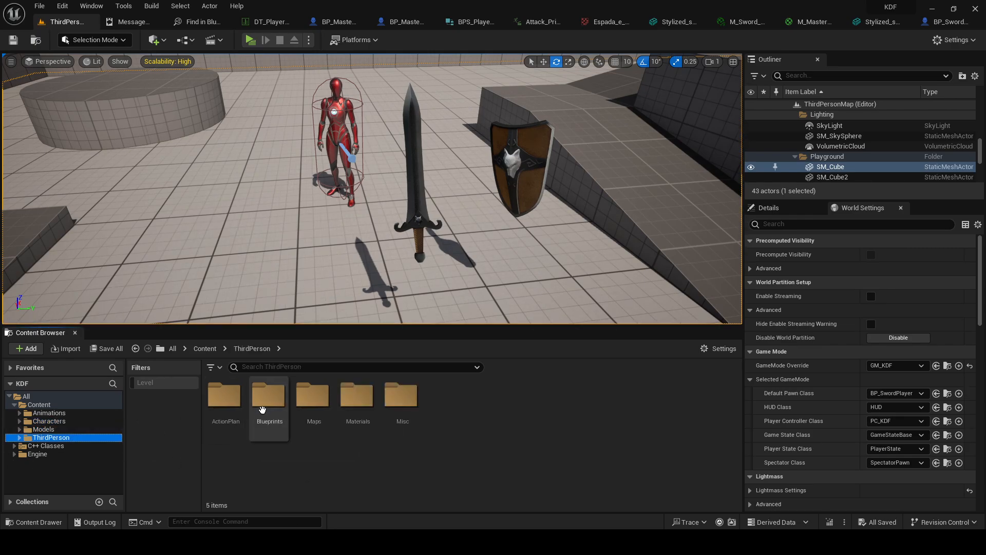
pyautogui.doubleClick(268, 397)
pyautogui.doubleClick(217, 407)
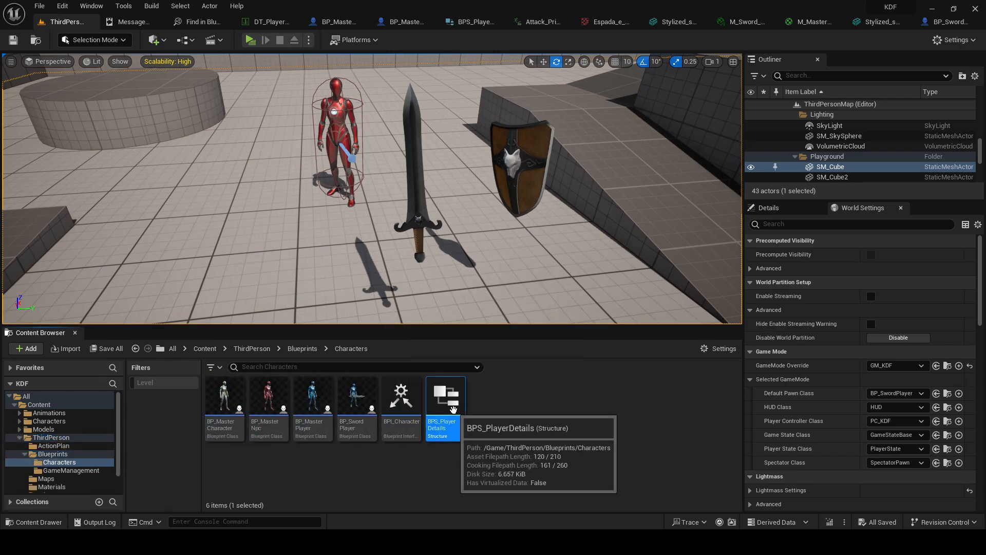
pyautogui.doubleClick(446, 400)
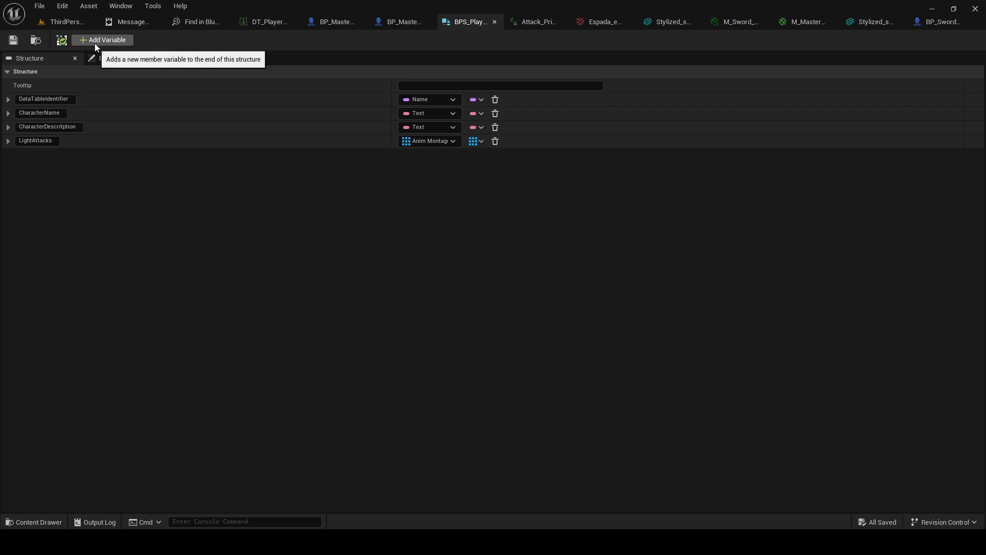
pyautogui.click(39, 6)
pyautogui.click(67, 67)
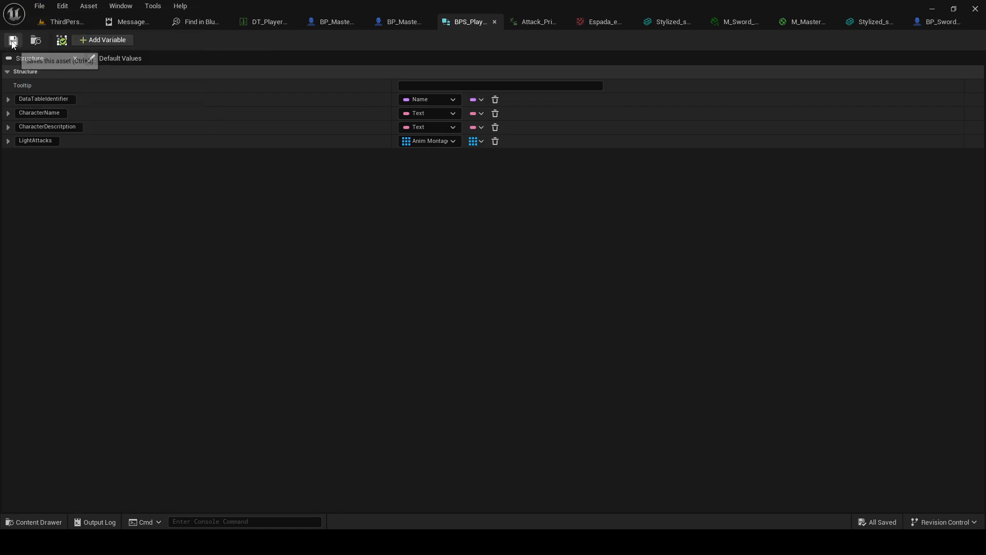
# Add member variables named MainHandMesh, OffHandMesh, MainHandSocket and OffHandSocket to the structure
pyautogui.click(123, 41)
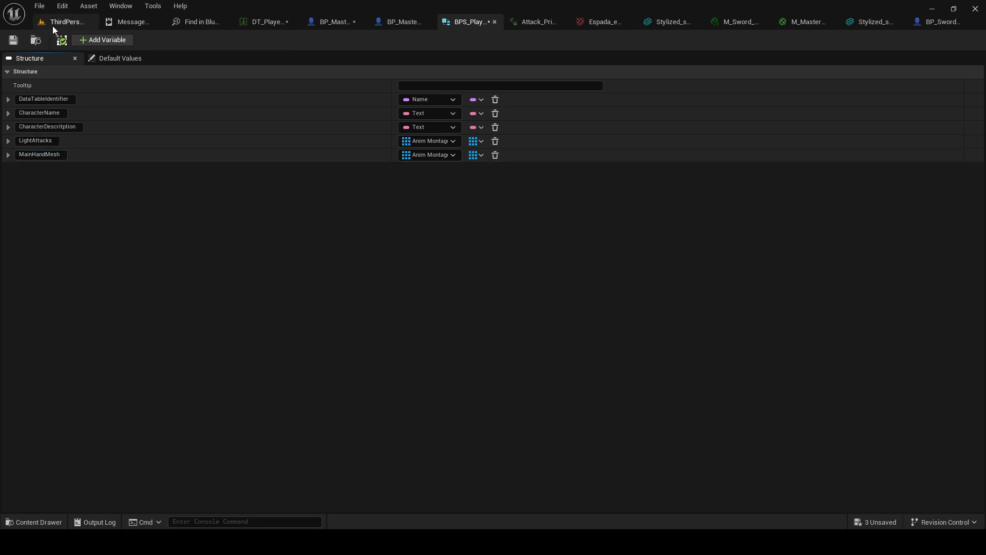
pyautogui.click(91, 41)
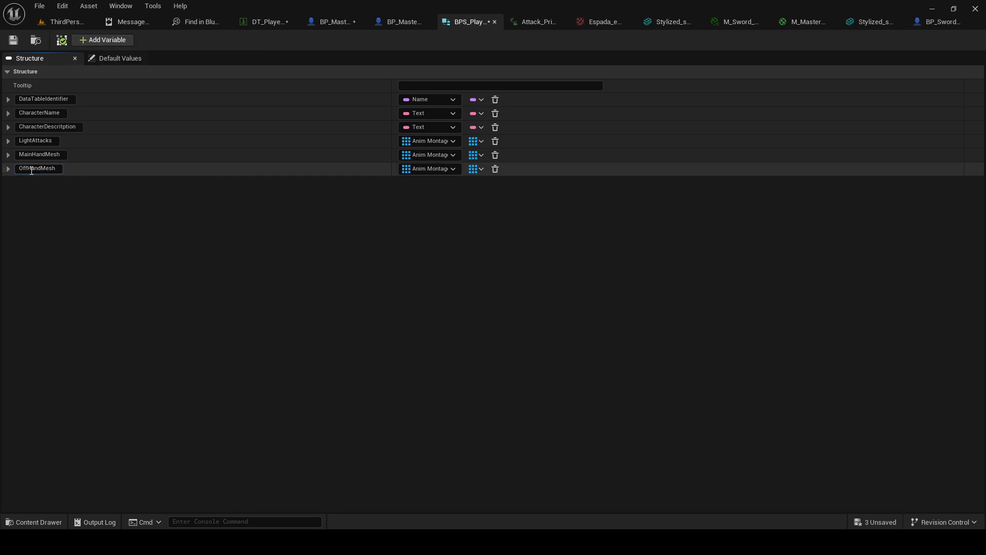
pyautogui.click(85, 41)
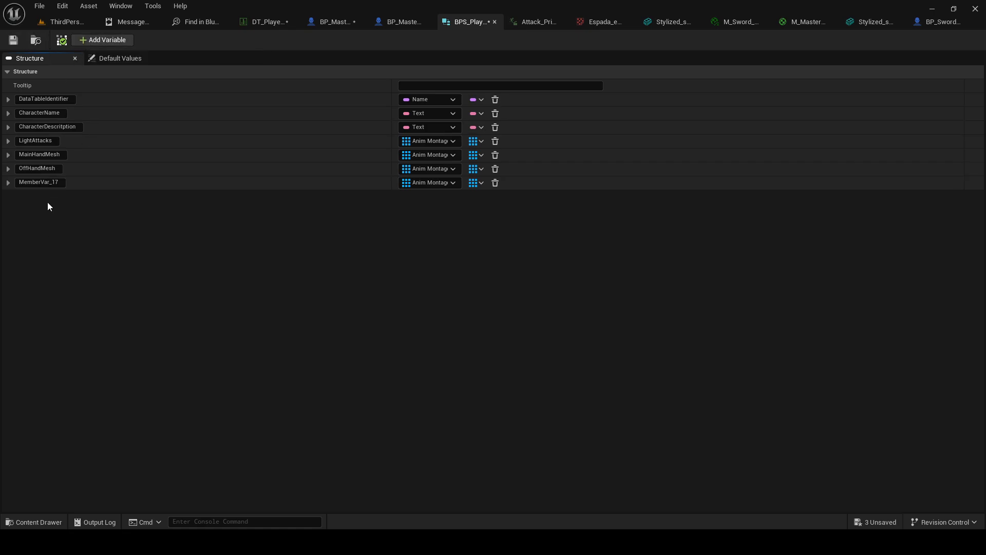
pyautogui.click(42, 182)
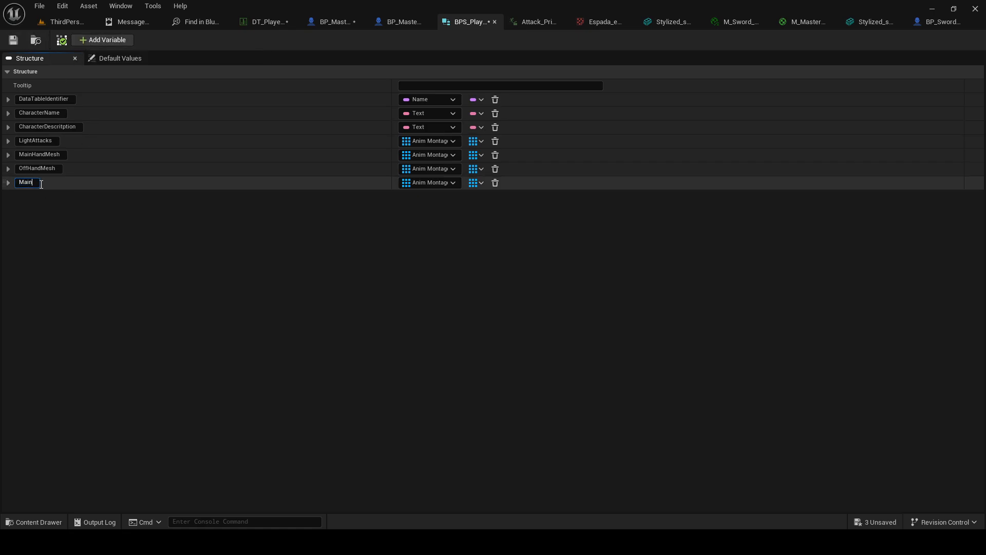
pyautogui.press('Return')
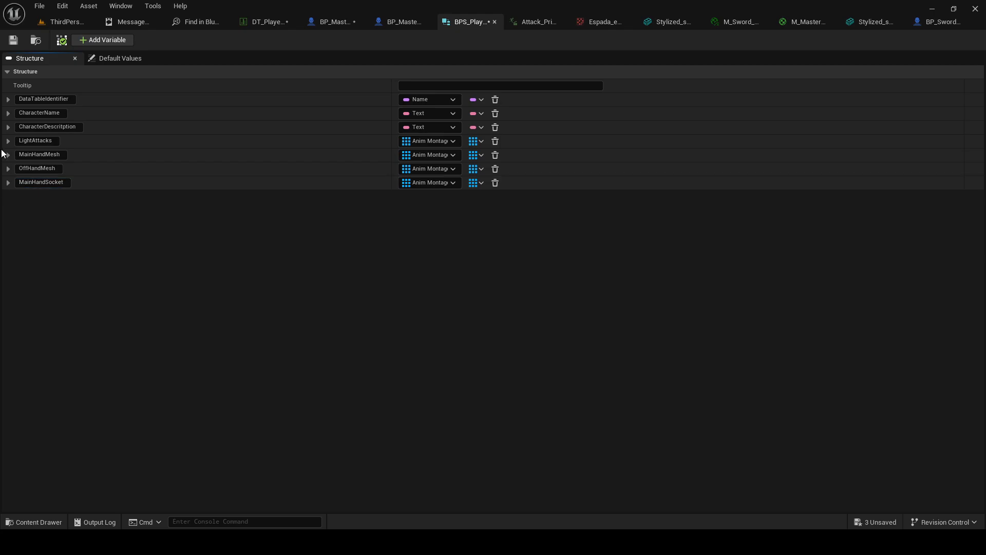
pyautogui.click(84, 41)
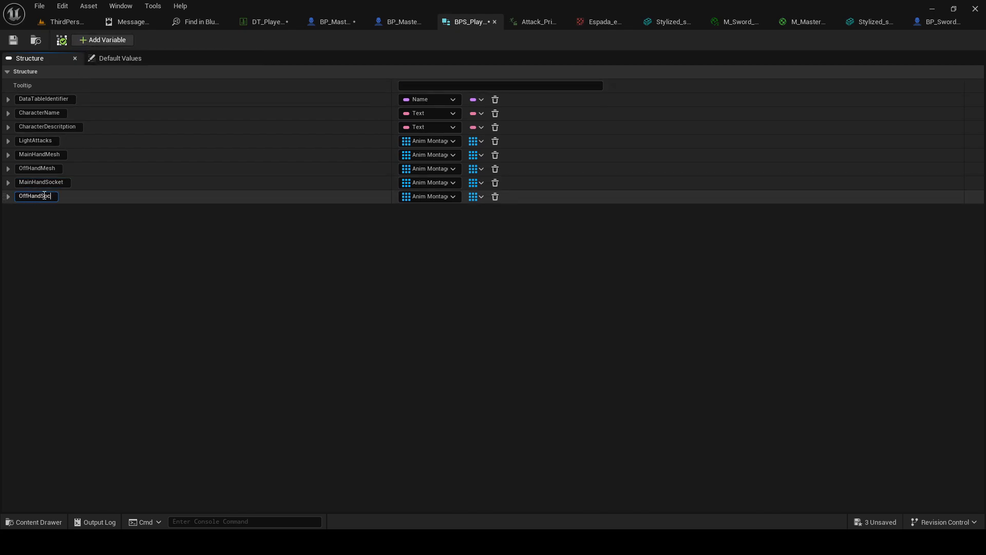
# Name the last structure variable OffHandSocket and reorder MainHandSocket to sit directly below MainHandMesh
pyautogui.press('Return')
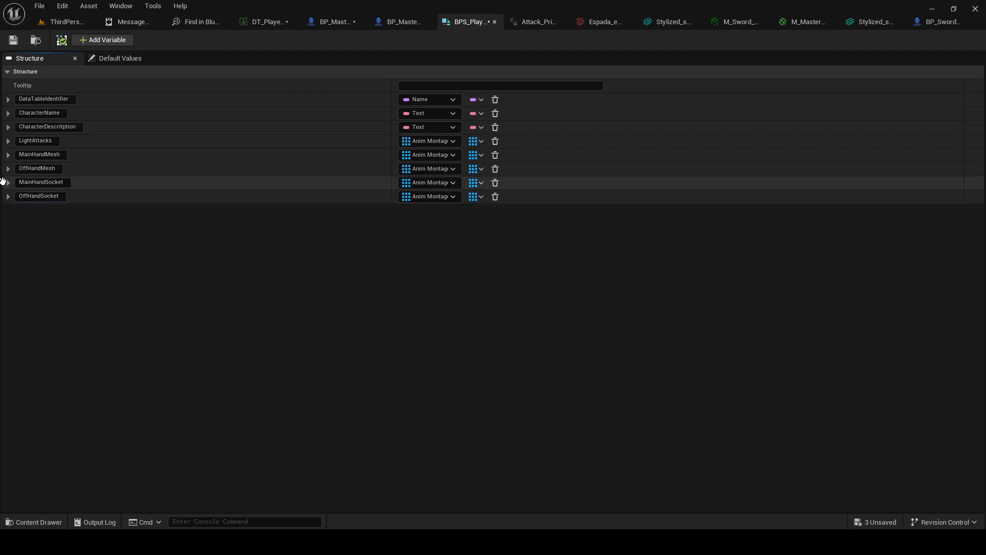
pyautogui.moveTo(4, 182); pyautogui.dragTo(9, 170)
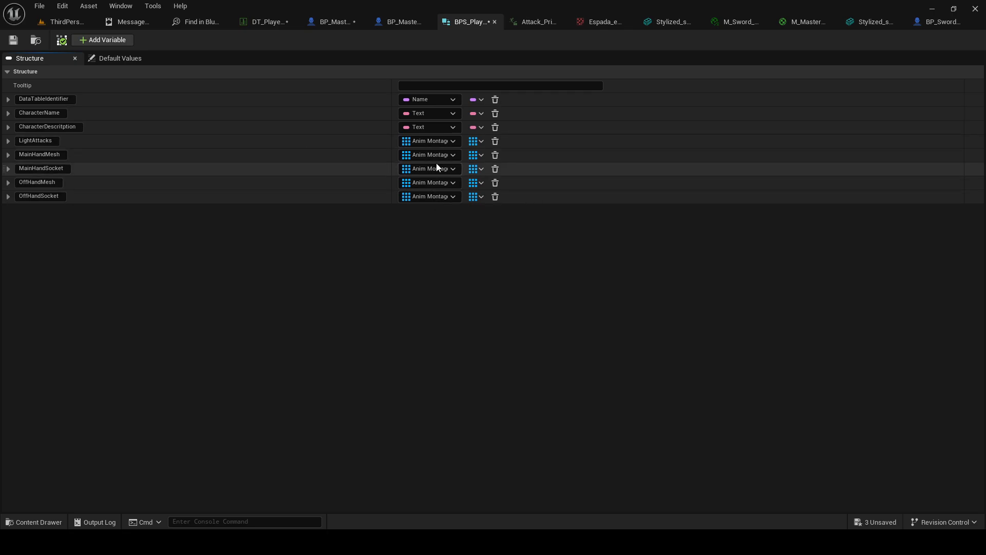
# Set the MainHandMesh variable's type to a Static Mesh reference
pyautogui.click(411, 156)
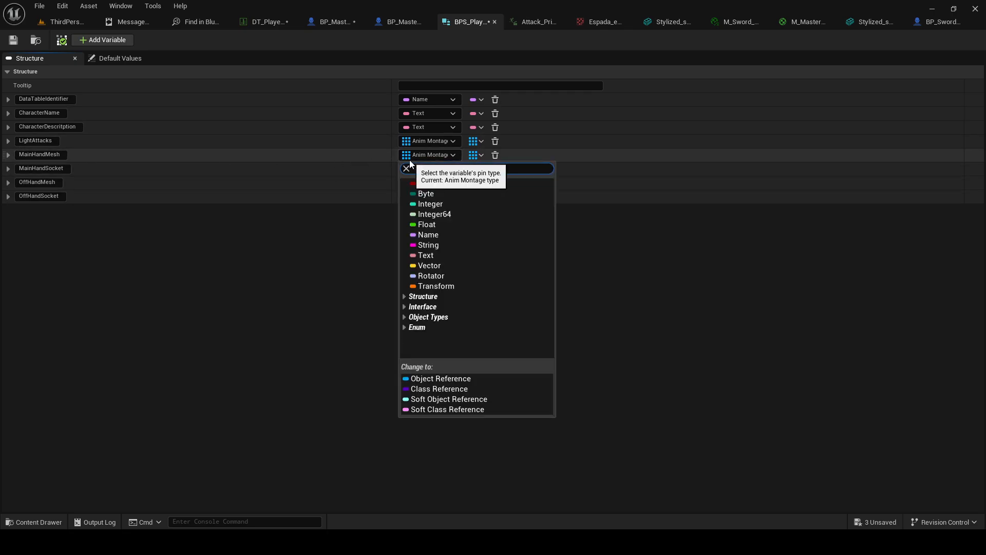
pyautogui.write('staticme')
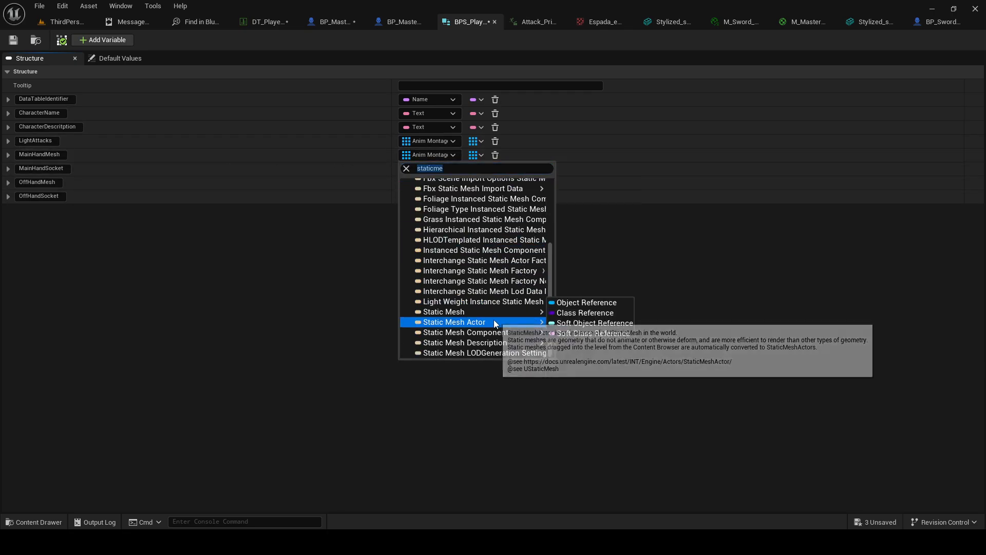
pyautogui.click(479, 312)
# Try to set the OffHandMesh variable's type to Static Mesh
pyautogui.click(424, 184)
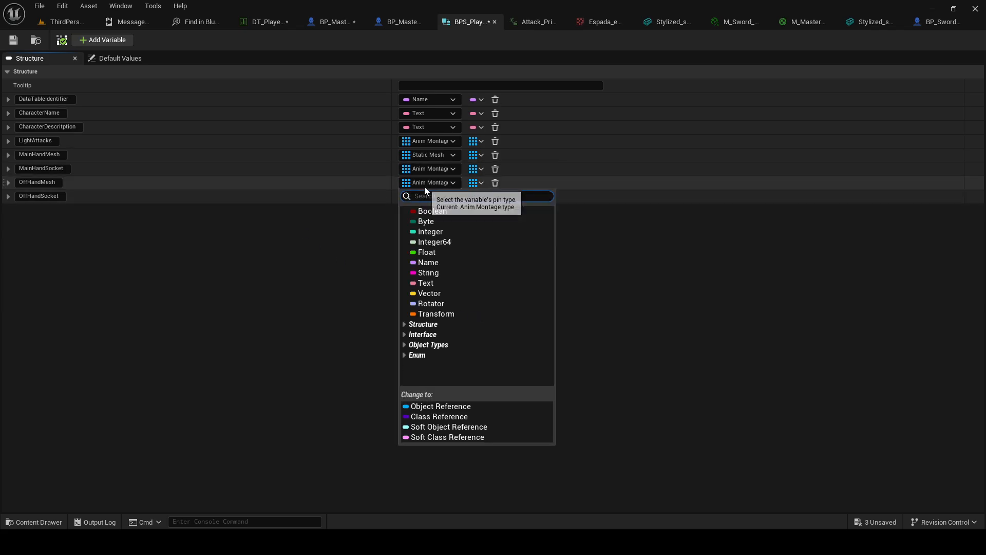
pyautogui.write('staticmes')
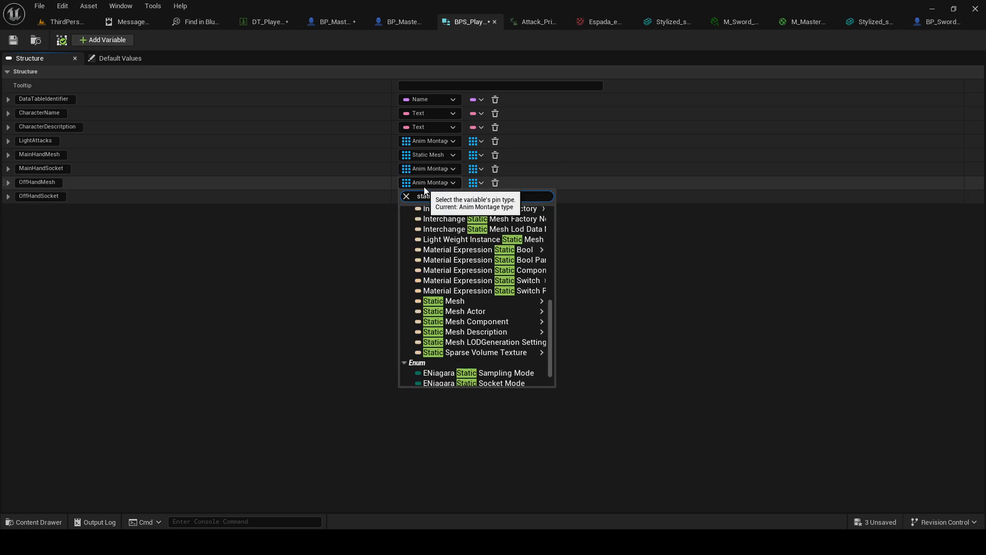
pyautogui.moveTo(454, 341)
pyautogui.click(321, 274)
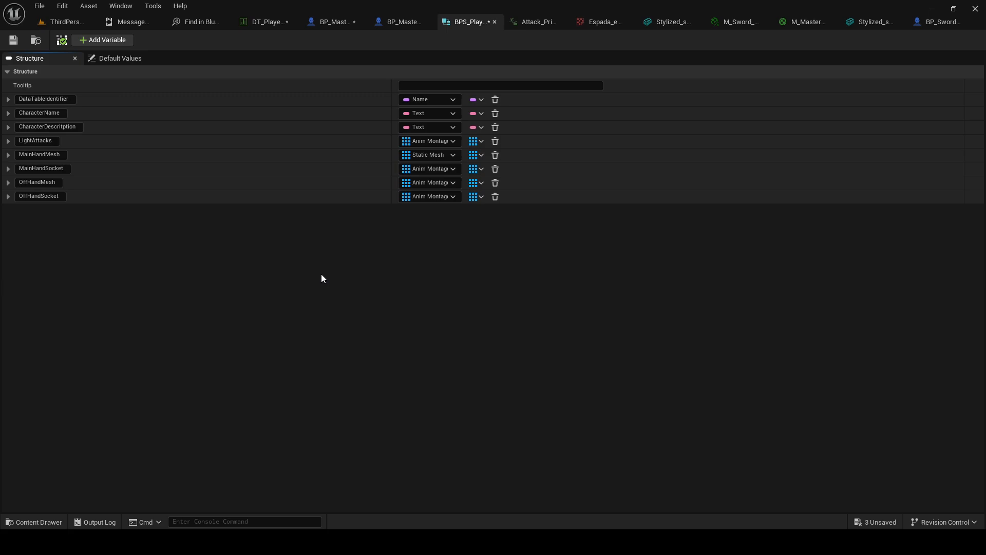
# Set the variable types of MainHandSocket and OffHandSocket to Name
pyautogui.click(430, 170)
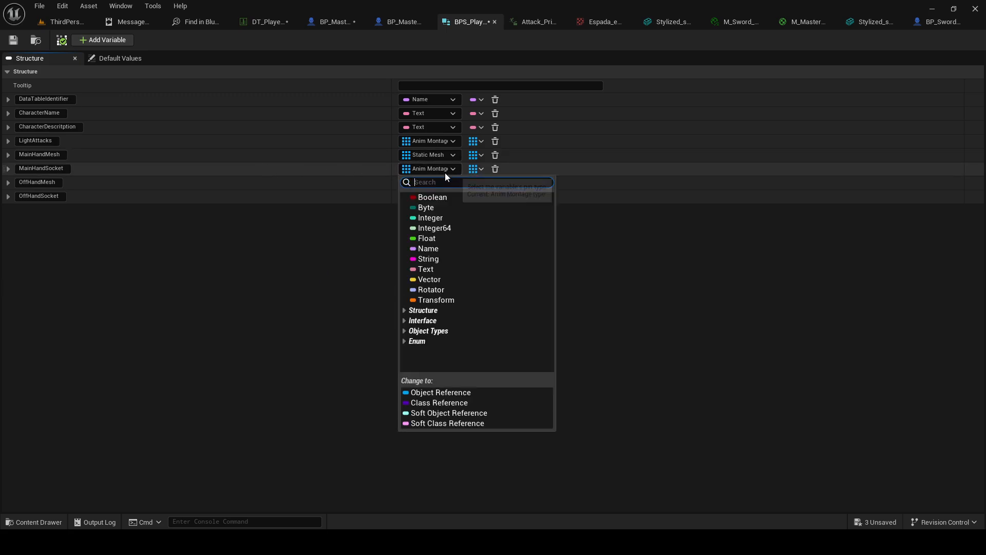
pyautogui.click(443, 248)
pyautogui.click(424, 197)
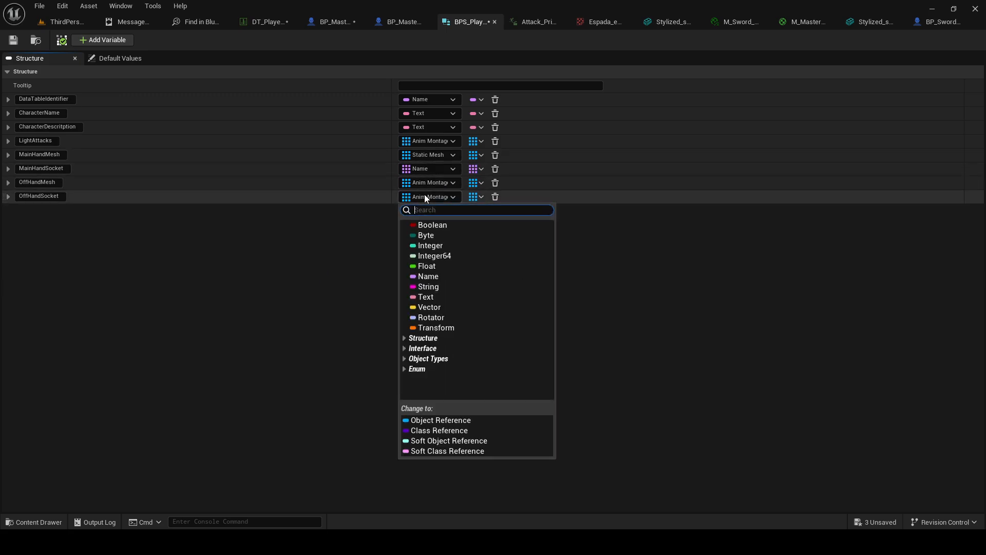
pyautogui.click(428, 275)
# Change OffHandSocket, OffHandMesh, MainHandSocket and MainHandMesh from arrays to single values
pyautogui.click(478, 197)
pyautogui.click(468, 212)
pyautogui.click(481, 183)
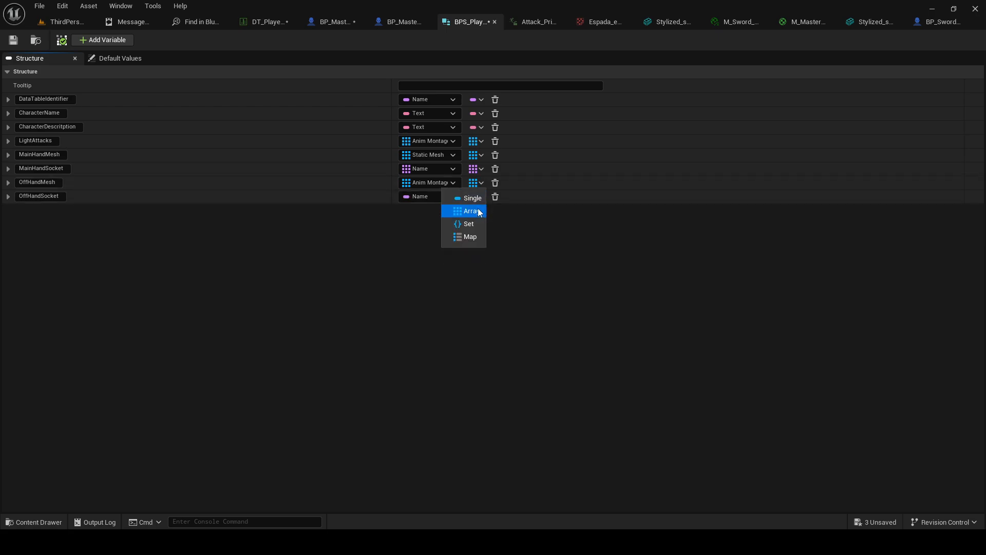
pyautogui.click(474, 170)
pyautogui.click(470, 184)
pyautogui.click(473, 155)
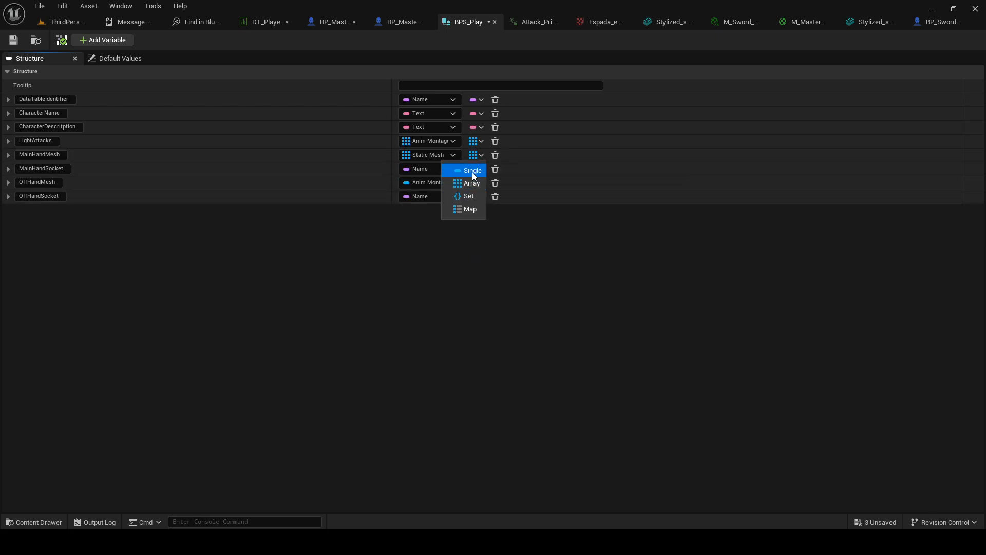
# Save all modified assets, including the BPS_PlayerDetails structure
pyautogui.click(37, 11)
pyautogui.click(66, 66)
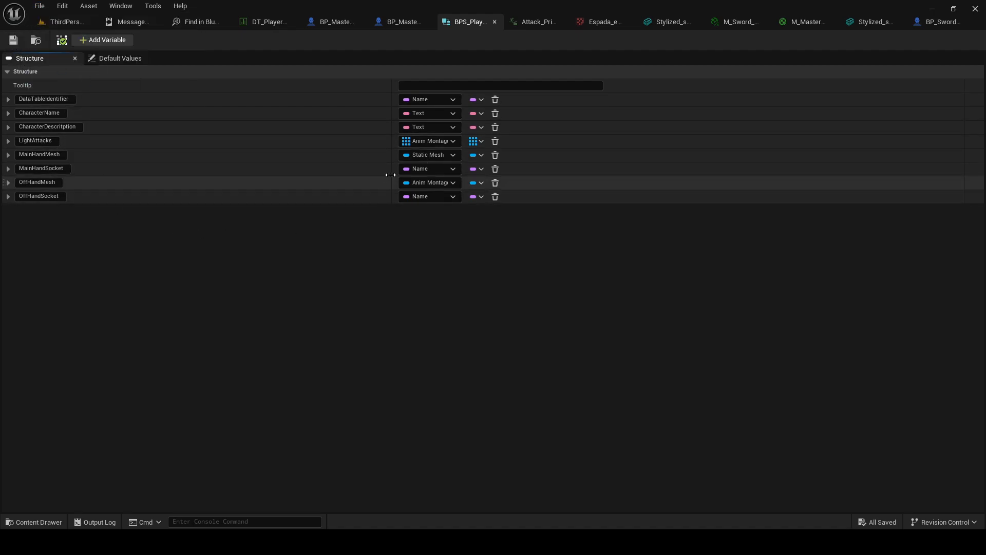
pyautogui.click(40, 6)
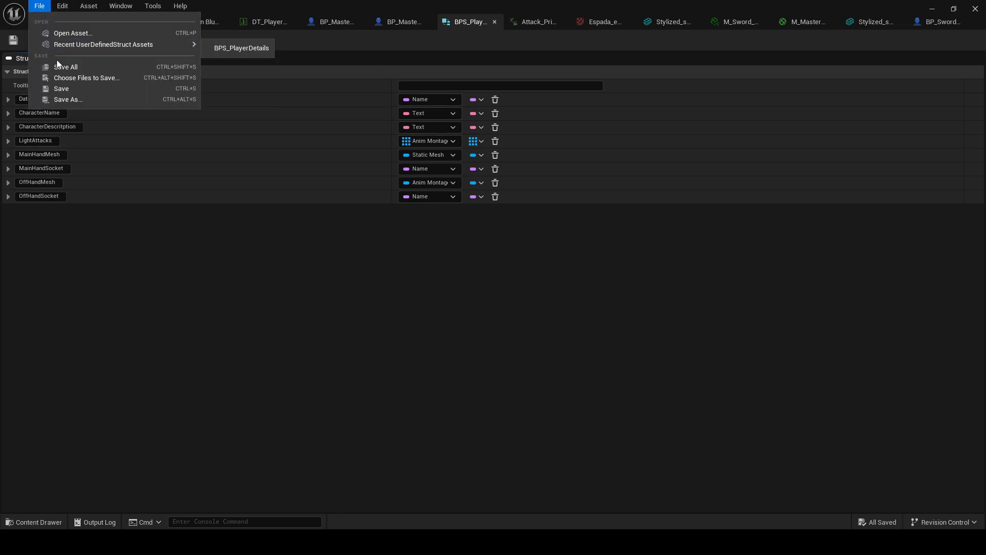
pyautogui.click(59, 65)
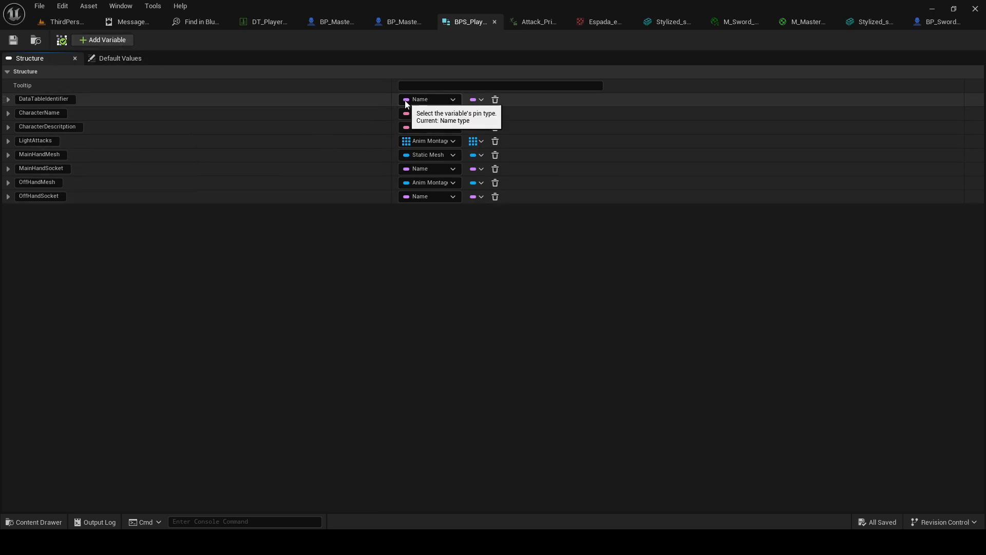
pyautogui.click(39, 6)
pyautogui.click(76, 67)
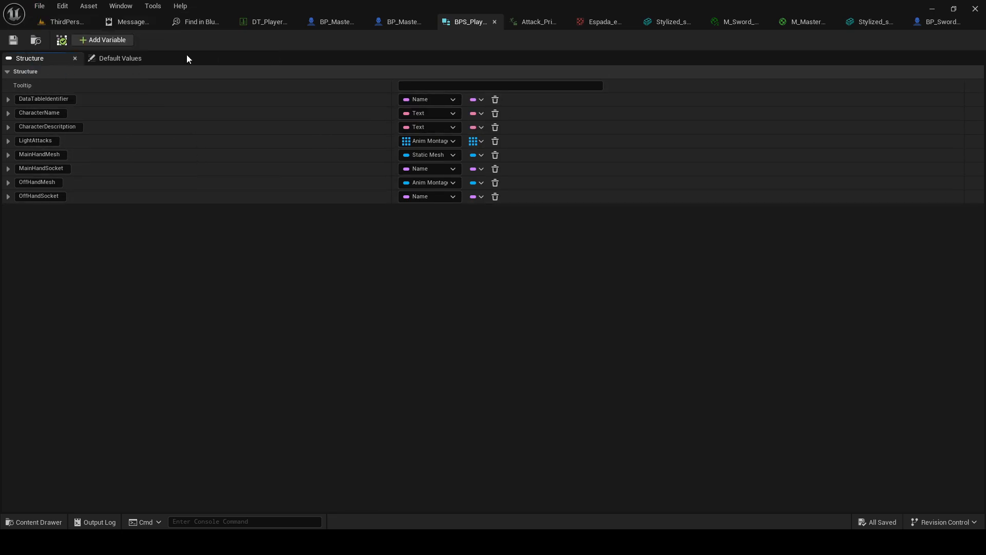
# In BP_MasterPlayer's event graph, add a Break BPS_PlayerDetails node from SET's Player Details output, place it below and expand all its pins
pyautogui.click(334, 22)
pyautogui.scroll(-3, 415, 250)
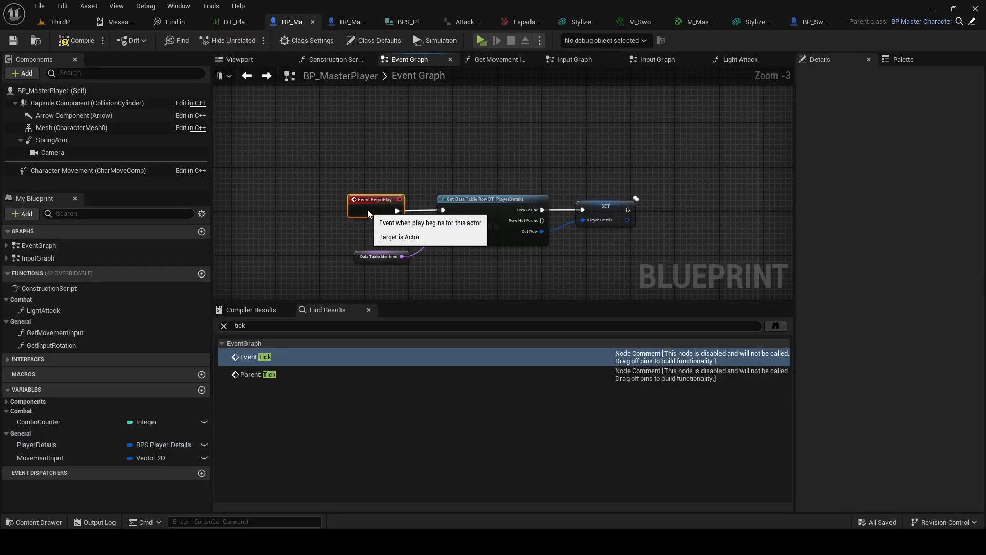
pyautogui.moveTo(542, 156); pyautogui.dragTo(502, 146, button='right')
pyautogui.moveTo(551, 191); pyautogui.dragTo(466, 193, button='right')
pyautogui.moveTo(434, 192); pyautogui.dragTo(461, 206)
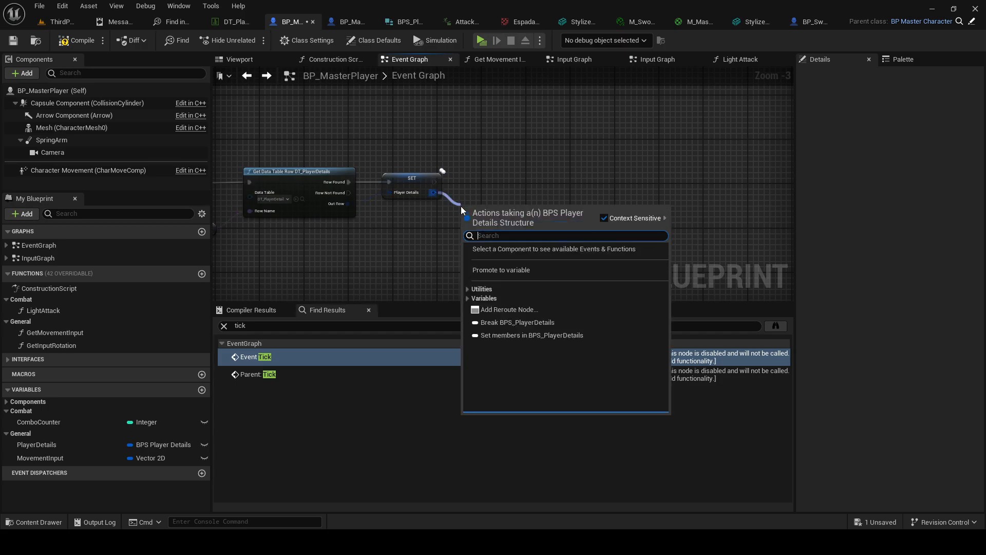
pyautogui.write('break')
pyautogui.click(532, 257)
pyautogui.moveTo(416, 242); pyautogui.dragTo(477, 219, button='right')
pyautogui.moveTo(561, 182); pyautogui.dragTo(571, 210)
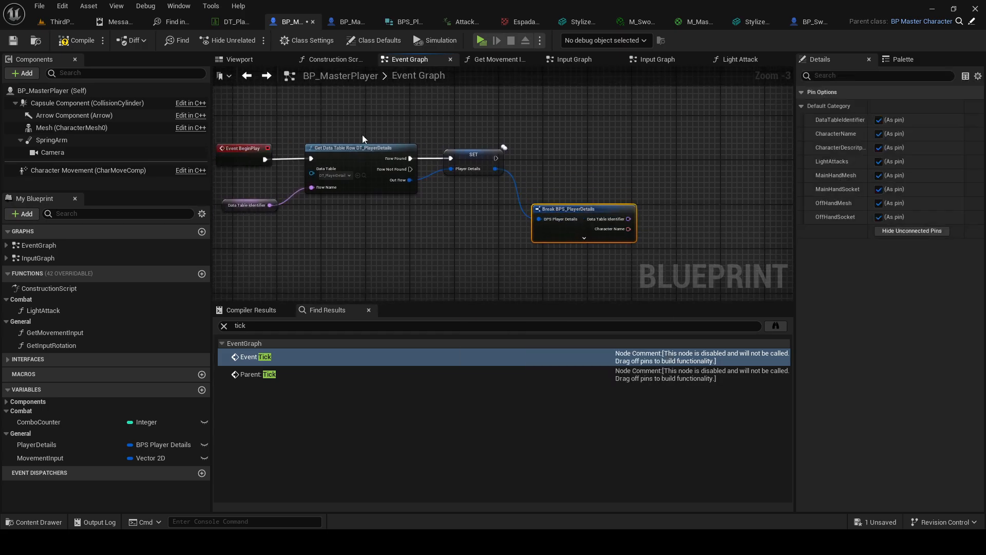
pyautogui.moveTo(578, 134); pyautogui.dragTo(467, 151, button='right')
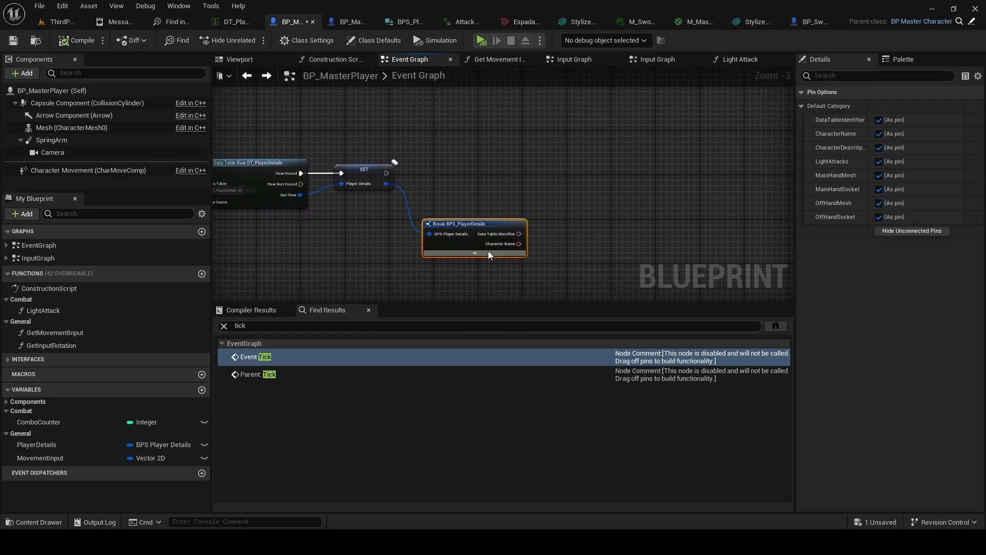
pyautogui.click(488, 254)
pyautogui.moveTo(428, 214); pyautogui.dragTo(462, 197, button='right')
# Select the character's Mesh component and save the changes to BP_MasterPlayer
pyautogui.click(67, 127)
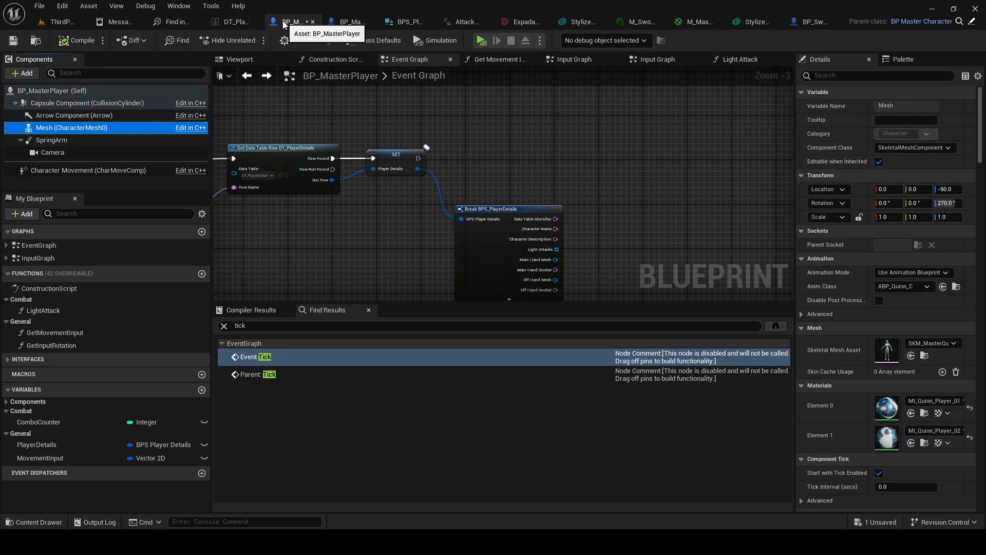
pyautogui.moveTo(484, 129); pyautogui.dragTo(437, 97, button='right')
pyautogui.scroll(-1, 370, 177)
pyautogui.moveTo(361, 182); pyautogui.dragTo(453, 197, button='right')
pyautogui.scroll(1, 424, 211)
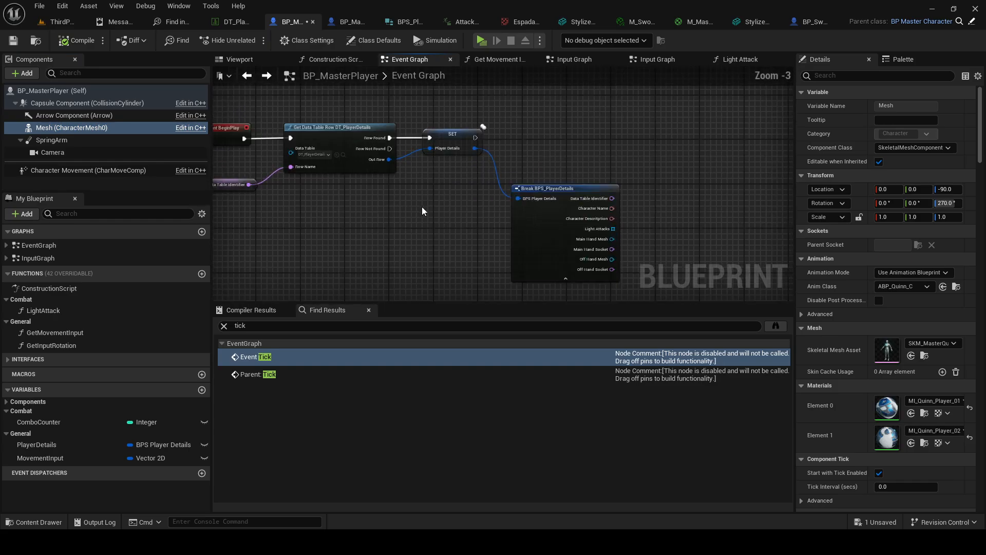
pyautogui.click(40, 5)
pyautogui.click(57, 31)
pyautogui.moveTo(666, 219); pyautogui.dragTo(590, 202, button='right')
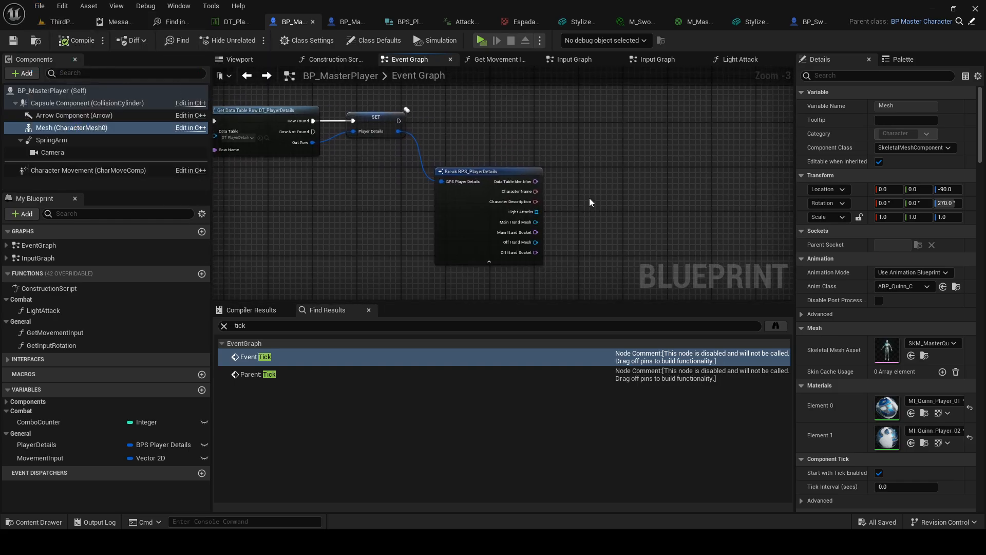
pyautogui.moveTo(404, 126); pyautogui.dragTo(409, 134, button='right')
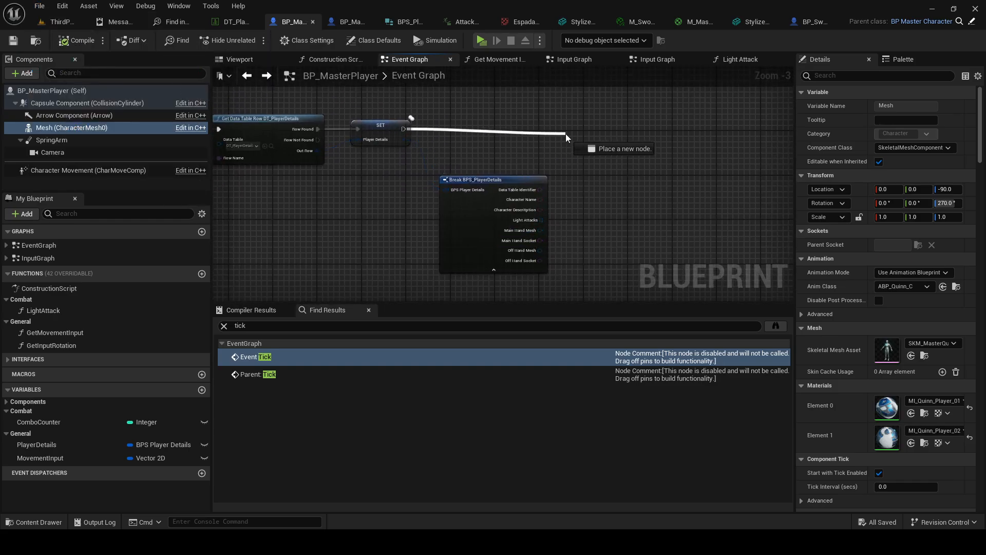
pyautogui.moveTo(566, 133); pyautogui.dragTo(565, 134)
pyautogui.write('create static me')
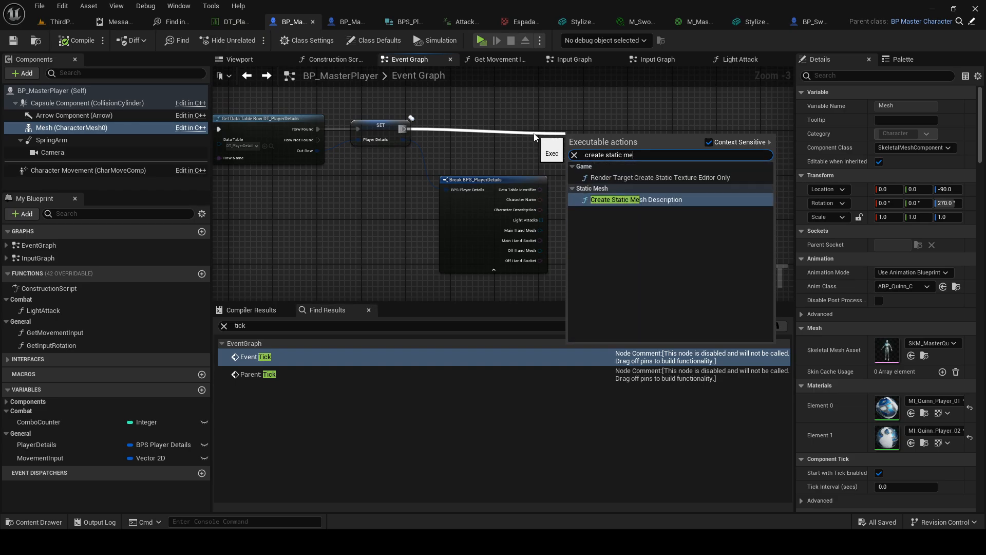
pyautogui.click(548, 124)
# Add an Add Component by Class node after the SET Player Details node, with StaticMeshComponent as its class
pyautogui.moveTo(496, 136); pyautogui.dragTo(528, 135)
pyautogui.write('cr')
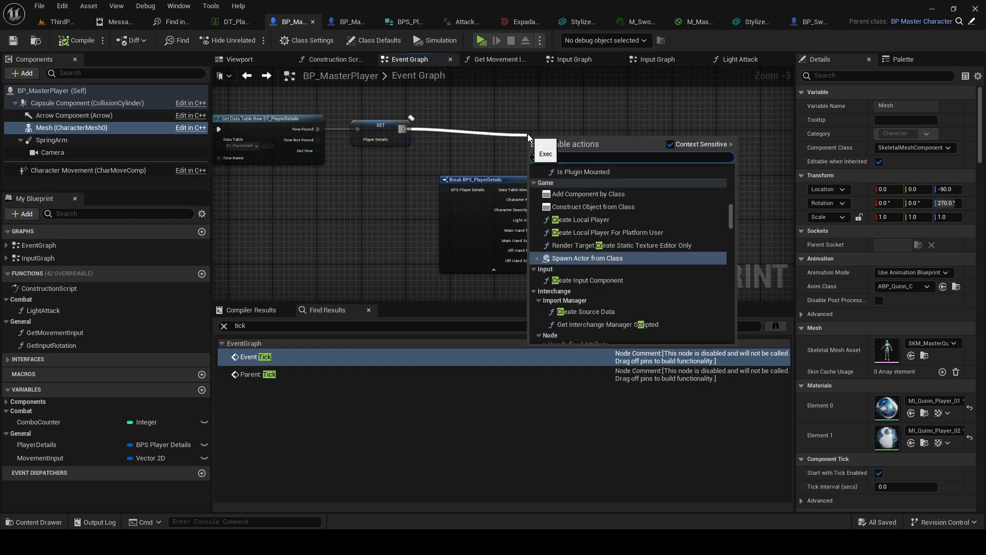
pyautogui.write('eate component by')
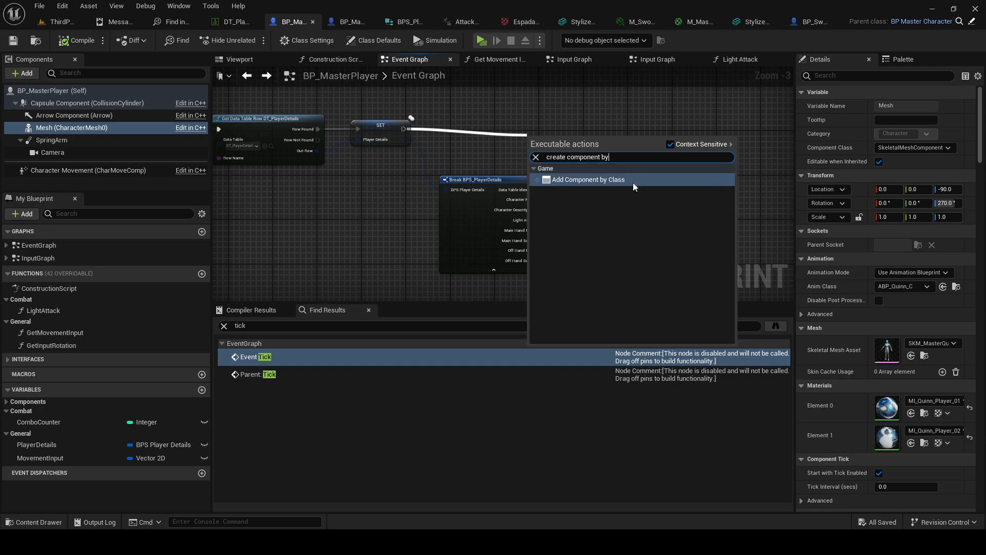
pyautogui.click(588, 179)
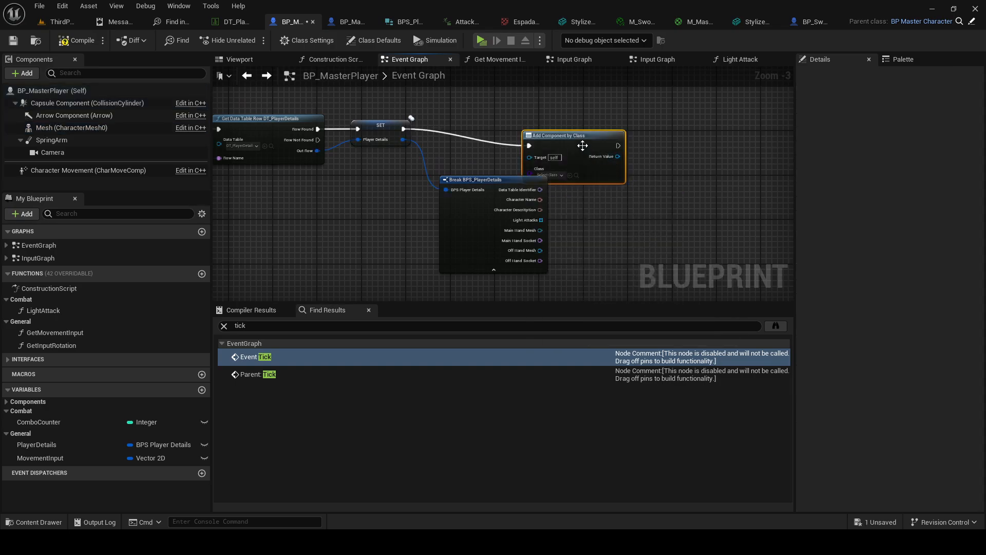
pyautogui.click(608, 159)
pyautogui.write('static')
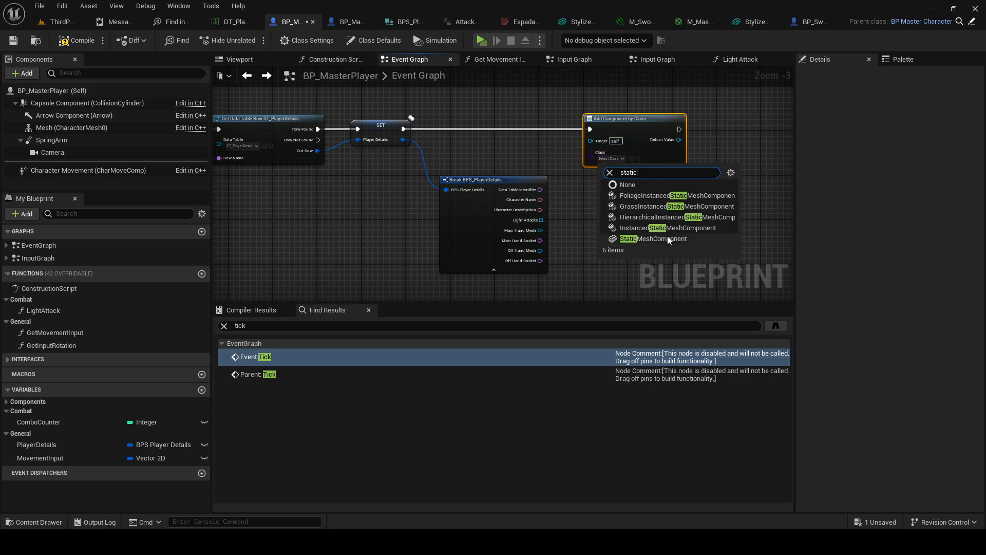
pyautogui.click(669, 239)
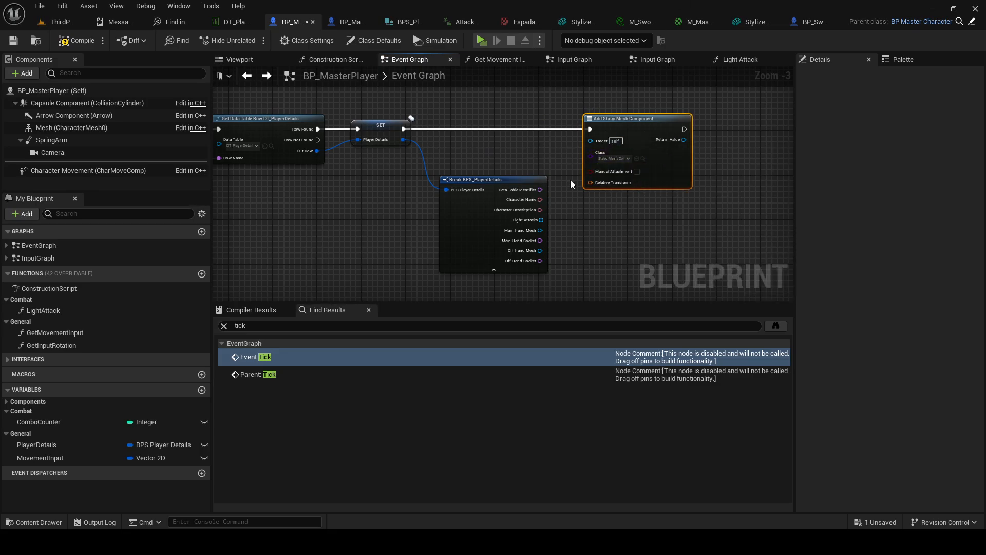
# Add an Attach Component To Component node from the Add Static Mesh Component node's return value
pyautogui.moveTo(642, 215); pyautogui.dragTo(493, 211, button='right')
pyautogui.moveTo(536, 135); pyautogui.dragTo(602, 136)
pyautogui.write('attach')
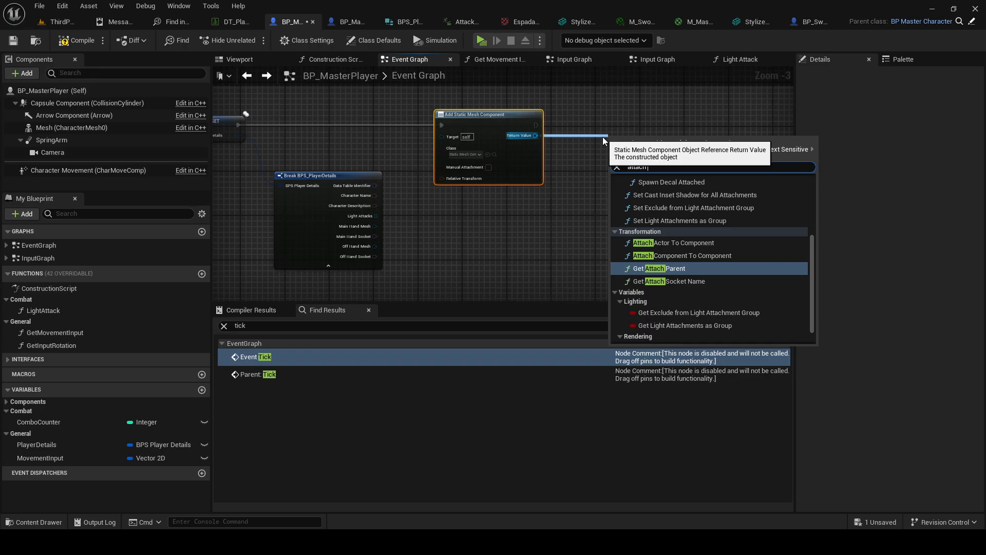
pyautogui.click(697, 256)
# Compile BP_MasterPlayer and save all assets
pyautogui.moveTo(477, 225); pyautogui.dragTo(520, 256, button='right')
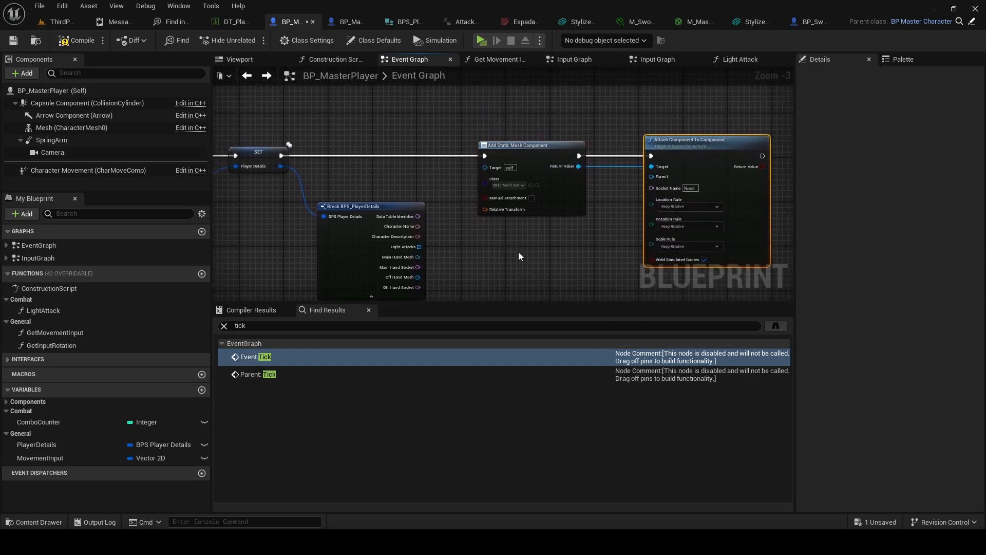
pyautogui.click(80, 40)
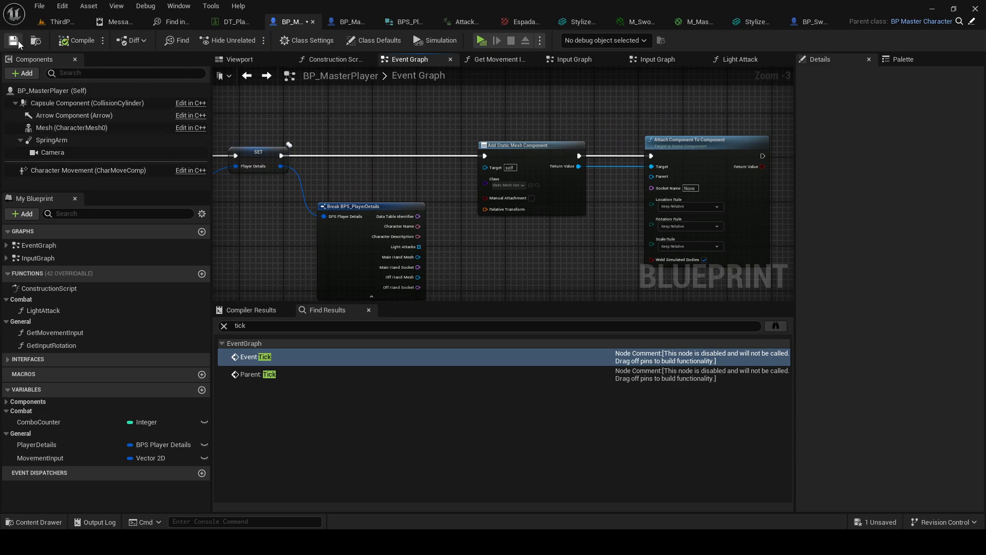
pyautogui.click(40, 6)
pyautogui.click(51, 67)
# Add a reference to the Mesh component, connect it to the attach node's Parent input and place it above the Add Static Mesh Component node
pyautogui.moveTo(82, 131); pyautogui.dragTo(565, 241)
pyautogui.click(571, 228)
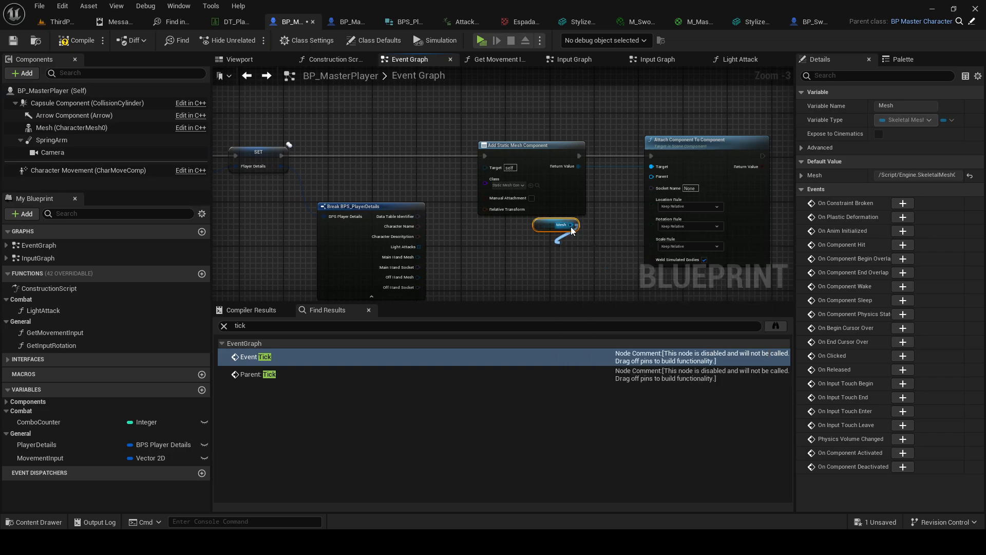
pyautogui.moveTo(656, 180); pyautogui.dragTo(654, 177)
pyautogui.moveTo(555, 224); pyautogui.dragTo(571, 119)
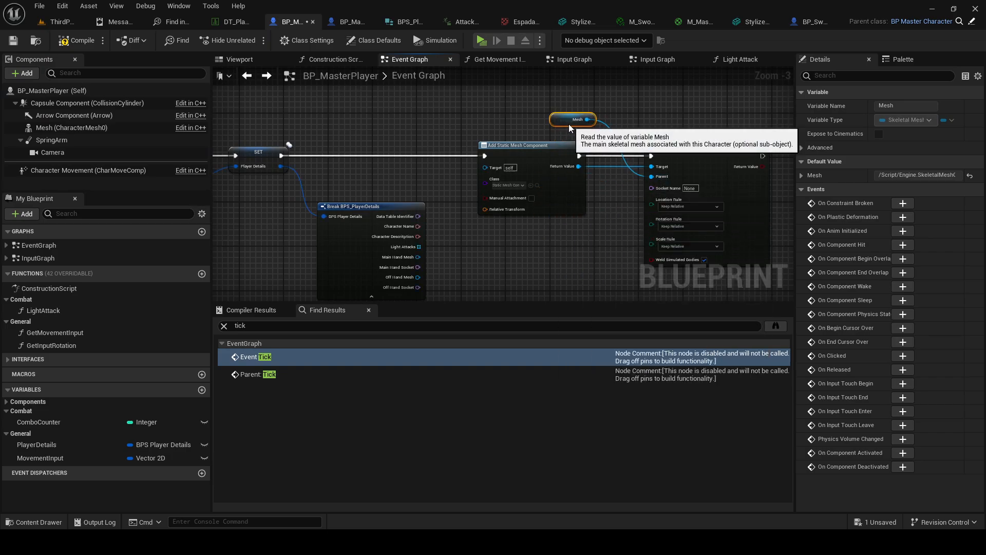
pyautogui.moveTo(624, 166); pyautogui.dragTo(505, 163, button='right')
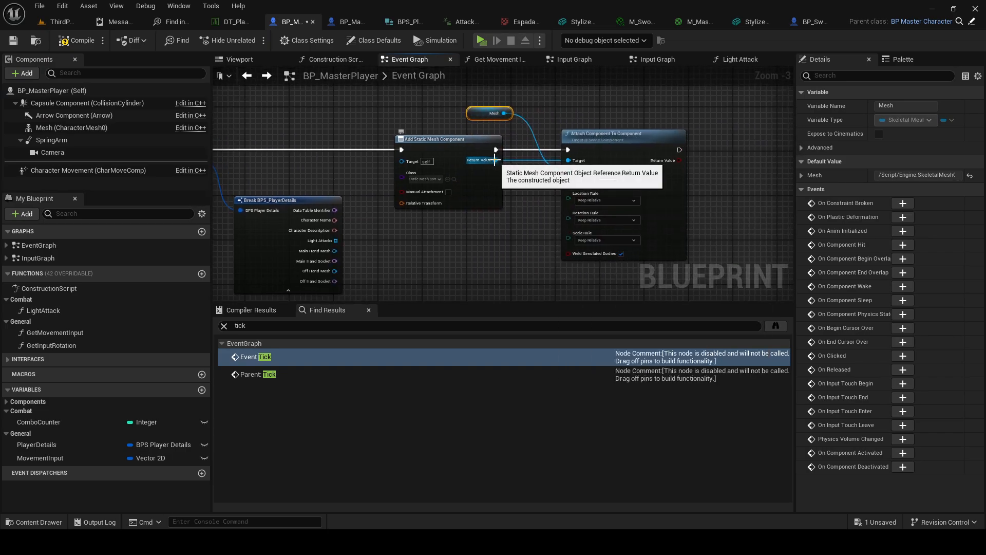
pyautogui.moveTo(494, 160); pyautogui.dragTo(705, 175)
pyautogui.write('set')
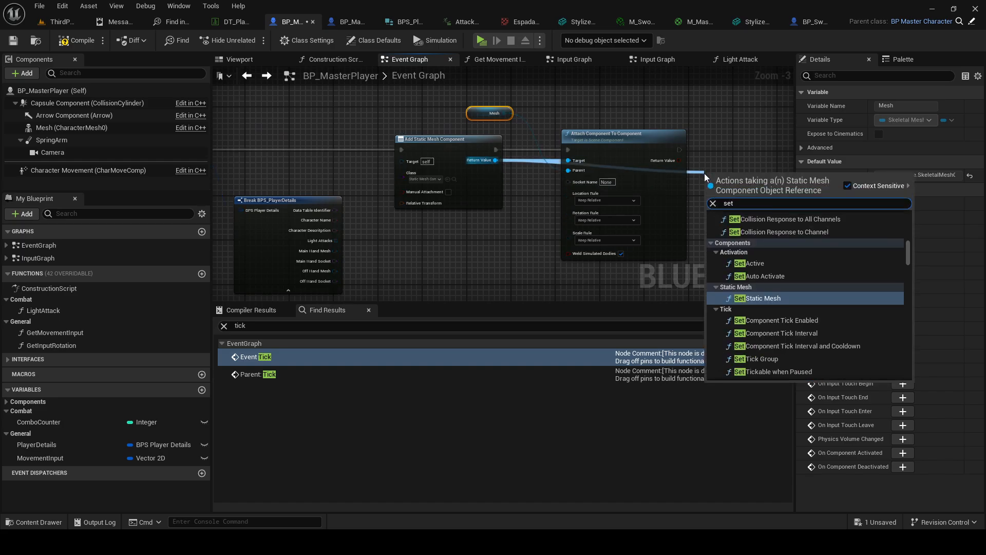
pyautogui.click(542, 214)
# Promote the Add Static Mesh Component return value to a MainHandMesh variable and chain its SET node after the attach node
pyautogui.rightClick(496, 161)
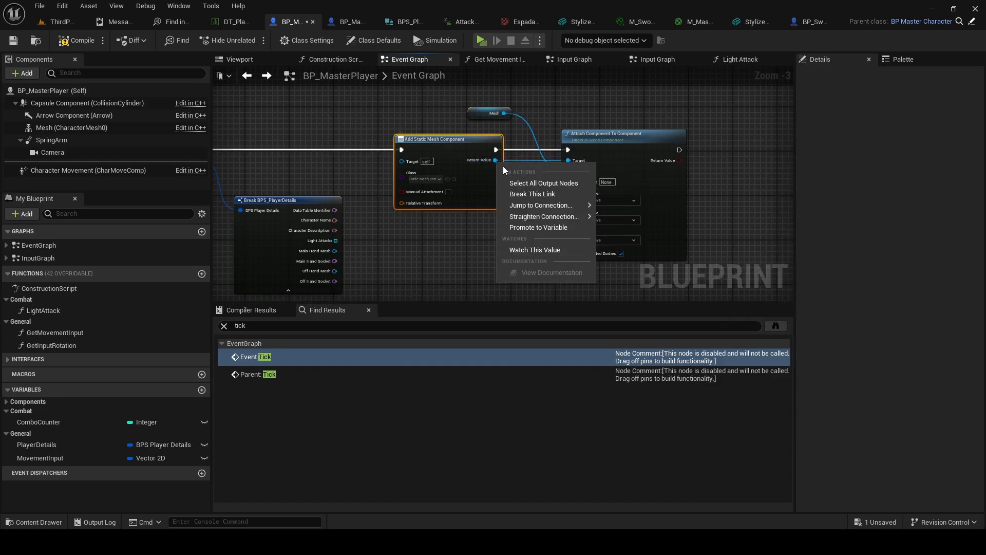
pyautogui.click(530, 229)
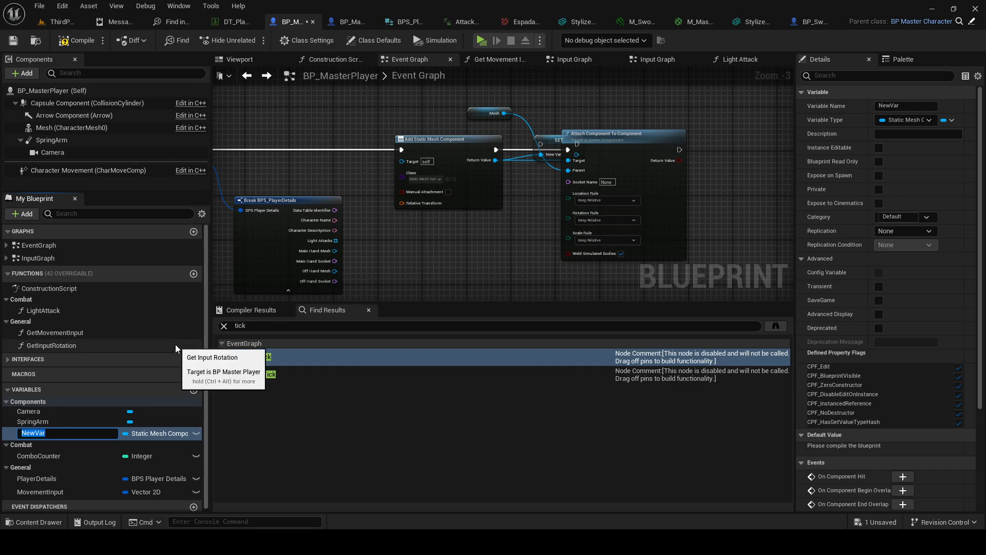
pyautogui.write('MainHandMesh')
pyautogui.press('Return')
pyautogui.moveTo(553, 135); pyautogui.dragTo(666, 157)
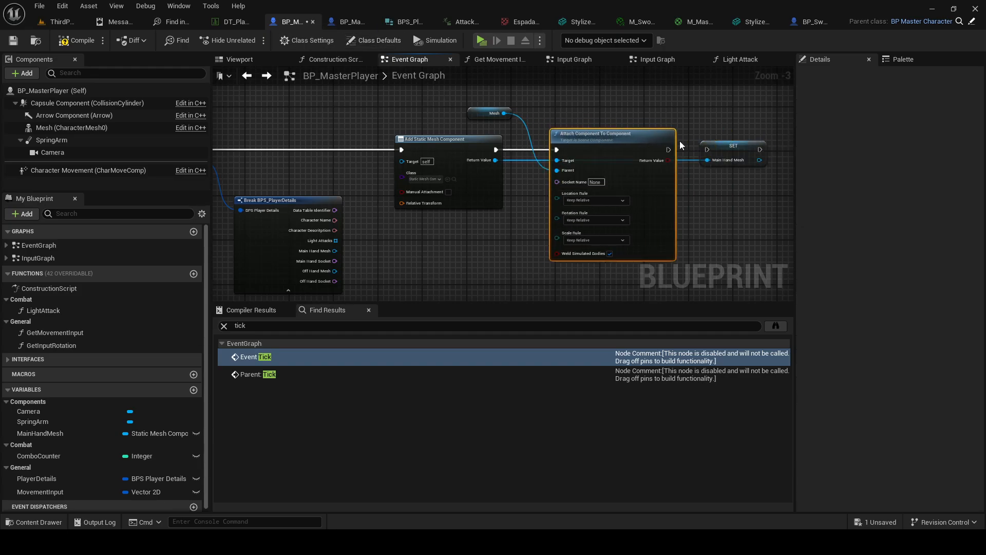
pyautogui.moveTo(668, 150); pyautogui.dragTo(707, 150)
# Route the MainHandMesh wire above the attach node, move the Mesh reference below the execution line, and save all assets
pyautogui.doubleClick(689, 161)
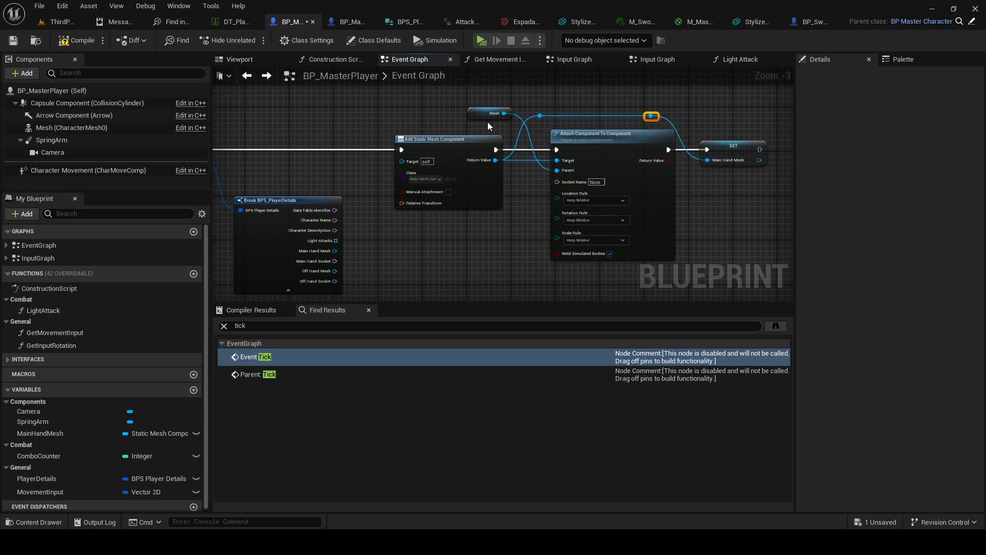
pyautogui.moveTo(485, 116); pyautogui.dragTo(485, 221)
pyautogui.scroll(-2, 488, 217)
pyautogui.click(434, 151)
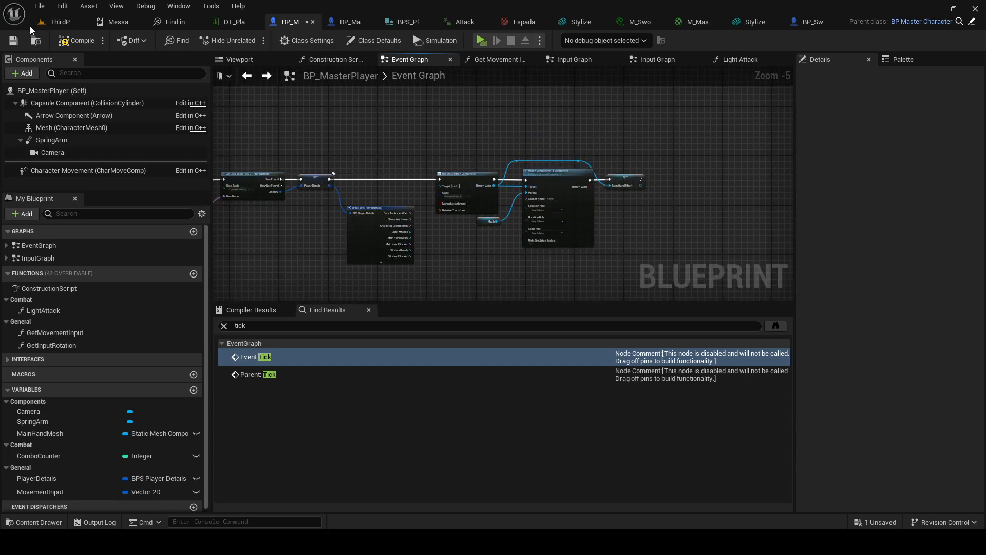
pyautogui.click(40, 6)
pyautogui.click(64, 68)
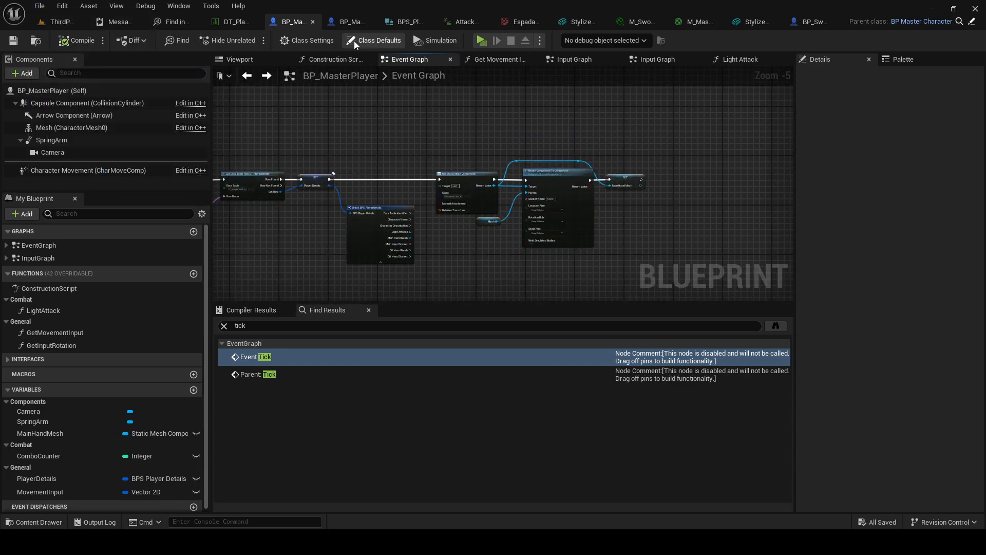
# In BP_MasterCharacter, add a Static Mesh component named MainHandMesh under the Mesh component
pyautogui.click(350, 24)
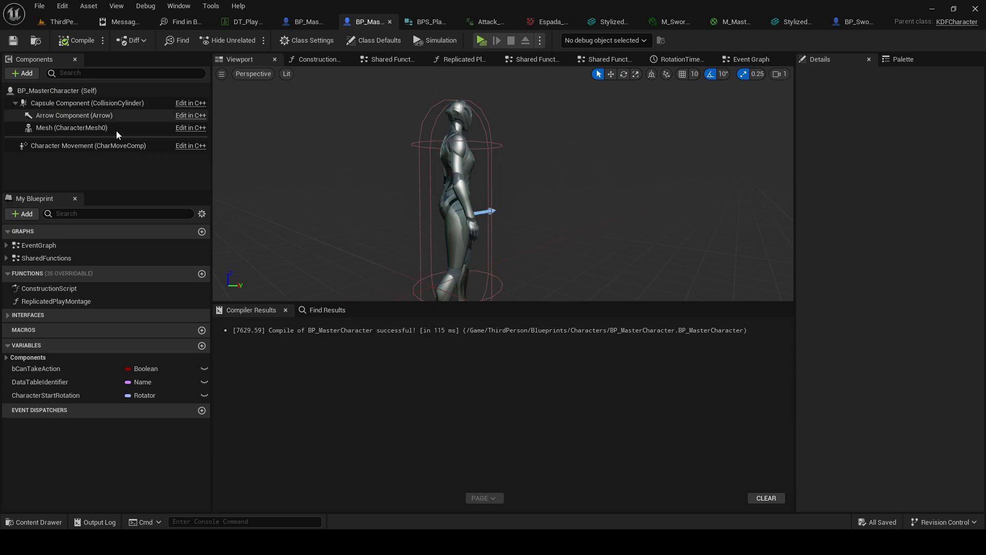
pyautogui.click(54, 126)
pyautogui.click(14, 41)
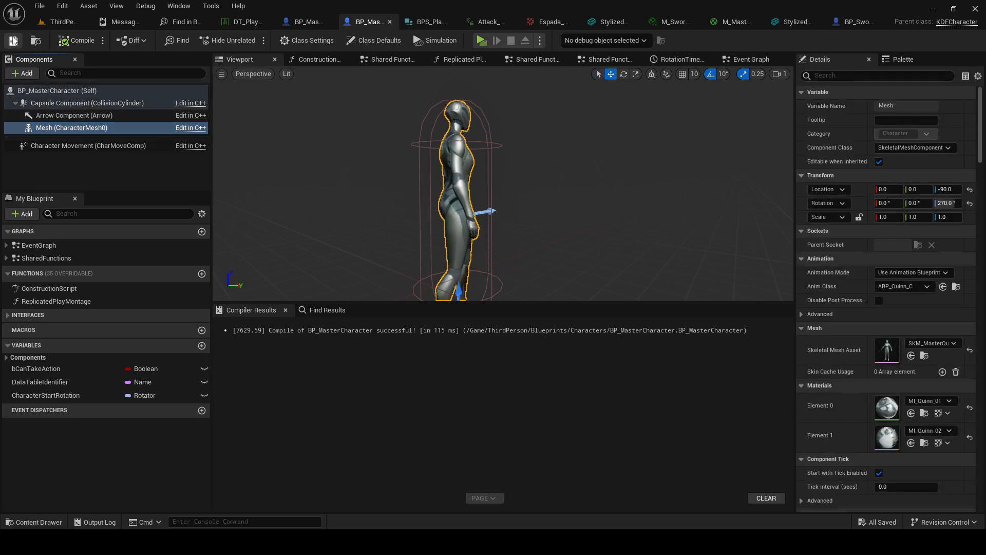
pyautogui.click(24, 74)
pyautogui.write('stat')
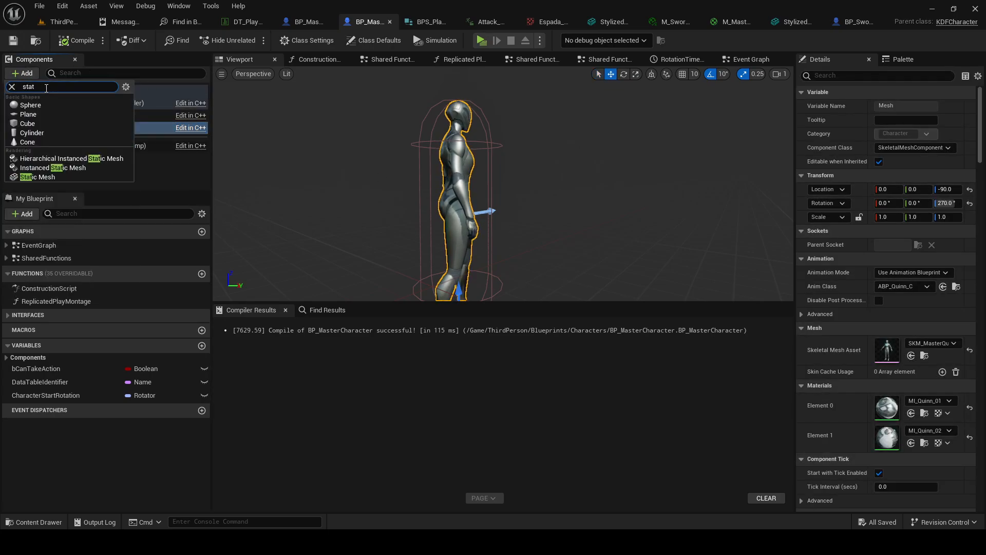
pyautogui.click(56, 178)
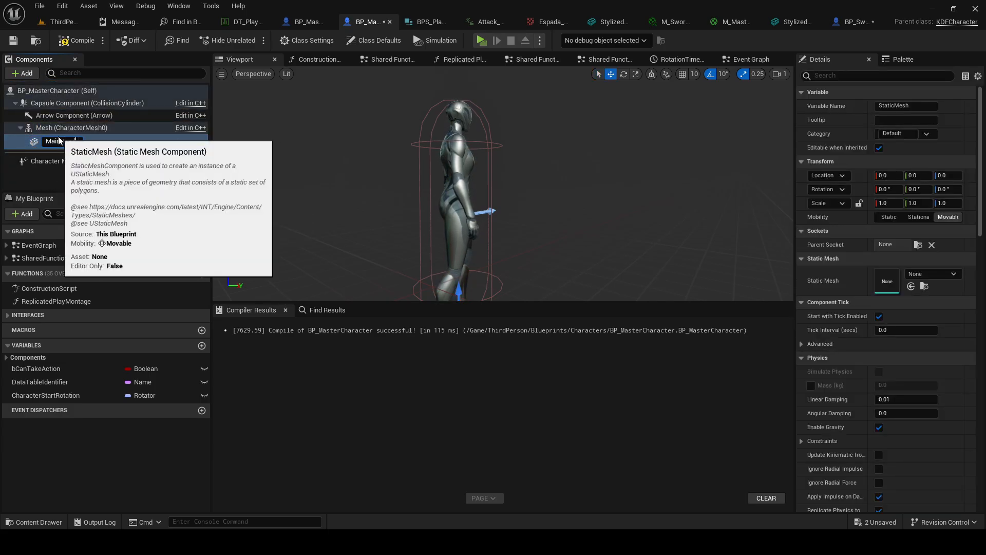
pyautogui.press('Return')
# Duplicate the MainHandMesh component as OffHandMesh and save all assets
pyautogui.click(67, 172)
pyautogui.click(69, 144)
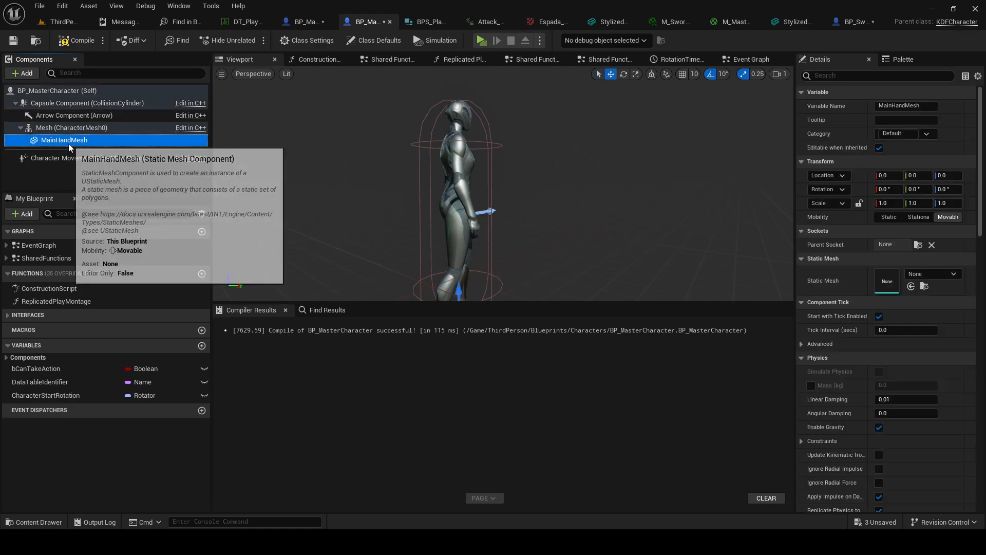
pyautogui.hotkey('ctrl', 'd')
pyautogui.write('OffHadn')
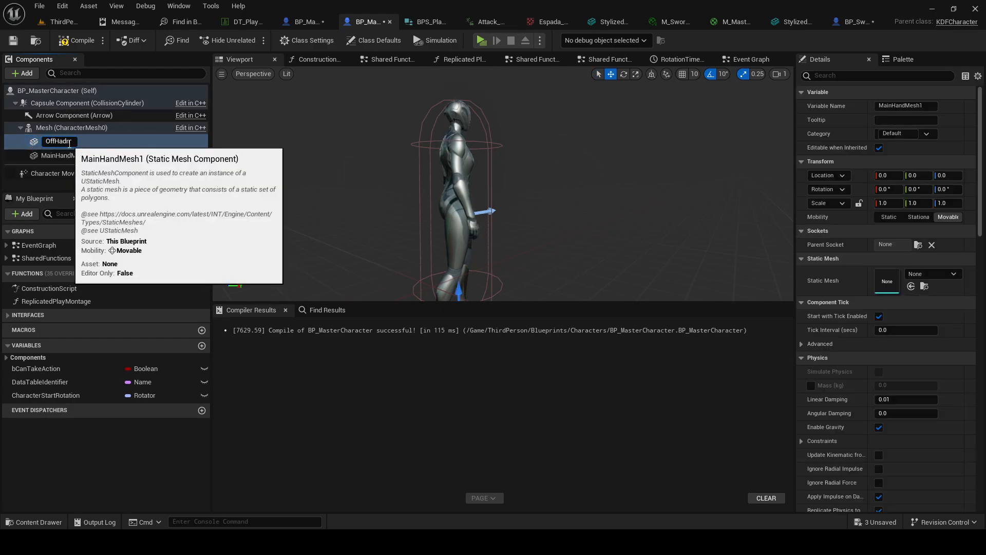
pyautogui.write('Mesh')
pyautogui.press('Return')
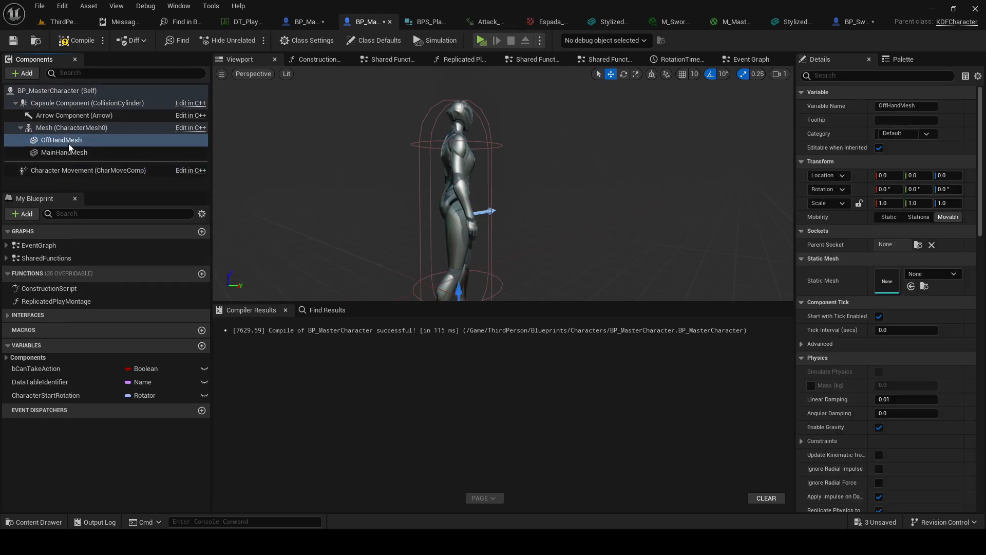
pyautogui.click(39, 6)
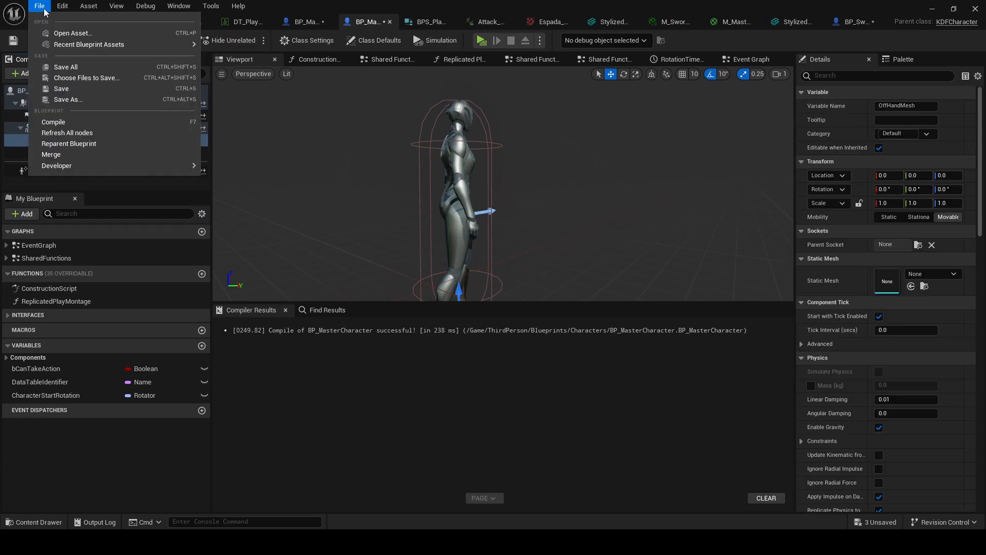
pyautogui.click(55, 66)
# In BP_MasterPlayer's event graph, delete the Add Static Mesh Component, Mesh, attach and SET Main Hand Mesh nodes with their reroutes
pyautogui.click(303, 22)
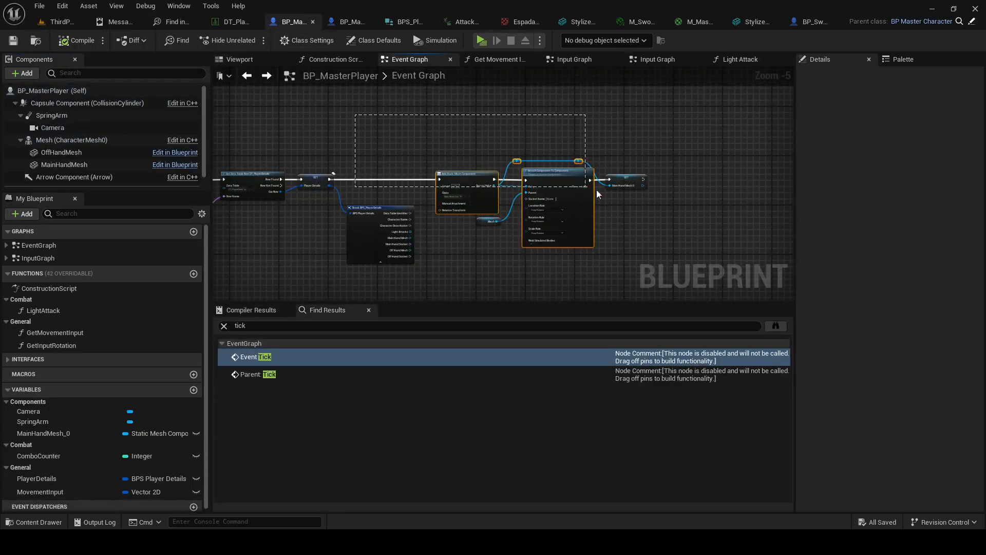
pyautogui.moveTo(596, 189); pyautogui.dragTo(598, 188)
pyautogui.press('Delete')
# Add references to the inherited MainHandMesh and OffHandMesh components above the Break BPS_PlayerDetails node
pyautogui.moveTo(669, 180); pyautogui.dragTo(568, 164, button='right')
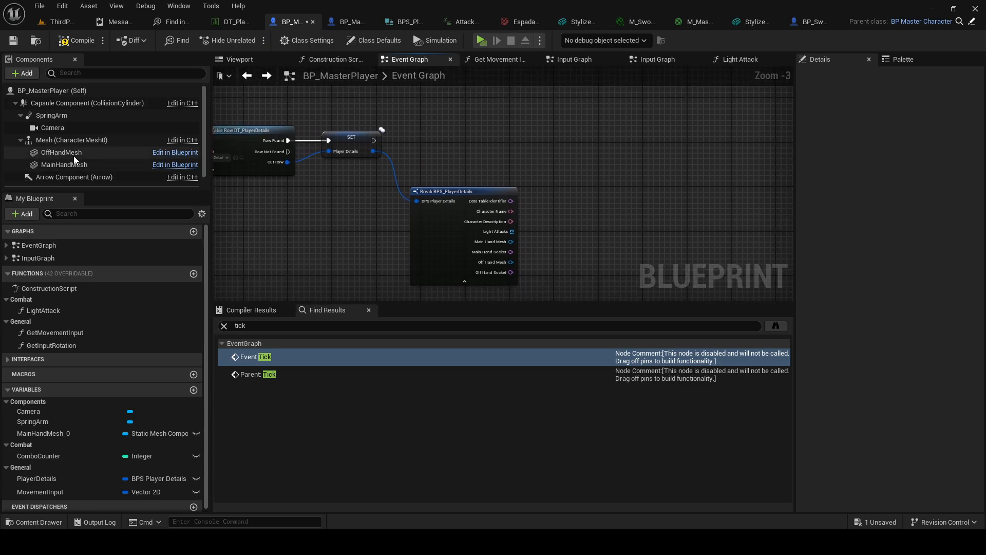
pyautogui.moveTo(47, 166); pyautogui.dragTo(494, 111)
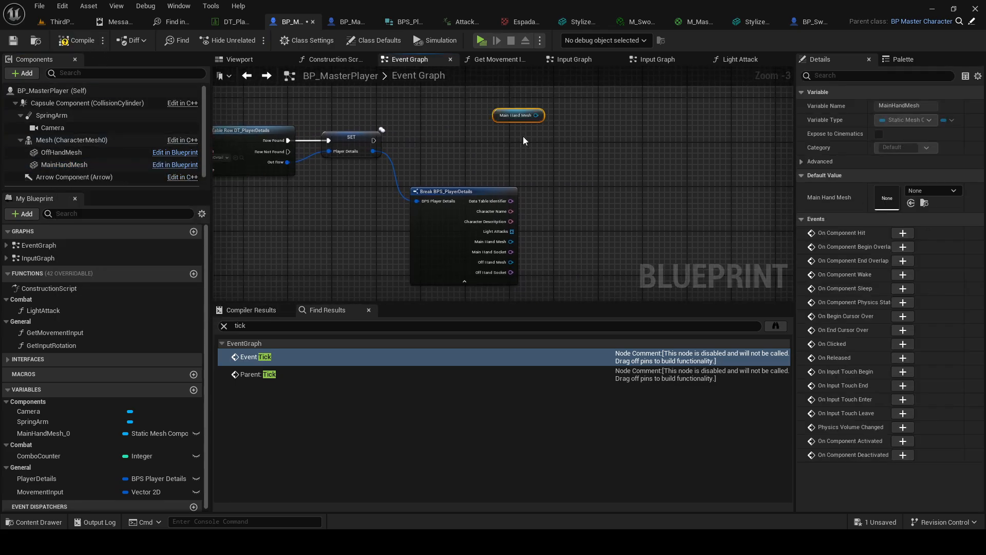
pyautogui.moveTo(95, 155); pyautogui.dragTo(575, 118)
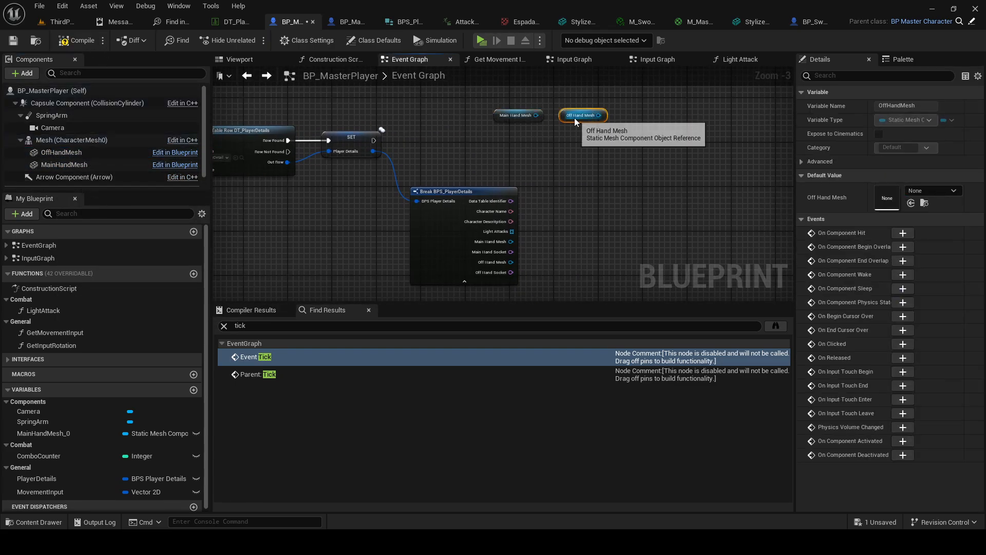
# Create a Set Static Mesh node targeting the Main Hand Mesh reference
pyautogui.moveTo(495, 146); pyautogui.dragTo(454, 173, button='right')
pyautogui.scroll(2, 455, 173)
pyautogui.moveTo(516, 136); pyautogui.dragTo(556, 165)
pyautogui.write('se')
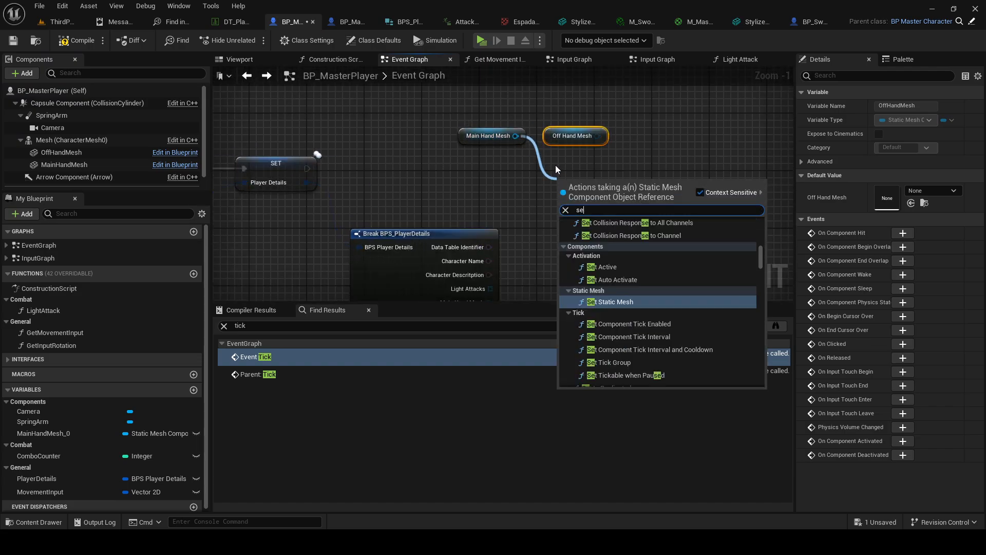
pyautogui.write('t static')
pyautogui.press('Return')
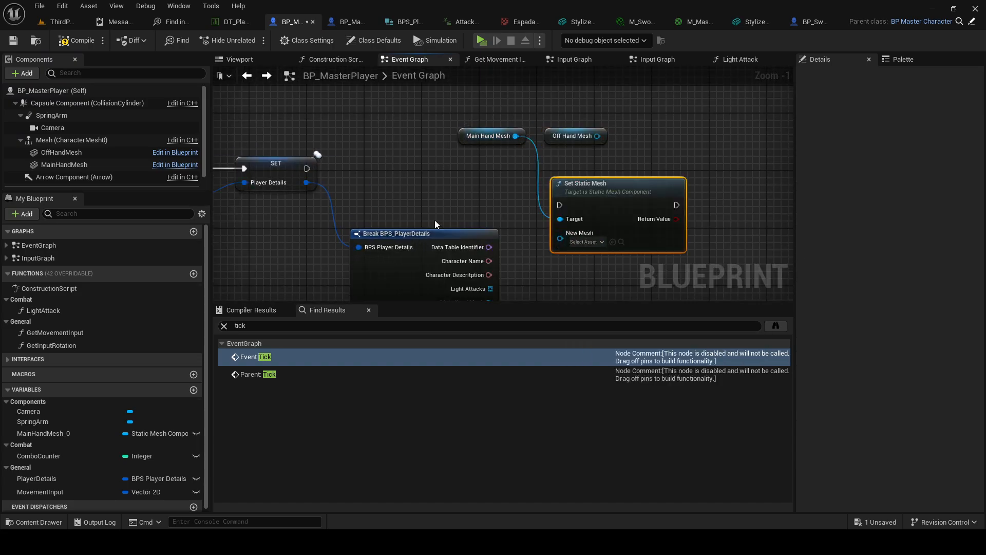
# Run Set Static Mesh after SET Player Details and feed its New Mesh from the Break node's Main Hand Mesh output
pyautogui.moveTo(307, 168); pyautogui.dragTo(673, 165)
pyautogui.moveTo(459, 143); pyautogui.dragTo(503, 201)
pyautogui.moveTo(490, 226); pyautogui.dragTo(474, 159, button='right')
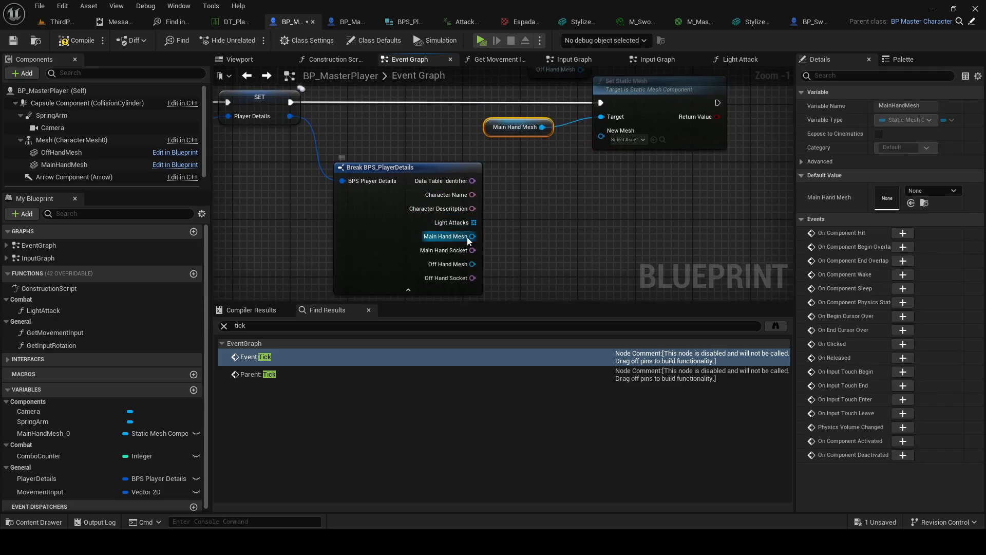
pyautogui.moveTo(470, 237); pyautogui.dragTo(601, 136)
pyautogui.moveTo(617, 192); pyautogui.dragTo(581, 226, button='right')
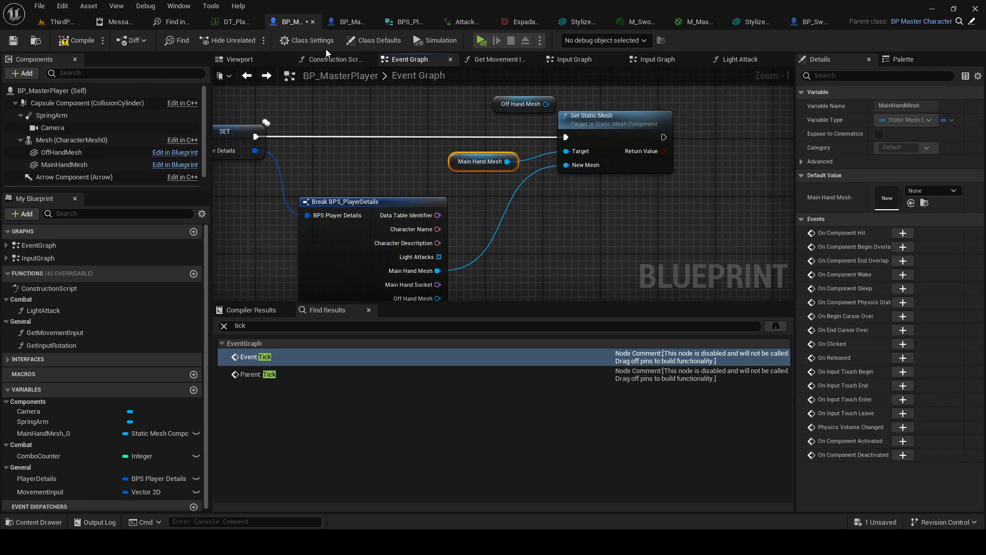
# Examine the node chain from Event BeginPlay to Set Static Mesh and the PlayerDetails variable's settings
pyautogui.moveTo(465, 117); pyautogui.dragTo(373, 147, button='right')
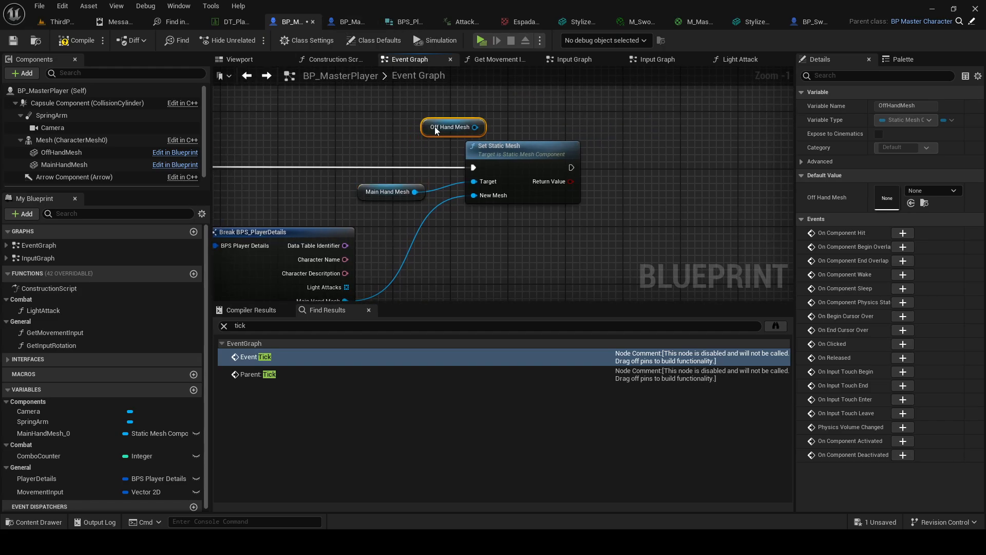
pyautogui.scroll(-2, 356, 210)
pyautogui.moveTo(356, 210); pyautogui.dragTo(534, 172, button='right')
pyautogui.moveTo(352, 104); pyautogui.dragTo(664, 240)
pyautogui.moveTo(535, 223); pyautogui.dragTo(689, 237, button='right')
pyautogui.moveTo(284, 143); pyautogui.dragTo(289, 144)
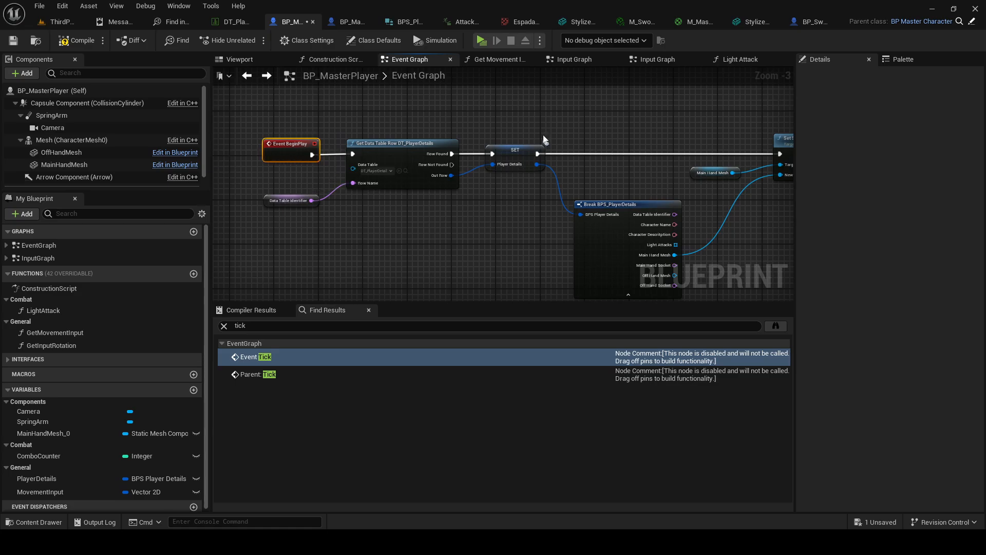
pyautogui.click(515, 150)
pyautogui.moveTo(329, 81); pyautogui.dragTo(189, 57, button='right')
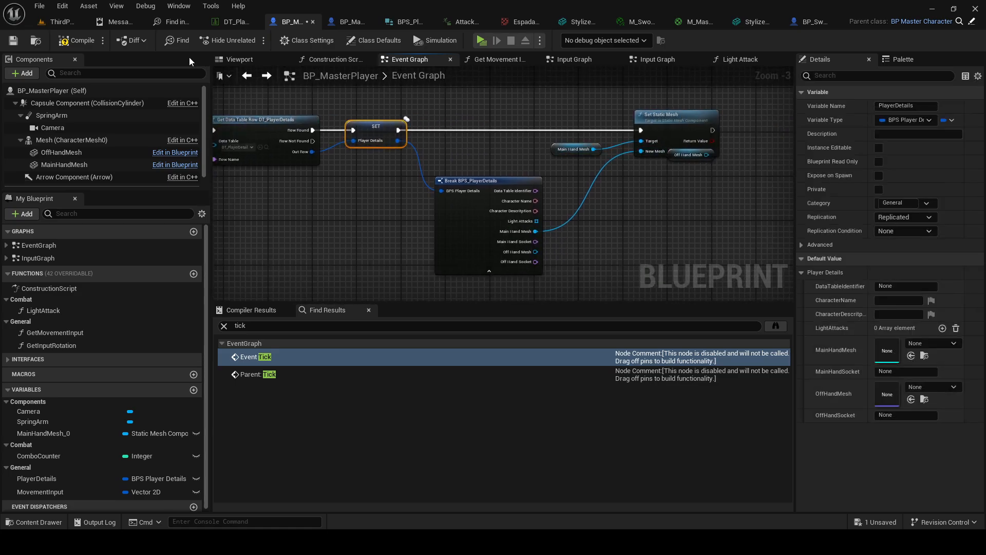
pyautogui.moveTo(690, 154); pyautogui.dragTo(629, 160, button='right')
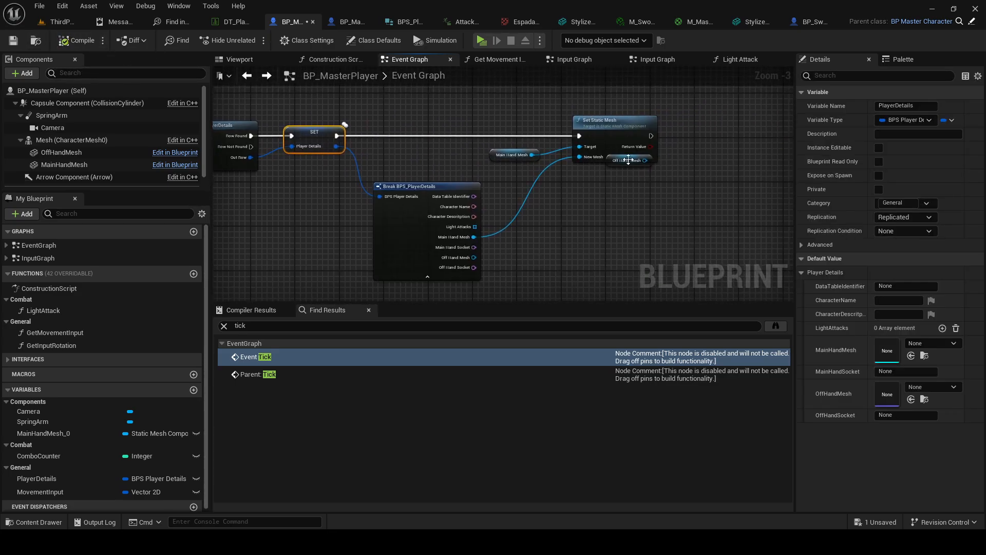
# Arrange the Main Hand Mesh and Off Hand Mesh references in a row above the Set Static Mesh node
pyautogui.moveTo(616, 160); pyautogui.dragTo(625, 194)
pyautogui.moveTo(512, 155); pyautogui.dragTo(520, 104)
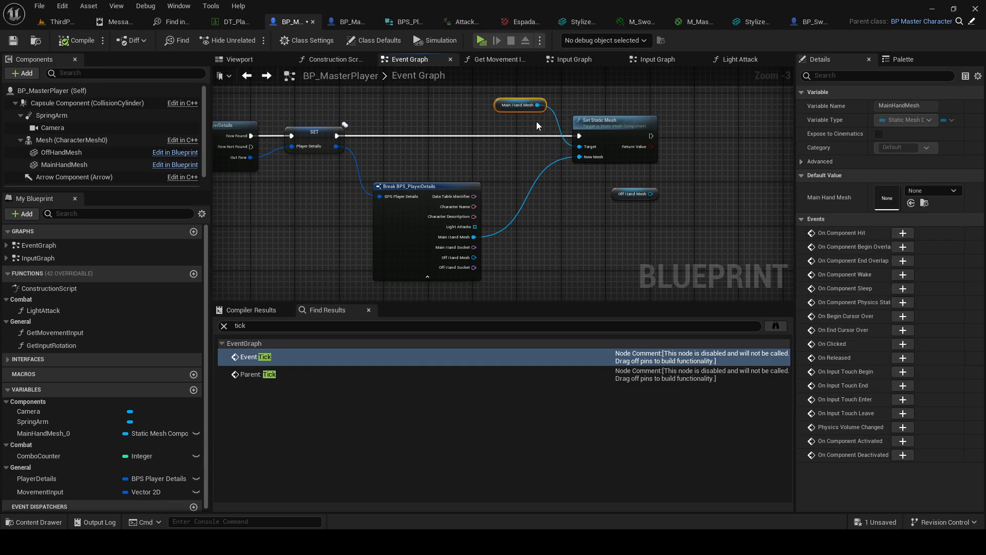
pyautogui.moveTo(537, 121); pyautogui.dragTo(451, 167, button='right')
pyautogui.moveTo(540, 150); pyautogui.dragTo(546, 150)
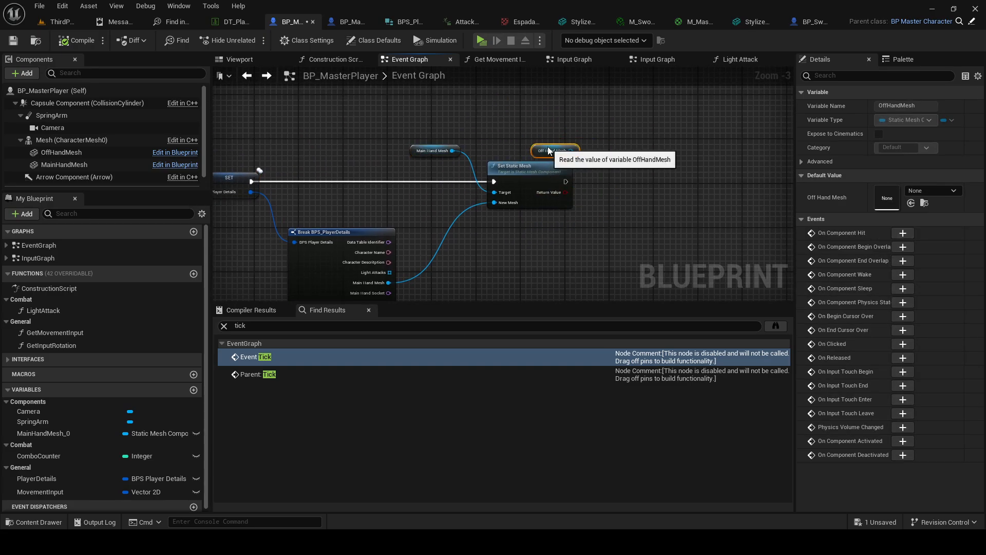
# Duplicate the Set Static Mesh node, chain the copy after the original, and connect Off Hand Mesh to its Target
pyautogui.click(539, 185)
pyautogui.hotkey('ctrl', 'c')
pyautogui.click(623, 166)
pyautogui.hotkey('ctrl', 'v')
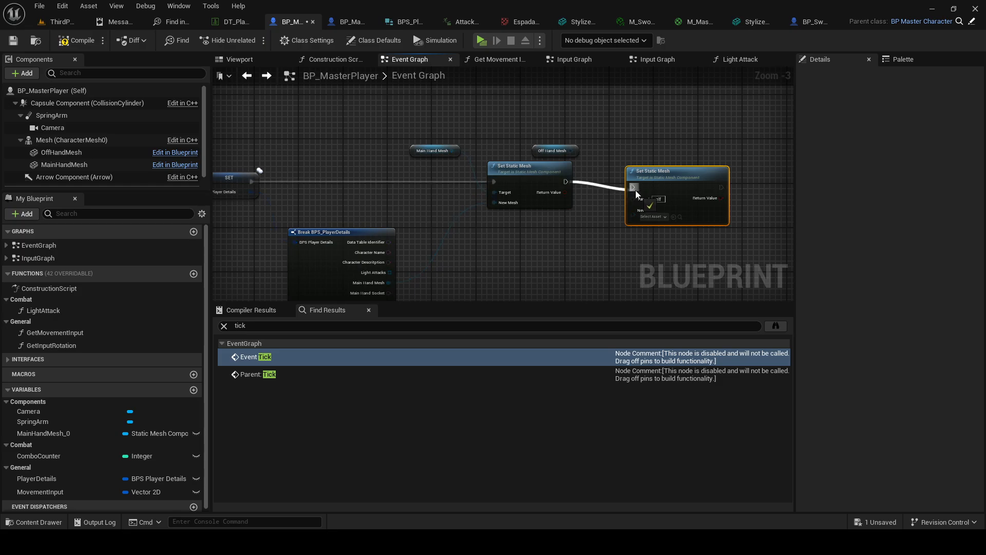
pyautogui.moveTo(665, 176); pyautogui.dragTo(671, 170)
pyautogui.moveTo(571, 151); pyautogui.dragTo(639, 193)
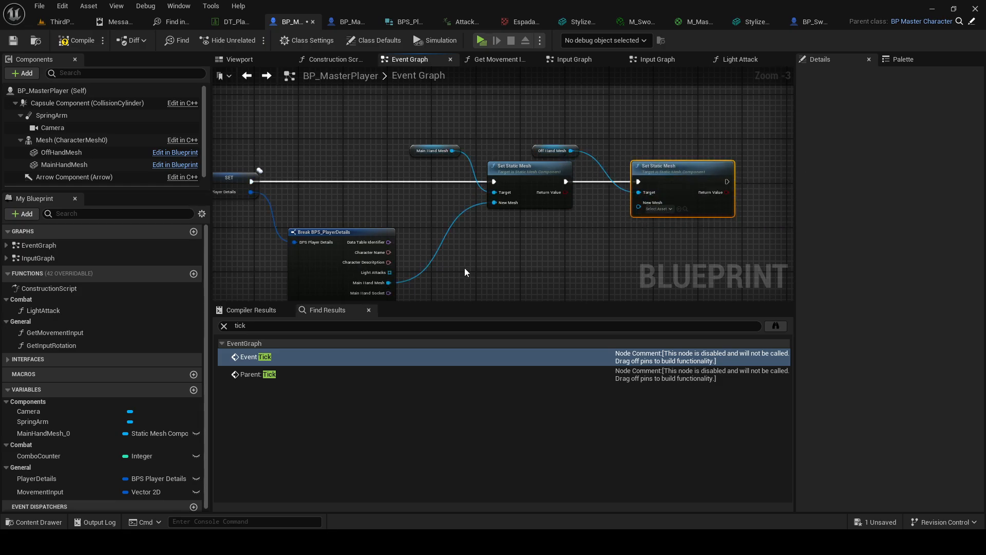
# Try to connect the Break node's Off Hand Mesh output to the second Set Static Mesh node's New Mesh input
pyautogui.moveTo(465, 272); pyautogui.dragTo(473, 245, button='right')
pyautogui.moveTo(399, 276); pyautogui.dragTo(635, 212)
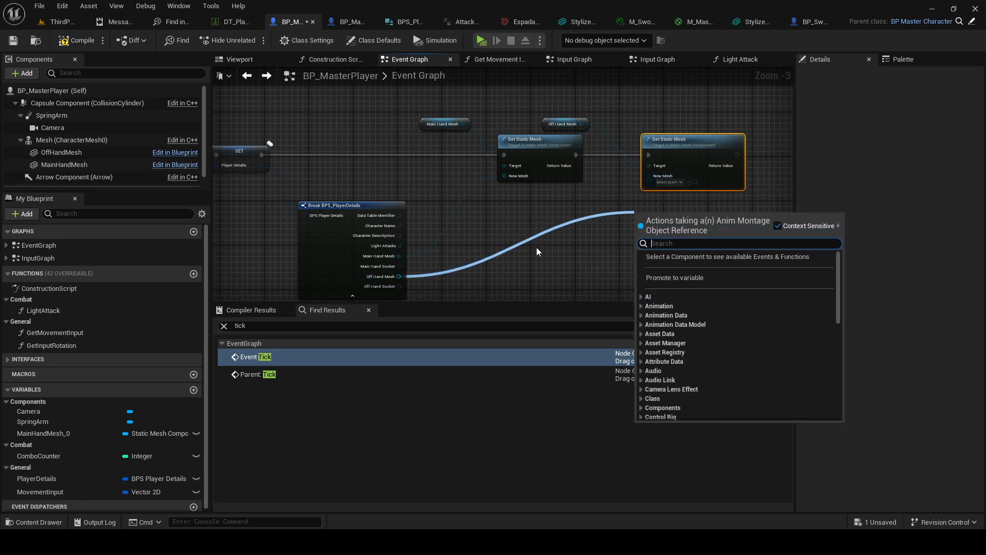
pyautogui.click(536, 248)
pyautogui.moveTo(670, 147); pyautogui.dragTo(664, 147)
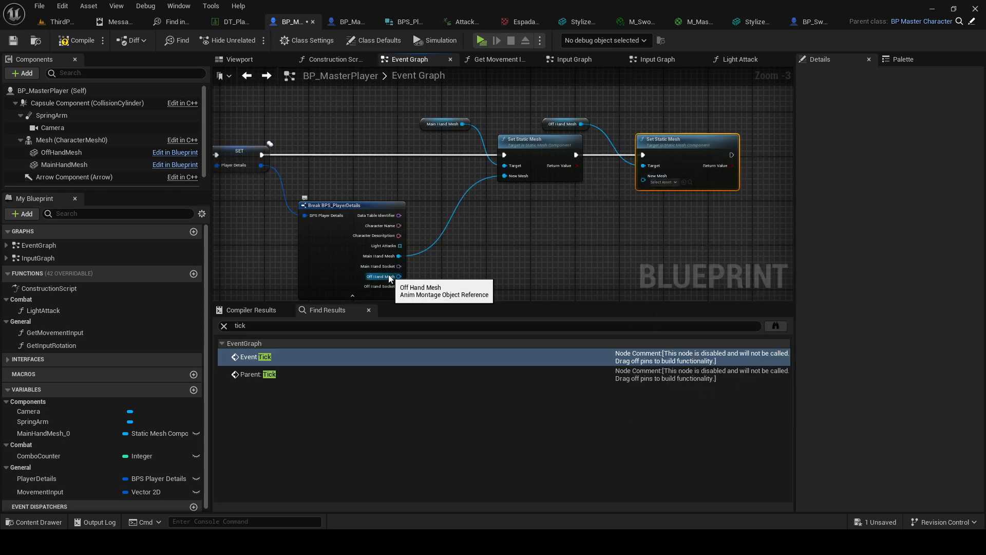
# Change the OffHandMesh variable in the player details structure to a Static Mesh object reference and save the structure
pyautogui.click(410, 24)
pyautogui.click(433, 182)
pyautogui.write('sta')
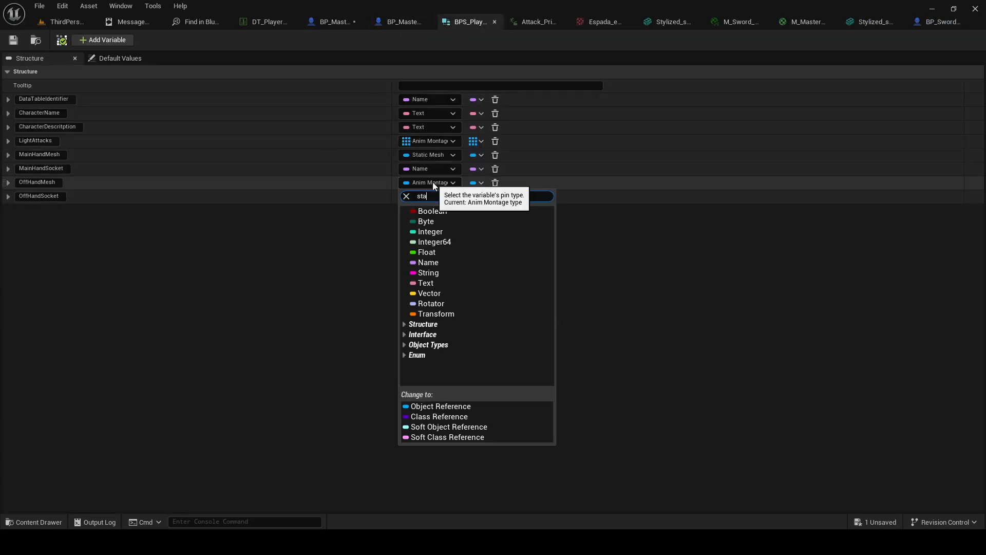
pyautogui.write('ticme')
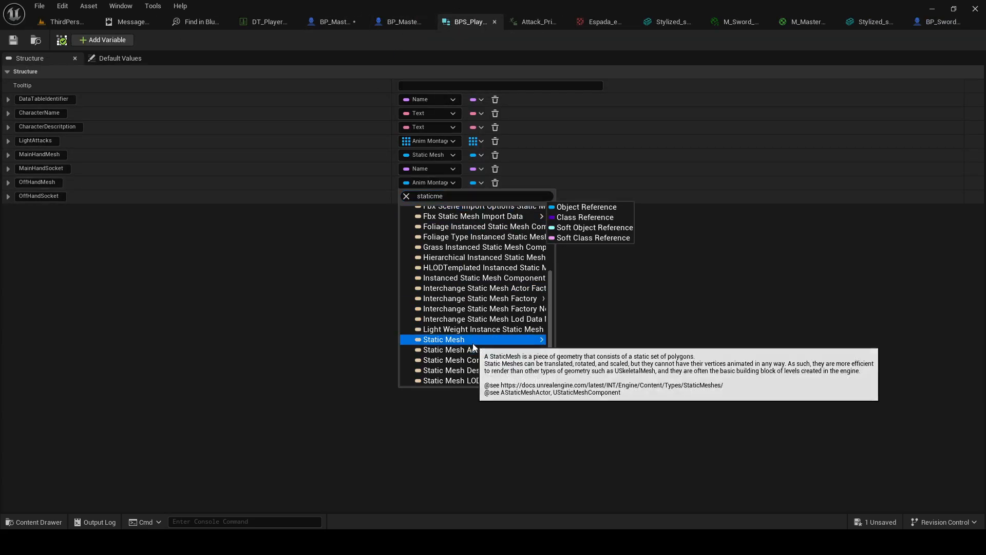
pyautogui.click(473, 340)
pyautogui.click(424, 184)
pyautogui.write('s')
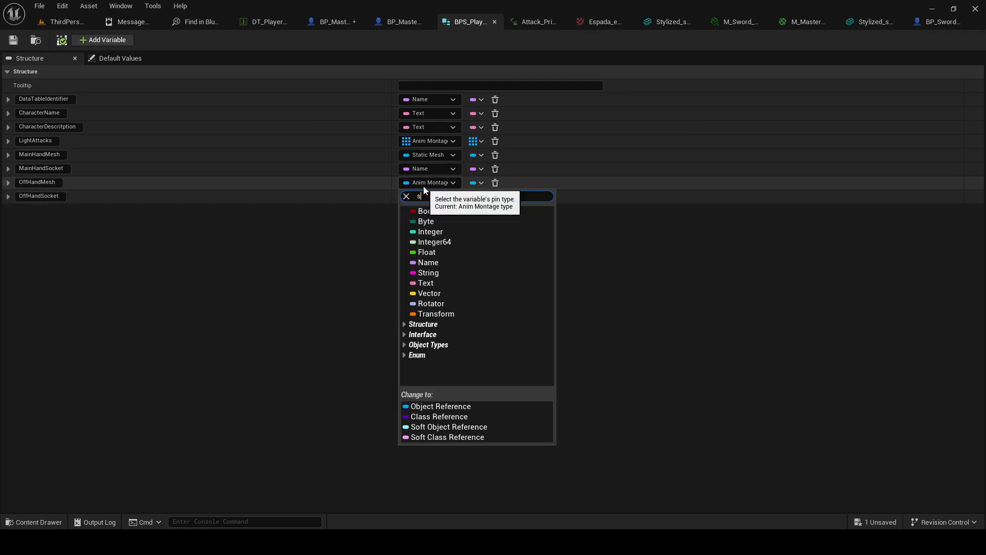
pyautogui.moveTo(463, 339)
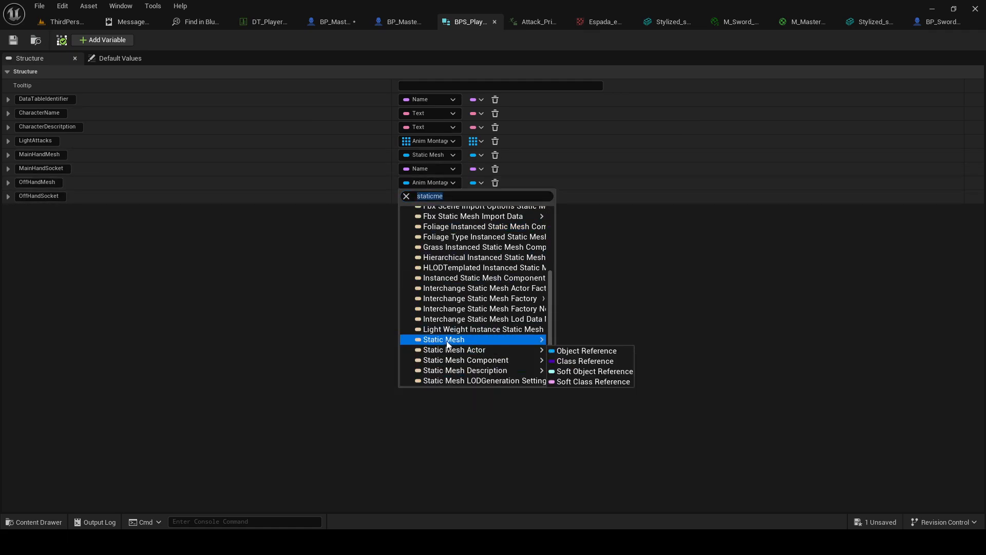
pyautogui.click(565, 341)
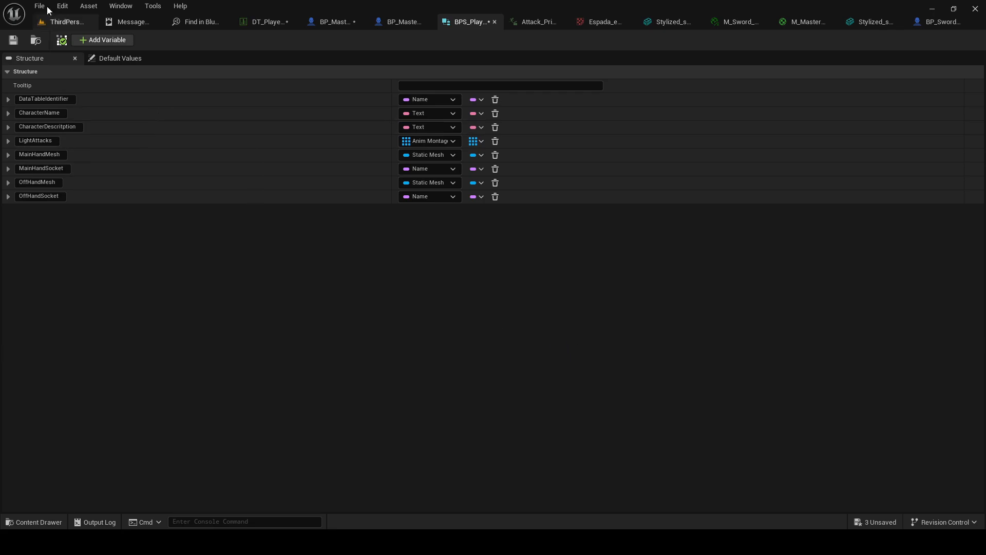
pyautogui.click(12, 40)
# In BP_MasterPlayer's event graph, connect the Break node's Off Hand Mesh output to the second Set Static Mesh node's New Mesh input
pyautogui.click(393, 22)
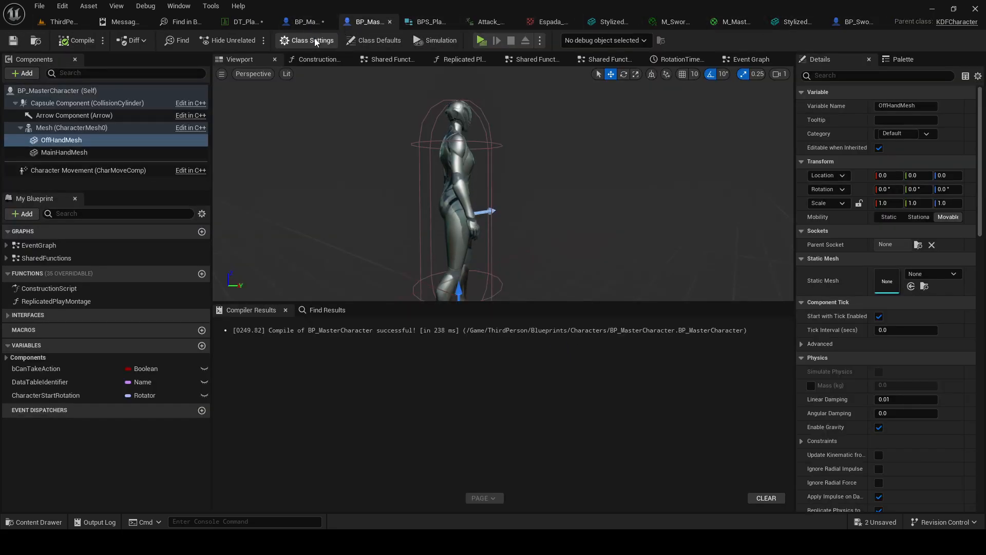
pyautogui.click(301, 26)
pyautogui.moveTo(519, 238); pyautogui.dragTo(475, 223, button='right')
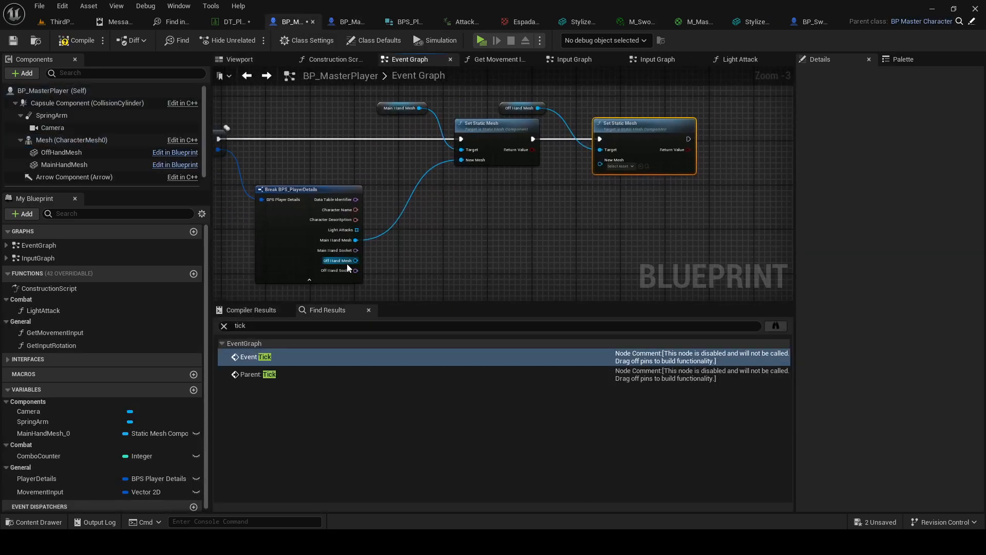
pyautogui.moveTo(348, 263); pyautogui.dragTo(614, 172)
pyautogui.moveTo(321, 212); pyautogui.dragTo(393, 215, button='right')
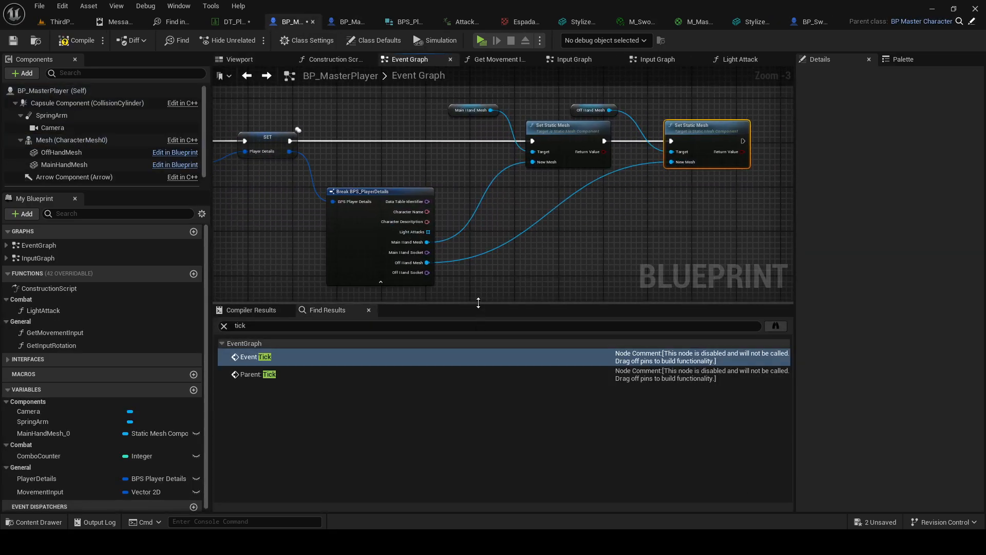
# Enlarge the graph area and add a reference to the character's Mesh component below the second Set Static Mesh node
pyautogui.moveTo(474, 303); pyautogui.dragTo(473, 373)
pyautogui.moveTo(510, 277); pyautogui.dragTo(502, 321, button='right')
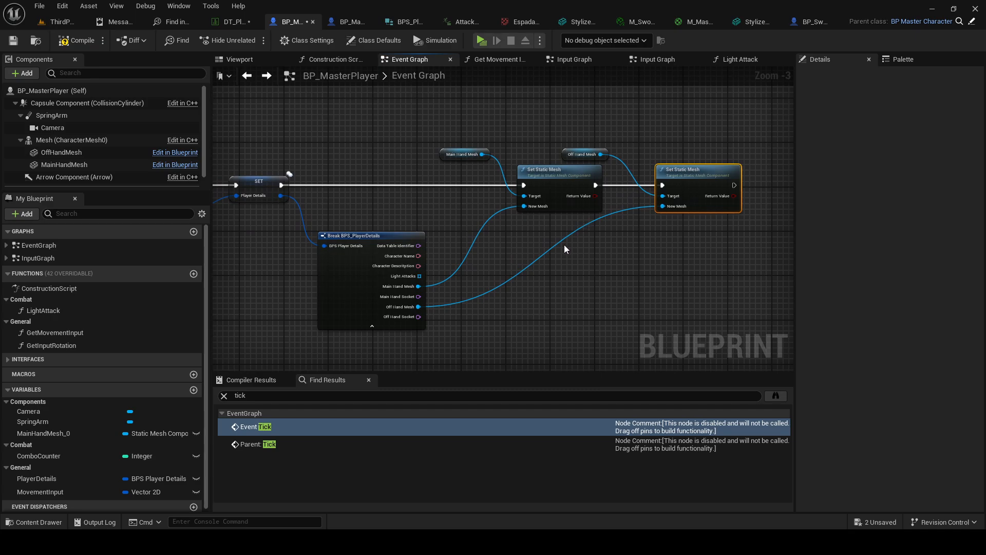
pyautogui.moveTo(564, 245); pyautogui.dragTo(534, 255, button='right')
pyautogui.moveTo(581, 165); pyautogui.dragTo(513, 186, button='right')
pyautogui.click(483, 189)
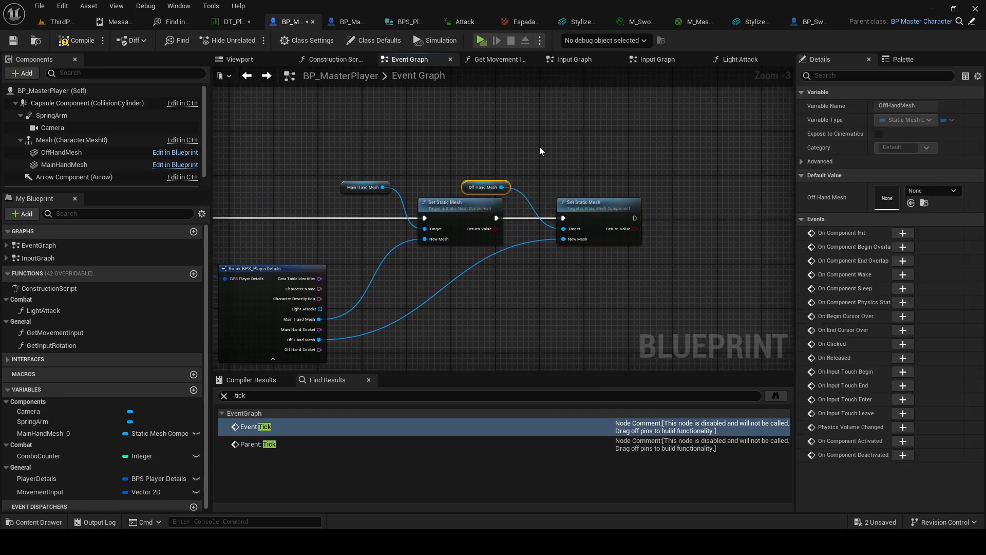
pyautogui.moveTo(540, 147); pyautogui.dragTo(560, 147, button='right')
pyautogui.click(560, 147)
pyautogui.moveTo(88, 140); pyautogui.dragTo(636, 284)
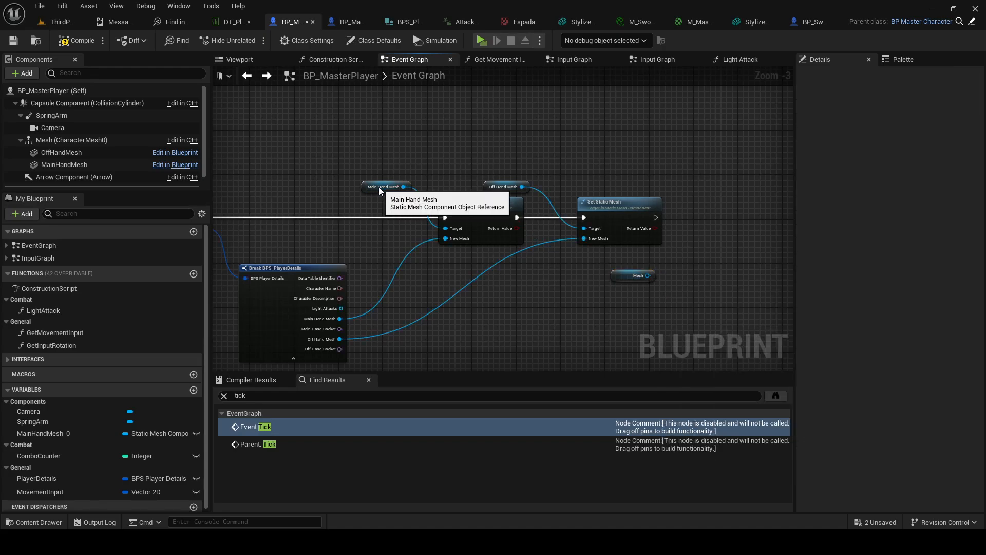
# Duplicate the Main Hand Mesh reference and create an Attach Component To Component node from it, placed past the second Set Static Mesh node
pyautogui.click(383, 187)
pyautogui.hotkey('ctrl', 'c')
pyautogui.hotkey('ctrl', 'v')
pyautogui.moveTo(631, 165); pyautogui.dragTo(656, 168)
pyautogui.write('attac')
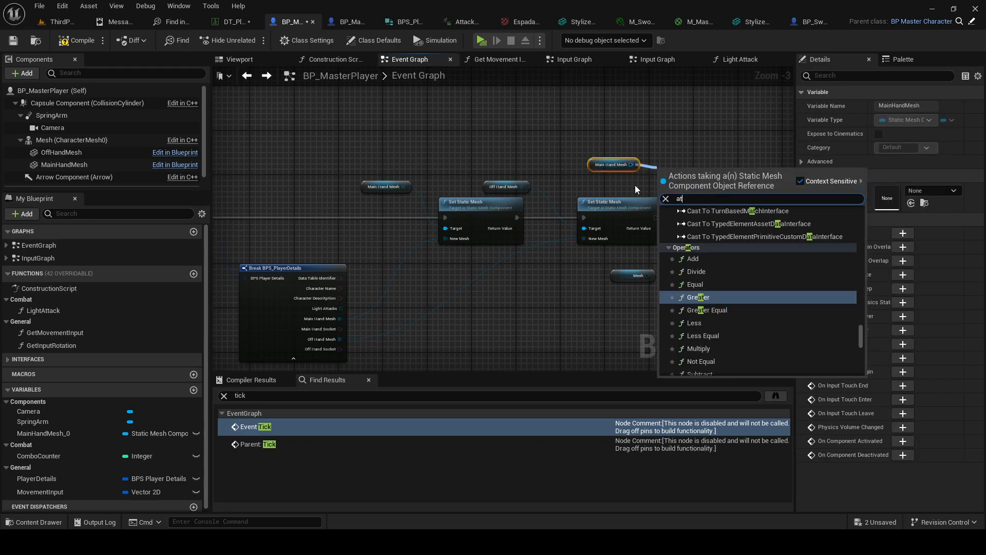
pyautogui.press('BackSpace')
pyautogui.write('tch')
pyautogui.press('BackSpace')
pyautogui.press('BackSpace')
pyautogui.press('BackSpace')
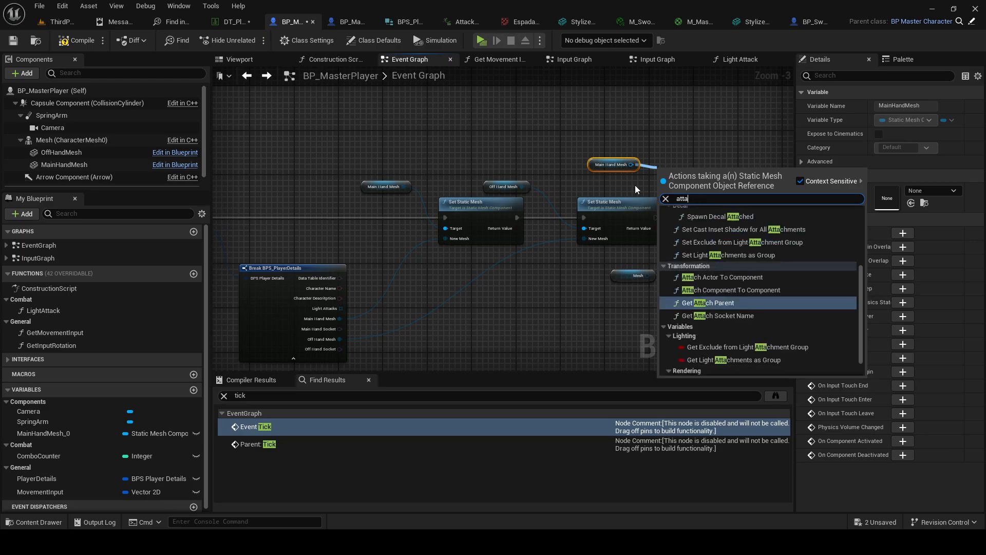
pyautogui.write('t')
pyautogui.press('BackSpace')
pyautogui.write('ch')
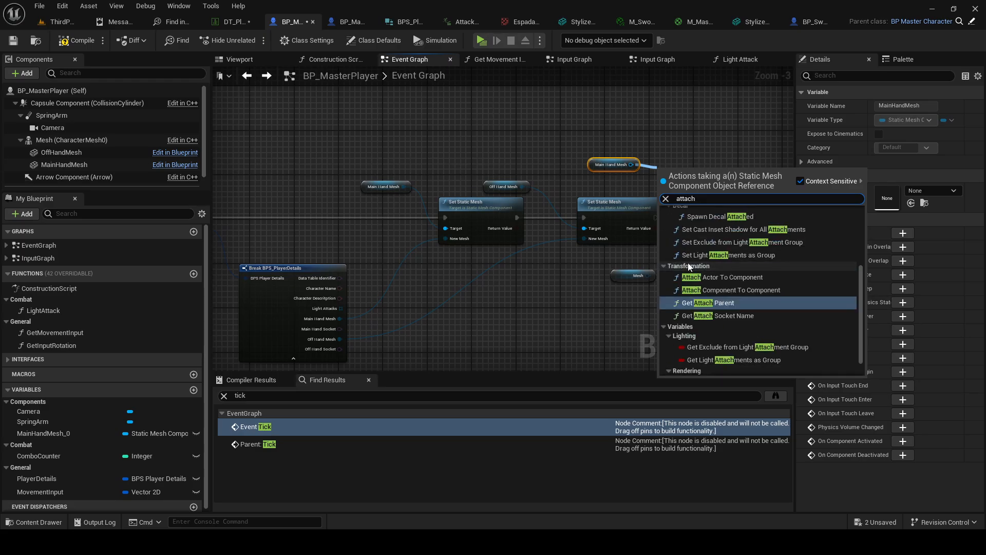
pyautogui.click(729, 291)
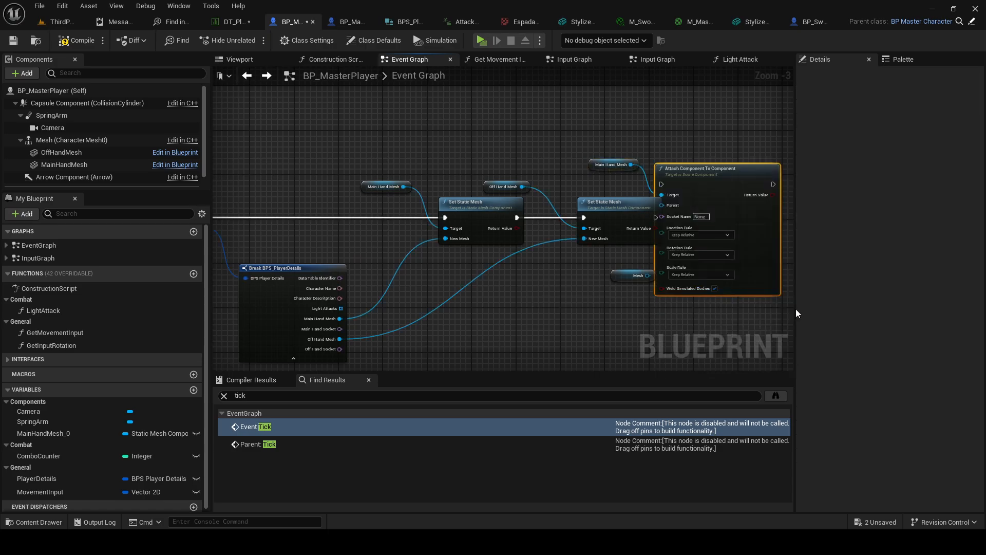
pyautogui.moveTo(755, 255); pyautogui.dragTo(621, 254)
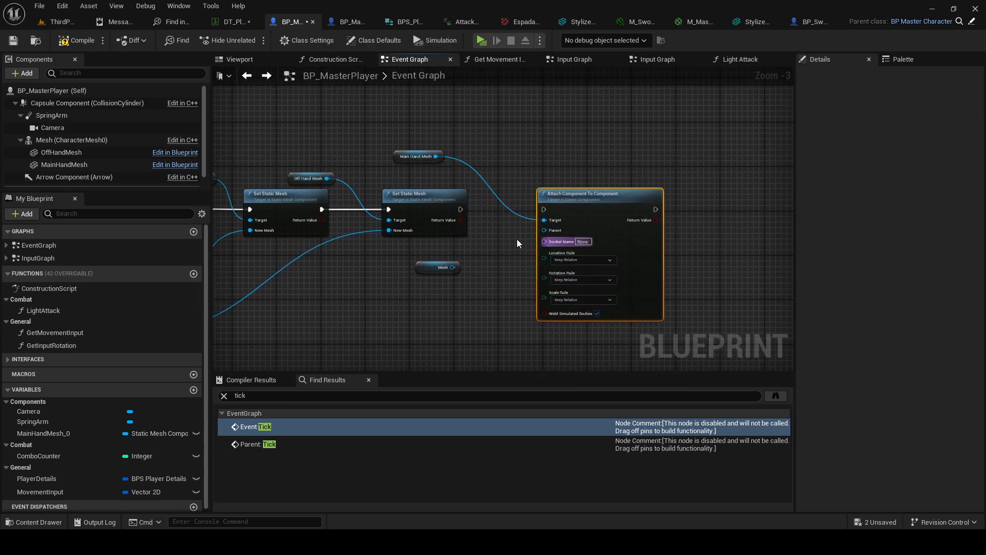
# Chain the attach node after the second Set Static Mesh node, connect Mesh to its Parent input, and group both references above
pyautogui.moveTo(460, 209); pyautogui.dragTo(546, 211)
pyautogui.moveTo(402, 157); pyautogui.dragTo(436, 162)
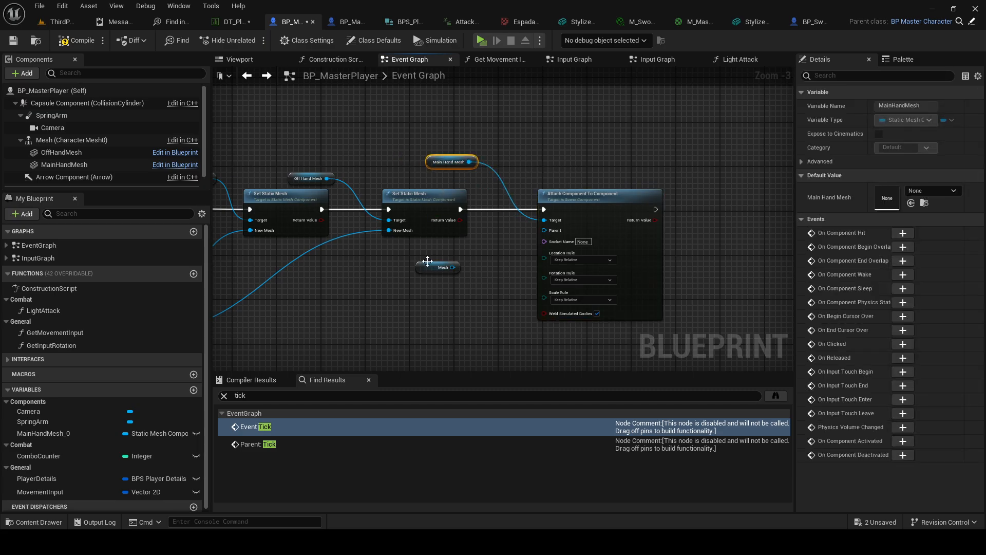
pyautogui.moveTo(452, 267); pyautogui.dragTo(492, 249)
pyautogui.moveTo(550, 232); pyautogui.dragTo(549, 232)
pyautogui.moveTo(429, 268); pyautogui.dragTo(446, 179)
# Duplicate the attach node with its Main Hand Mesh and Mesh references, and chain the copy after the original
pyautogui.moveTo(443, 139); pyautogui.dragTo(482, 178)
pyautogui.moveTo(689, 208); pyautogui.dragTo(565, 209, button='right')
pyautogui.hotkey('ctrl', 'c')
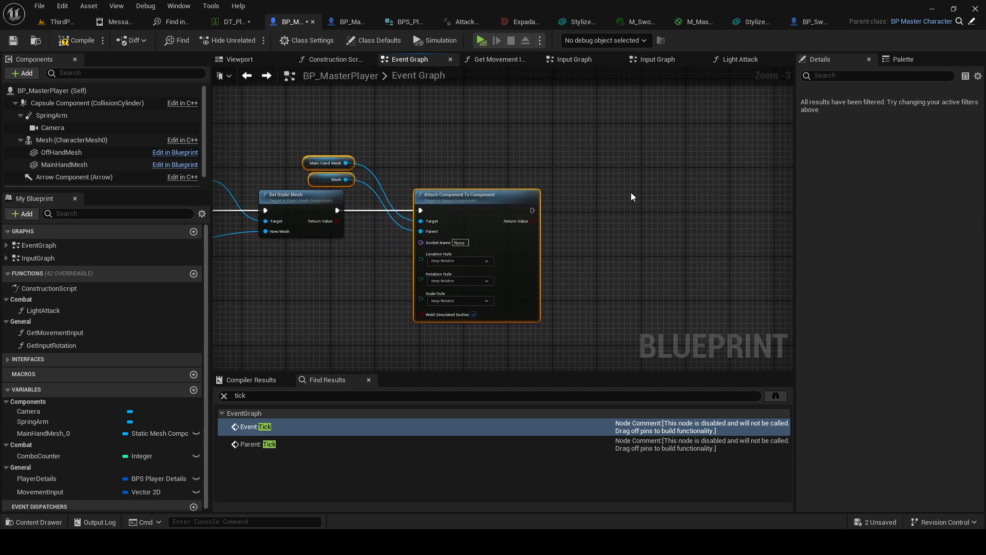
pyautogui.hotkey('ctrl', 'v')
pyautogui.moveTo(533, 210); pyautogui.dragTo(717, 228)
pyautogui.moveTo(619, 151); pyautogui.dragTo(716, 199)
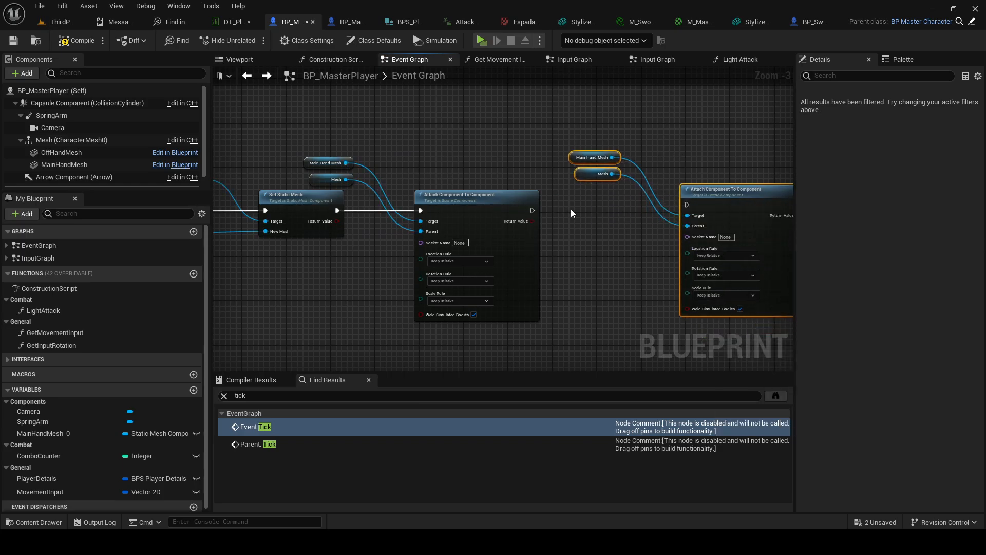
pyautogui.moveTo(532, 211); pyautogui.dragTo(687, 208)
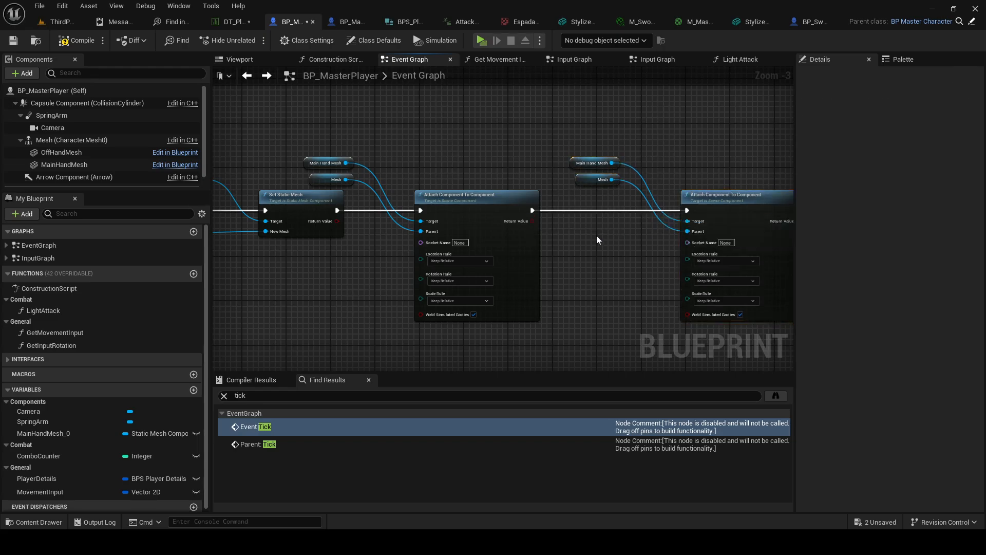
# Connect Main Hand Socket to the first attach node's Socket Name and Off Hand Socket to the second one's Socket Name
pyautogui.scroll(-1, 497, 251)
pyautogui.scroll(-1, 358, 267)
pyautogui.scroll(1, 354, 264)
pyautogui.scroll(1, 324, 253)
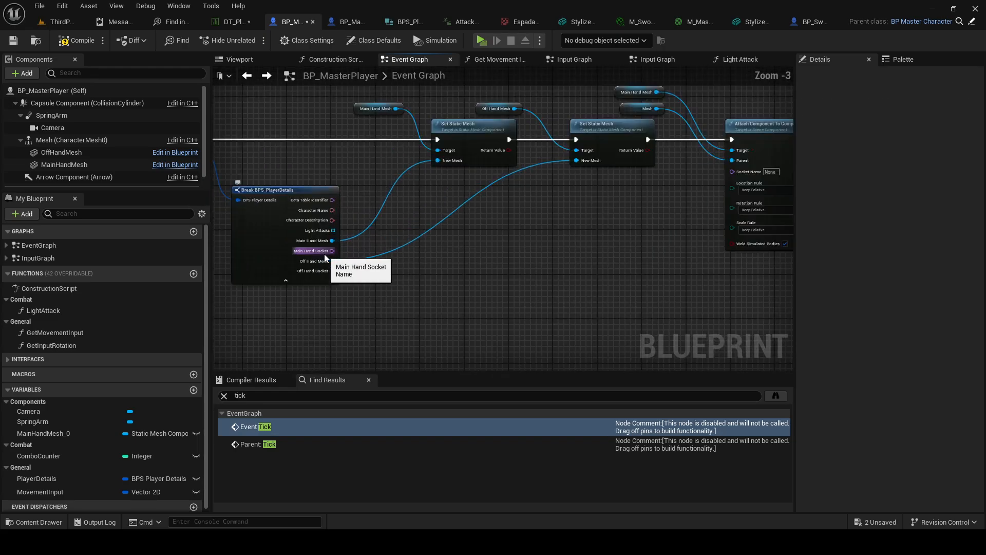
pyautogui.moveTo(326, 252); pyautogui.dragTo(645, 172)
pyautogui.moveTo(356, 273); pyautogui.dragTo(427, 270, button='right')
pyautogui.moveTo(315, 269); pyautogui.dragTo(497, 170)
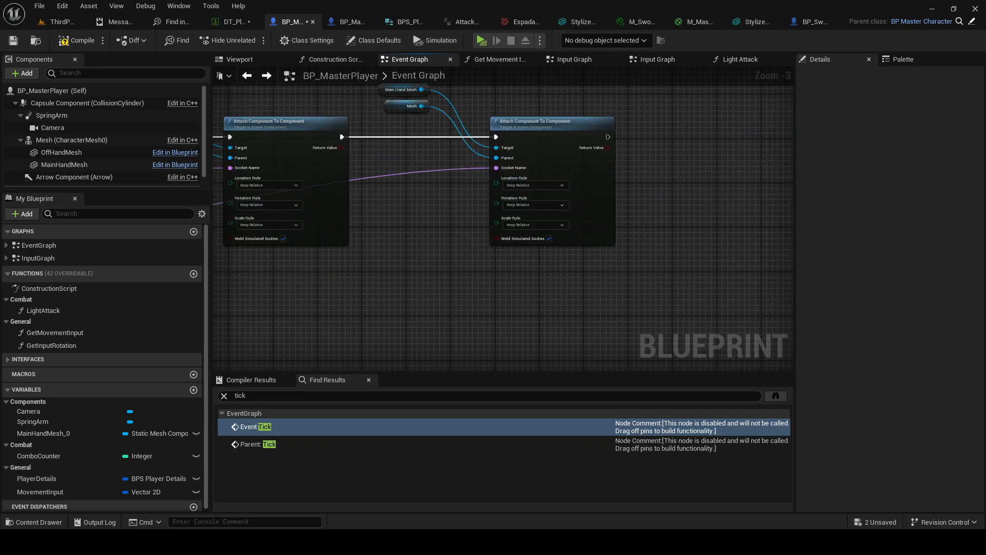
# Set the first attach node's Location, Rotation and Scale rules to Snap to Target
pyautogui.moveTo(446, 202); pyautogui.dragTo(702, 229, button='right')
pyautogui.moveTo(277, 299); pyautogui.dragTo(320, 305, button='right')
pyautogui.scroll(2, 542, 220)
pyautogui.click(555, 221)
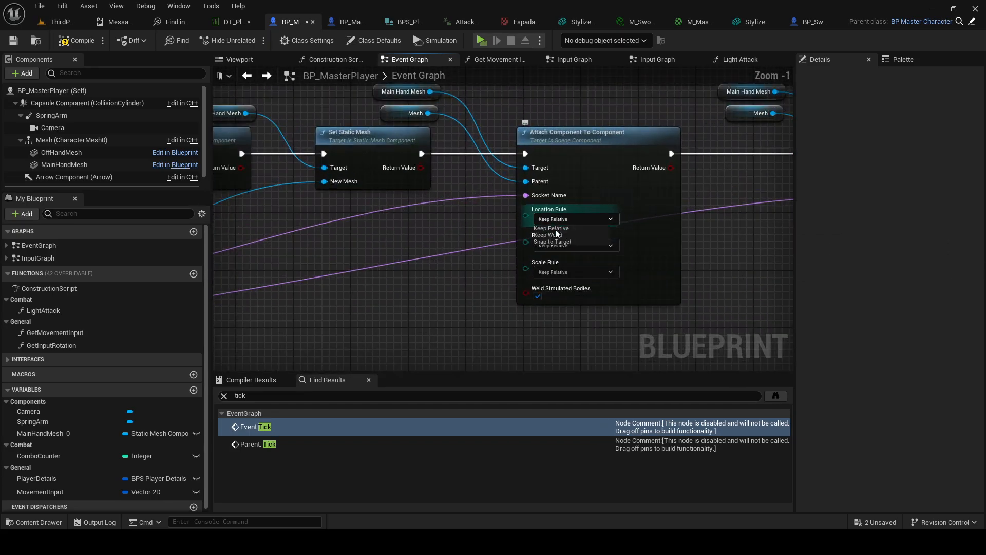
pyautogui.click(561, 241)
pyautogui.click(564, 246)
pyautogui.click(555, 267)
pyautogui.click(565, 272)
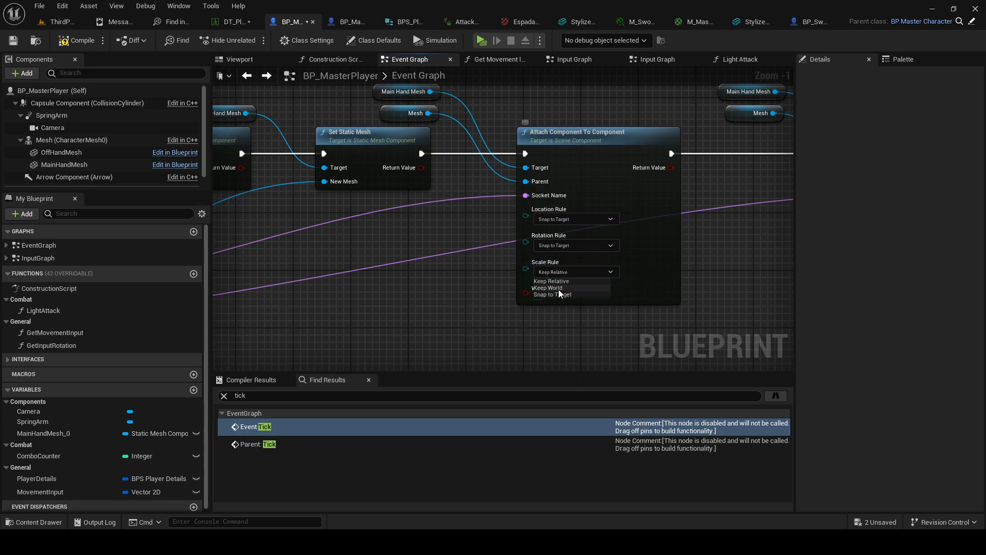
pyautogui.click(596, 291)
# Set the Location, Rotation and Scale rules of the second attach node to Snap to Target
pyautogui.moveTo(685, 257); pyautogui.dragTo(445, 232, button='right')
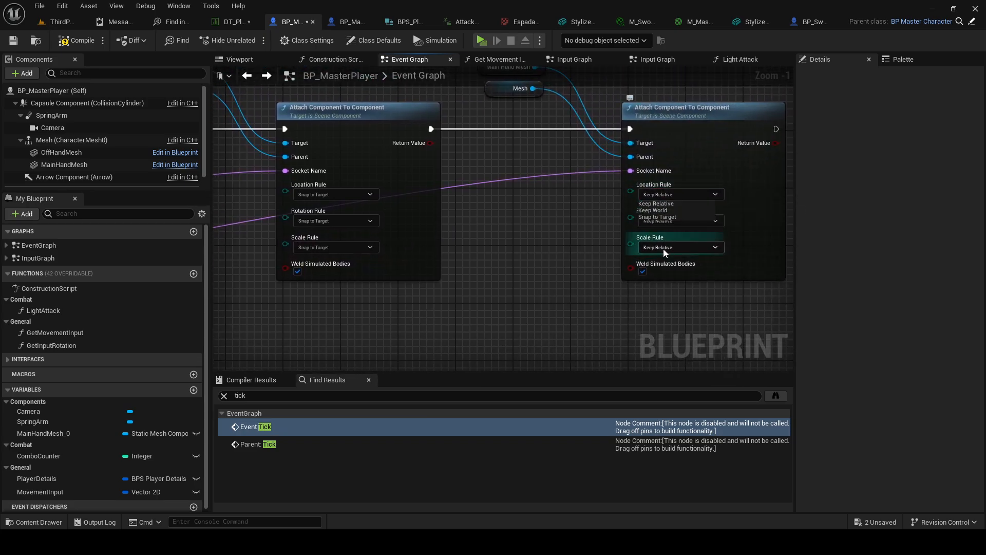
pyautogui.click(661, 220)
pyautogui.click(657, 248)
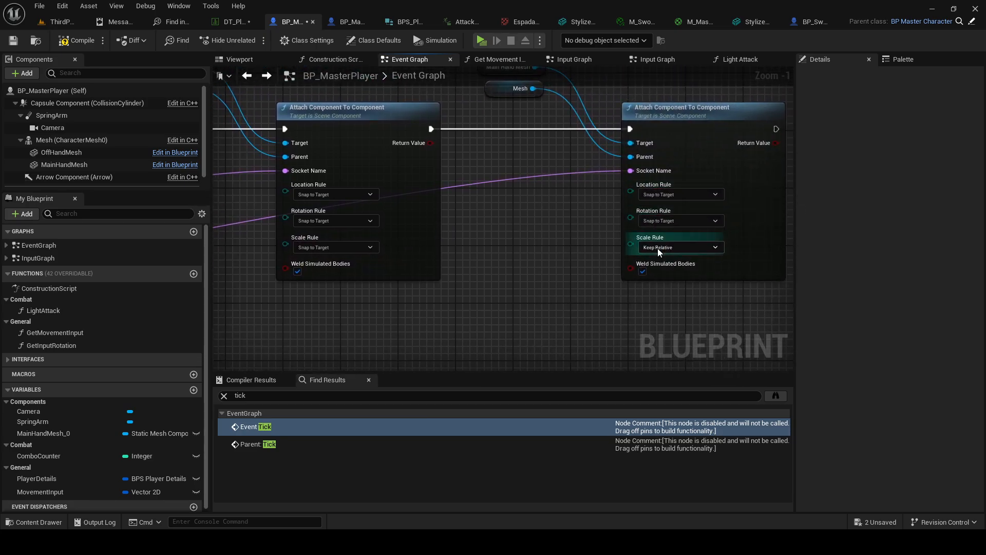
pyautogui.click(658, 248)
pyautogui.click(658, 268)
# Collapse the Break, Set Static Mesh and attach nodes with their references into a function named SetupWeaponMeshes
pyautogui.scroll(-3, 596, 254)
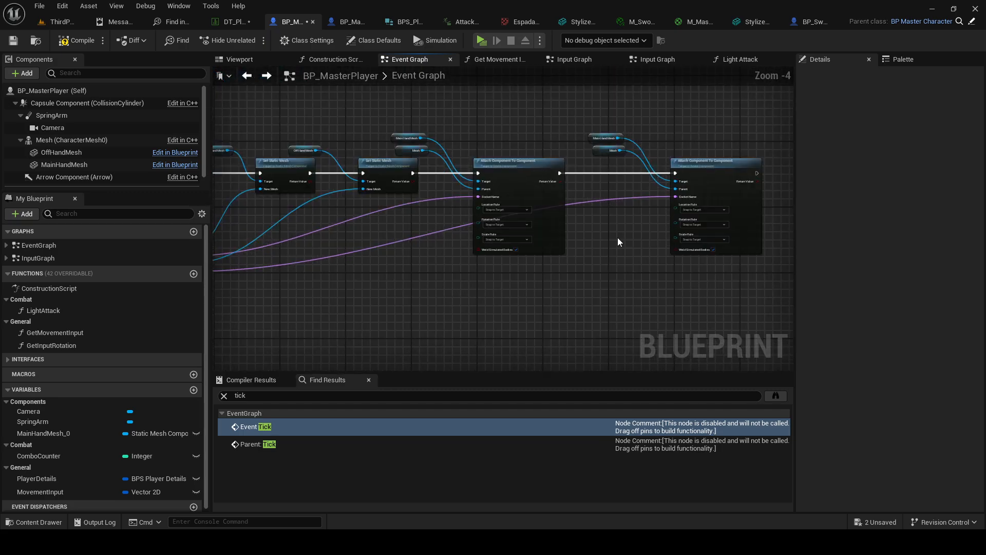
pyautogui.scroll(-2, 380, 201)
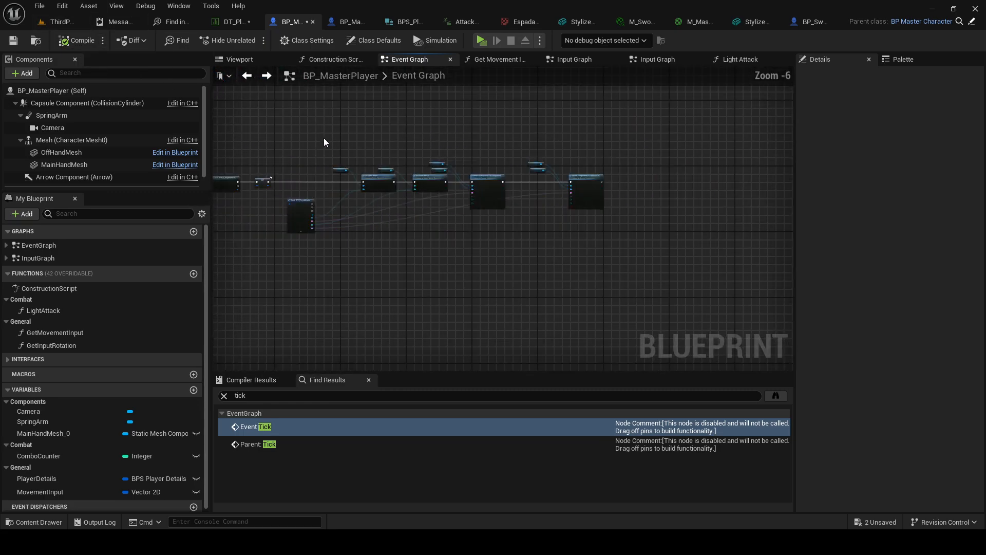
pyautogui.hotkey('ctrl', 'a')
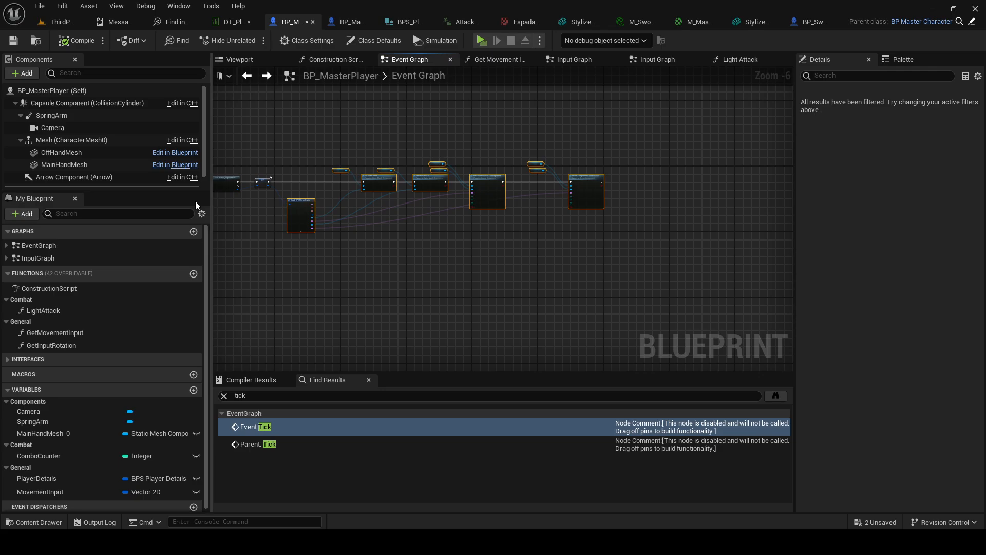
pyautogui.rightClick(297, 221)
pyautogui.click(372, 351)
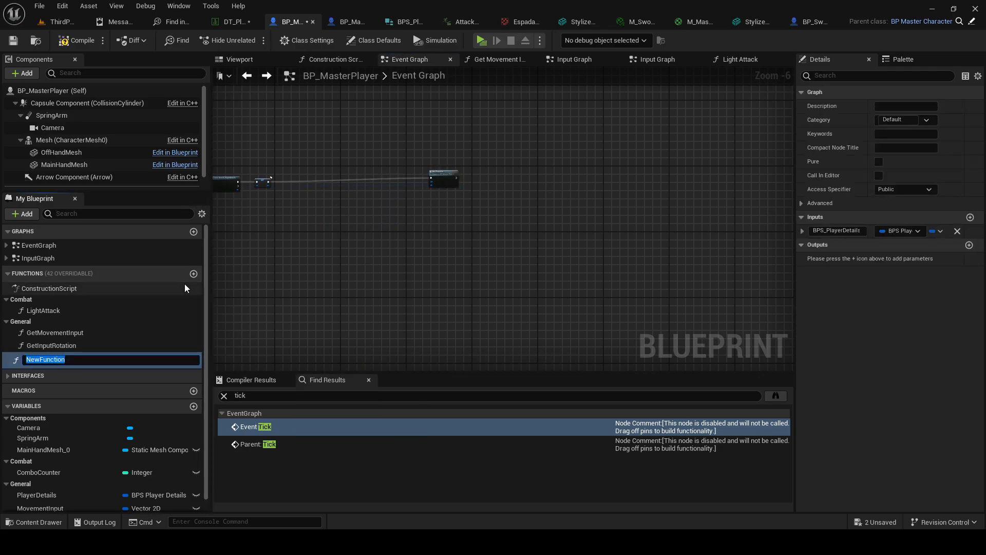
pyautogui.write('SetupWeaponMeshes')
pyautogui.press('Return')
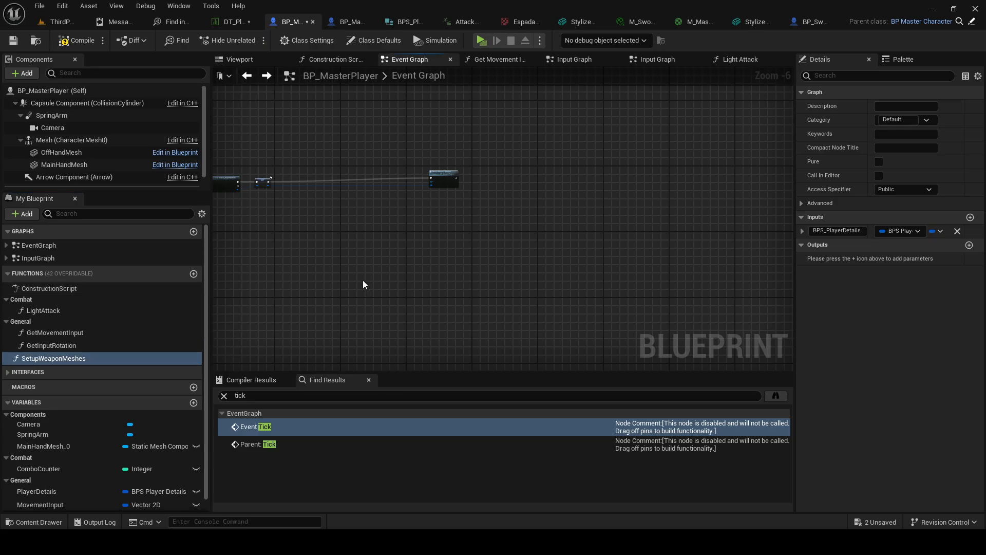
# Move the Setup Weapon Meshes call directly after the SET Player Details node and compile the blueprint
pyautogui.scroll(3, 561, 199)
pyautogui.moveTo(639, 190); pyautogui.dragTo(496, 207)
pyautogui.click(425, 178)
pyautogui.click(60, 46)
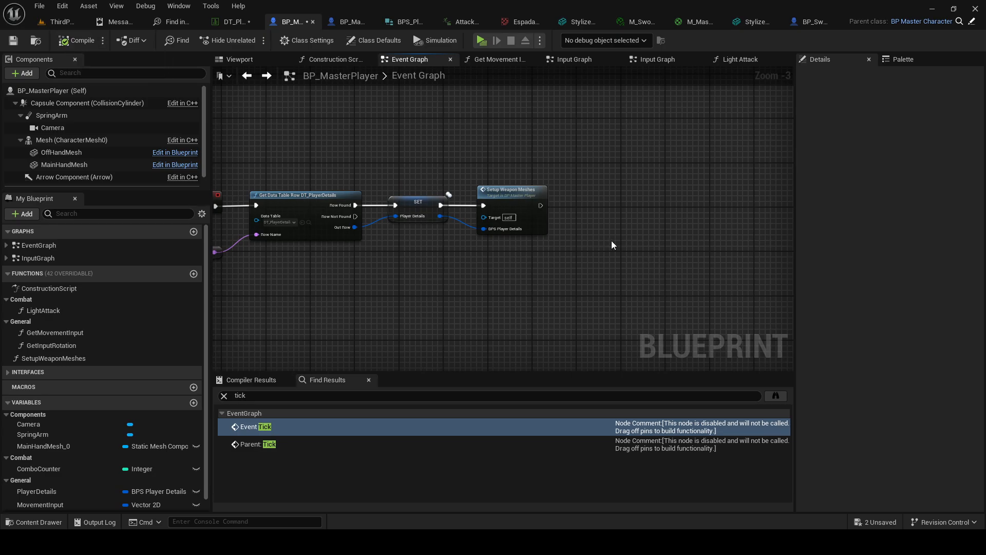
# Open the Setup Weapon Meshes function and align its entry node with the first Set Static Mesh node
pyautogui.doubleClick(523, 210)
pyautogui.moveTo(346, 246); pyautogui.dragTo(364, 247, button='right')
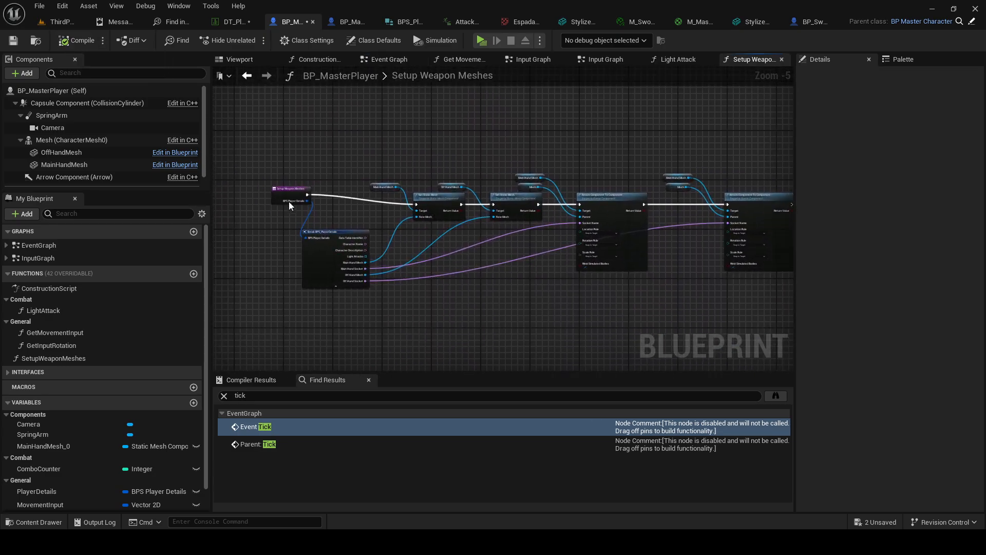
pyautogui.moveTo(291, 200); pyautogui.dragTo(272, 209)
pyautogui.click(553, 139)
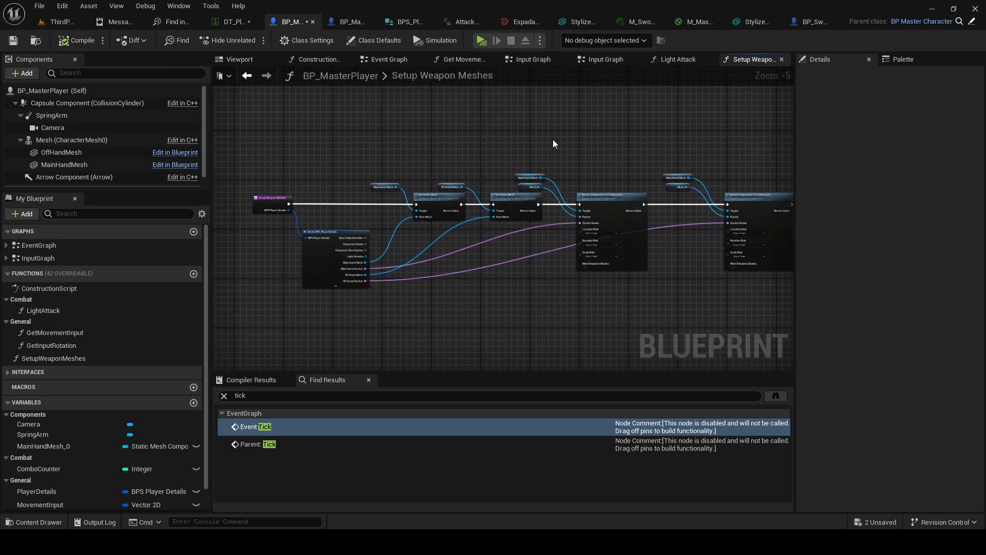
pyautogui.scroll(2, 553, 140)
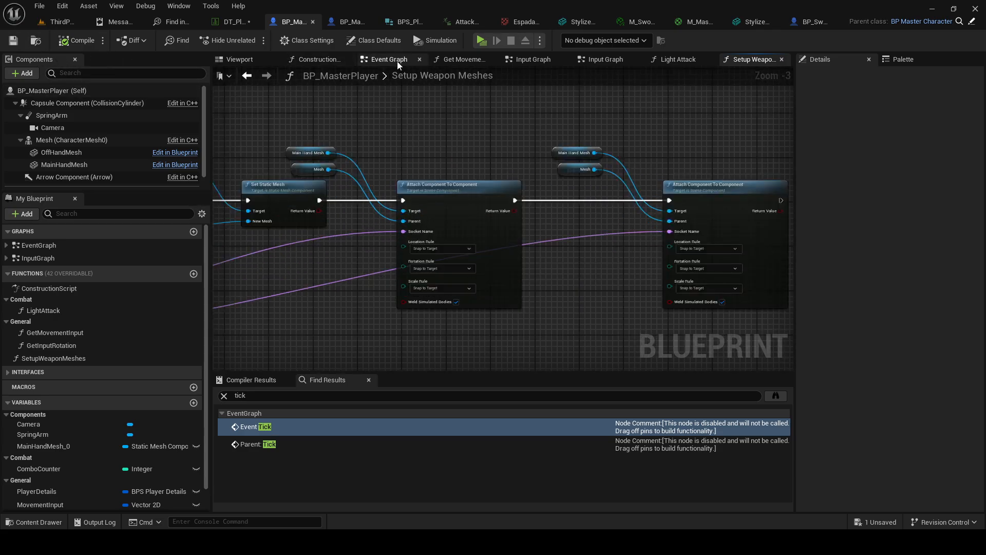
# Delete the StaticMesh_0 weapon component from BP_SwordPlayer, compile the blueprint and save everything
pyautogui.click(482, 41)
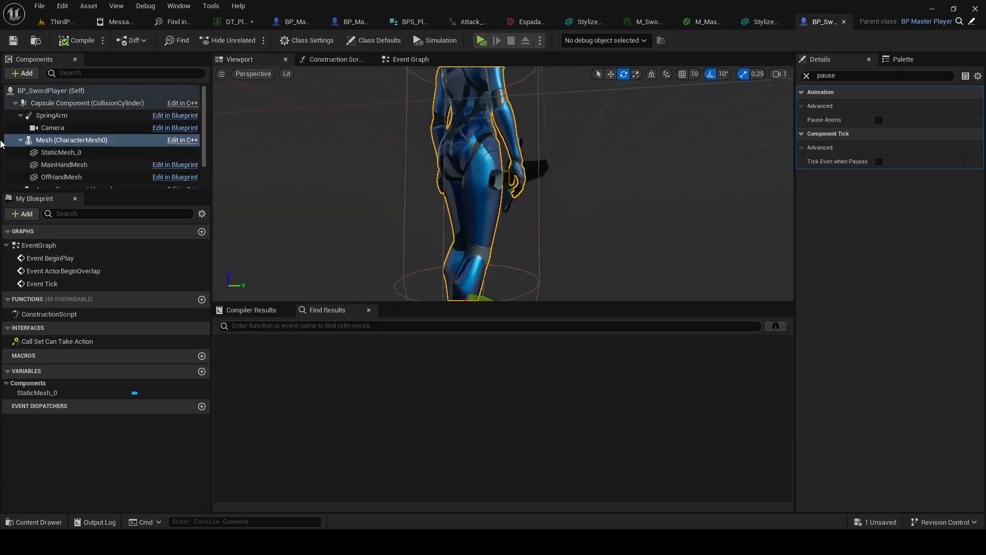
pyautogui.click(818, 22)
pyautogui.scroll(-1, 87, 156)
pyautogui.click(533, 162)
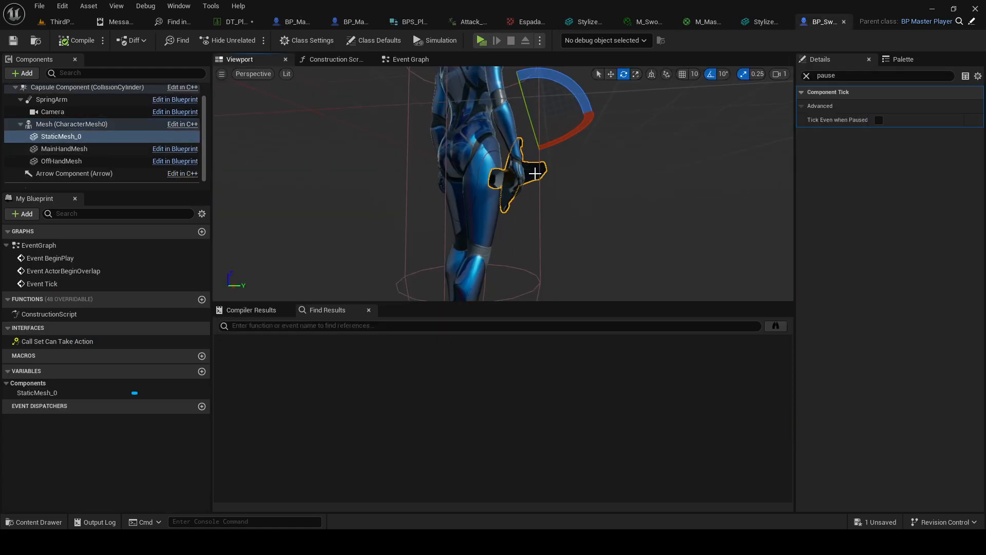
pyautogui.press('Delete')
pyautogui.click(78, 41)
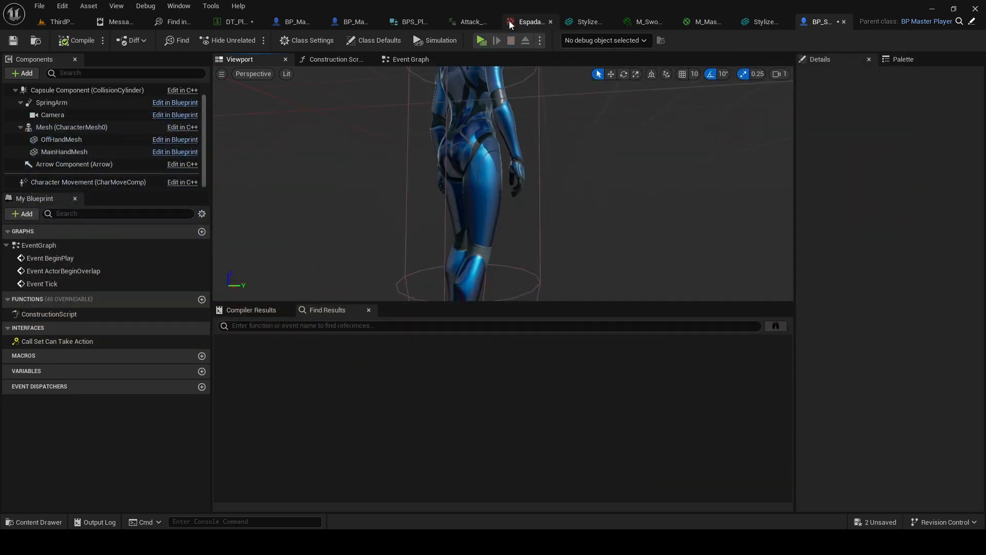
pyautogui.click(39, 6)
pyautogui.click(62, 65)
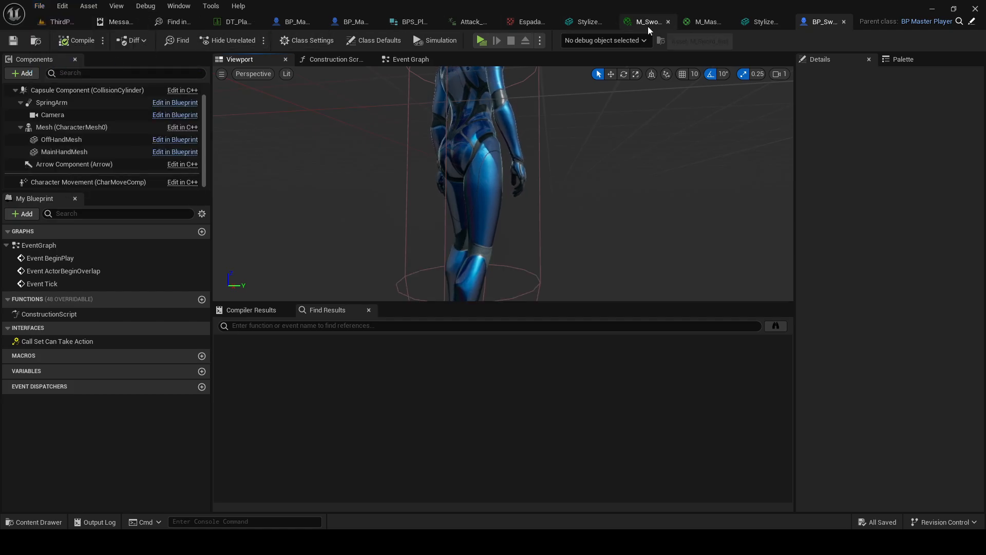
# In the player data table, set the PrototypePlayer row's MainHandMesh to Stylized_sword_and_shield_Espada
pyautogui.click(233, 22)
pyautogui.scroll(-1, 461, 385)
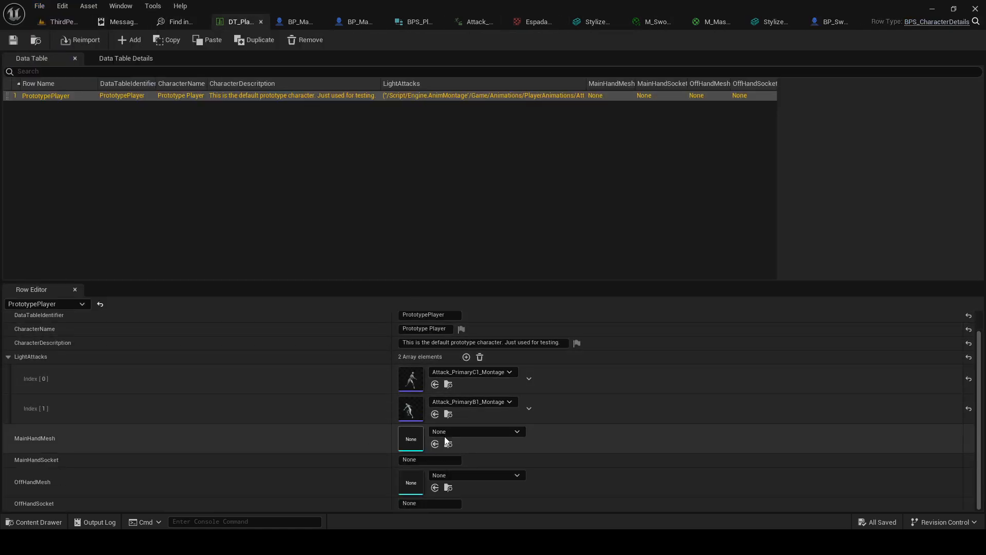
pyautogui.click(477, 432)
pyautogui.write('swort')
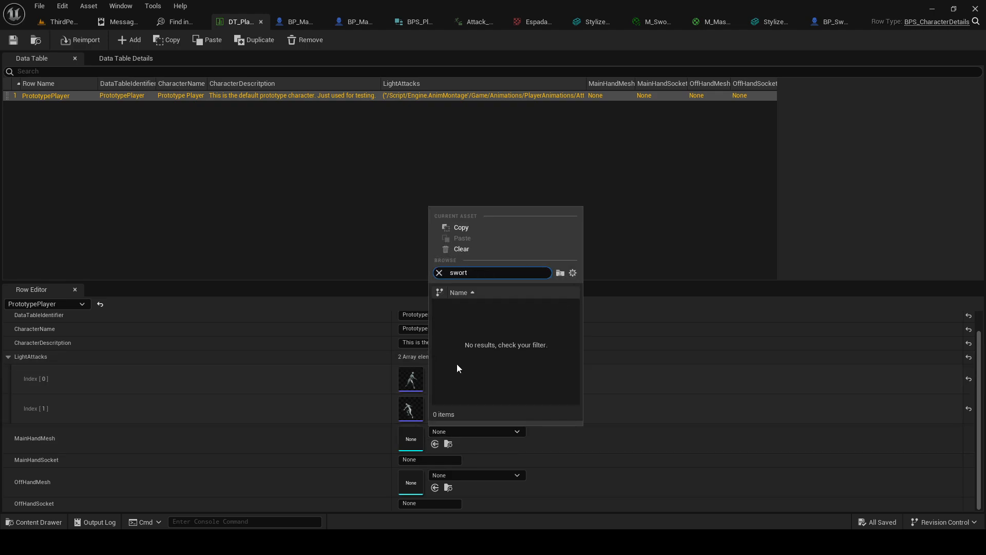
pyautogui.press('BackSpace')
pyautogui.write('d')
pyautogui.click(491, 330)
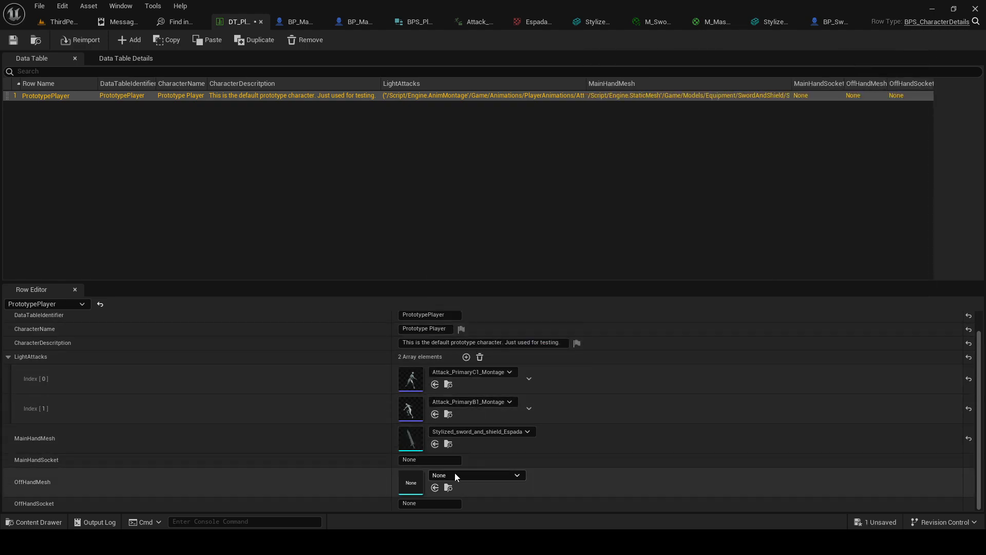
# Set OffHandMesh to Stylized_sword_and_shield_Escudo, fill MainHandSocket with Equip_Sword and OffHandSocket with Equip_Shield, and save the table
pyautogui.click(455, 474)
pyautogui.write('shi')
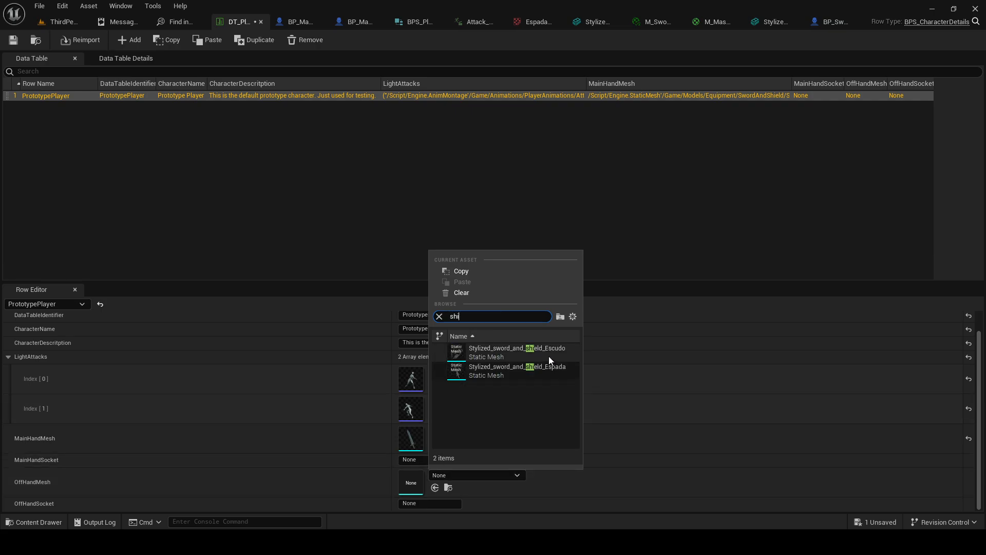
pyautogui.click(550, 357)
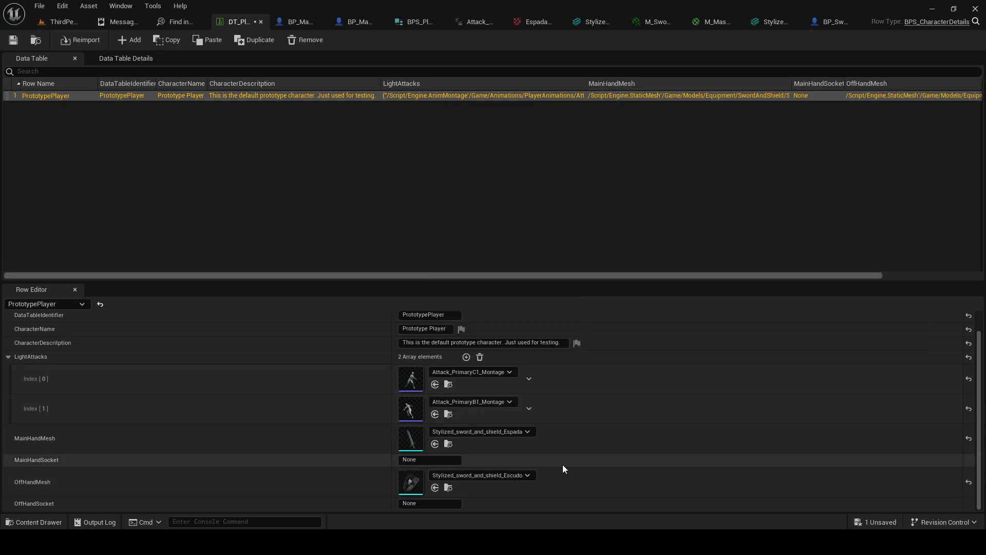
pyautogui.click(450, 458)
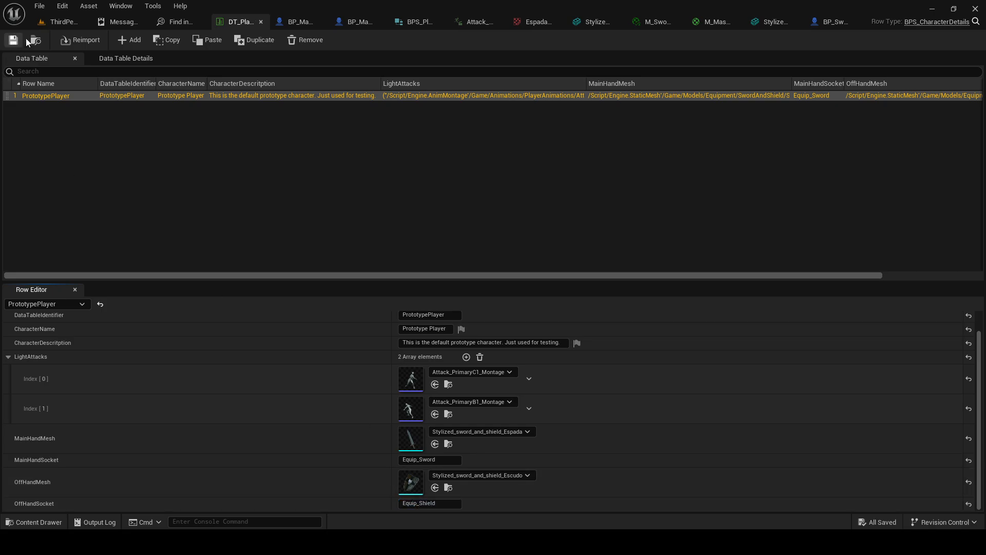
# Play-test the ThirdPerson level, moving and jumping with the character to check where the sword and shield attach
pyautogui.click(62, 21)
pyautogui.click(249, 40)
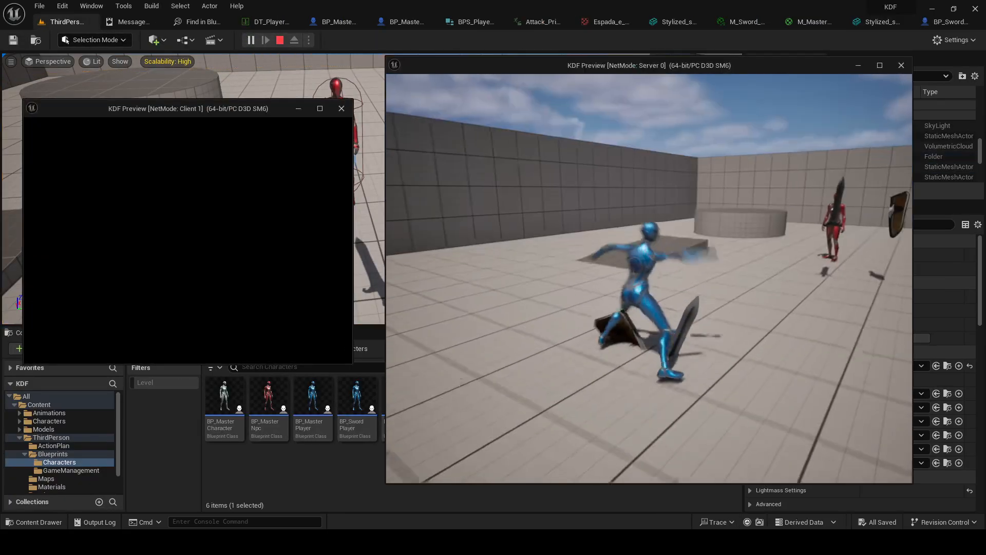
pyautogui.press('w')
pyautogui.press('space')
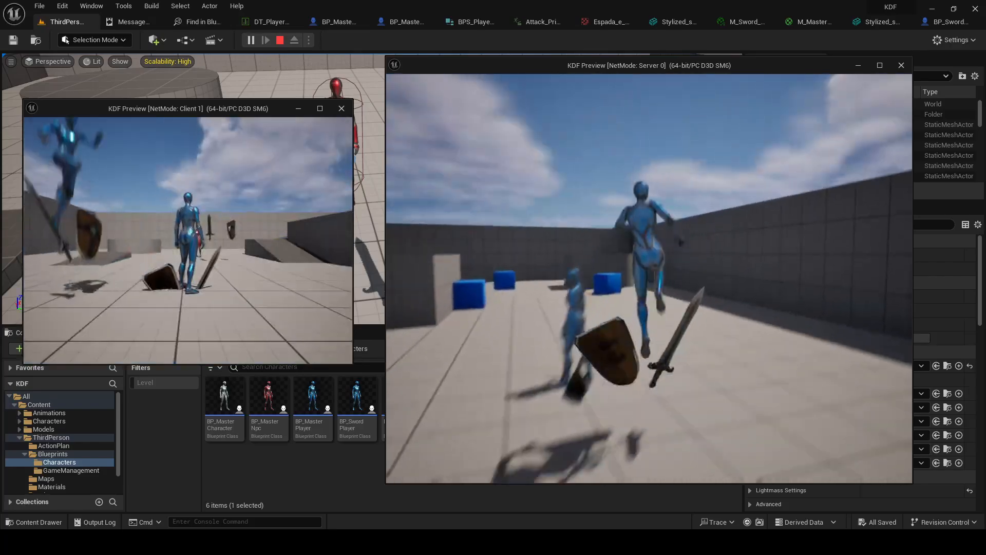
pyautogui.press('w')
pyautogui.press('space')
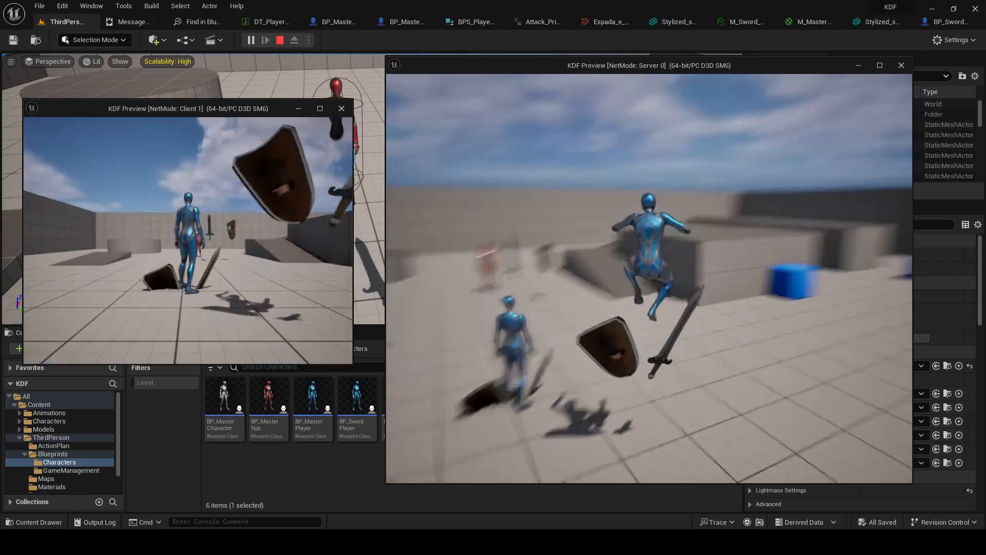
pyautogui.press('a')
pyautogui.press('Escape')
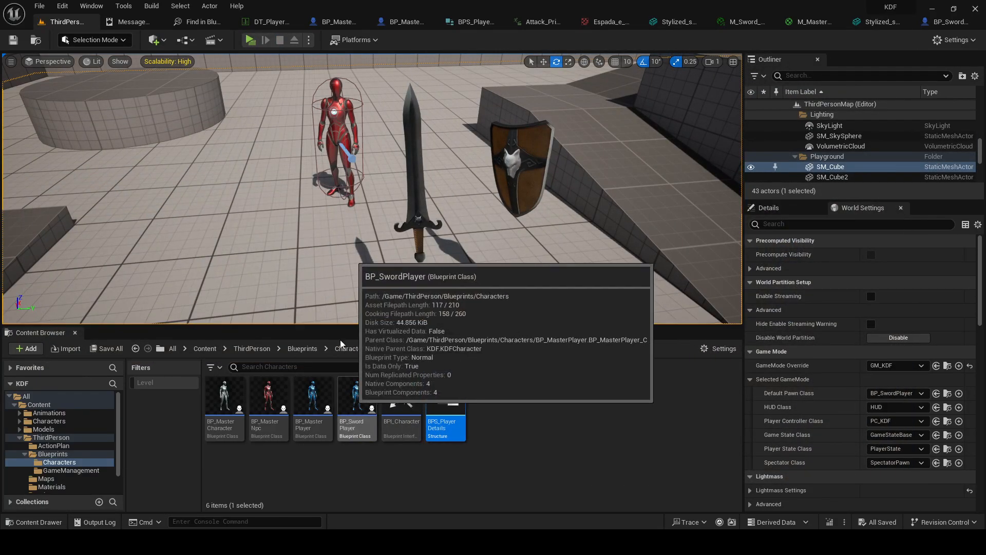
# Locate the skeletal mesh used by BP_MasterCharacter in the project content and open its SK_Master UE5 skeleton
pyautogui.click(344, 24)
pyautogui.click(335, 24)
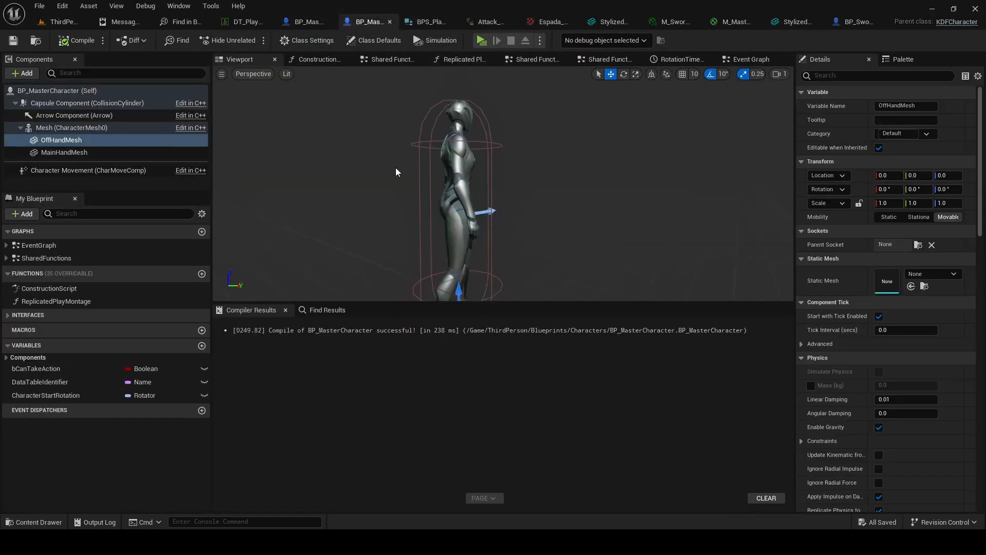
pyautogui.click(461, 191)
pyautogui.click(924, 357)
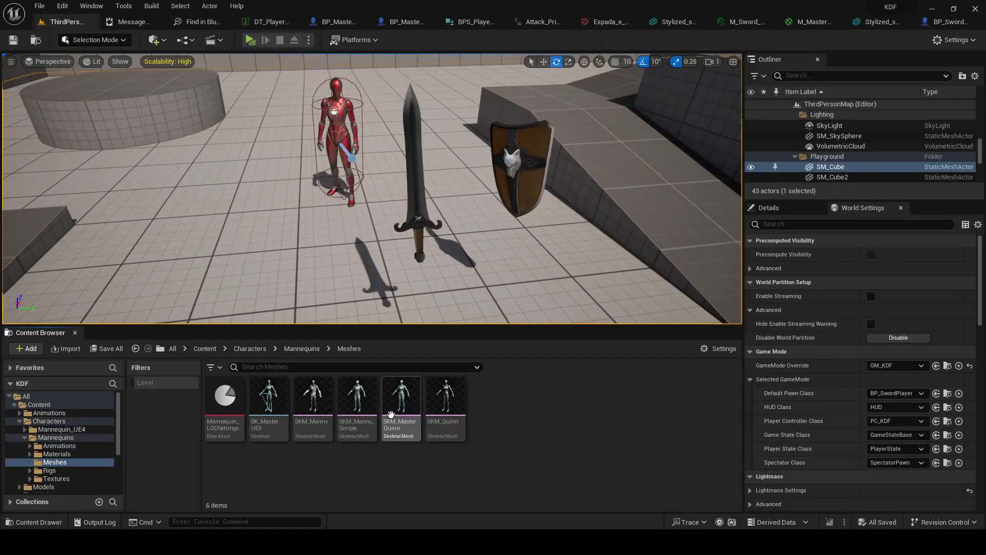
pyautogui.click(282, 401)
pyautogui.doubleClick(283, 402)
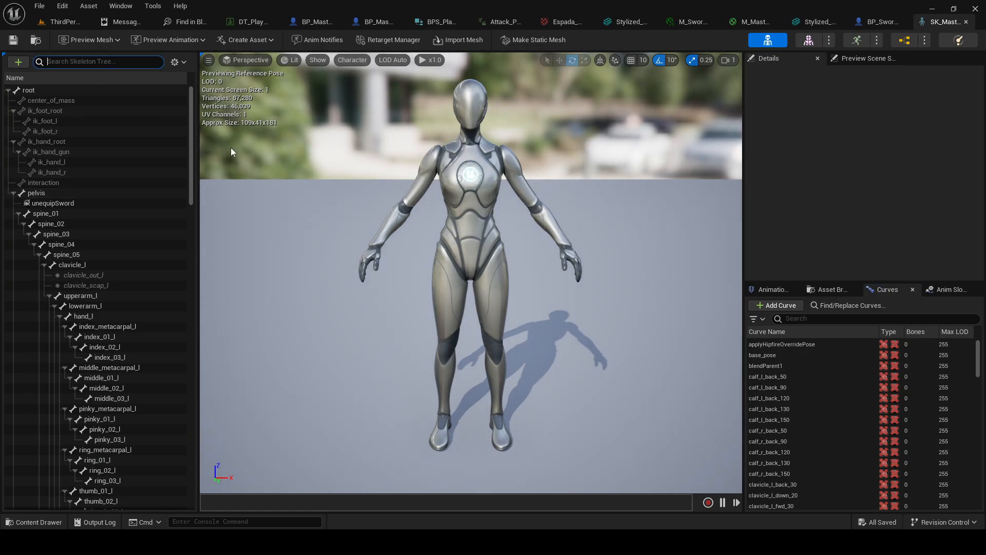
# Add a socket named Equip_Sword to the hand_r bone of the skeleton
pyautogui.write('hand')
pyautogui.click(91, 237)
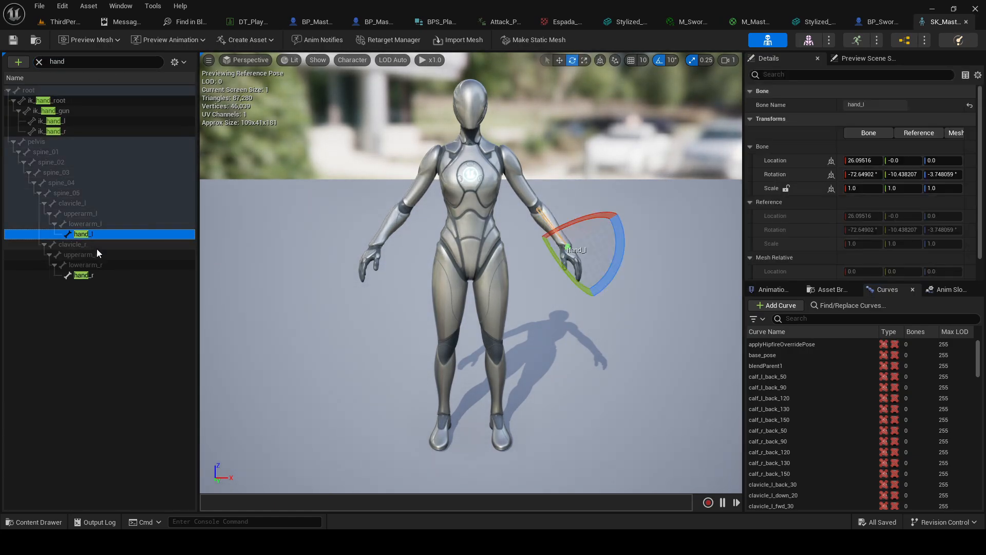
pyautogui.click(85, 274)
pyautogui.rightClick(82, 276)
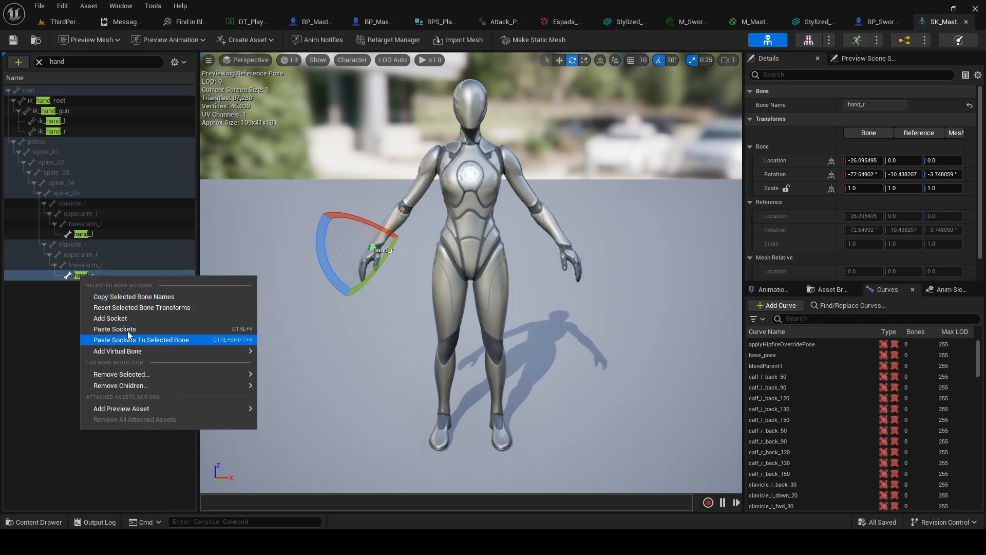
pyautogui.click(123, 318)
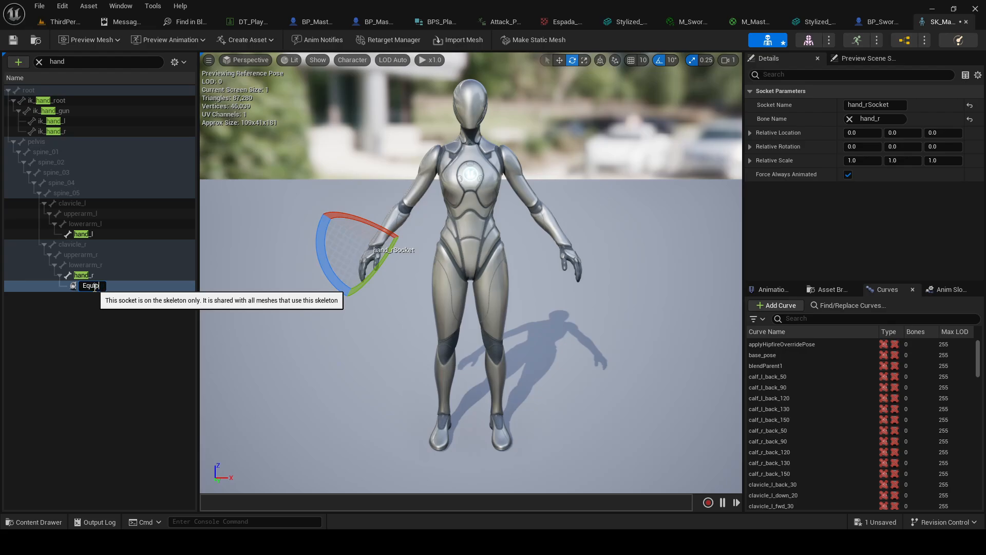
pyautogui.write('Equip_Sword')
pyautogui.press('Return')
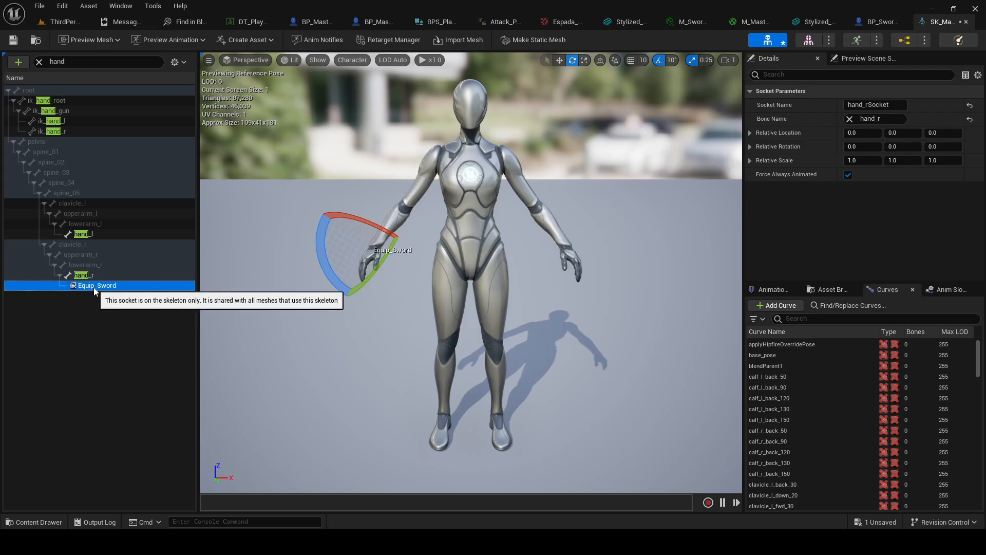
# Add a socket named Equip_Shield to the hand_l bone of the skeleton
pyautogui.click(93, 237)
pyautogui.rightClick(92, 238)
pyautogui.click(134, 278)
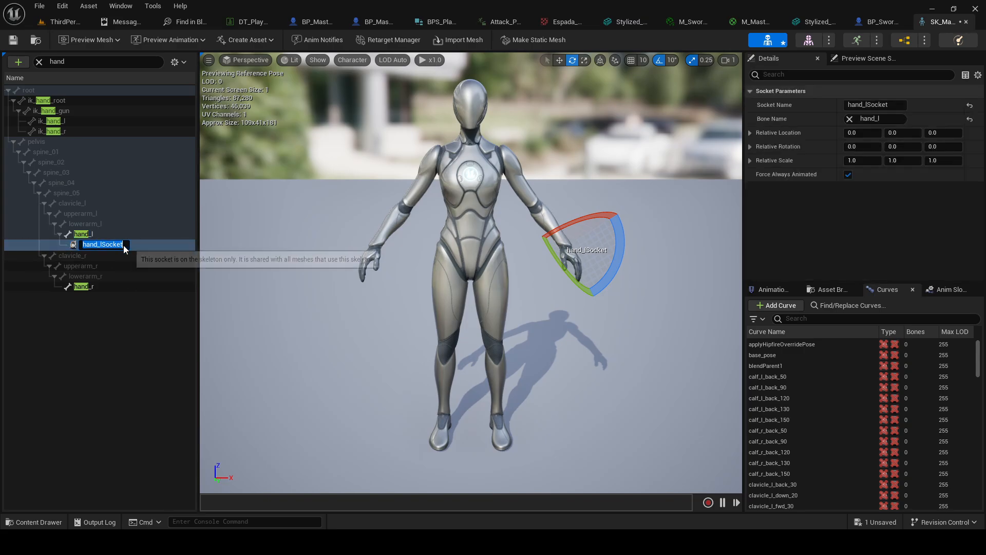
pyautogui.write('Equip_Sh')
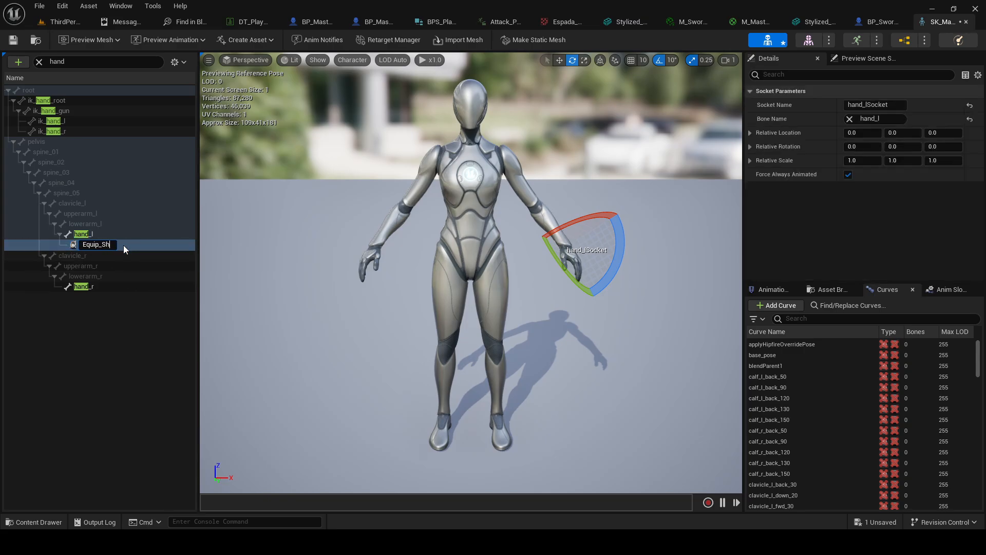
pyautogui.write('ield')
pyautogui.press('Return')
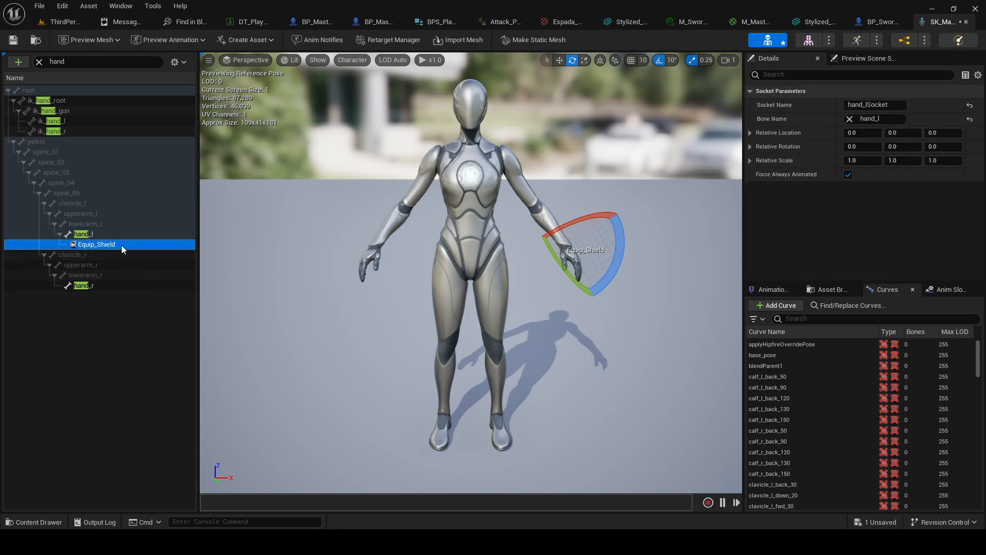
pyautogui.click(92, 306)
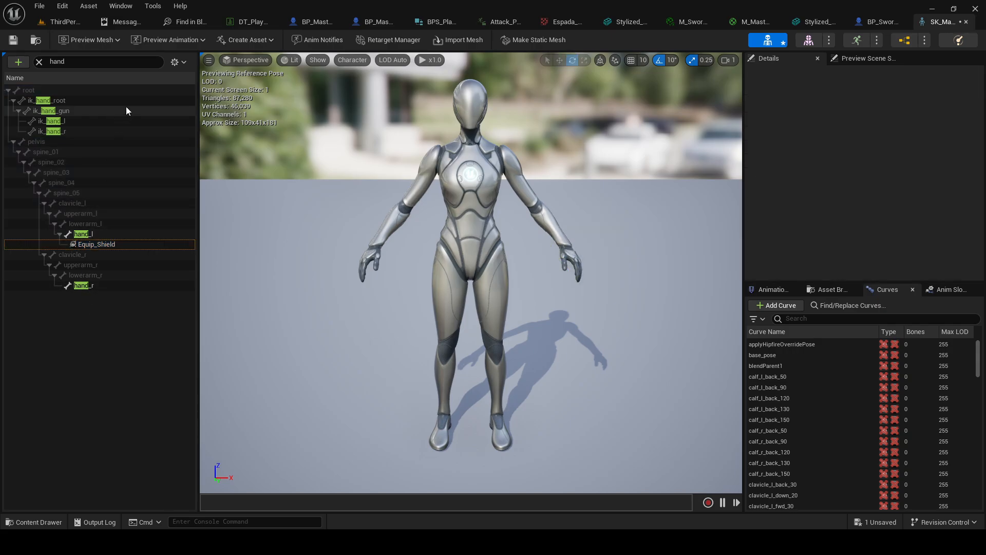
# Attach the shield static mesh to the Equip_Shield socket as a preview asset
pyautogui.click(102, 246)
pyautogui.rightClick(102, 245)
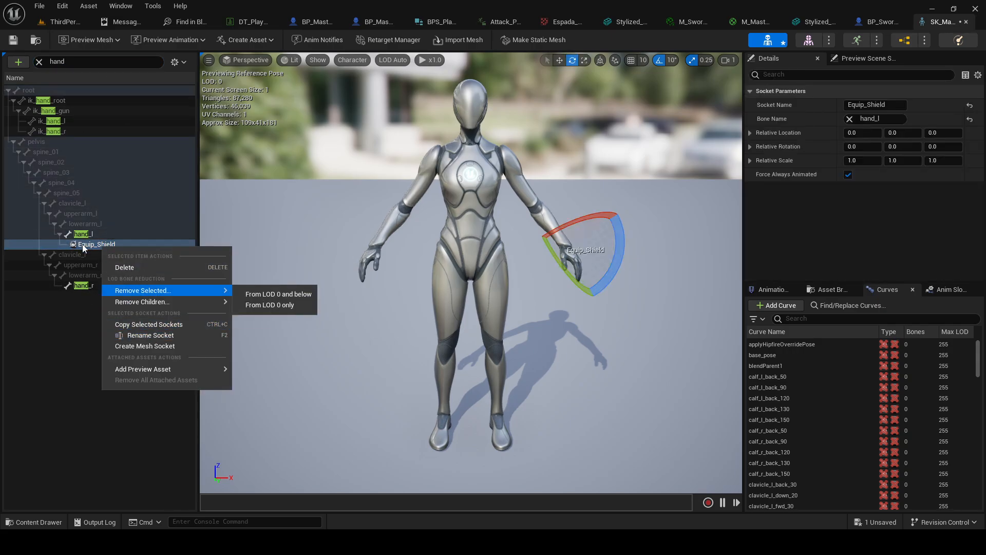
pyautogui.moveTo(170, 370)
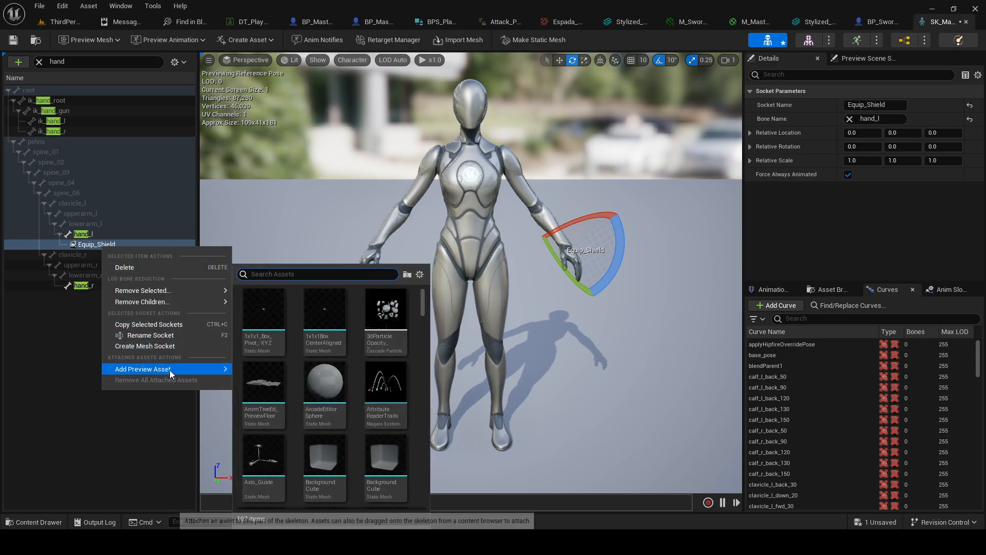
pyautogui.write('shield')
pyautogui.press('Down')
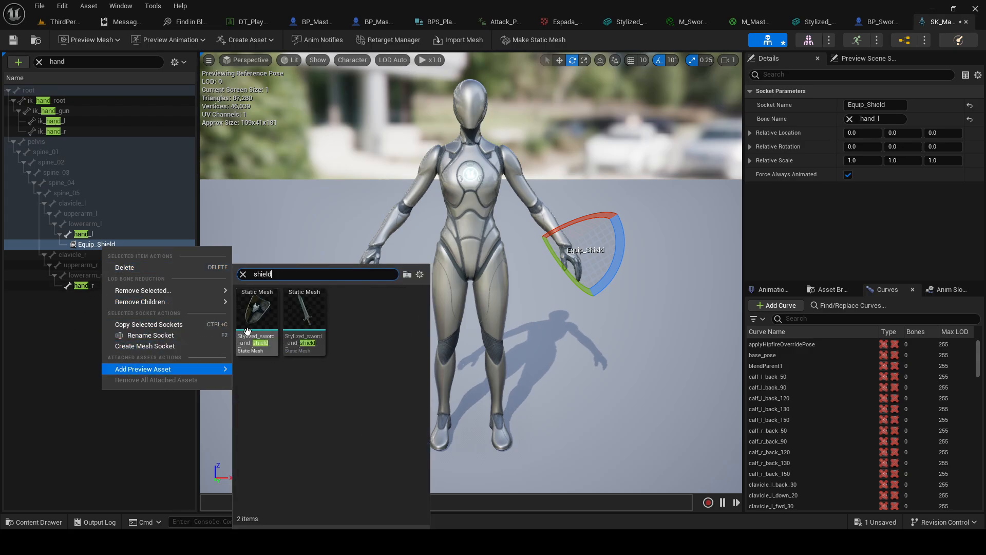
pyautogui.press('Return')
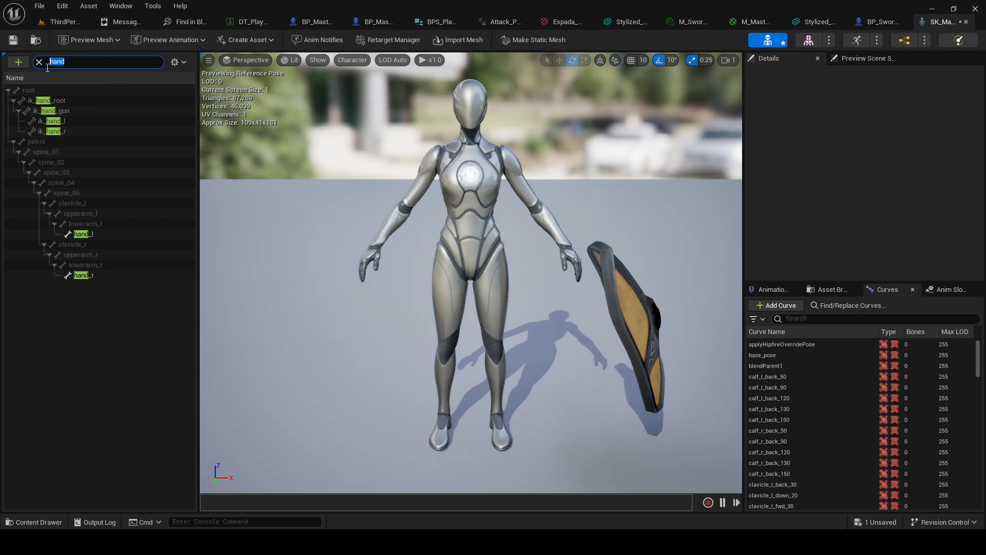
# Filter the skeleton tree by "eq" and attach the sword static mesh to the Equip_Sword socket as a preview asset
pyautogui.click(104, 266)
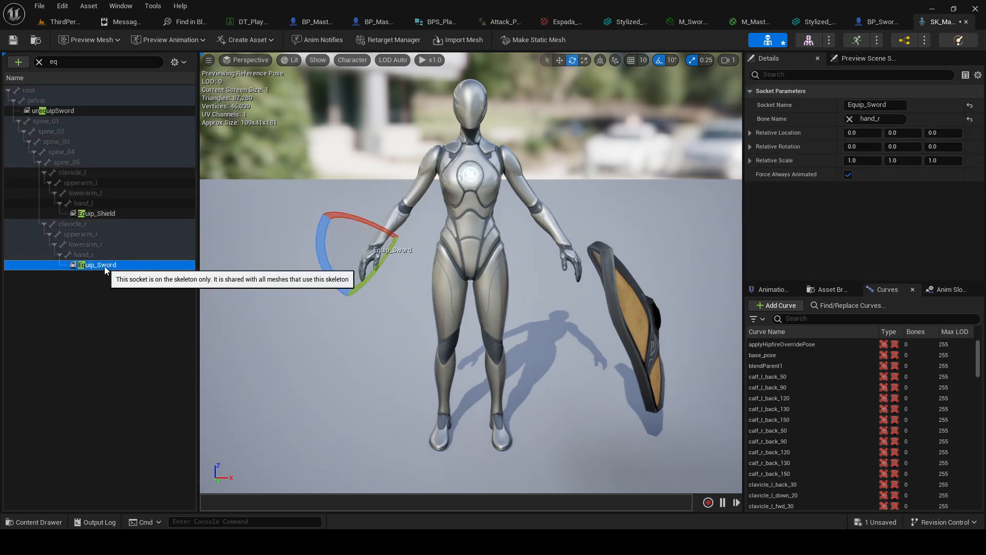
pyautogui.rightClick(106, 266)
pyautogui.moveTo(164, 389)
pyautogui.write('sw')
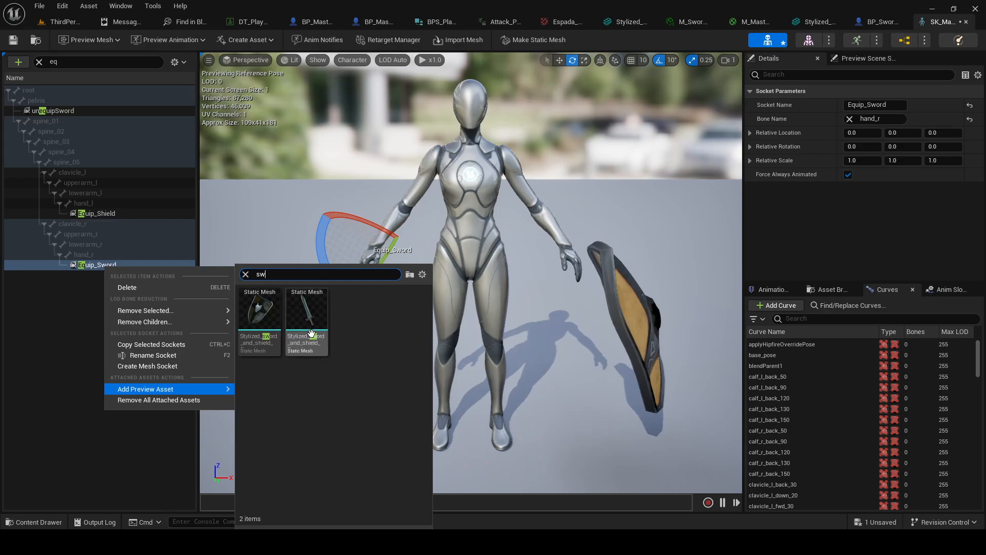
pyautogui.click(307, 322)
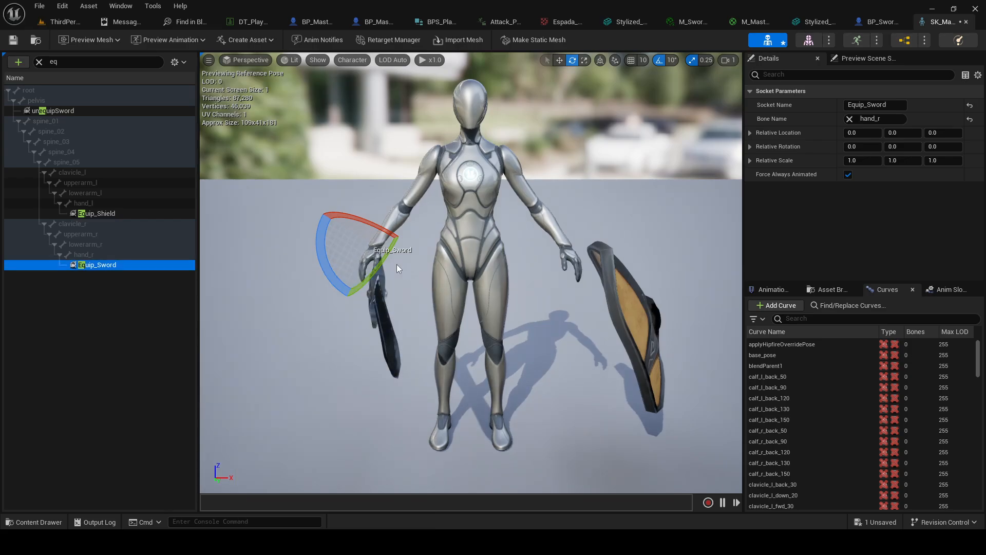
# Move the Equip_Sword socket away from the hand bone to a relative location of about 16.8, -11.1, -4.5
pyautogui.moveTo(399, 269); pyautogui.dragTo(215, 226, button='right')
pyautogui.press('a')
pyautogui.press('d')
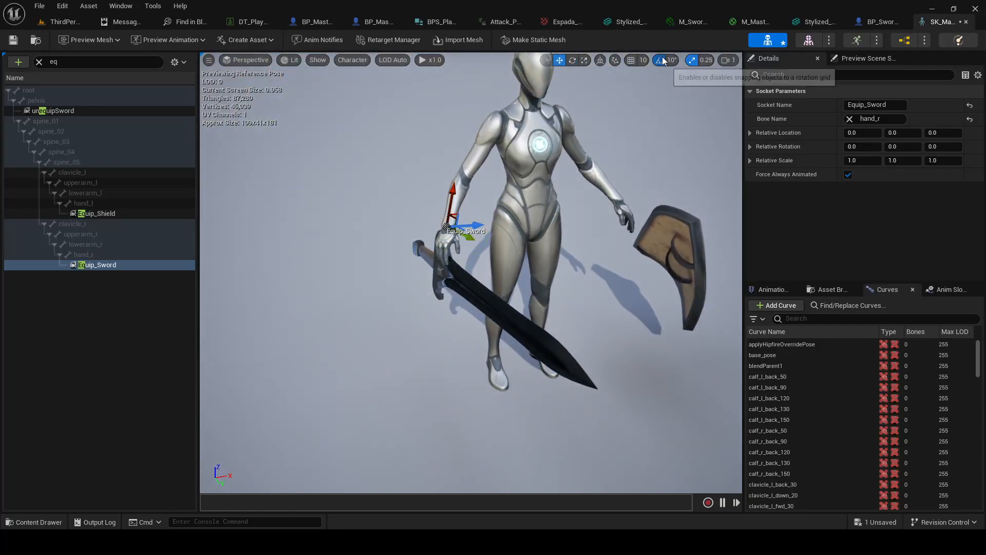
pyautogui.moveTo(479, 225); pyautogui.dragTo(466, 186)
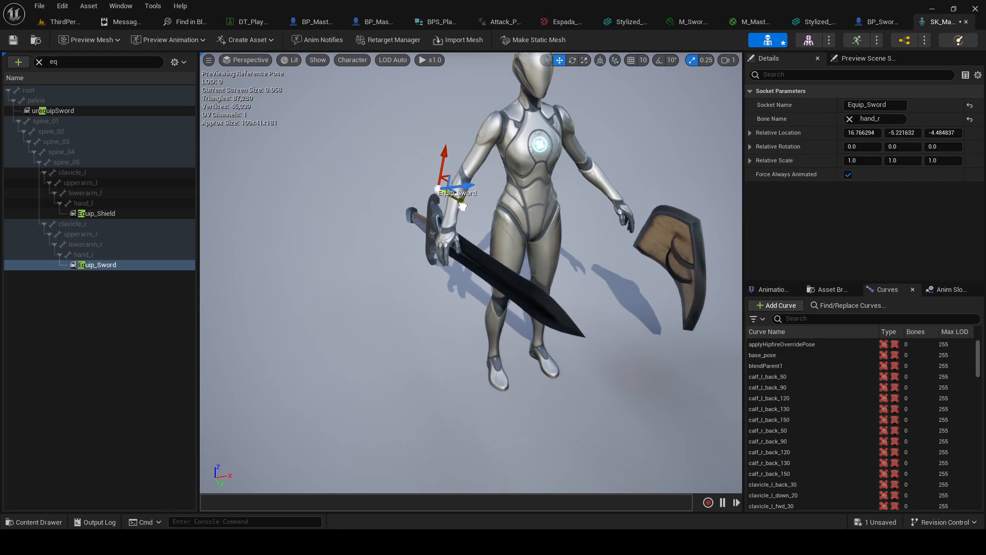
pyautogui.moveTo(428, 233); pyautogui.dragTo(434, 213, button='right')
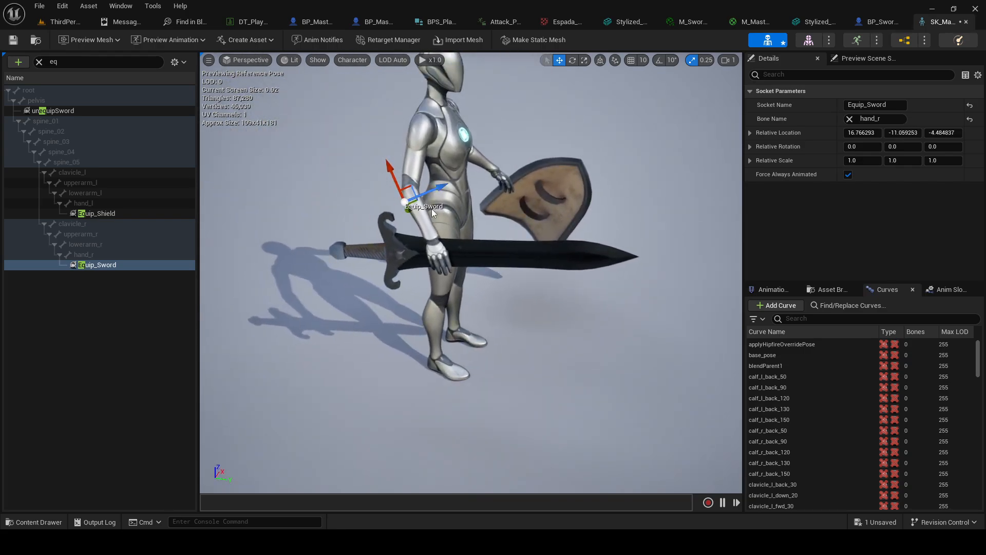
# Rotate the Equip_Sword socket to about 0, -22.1, 41.2 and shift its relative Z location to about 1.7
pyautogui.press('e')
pyautogui.moveTo(426, 193); pyautogui.dragTo(401, 164)
pyautogui.moveTo(473, 244)
pyautogui.mouseDown(button='right')
pyautogui.moveTo(476, 253)
pyautogui.moveTo(473, 246)
pyautogui.mouseUp(button='right')
pyautogui.moveTo(453, 217); pyautogui.dragTo(461, 189)
pyautogui.moveTo(493, 235); pyautogui.dragTo(432, 216, button='right')
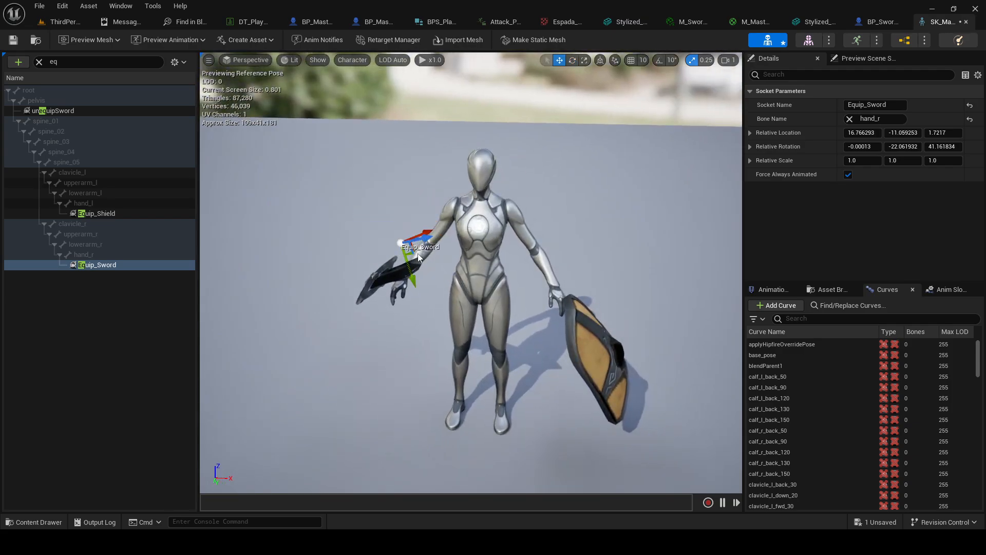
# Shift the Equip_Sword socket to bring the sword's handle towards the hand, at about 19, -7.2, 31.1
pyautogui.moveTo(414, 250); pyautogui.dragTo(437, 267)
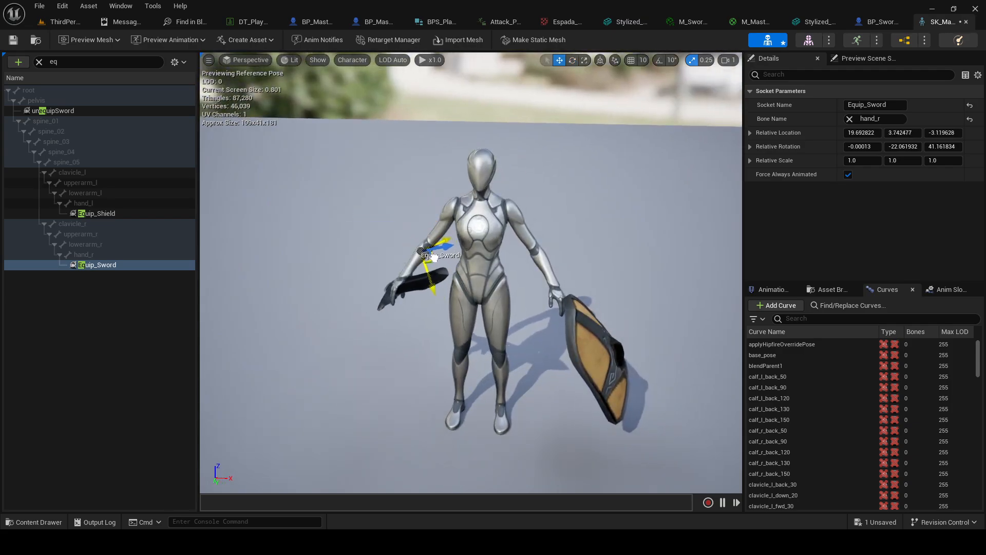
pyautogui.moveTo(430, 258); pyautogui.dragTo(509, 308, button='right')
pyautogui.moveTo(522, 293); pyautogui.dragTo(554, 285)
pyautogui.moveTo(560, 288); pyautogui.dragTo(481, 325, button='right')
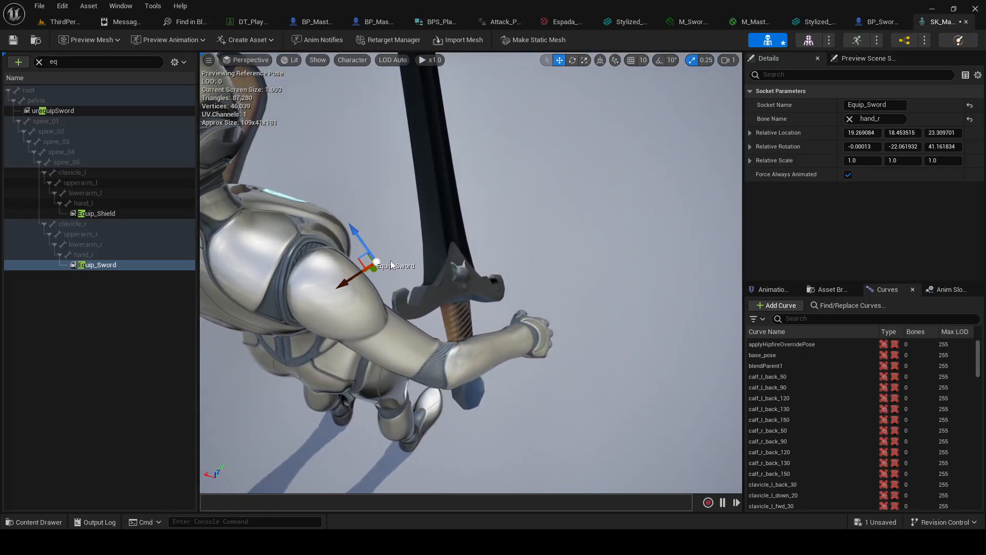
pyautogui.moveTo(392, 266); pyautogui.dragTo(235, 244, button='right')
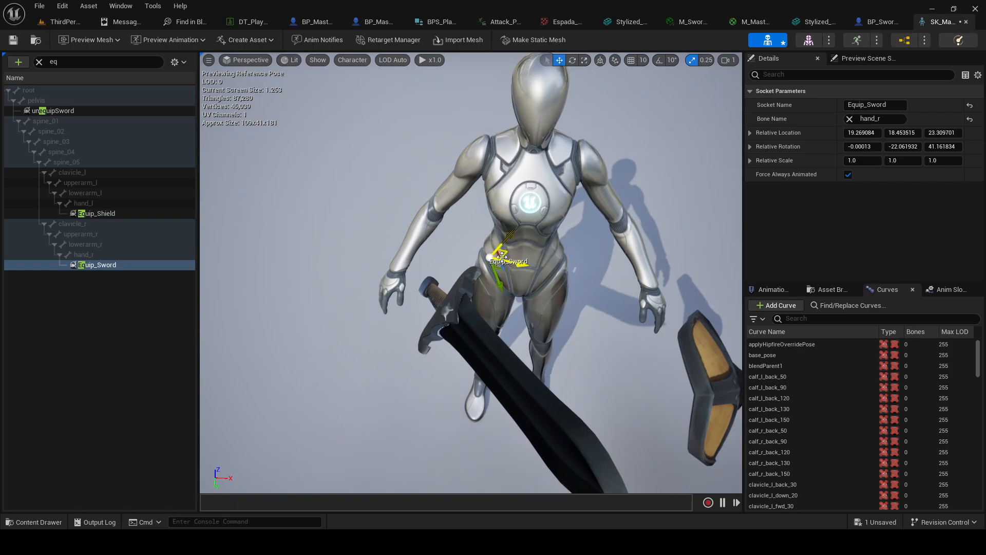
pyautogui.moveTo(500, 256); pyautogui.dragTo(452, 240)
pyautogui.moveTo(446, 283); pyautogui.dragTo(453, 261)
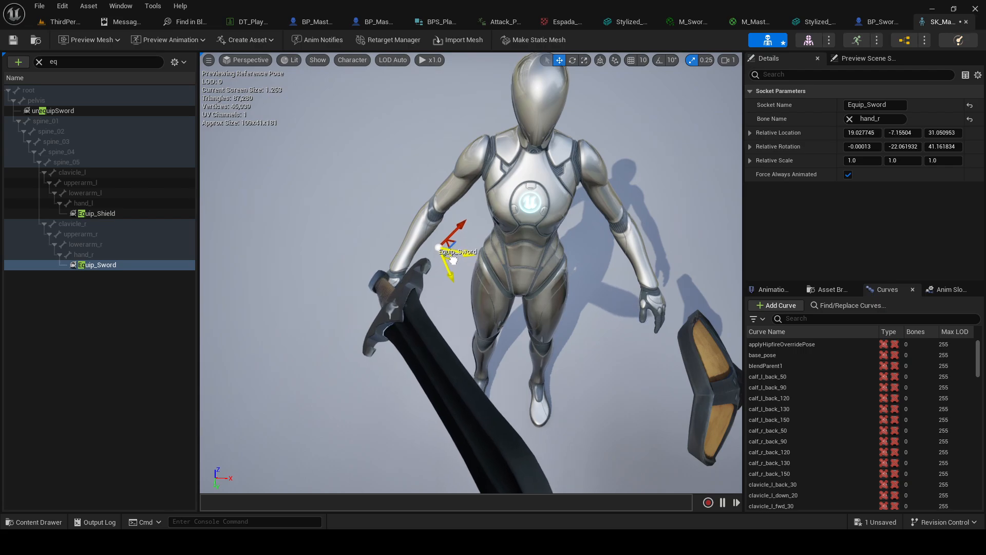
# Refine the Equip_Sword socket's relative location to about 9.2, -2.4, 13.1 so the handle meets the hand
pyautogui.moveTo(450, 248); pyautogui.dragTo(506, 247, button='right')
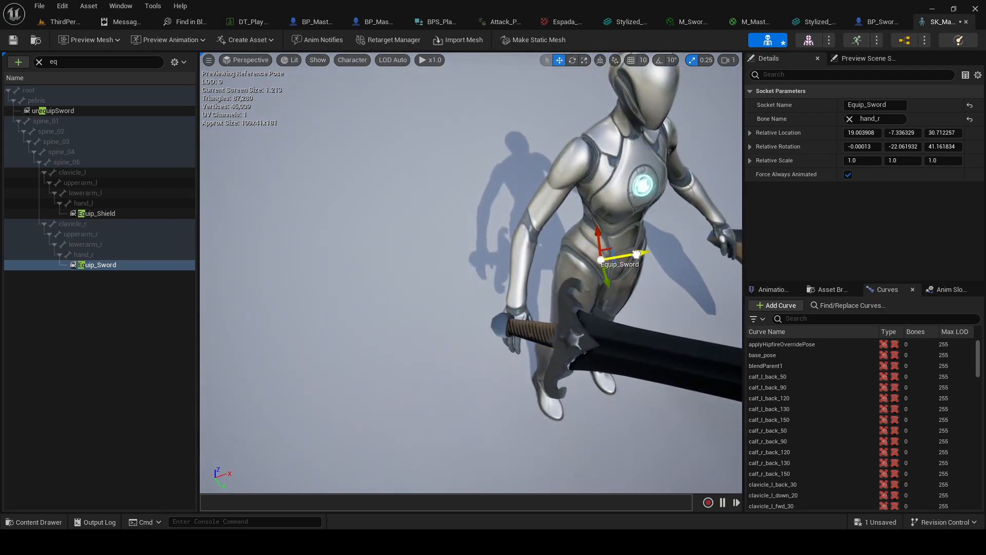
pyautogui.moveTo(634, 252); pyautogui.dragTo(569, 267)
pyautogui.keyDown('alt'); pyautogui.moveTo(648, 291); pyautogui.dragTo(583, 237); pyautogui.keyUp('alt')
pyautogui.moveTo(442, 207)
pyautogui.mouseDown()
pyautogui.moveTo(454, 231)
pyautogui.moveTo(447, 220)
pyautogui.mouseUp()
pyautogui.keyDown('alt'); pyautogui.moveTo(447, 219); pyautogui.dragTo(693, 211); pyautogui.keyUp('alt')
pyautogui.scroll(2, 514, 278)
# Rotate the Equip_Sword socket to about 5.3, -10, 12.8 and move it to about 3.3, -2.5, 27.2
pyautogui.press('e')
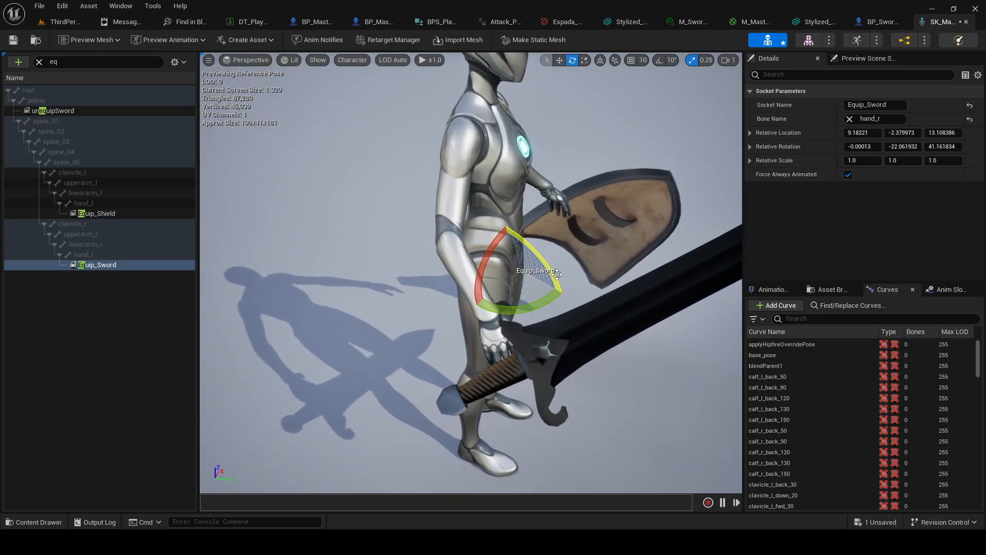
pyautogui.moveTo(550, 293); pyautogui.dragTo(524, 304)
pyautogui.moveTo(524, 304); pyautogui.dragTo(547, 345, button='middle')
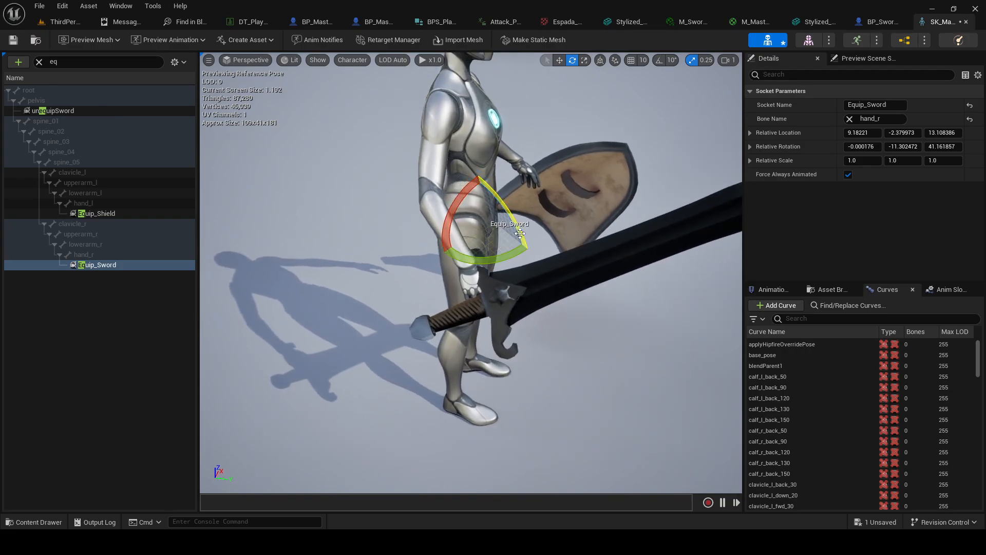
pyautogui.moveTo(519, 232); pyautogui.dragTo(586, 218)
pyautogui.moveTo(392, 218); pyautogui.dragTo(407, 207)
pyautogui.keyDown('alt'); pyautogui.moveTo(456, 229); pyautogui.dragTo(406, 200); pyautogui.keyUp('alt')
pyautogui.scroll(4, 456, 229)
pyautogui.moveTo(478, 227); pyautogui.dragTo(462, 210, button='right')
pyautogui.moveTo(462, 268)
pyautogui.mouseDown(button='right')
pyautogui.moveTo(478, 280)
pyautogui.moveTo(401, 273)
pyautogui.moveTo(452, 280)
pyautogui.mouseUp(button='right')
pyautogui.moveTo(397, 383); pyautogui.dragTo(393, 387, button='right')
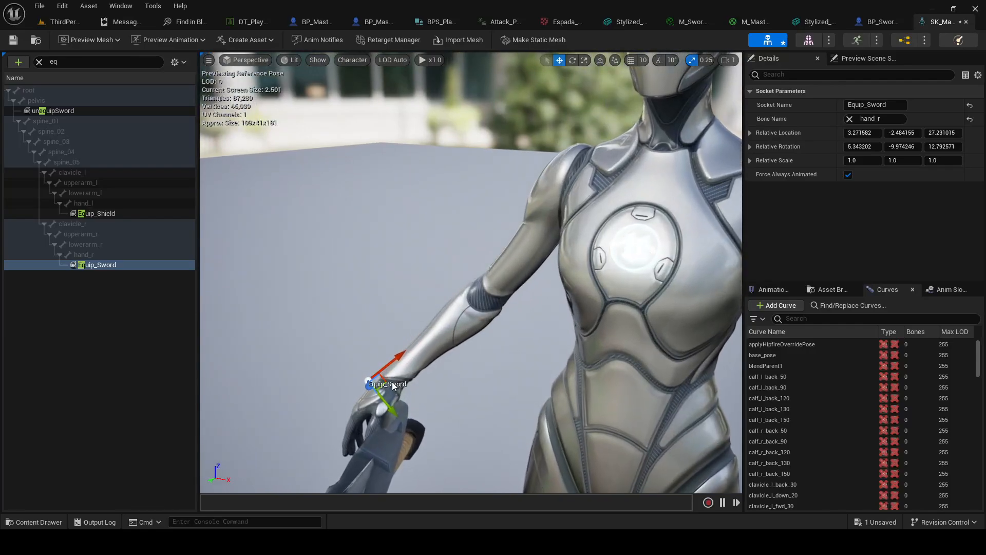
# Fit the sword handle into the palm at about 7.9, -9.1, 20.1 and adjust the socket's X rotation to about 2.2
pyautogui.moveTo(384, 379); pyautogui.dragTo(345, 339)
pyautogui.moveTo(411, 288); pyautogui.dragTo(468, 283, button='right')
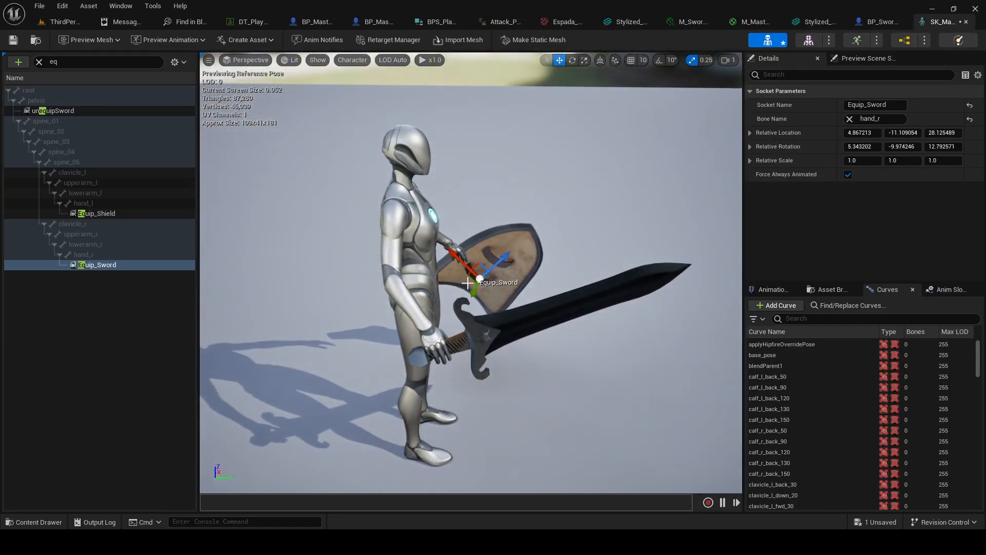
pyautogui.moveTo(483, 269); pyautogui.dragTo(454, 298)
pyautogui.scroll(5, 453, 284)
pyautogui.moveTo(469, 298); pyautogui.dragTo(409, 347, button='right')
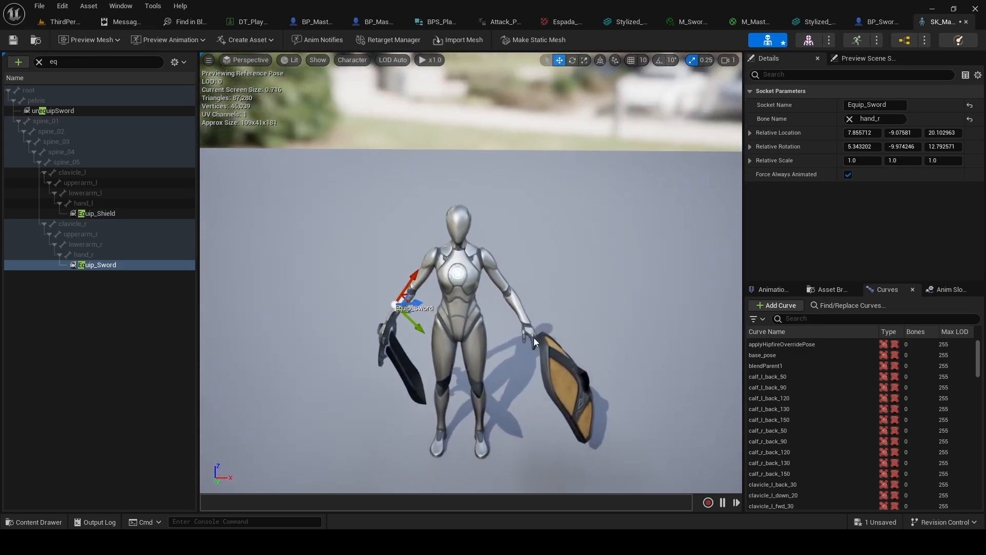
pyautogui.press('e')
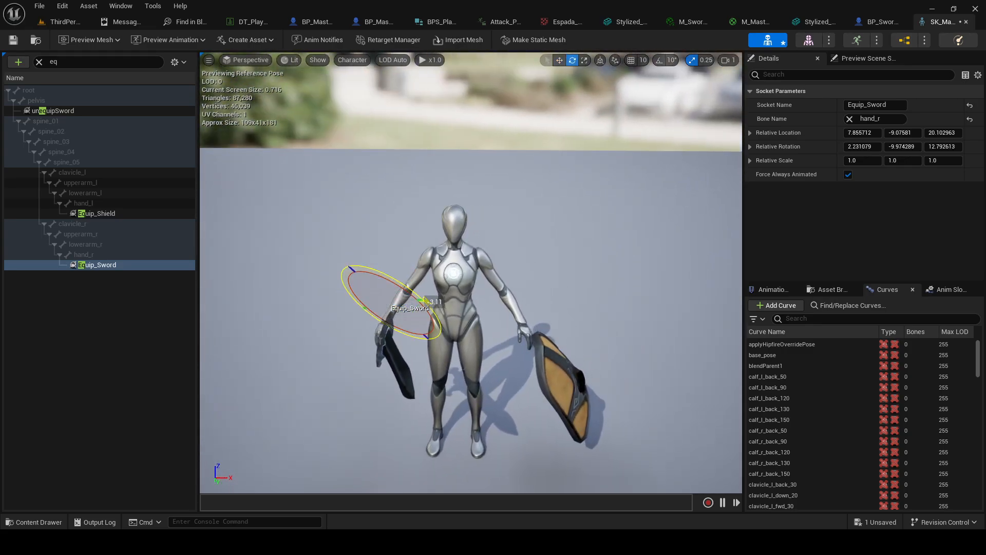
# Move the Equip_Shield socket from the hand towards the forearm, to a relative location of about -20.5, 0, 0.1
pyautogui.click(106, 215)
pyautogui.moveTo(447, 288); pyautogui.dragTo(442, 334, button='right')
pyautogui.press('w')
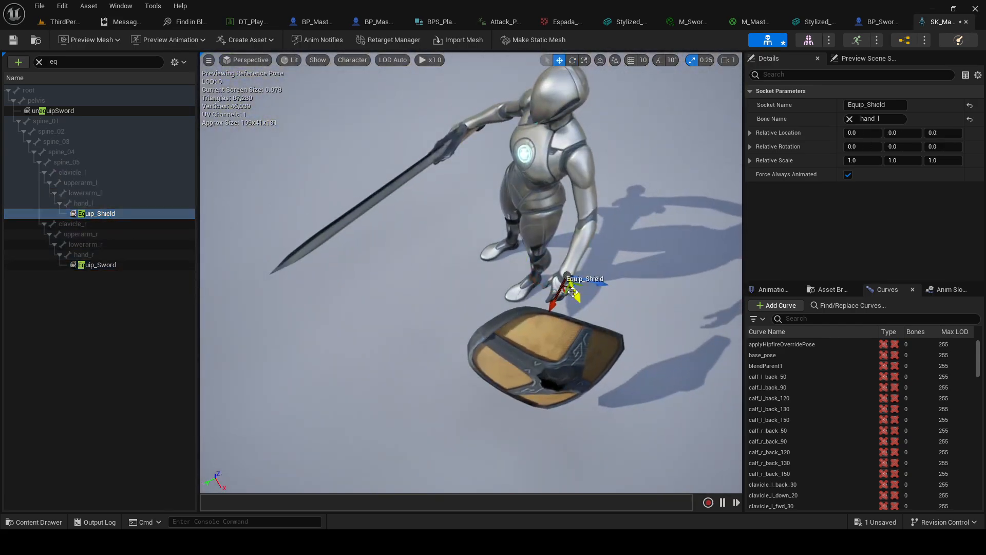
pyautogui.moveTo(573, 288); pyautogui.dragTo(462, 296, button='right')
pyautogui.moveTo(345, 380); pyautogui.dragTo(356, 368, button='right')
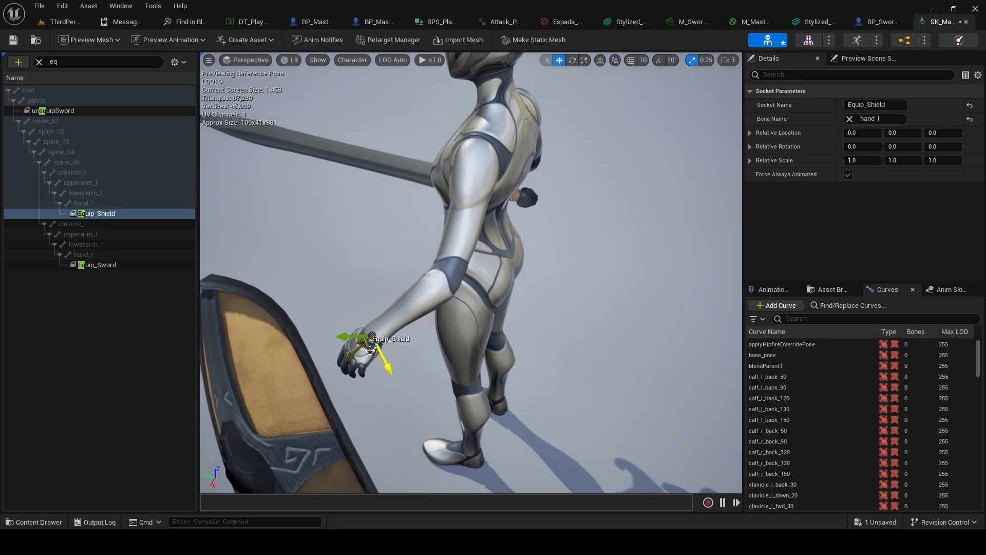
pyautogui.moveTo(371, 351); pyautogui.dragTo(422, 289)
# Flip the Equip_Shield socket to a rotation of about -180, -34.9, -180 and move it to about 39.5, 0, 24.8
pyautogui.press('e')
pyautogui.moveTo(383, 321); pyautogui.dragTo(436, 230)
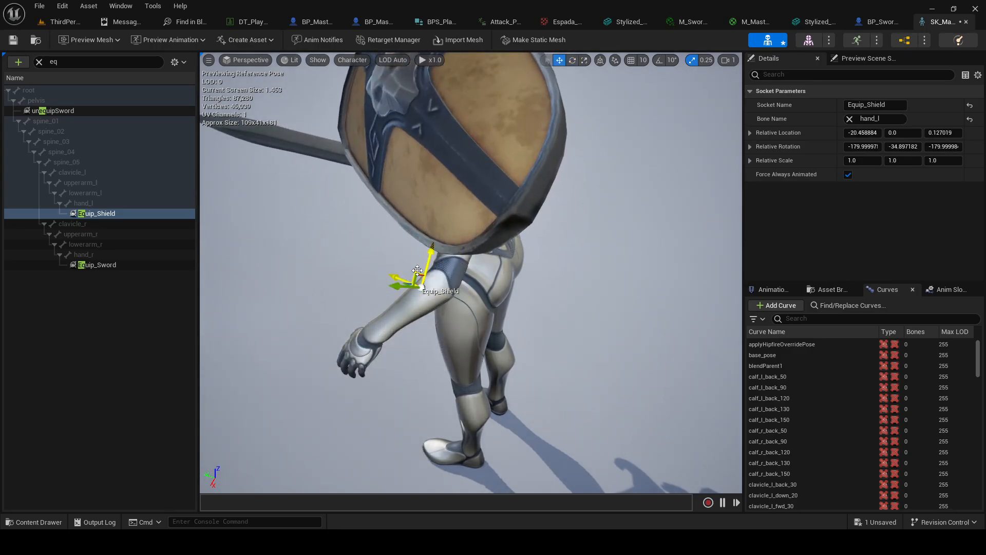
pyautogui.moveTo(417, 271); pyautogui.dragTo(317, 471)
pyautogui.moveTo(429, 401)
pyautogui.mouseDown(button='right')
pyautogui.moveTo(411, 402)
pyautogui.moveTo(429, 401)
pyautogui.mouseUp(button='right')
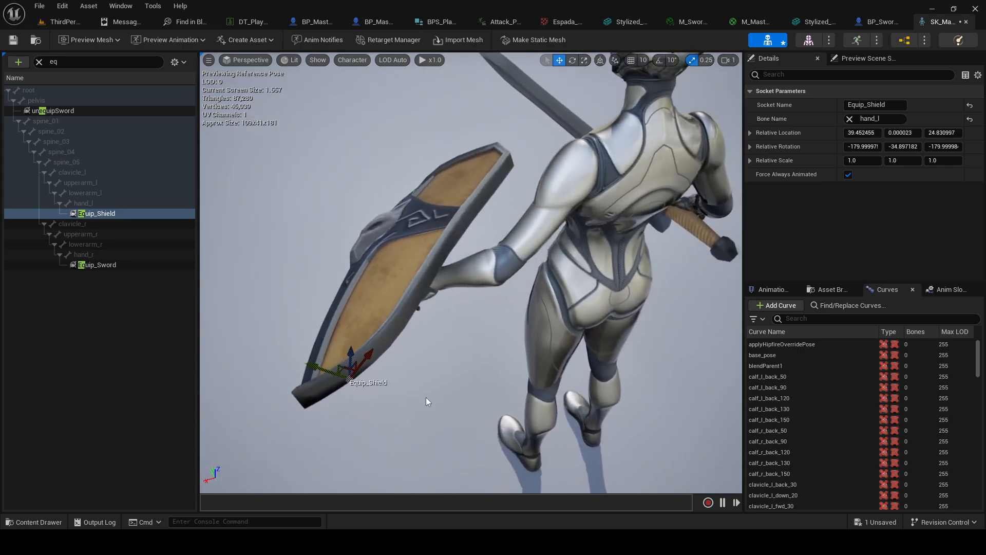
# Rotate the Equip_Shield socket to about -144.5, -30.1, 171.2 to align the shield with the arm
pyautogui.press('e')
pyautogui.moveTo(334, 378); pyautogui.dragTo(354, 352)
pyautogui.moveTo(355, 352); pyautogui.dragTo(334, 352, button='right')
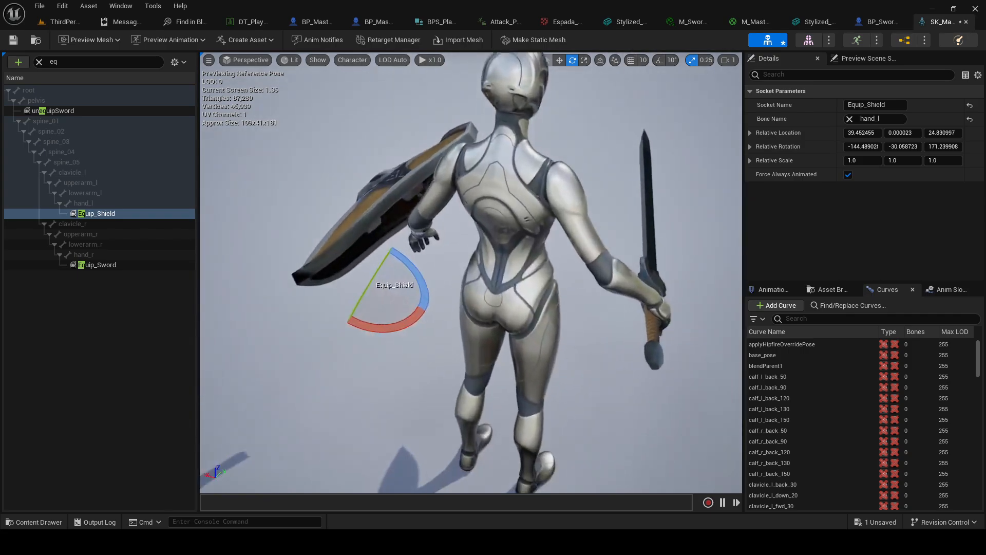
pyautogui.moveTo(412, 279)
pyautogui.mouseDown(button='right')
pyautogui.moveTo(452, 252)
pyautogui.moveTo(411, 308)
pyautogui.moveTo(411, 279)
pyautogui.mouseUp(button='right')
# Move the Equip_Shield socket to about 45.8, -7.5, 11.2 and rotate it to about -142.1, -26.8, 166.2
pyautogui.press('w')
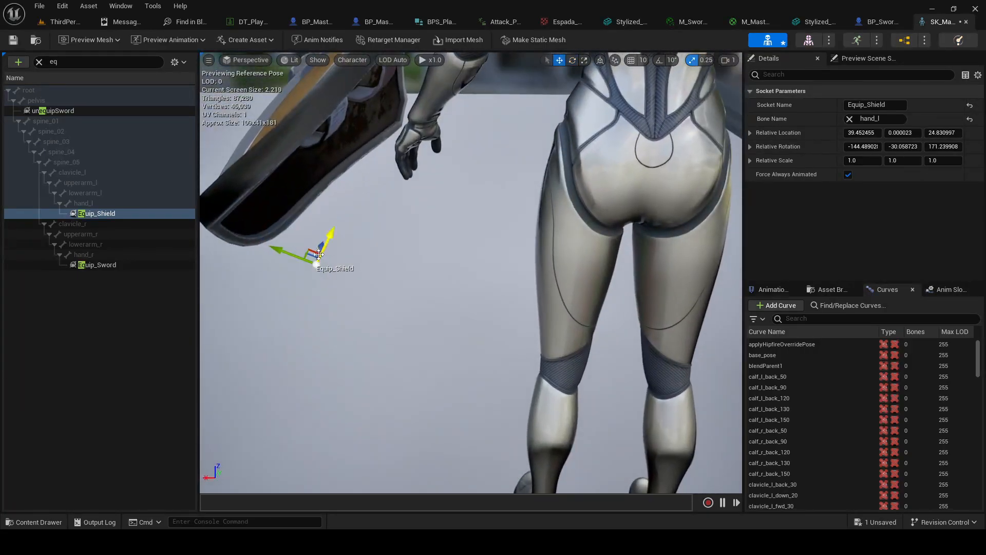
pyautogui.moveTo(312, 258); pyautogui.dragTo(364, 266)
pyautogui.press('e')
pyautogui.moveTo(370, 219); pyautogui.dragTo(359, 222)
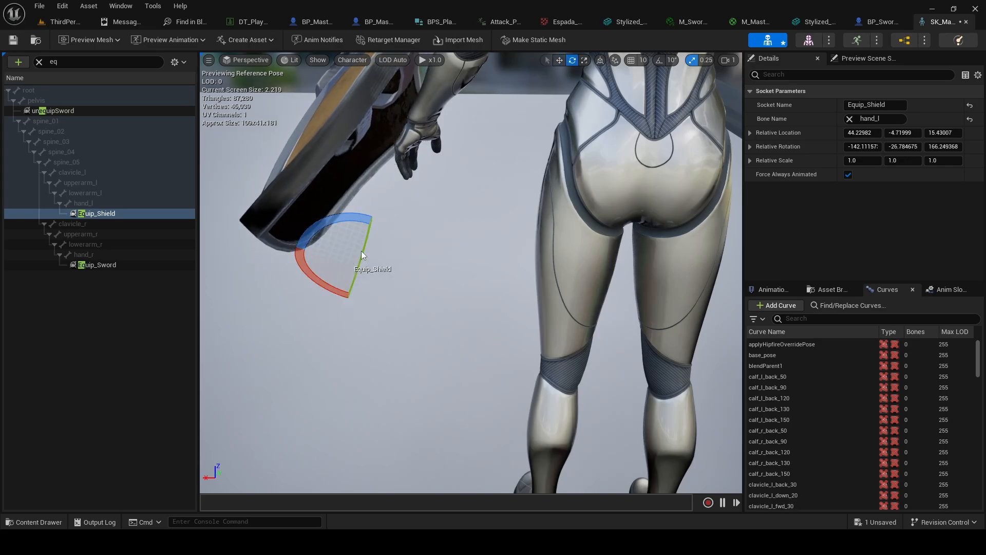
pyautogui.press('w')
pyautogui.moveTo(349, 256); pyautogui.dragTo(367, 257)
pyautogui.moveTo(529, 278); pyautogui.dragTo(560, 375, button='right')
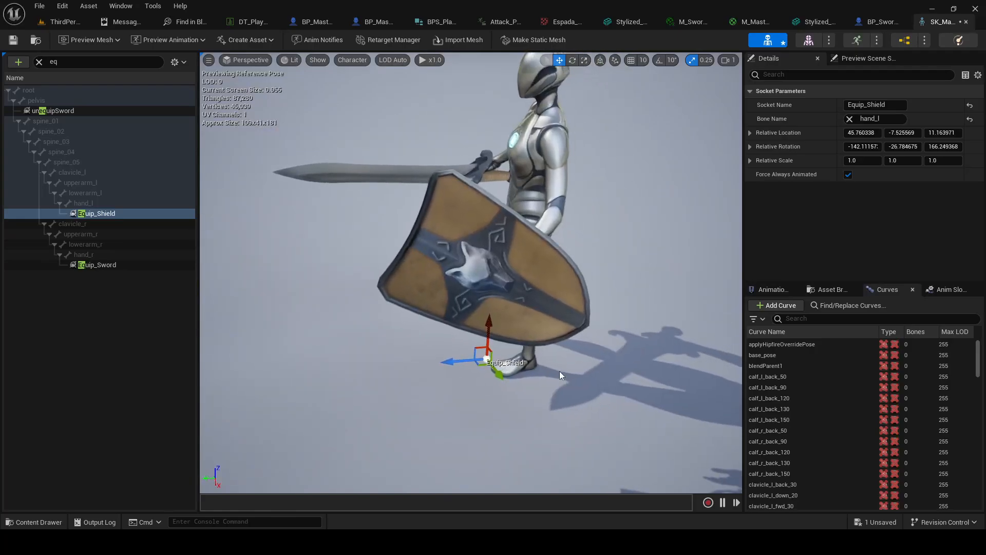
# Fit the shield against the arm at about 35, -25.6, 15.6 with rotation about -138.2, -19, 156.1, and save all assets
pyautogui.moveTo(475, 349); pyautogui.dragTo(514, 339)
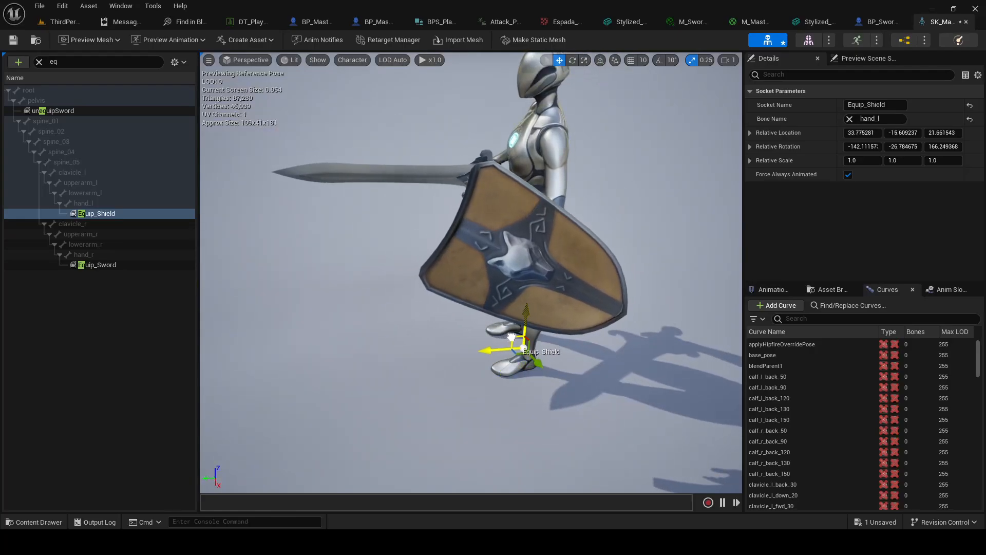
pyautogui.moveTo(514, 340); pyautogui.dragTo(631, 300, button='right')
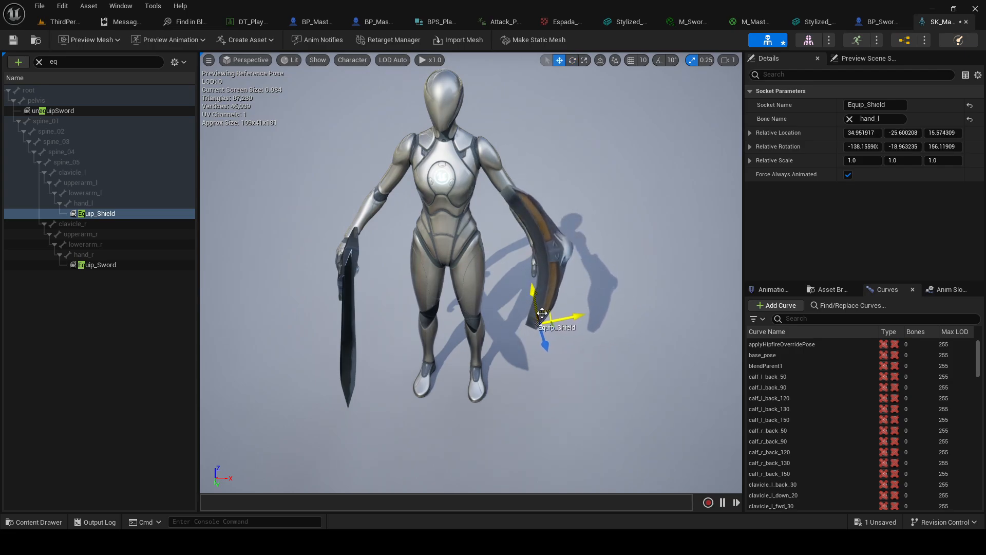
pyautogui.click(40, 6)
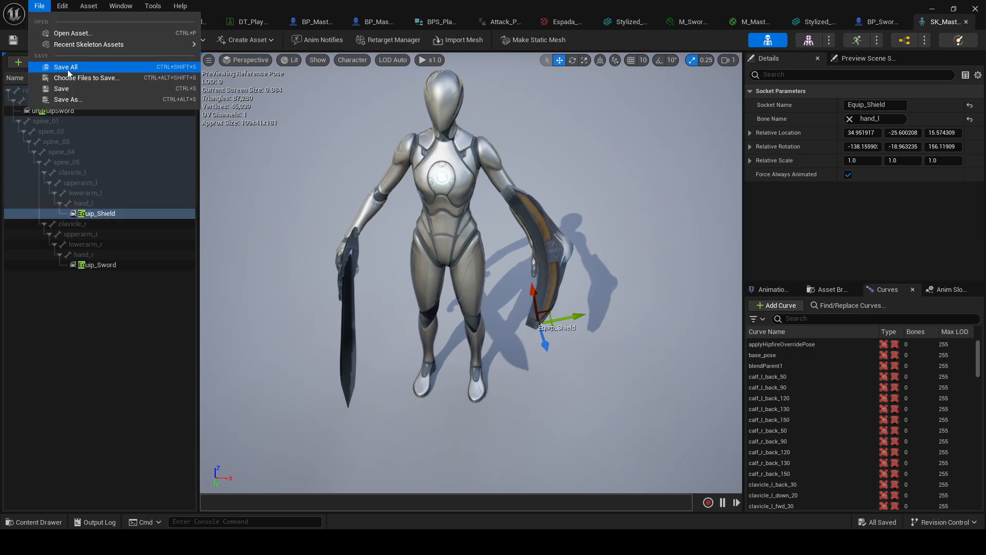
# Play the third-person level, run and jump to check the equipped sword and shield, and stop the session
pyautogui.click(62, 22)
pyautogui.hotkey('alt', 'p')
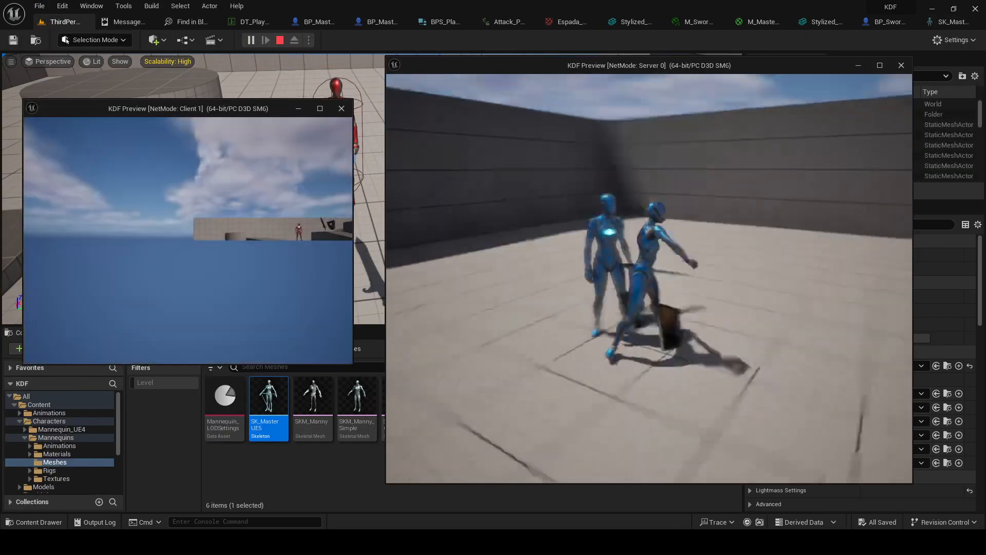
pyautogui.press('s')
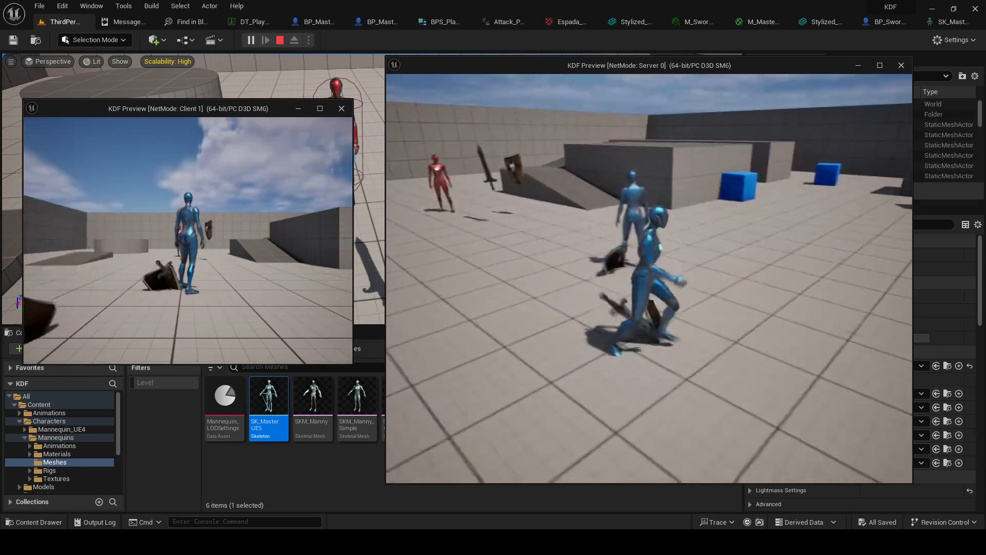
pyautogui.press('space')
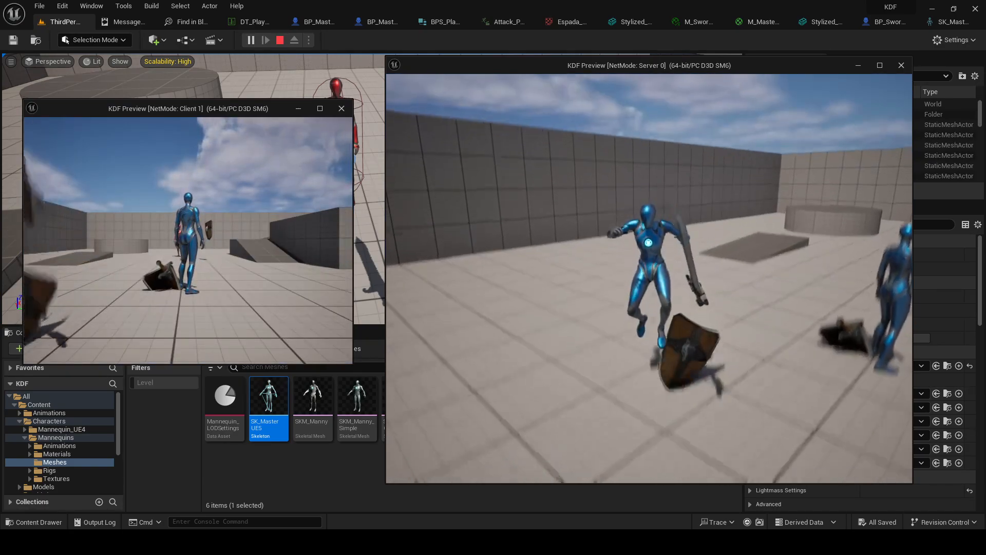
pyautogui.press('space')
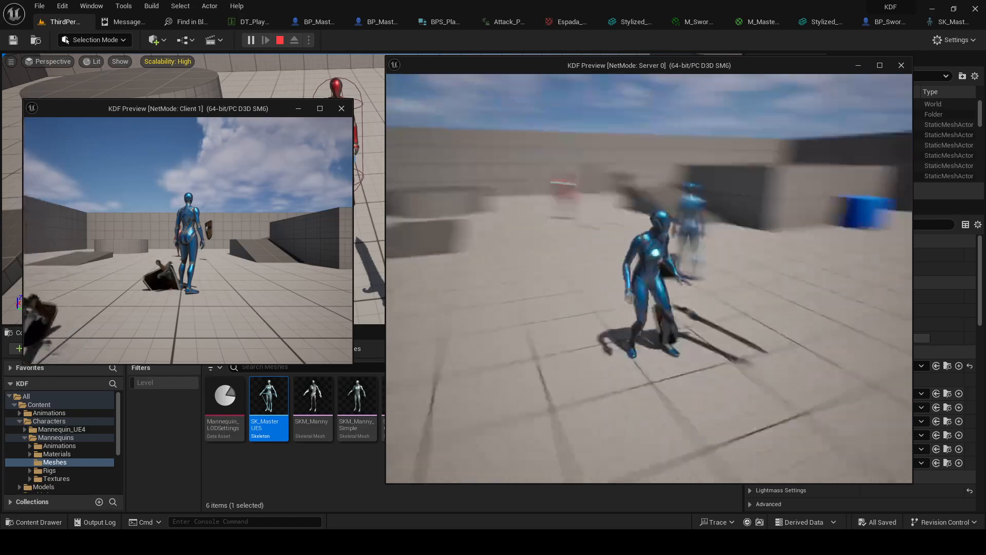
pyautogui.press('w')
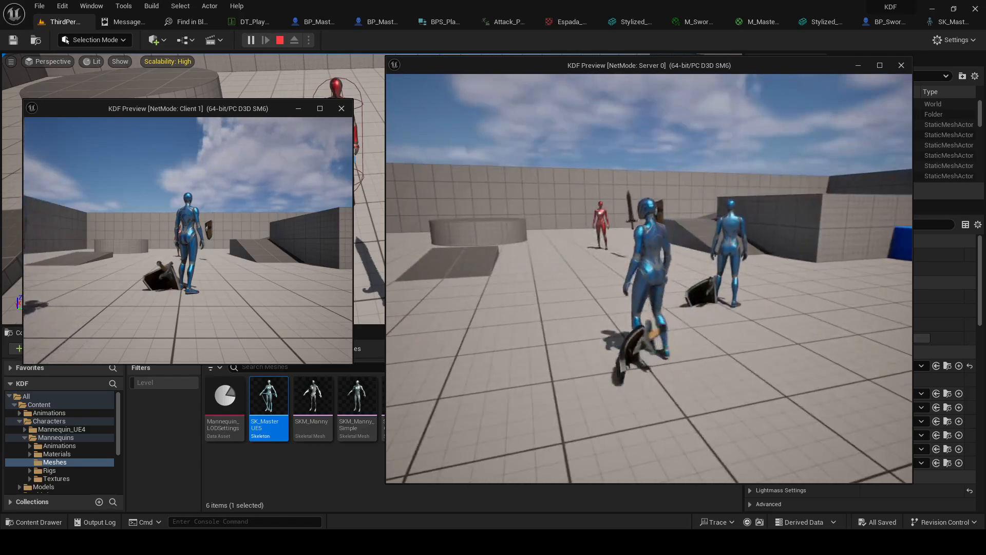
pyautogui.press('Escape')
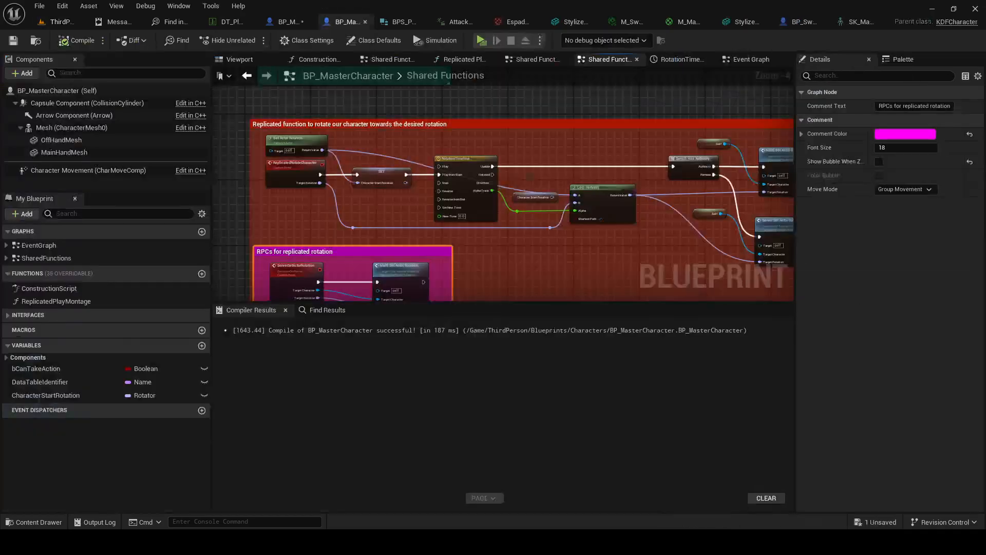
# Save all unsaved assets from the BP_MasterCharacter Shared Functions graph
pyautogui.moveTo(507, 238)
pyautogui.mouseDown(button='right')
pyautogui.moveTo(421, 211)
pyautogui.moveTo(501, 223)
pyautogui.mouseUp(button='right')
pyautogui.moveTo(348, 226); pyautogui.dragTo(298, 166, button='right')
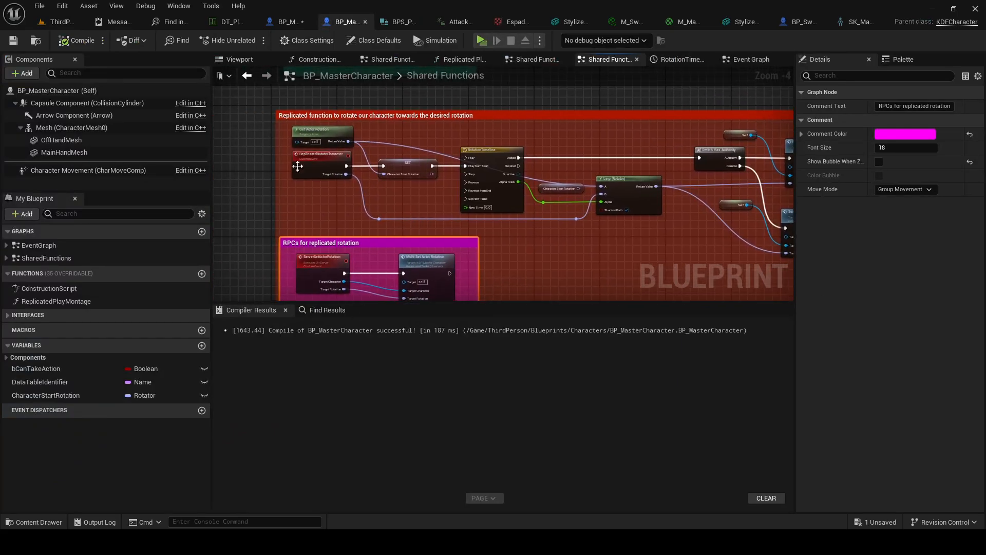
pyautogui.click(38, 7)
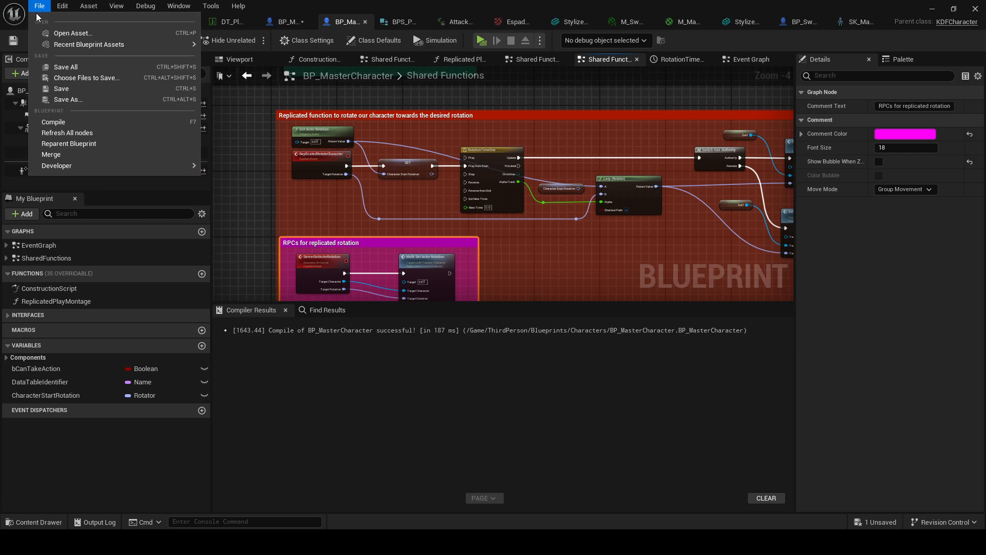
pyautogui.click(74, 75)
# Add a second Get Actor Rotation node above the Character Start Rotation getter and connect it to the Lerp's A input
pyautogui.scroll(2, 608, 133)
pyautogui.moveTo(187, 126); pyautogui.dragTo(242, 154, button='right')
pyautogui.moveTo(595, 167); pyautogui.dragTo(635, 228)
pyautogui.moveTo(314, 149); pyautogui.dragTo(446, 163, button='right')
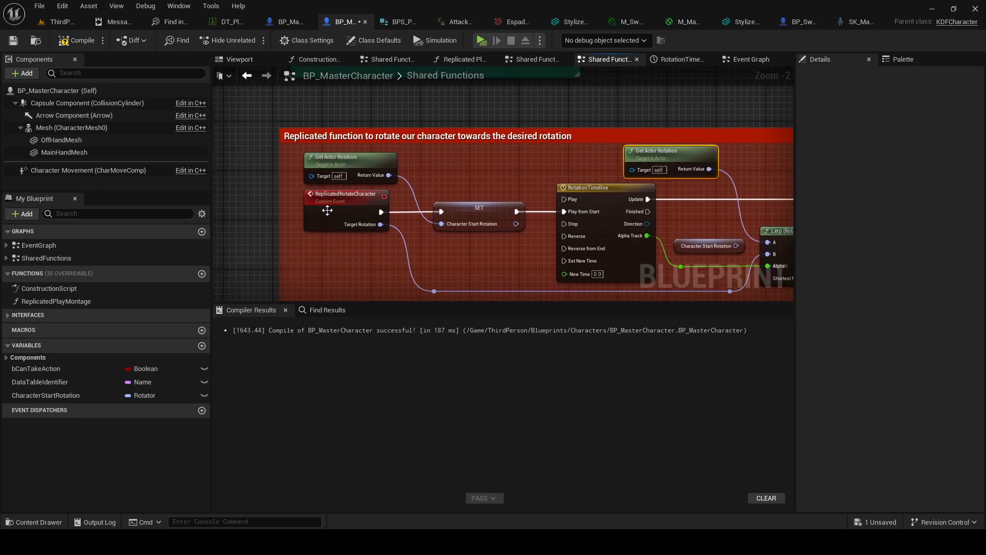
# Delete the Character Start Rotation getter, its SET node and the Get Actor Rotation node feeding it from the replicated rotation graph
pyautogui.moveTo(573, 149); pyautogui.dragTo(390, 114, button='right')
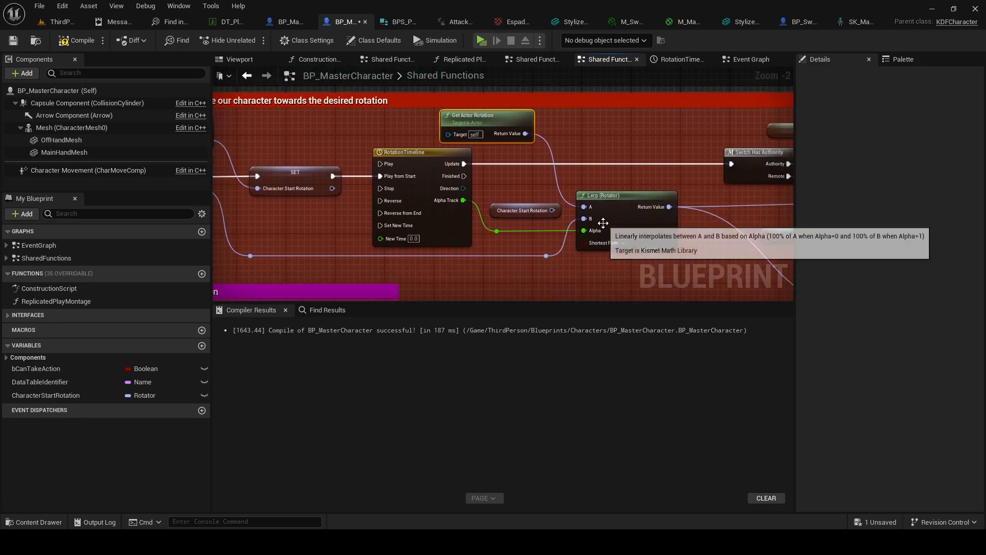
pyautogui.click(525, 208)
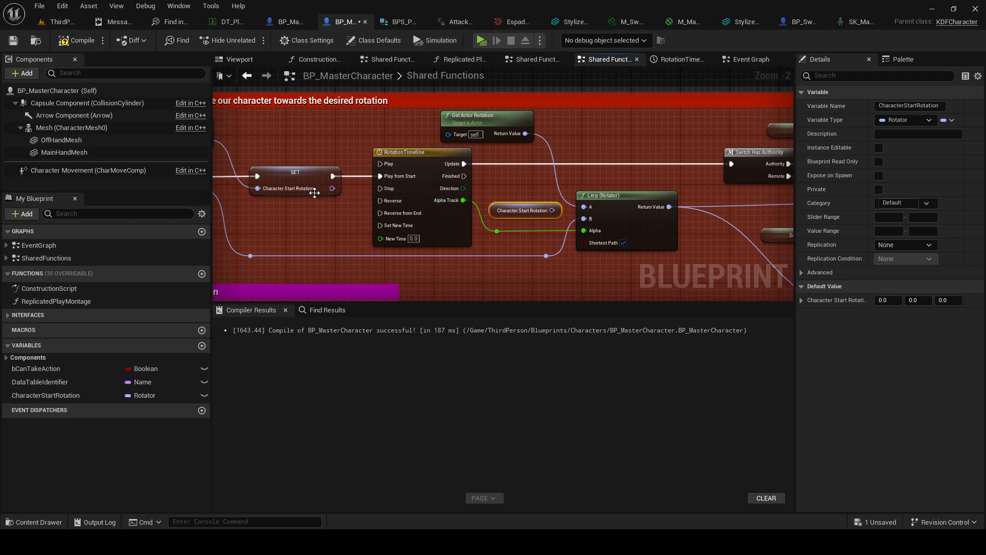
pyautogui.press('Delete')
pyautogui.moveTo(295, 200); pyautogui.dragTo(422, 202, button='right')
pyautogui.click(256, 124)
pyautogui.press('Delete')
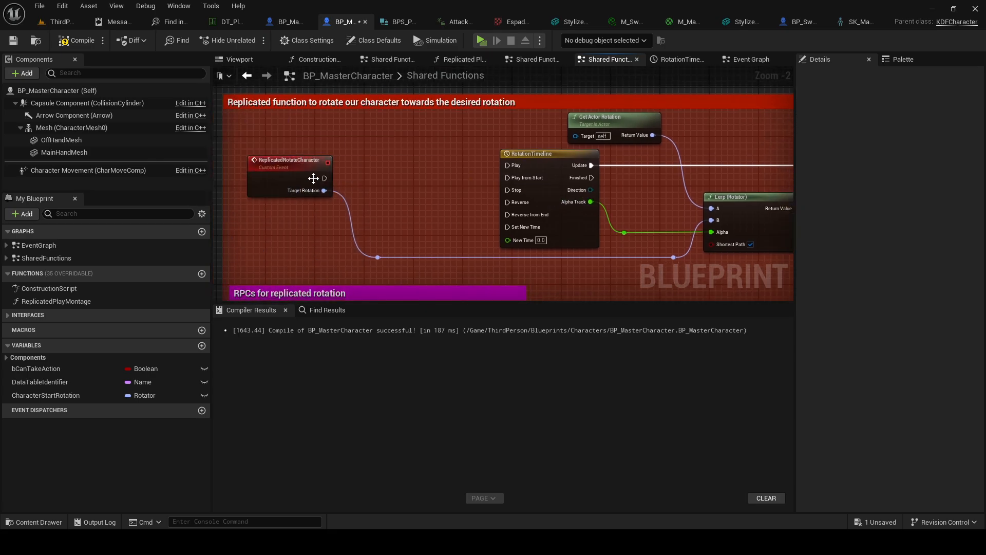
# Connect ReplicatedRotateCharacter straight to RotationTimeline's Play from Start, delete the CharacterStartRotation variable, and compile the blueprint
pyautogui.moveTo(326, 177); pyautogui.dragTo(518, 181)
pyautogui.press('q')
pyautogui.click(76, 394)
pyautogui.press('Delete')
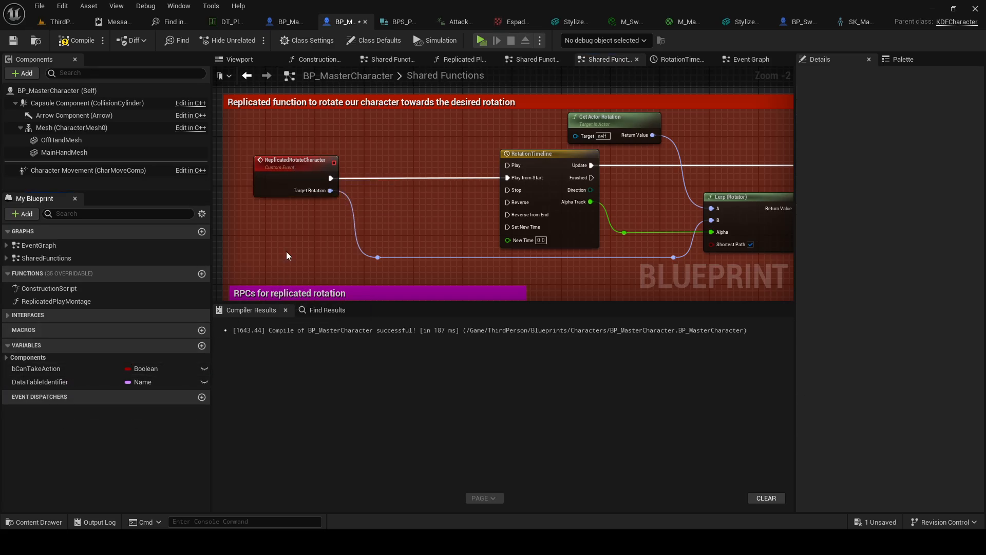
pyautogui.click(77, 41)
# Open the RotationTimeline to check its AlphaTrack curve and save all assets
pyautogui.moveTo(660, 201); pyautogui.dragTo(527, 220, button='right')
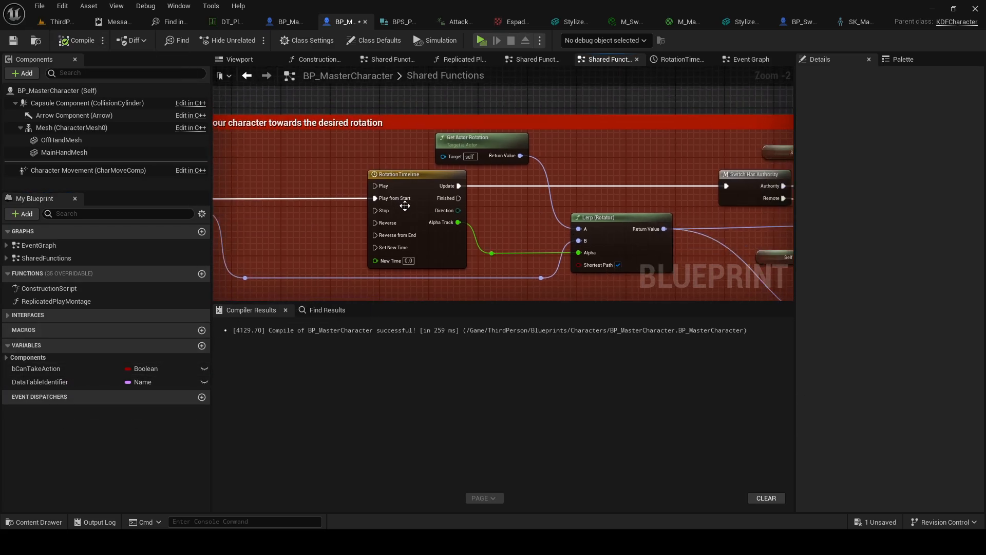
pyautogui.doubleClick(424, 190)
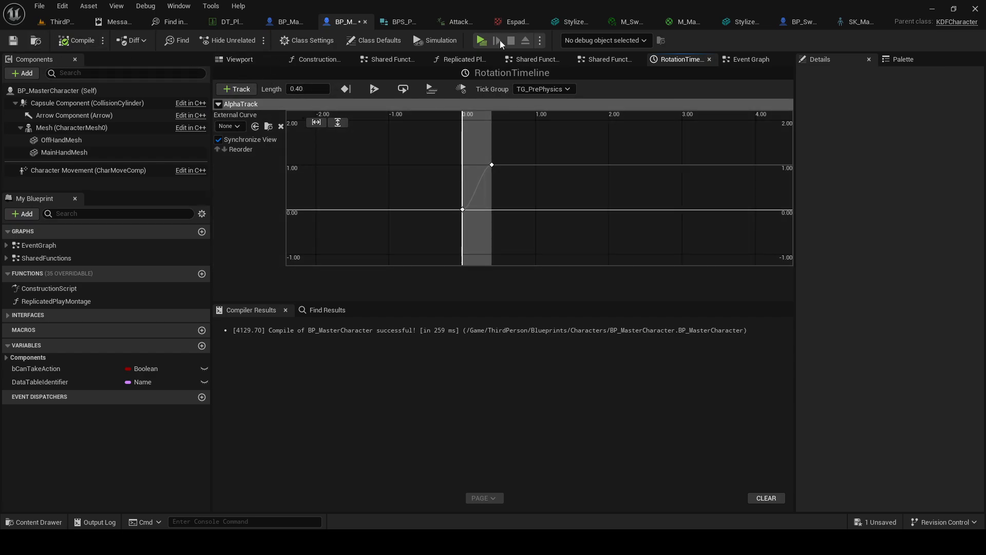
pyautogui.click(39, 6)
pyautogui.click(69, 67)
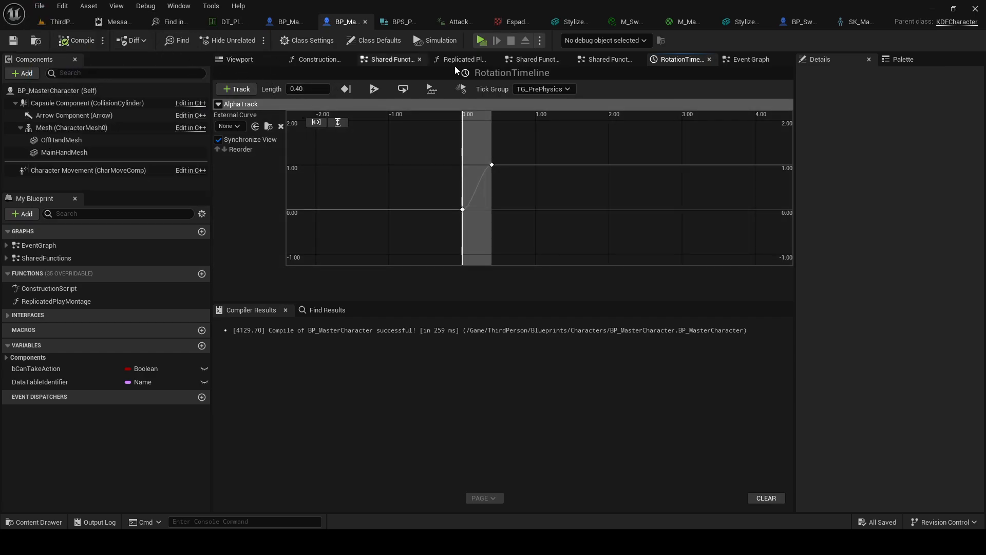
# Examine how IA_Move's Triggered and Completed outputs set the movement input in BP_MasterPlayer's Input Graph
pyautogui.click(733, 60)
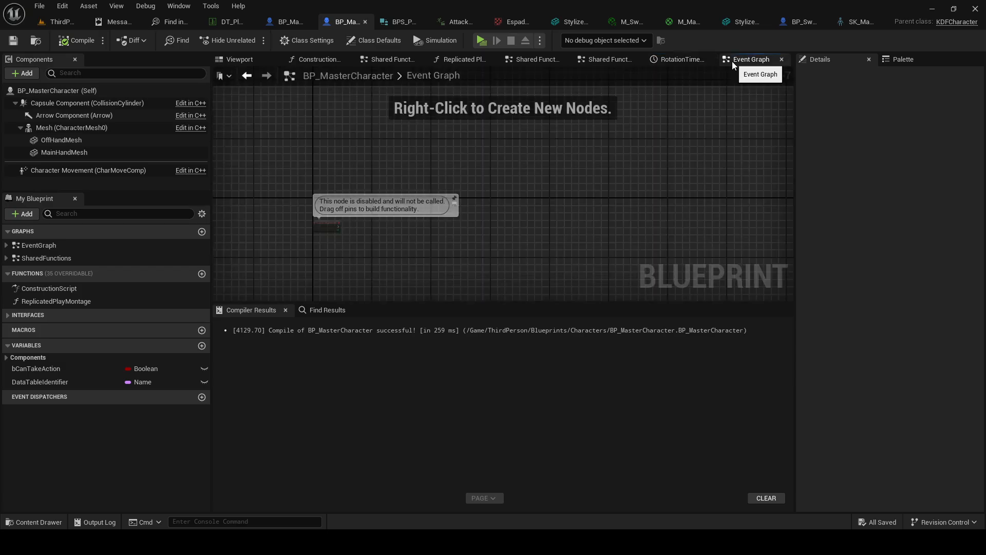
pyautogui.click(282, 24)
pyautogui.scroll(6, 525, 272)
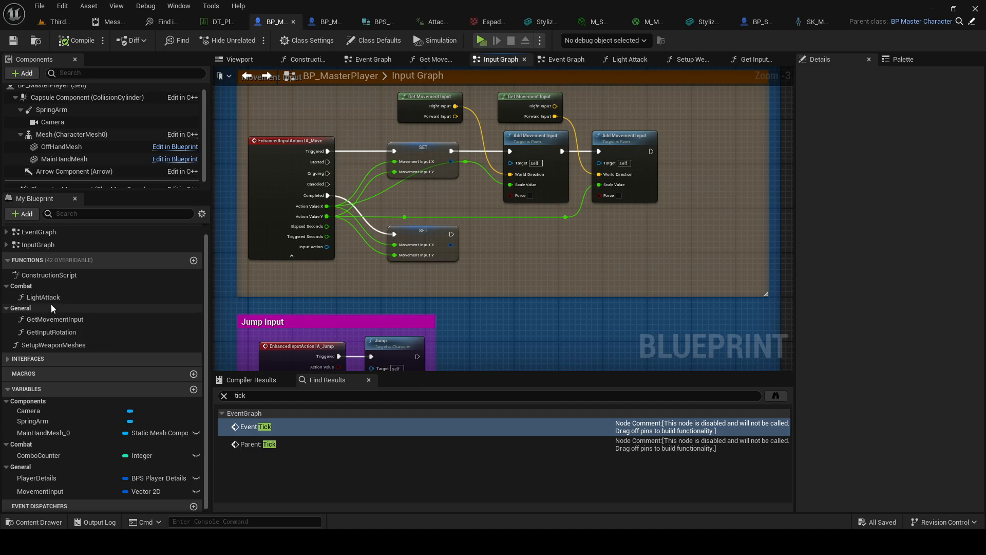
pyautogui.moveTo(510, 243); pyautogui.dragTo(537, 255, button='right')
pyautogui.scroll(1, 388, 240)
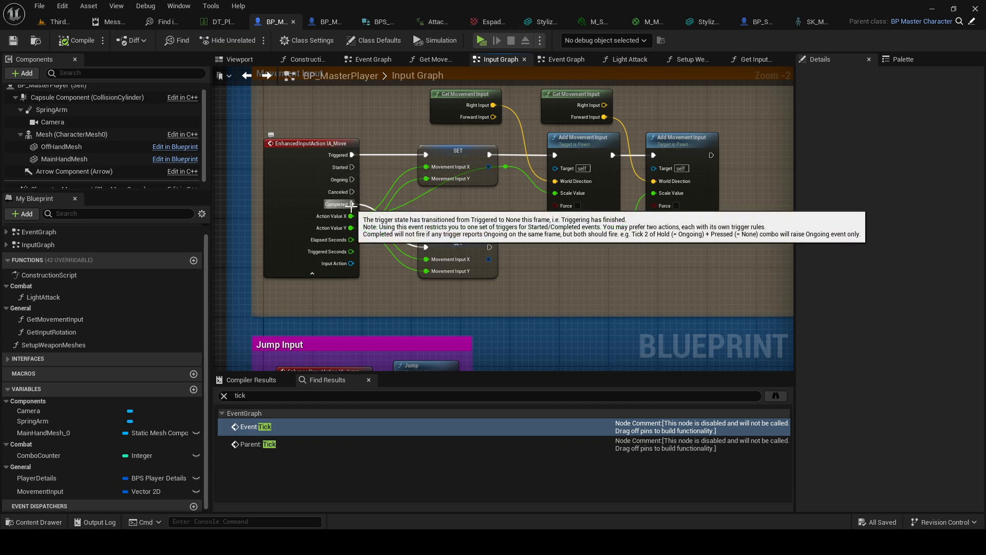
pyautogui.click(358, 143)
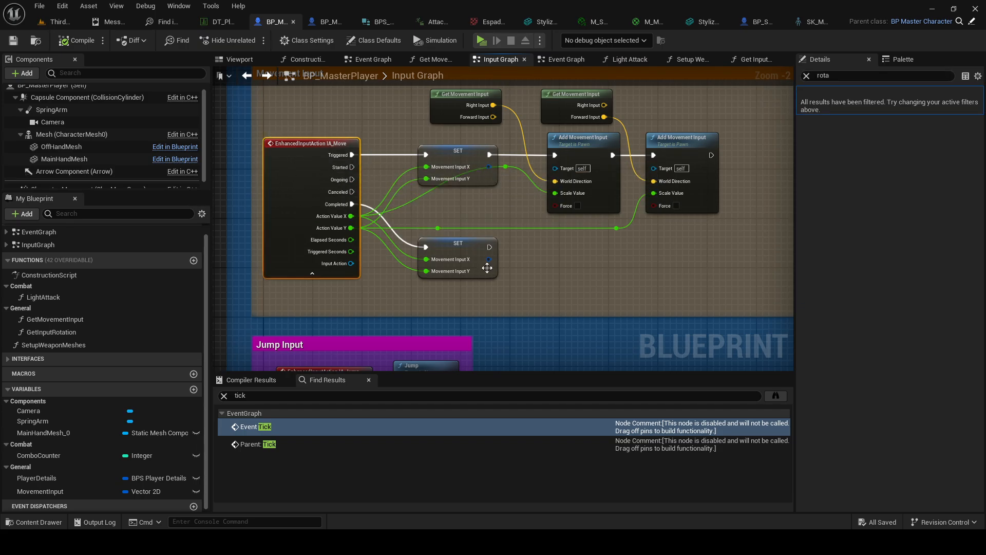
pyautogui.click(449, 251)
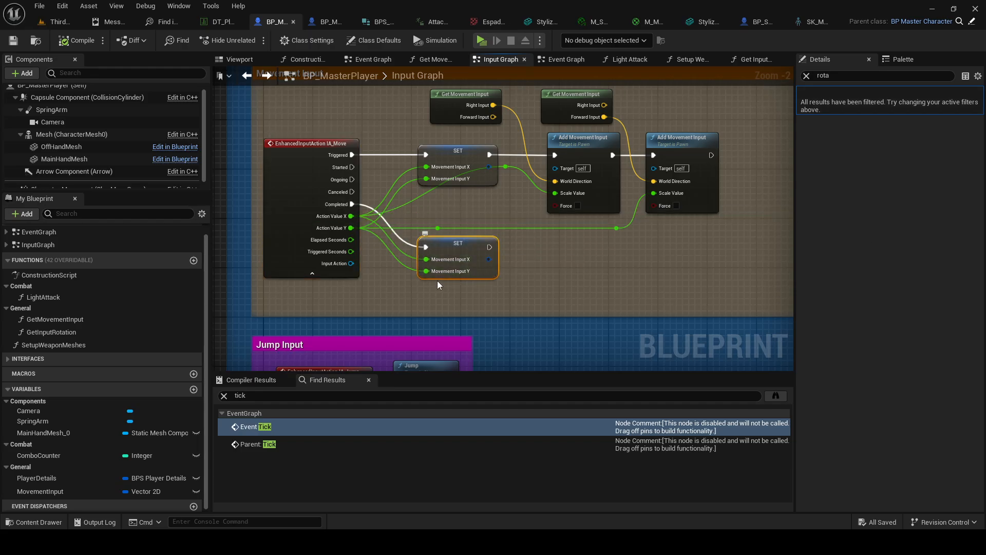
pyautogui.scroll(2, 467, 264)
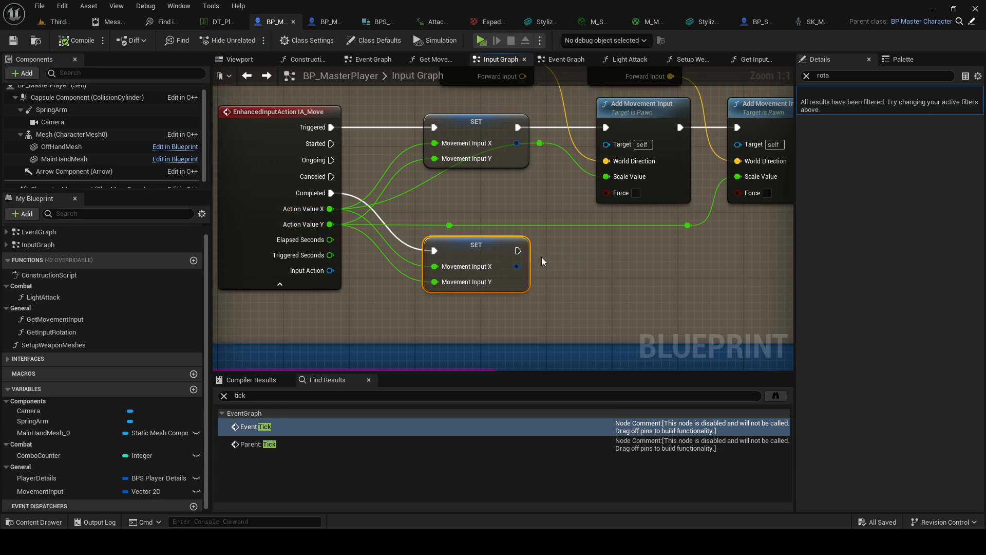
pyautogui.click(453, 133)
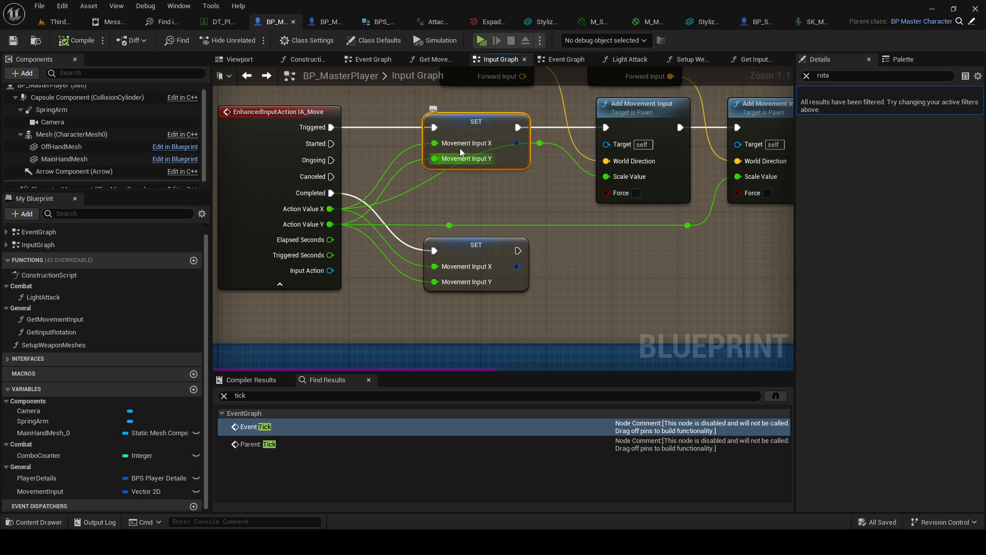
# Open the LightAttack function and examine how its branches lead to Replicated Rotate Character
pyautogui.scroll(1, 62, 310)
pyautogui.doubleClick(61, 309)
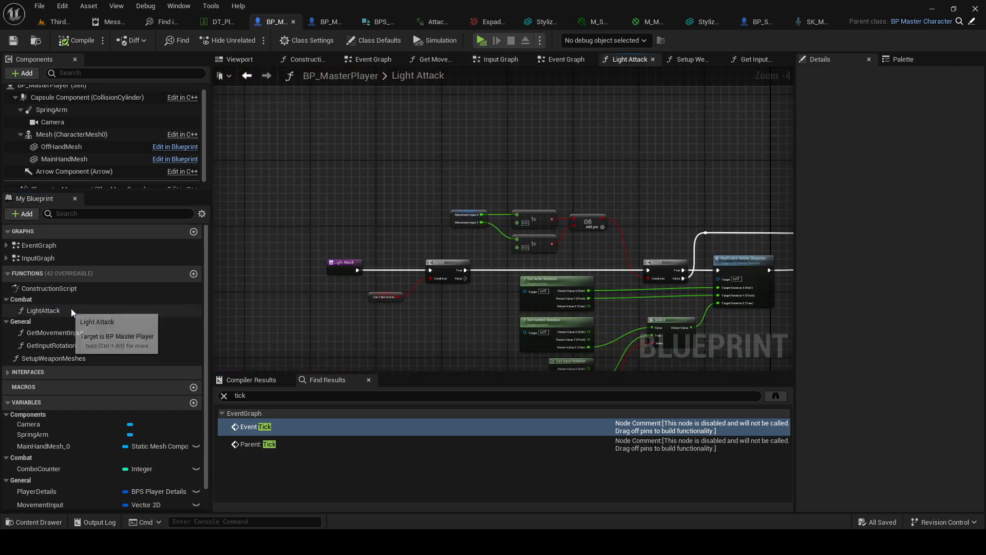
pyautogui.moveTo(497, 326); pyautogui.dragTo(418, 268, button='right')
pyautogui.moveTo(534, 303); pyautogui.dragTo(472, 283, button='right')
pyautogui.scroll(1, 472, 283)
pyautogui.moveTo(255, 207); pyautogui.dragTo(495, 243, button='right')
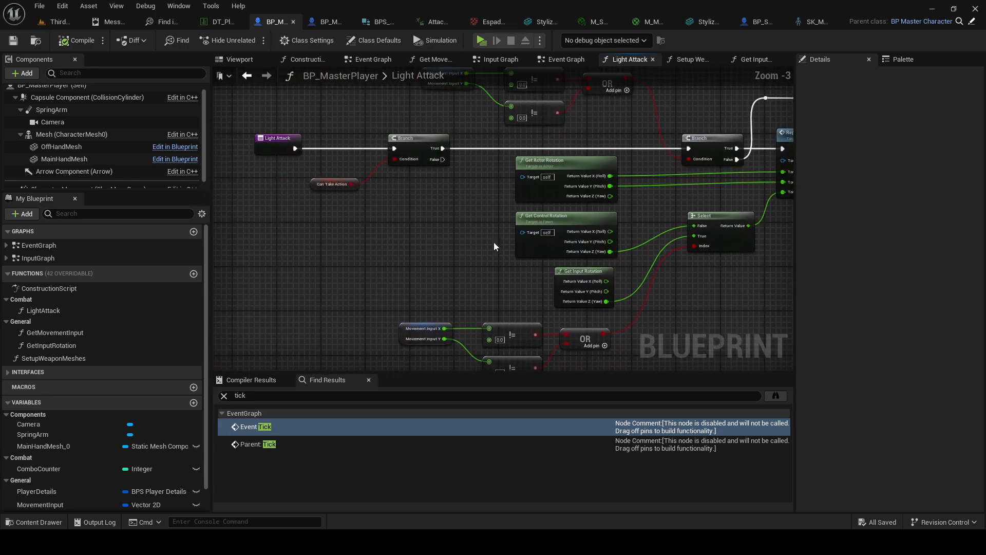
pyautogui.moveTo(412, 184); pyautogui.dragTo(174, 206, button='right')
pyautogui.click(571, 179)
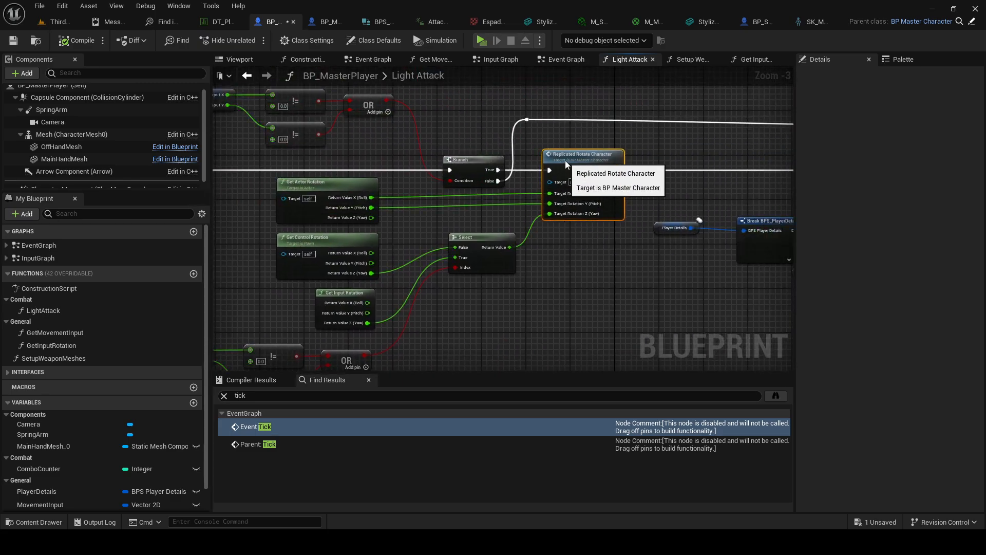
pyautogui.moveTo(424, 190); pyautogui.dragTo(568, 191, button='right')
pyautogui.moveTo(216, 154); pyautogui.dragTo(325, 149, button='right')
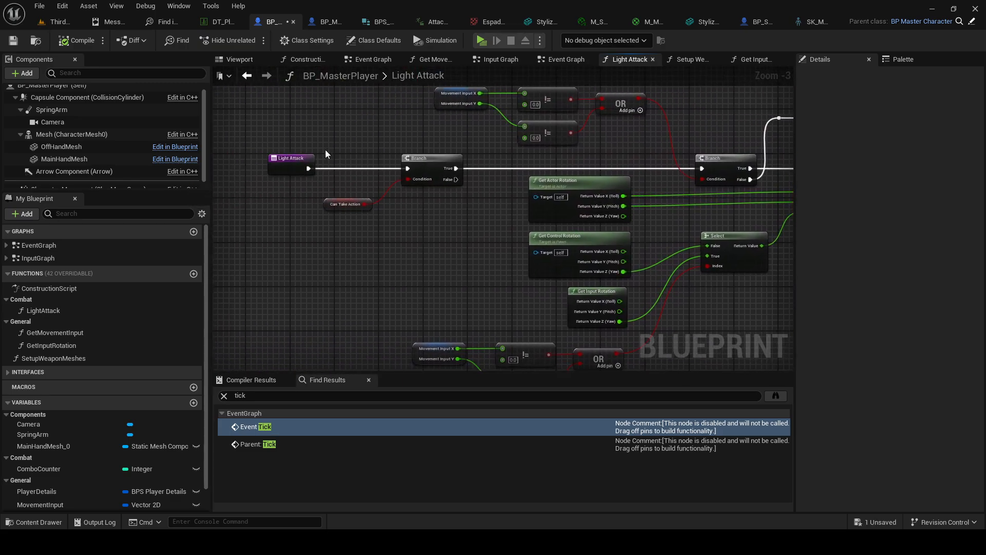
# Trace LightAttack's flow from the Can Take Action branch to Replicated Play Montage, including the Select node supplying the target yaw
pyautogui.moveTo(435, 230); pyautogui.dragTo(436, 231)
pyautogui.moveTo(480, 241); pyautogui.dragTo(441, 264, button='right')
pyautogui.moveTo(534, 268); pyautogui.dragTo(216, 231, button='right')
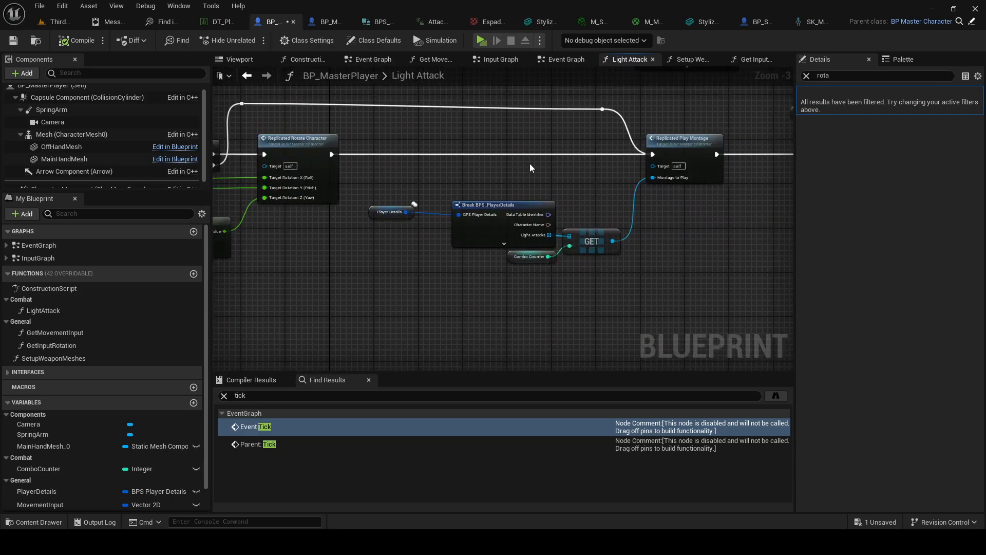
pyautogui.moveTo(440, 162); pyautogui.dragTo(791, 188, button='right')
pyautogui.moveTo(269, 186); pyautogui.dragTo(411, 186, button='right')
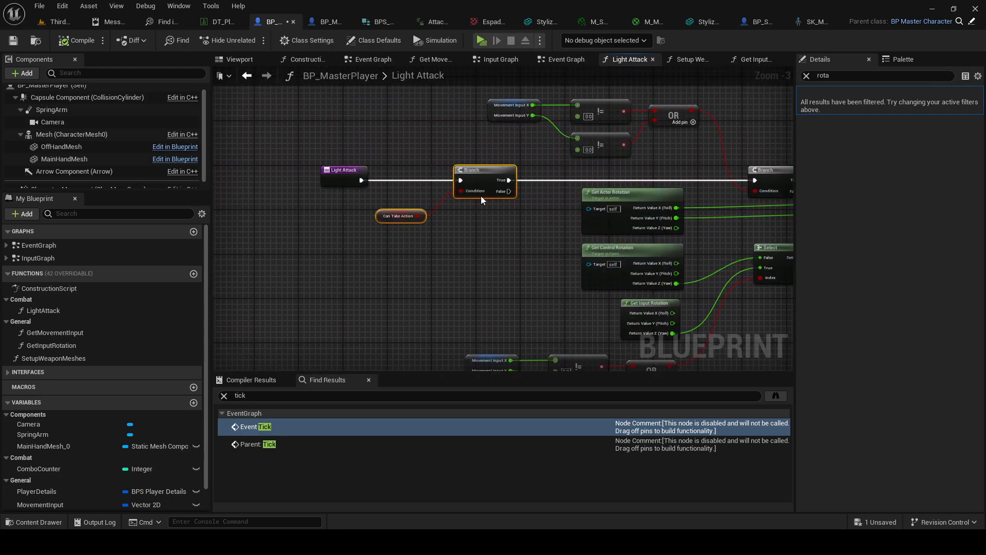
pyautogui.moveTo(481, 195); pyautogui.dragTo(289, 217, button='right')
pyautogui.moveTo(627, 183); pyautogui.dragTo(638, 183)
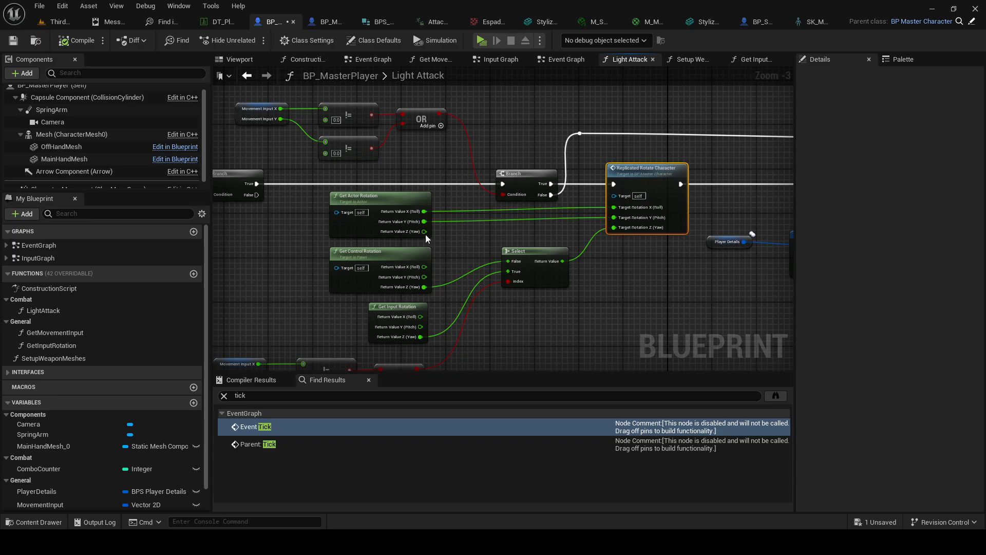
pyautogui.scroll(-1, 426, 235)
pyautogui.moveTo(454, 245); pyautogui.dragTo(499, 237, button='right')
pyautogui.scroll(1, 443, 237)
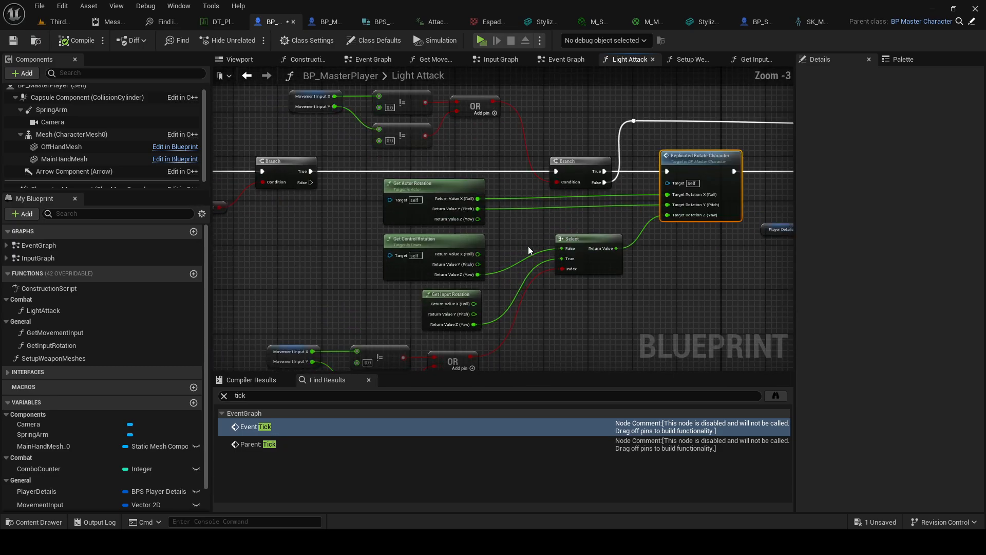
pyautogui.click(593, 247)
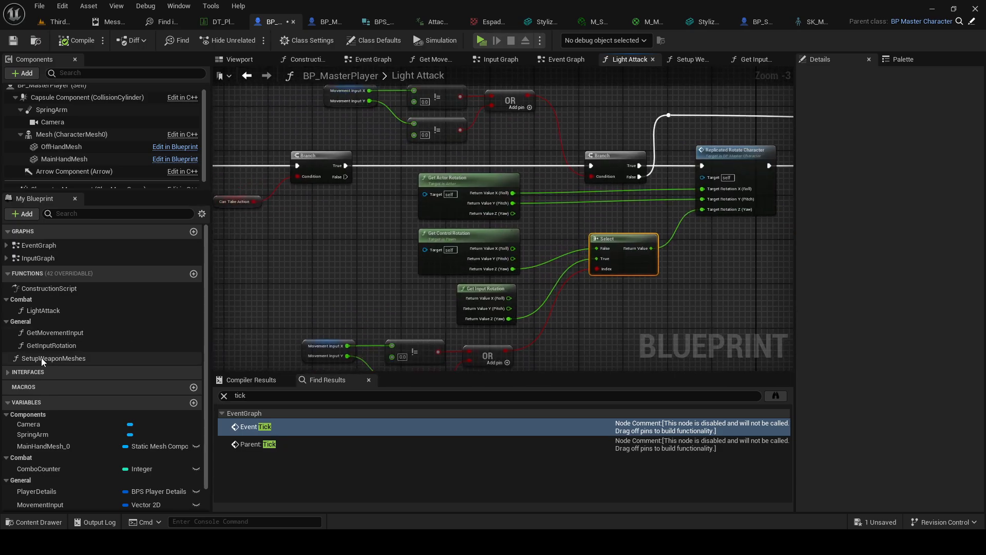
# Add a second Get Input Rotation node above the Select node, removing the mistakenly placed Get Movement Input node
pyautogui.moveTo(52, 332); pyautogui.dragTo(565, 208)
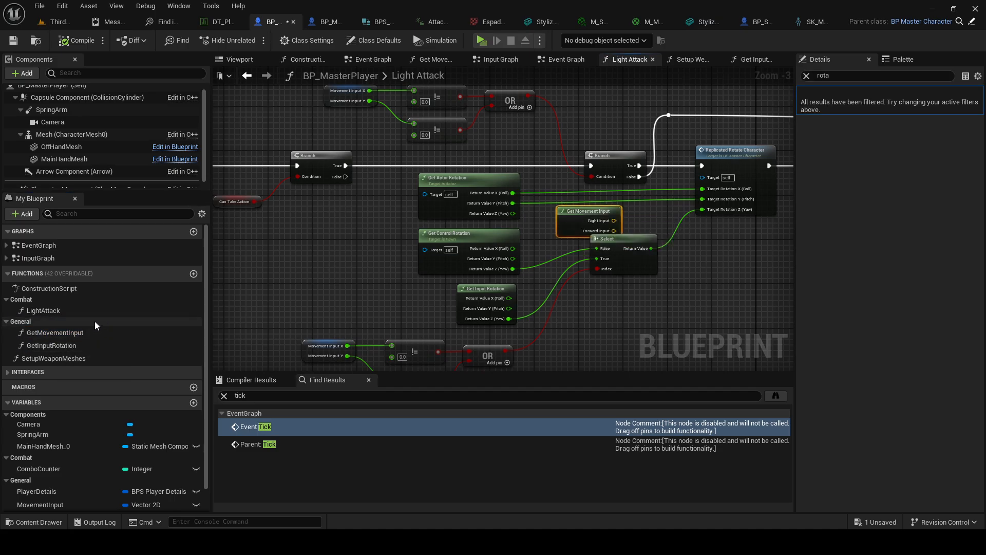
pyautogui.hotkey('ctrl', 'z')
pyautogui.moveTo(57, 345); pyautogui.dragTo(627, 217)
pyautogui.moveTo(717, 190); pyautogui.dragTo(667, 222)
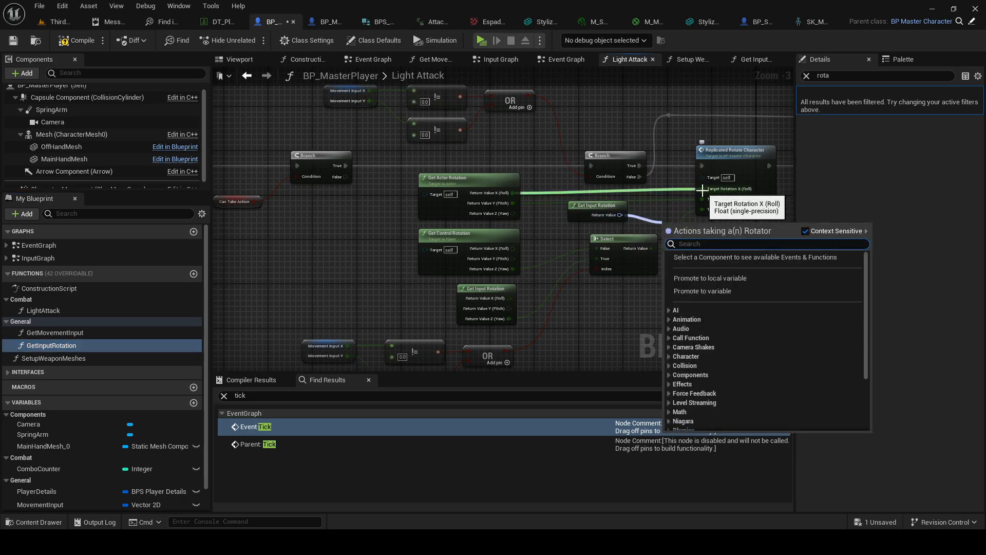
pyautogui.click(686, 197)
pyautogui.moveTo(715, 205); pyautogui.dragTo(660, 220, button='right')
# Disconnect the Target Rotation roll, pitch and yaw inputs of Replicated Rotate Character
pyautogui.rightClick(651, 212)
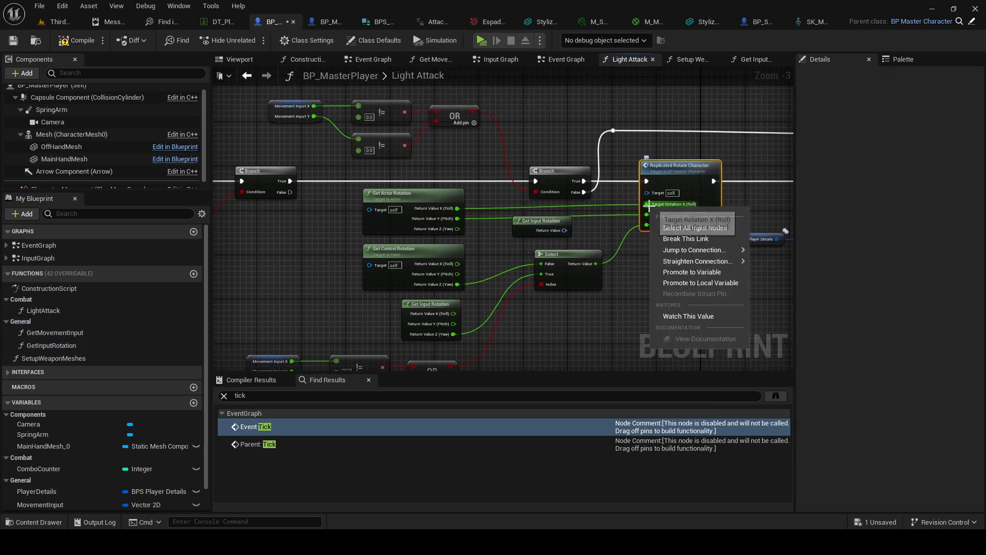
pyautogui.click(613, 232)
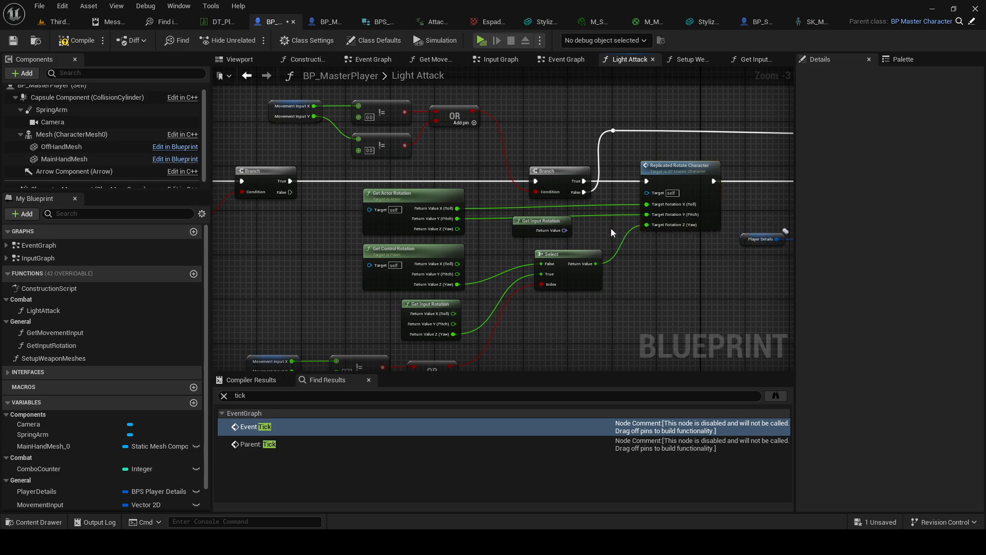
pyautogui.keyDown('alt'); pyautogui.click(647, 205); pyautogui.keyUp('alt')
pyautogui.keyDown('alt'); pyautogui.click(648, 221); pyautogui.keyUp('alt')
# Recombine Replicated Rotate Character's Target Rotation pin and split it again into roll, pitch and yaw
pyautogui.rightClick(655, 211)
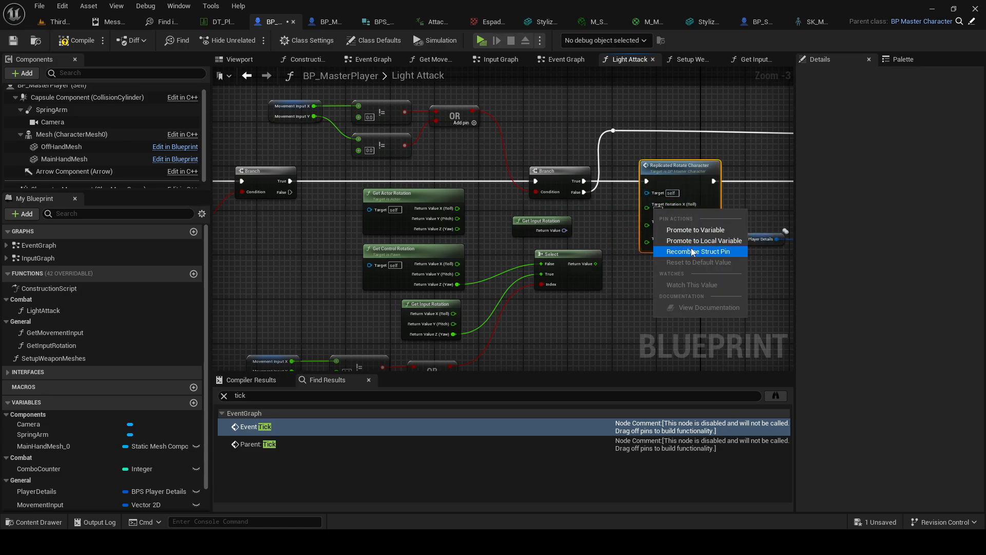
pyautogui.click(686, 251)
pyautogui.rightClick(647, 211)
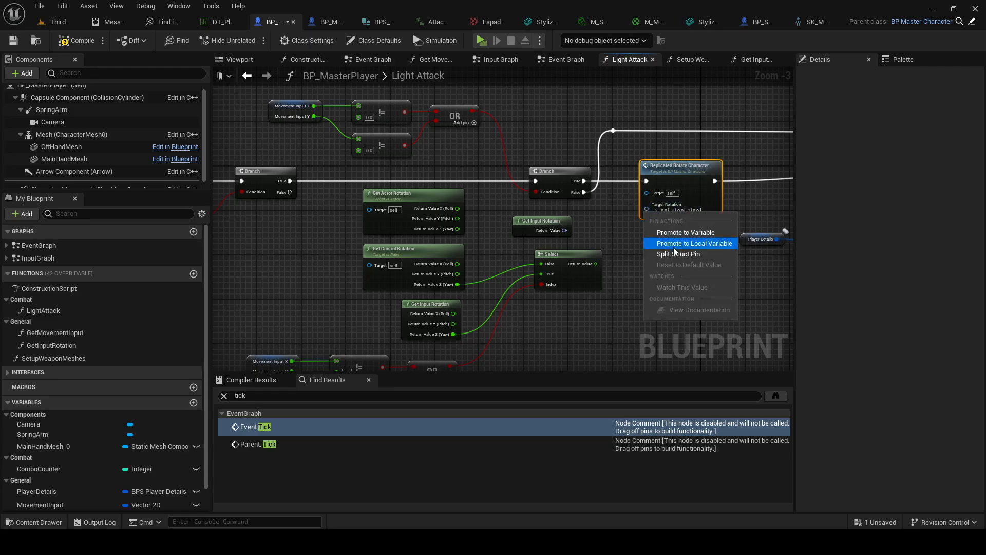
pyautogui.click(667, 253)
# Split the new Get Input Rotation node's return value into roll, pitch and yaw, and place the node below the first Branch
pyautogui.moveTo(559, 232); pyautogui.dragTo(570, 232)
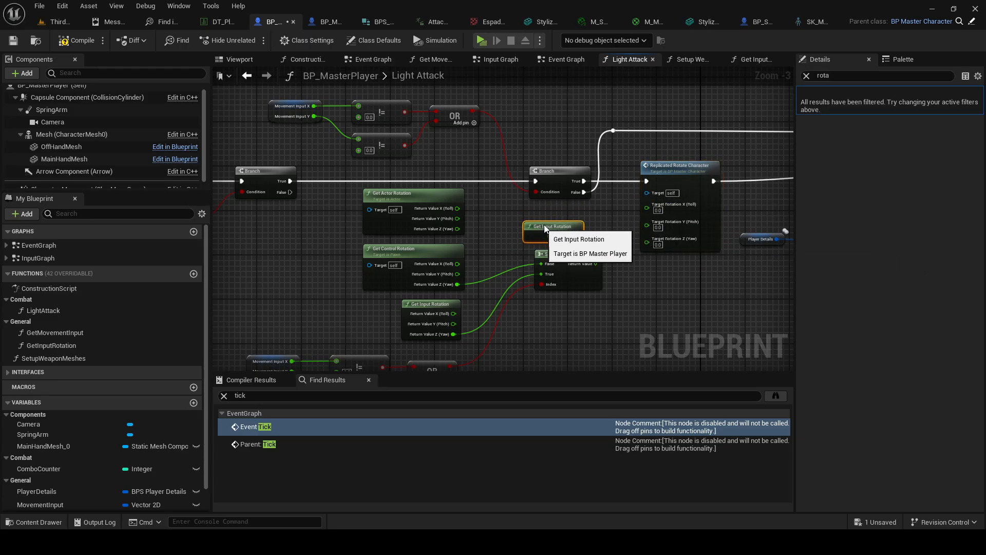
pyautogui.rightClick(571, 232)
pyautogui.click(611, 273)
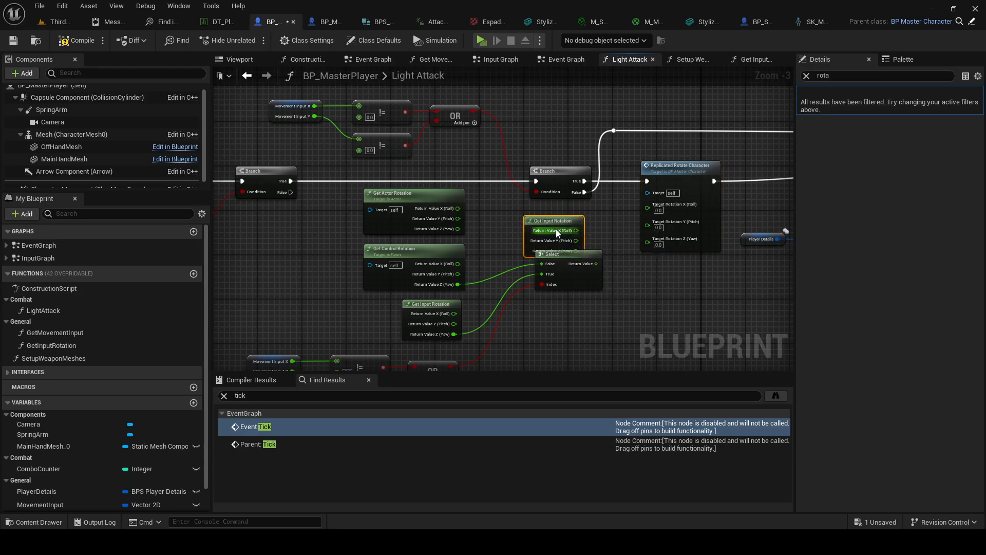
pyautogui.moveTo(558, 231); pyautogui.dragTo(519, 215)
pyautogui.moveTo(493, 266); pyautogui.dragTo(531, 258, button='right')
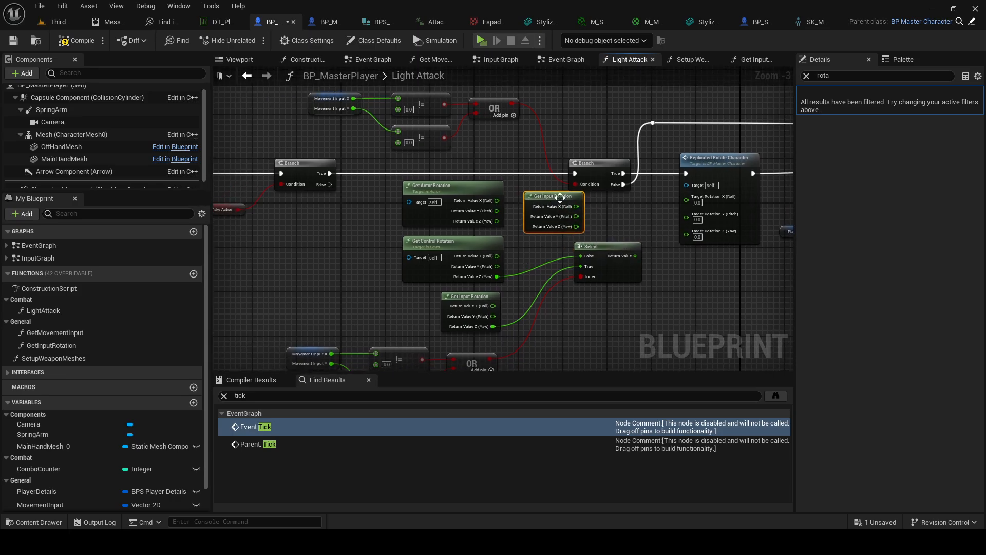
pyautogui.moveTo(560, 198); pyautogui.dragTo(305, 220)
pyautogui.moveTo(617, 224); pyautogui.dragTo(553, 226, button='right')
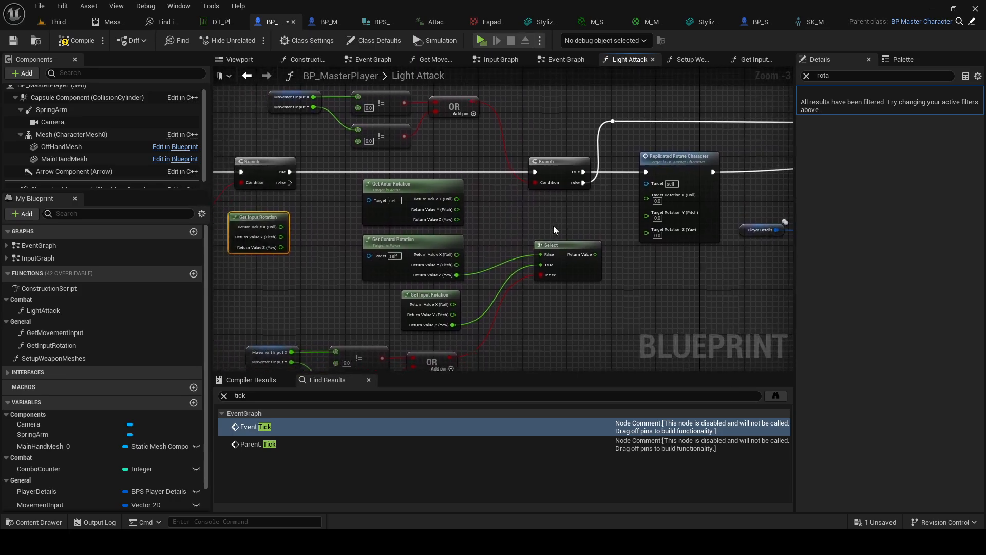
# Move the Select node lower in the graph, level with the Get Control Rotation node's yaw output
pyautogui.scroll(-1, 554, 225)
pyautogui.scroll(1, 503, 220)
pyautogui.click(574, 266)
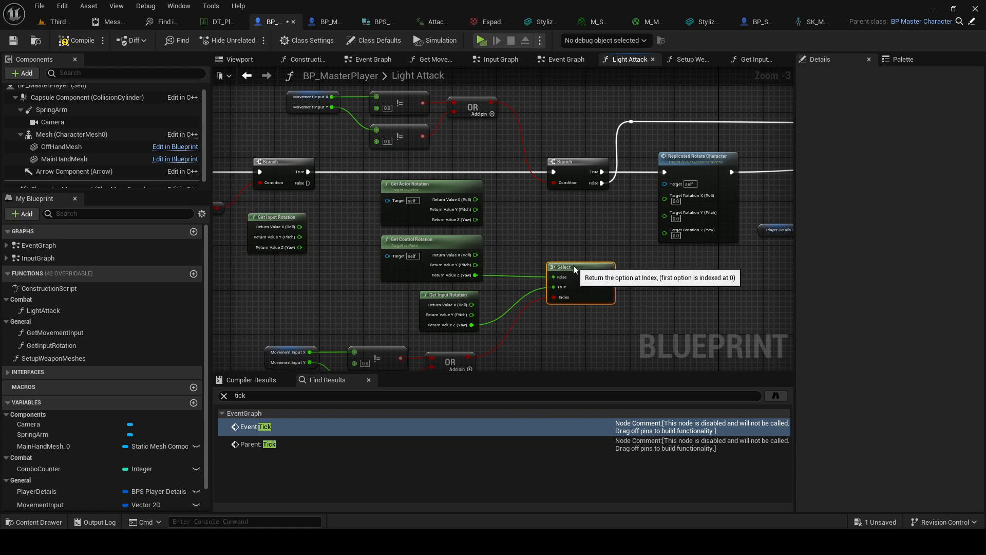
pyautogui.moveTo(574, 266); pyautogui.dragTo(567, 266)
pyautogui.moveTo(506, 229); pyautogui.dragTo(561, 221, button='right')
pyautogui.click(337, 210)
pyautogui.moveTo(621, 201); pyautogui.dragTo(533, 218, button='right')
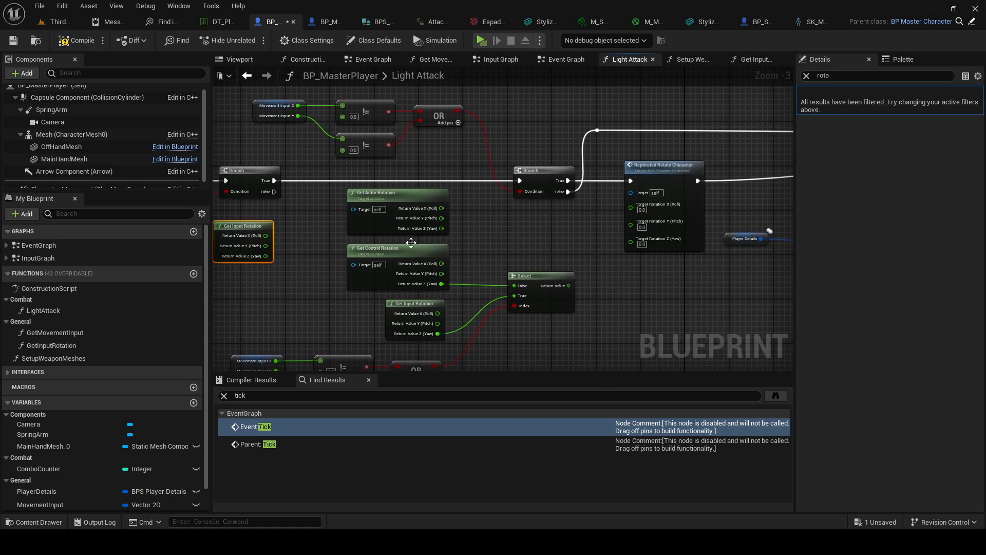
# Connect Get Actor Rotation's roll and pitch outputs to the matching Target Rotation inputs of Replicated Rotate Character
pyautogui.scroll(1, 411, 242)
pyautogui.moveTo(443, 205); pyautogui.dragTo(576, 196)
pyautogui.moveTo(676, 206); pyautogui.dragTo(676, 207)
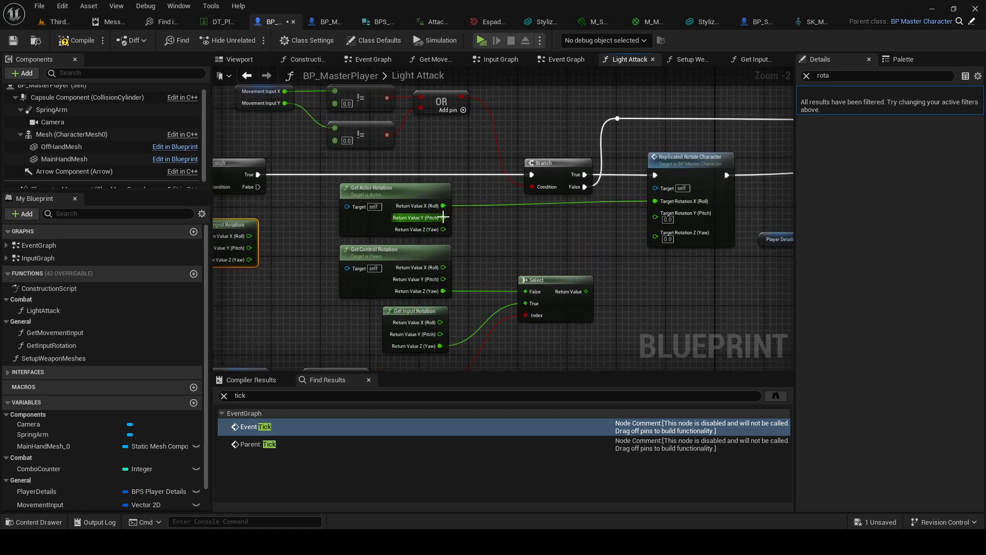
pyautogui.moveTo(444, 217); pyautogui.dragTo(600, 211)
pyautogui.moveTo(659, 215); pyautogui.dragTo(658, 217)
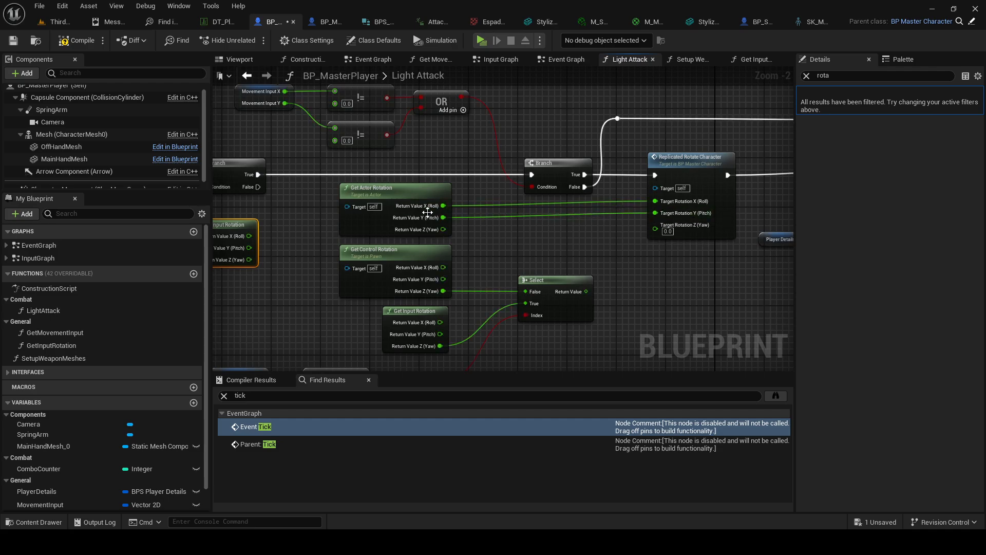
pyautogui.click(388, 195)
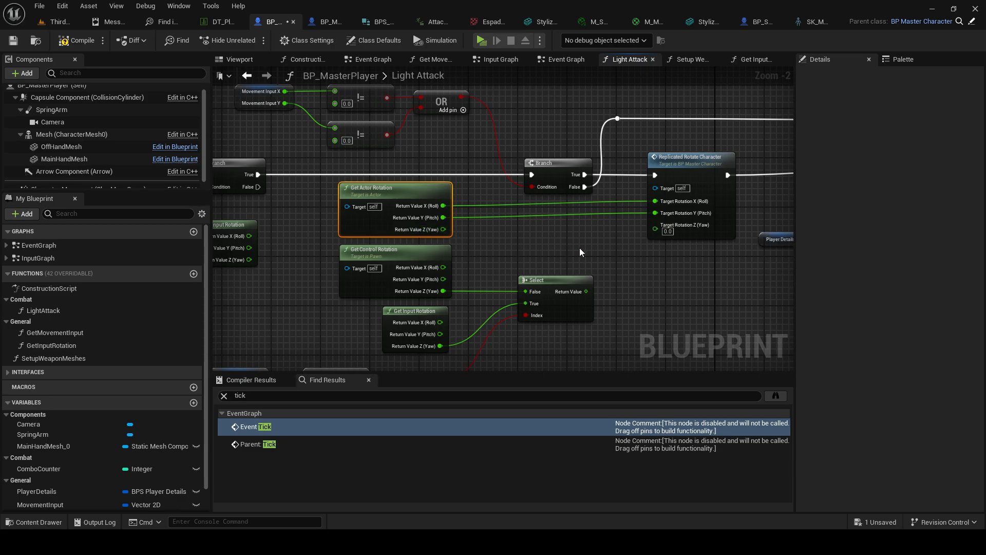
# Try wiring Get Actor Rotation's yaw output into Replicated Rotate Character's Target Rotation yaw, then undo that connection
pyautogui.moveTo(481, 234); pyautogui.dragTo(585, 239, button='right')
pyautogui.moveTo(647, 263); pyautogui.dragTo(515, 268, button='right')
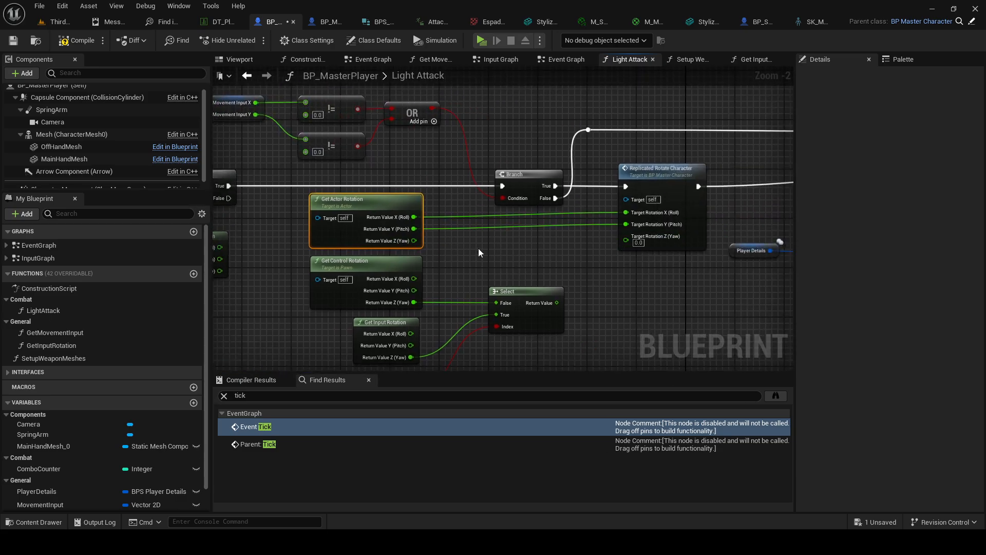
pyautogui.moveTo(408, 242); pyautogui.dragTo(626, 236)
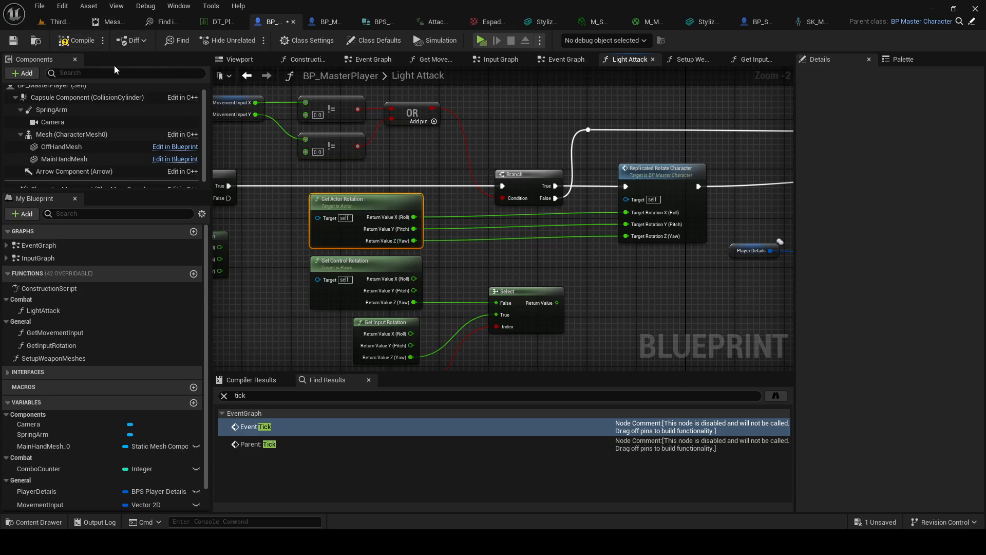
pyautogui.click(72, 41)
pyautogui.moveTo(505, 179); pyautogui.dragTo(610, 219, button='right')
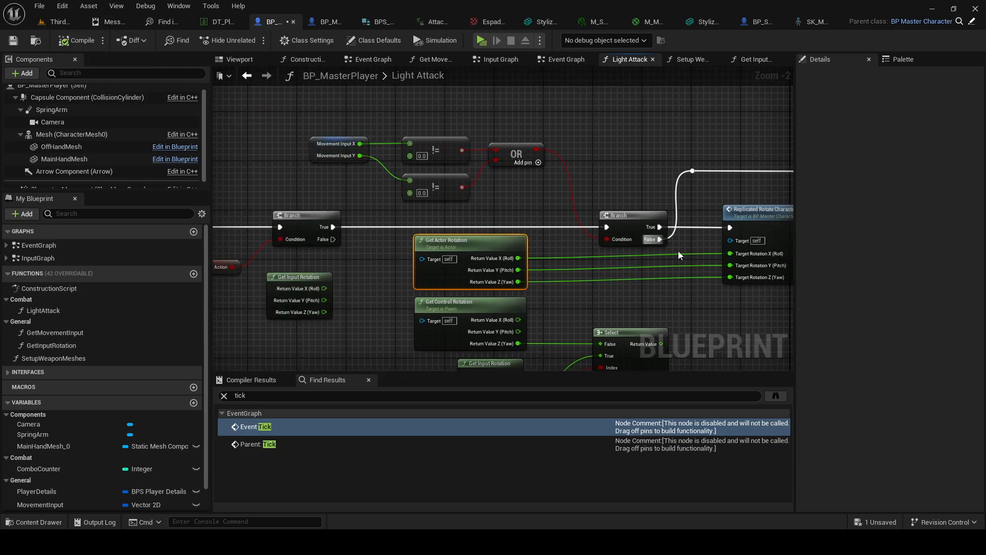
pyautogui.moveTo(679, 252); pyautogui.dragTo(501, 221, button='right')
pyautogui.scroll(-1, 404, 251)
pyautogui.moveTo(346, 230); pyautogui.dragTo(477, 242, button='right')
pyautogui.scroll(2, 332, 189)
pyautogui.moveTo(332, 189); pyautogui.dragTo(390, 180, button='right')
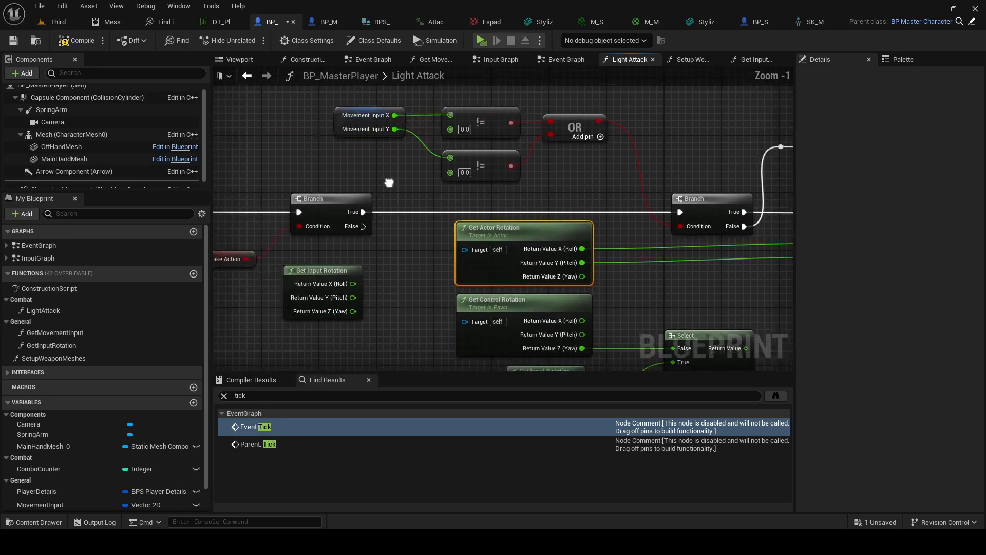
# Examine how the Movement Input X and Y not-equal checks and the OR node drive the second Branch's condition
pyautogui.moveTo(560, 231); pyautogui.dragTo(500, 213, button='right')
pyautogui.moveTo(618, 234); pyautogui.dragTo(597, 254, button='right')
pyautogui.scroll(-2, 438, 235)
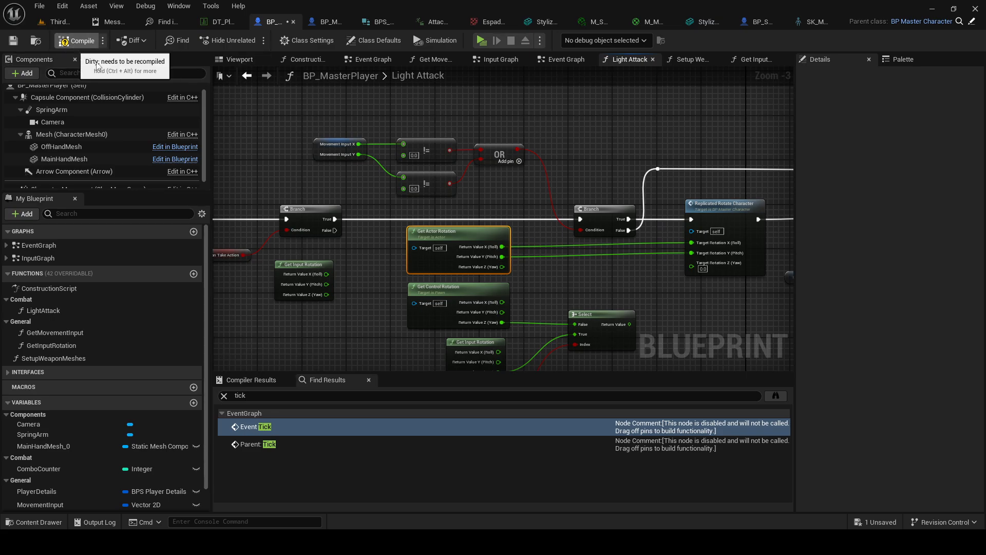
pyautogui.moveTo(324, 143)
pyautogui.mouseDown(button='right')
pyautogui.moveTo(405, 148)
pyautogui.moveTo(314, 146)
pyautogui.mouseUp(button='right')
pyautogui.click(406, 147)
pyautogui.scroll(3, 390, 141)
pyautogui.click(382, 195)
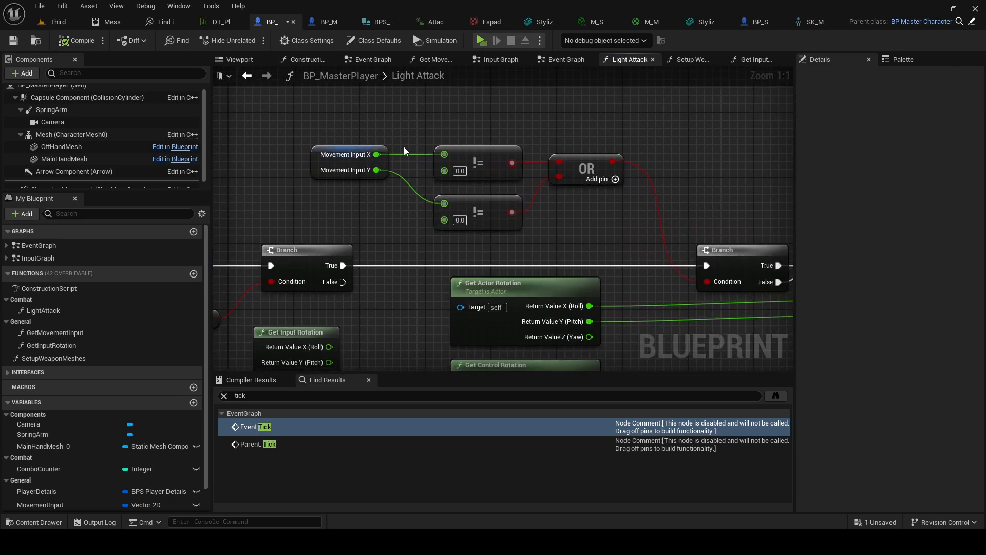
pyautogui.moveTo(432, 133); pyautogui.dragTo(373, 128, button='right')
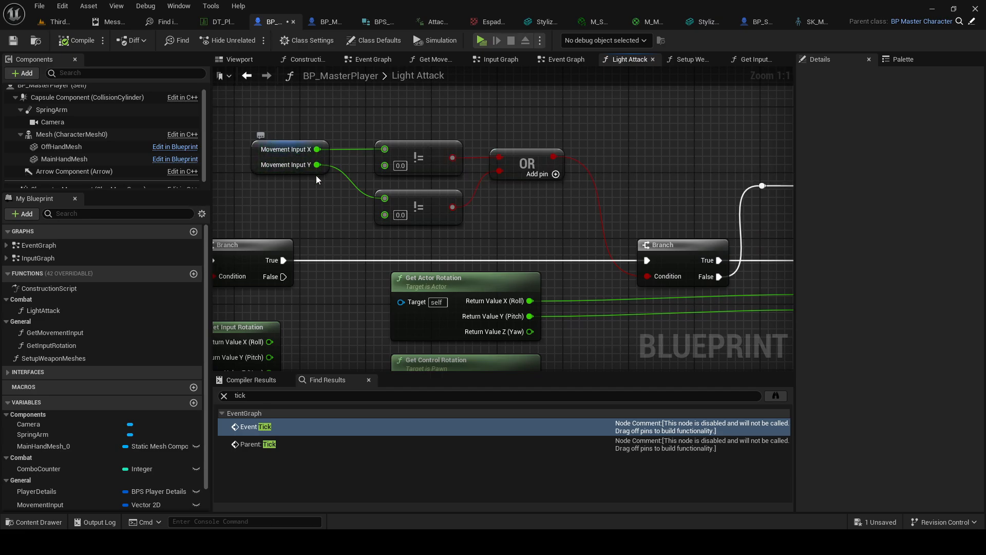
pyautogui.moveTo(269, 129); pyautogui.dragTo(322, 166, button='right')
pyautogui.moveTo(472, 162); pyautogui.dragTo(428, 201, button='right')
pyautogui.scroll(-2, 331, 155)
pyautogui.moveTo(483, 204); pyautogui.dragTo(480, 204)
pyautogui.moveTo(479, 235); pyautogui.dragTo(450, 169, button='right')
pyautogui.scroll(2, 493, 249)
pyautogui.click(506, 272)
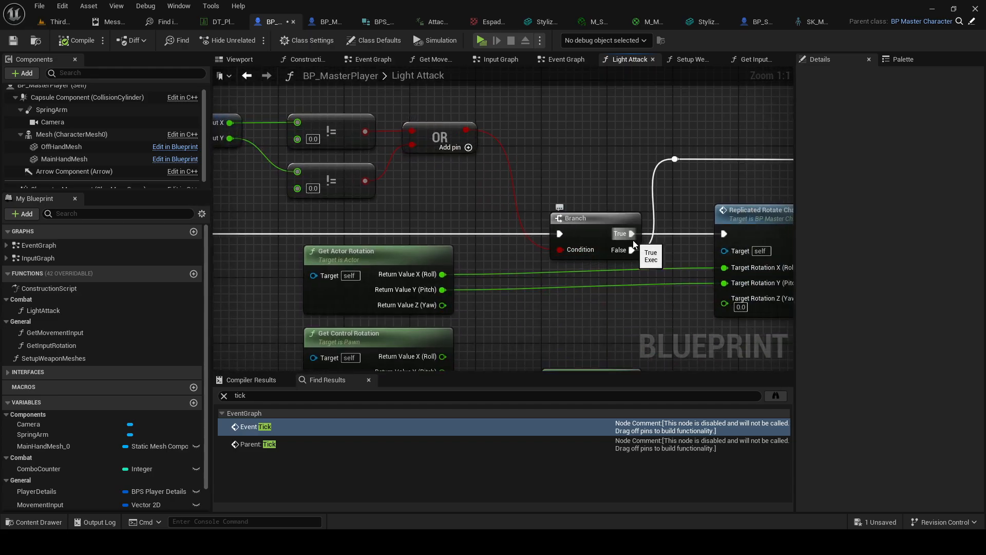
# Examine the second Branch's True path through Replicated Rotate Character and the rerouted False path that bypasses it
pyautogui.scroll(-1, 535, 238)
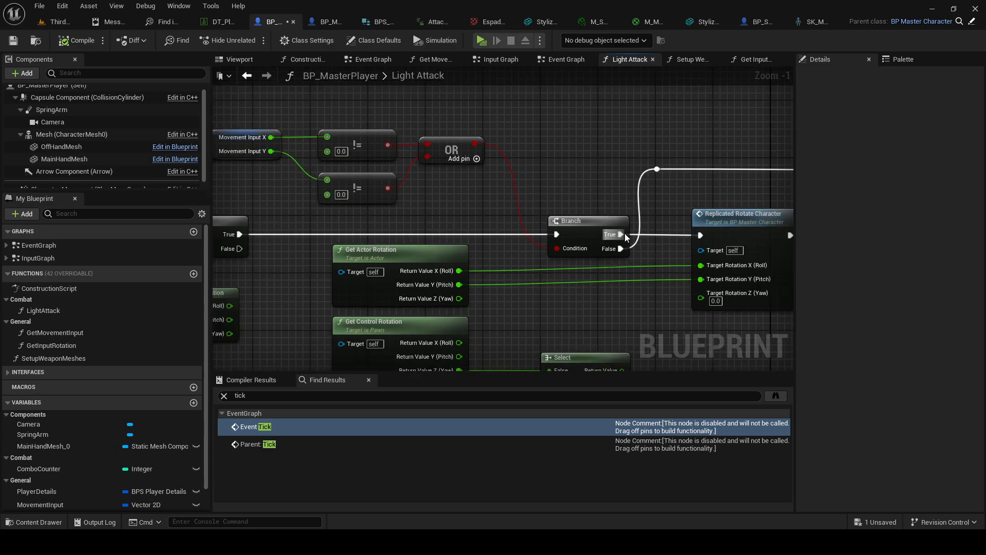
pyautogui.moveTo(624, 233); pyautogui.dragTo(568, 246, button='right')
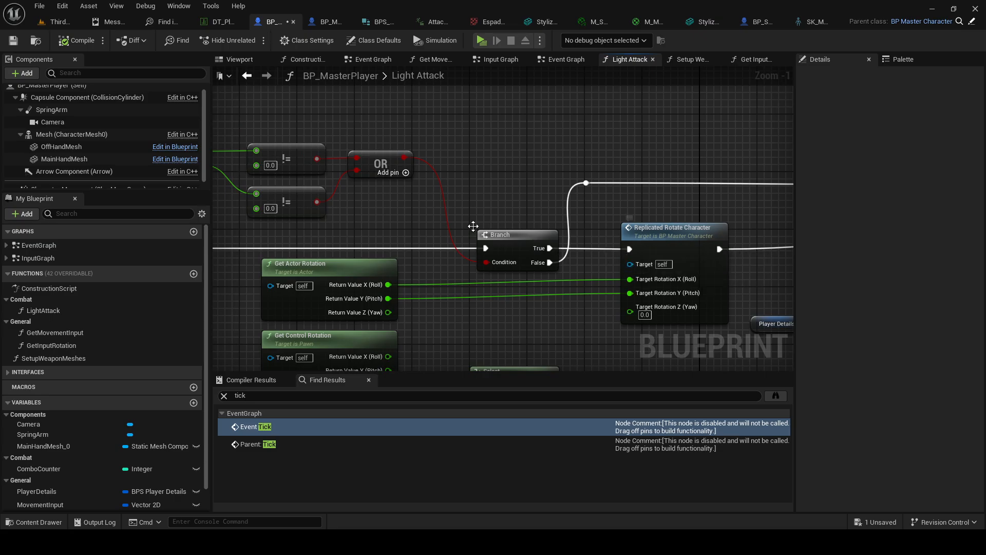
pyautogui.moveTo(486, 165); pyautogui.dragTo(497, 150, button='right')
pyautogui.moveTo(491, 190); pyautogui.dragTo(518, 192, button='right')
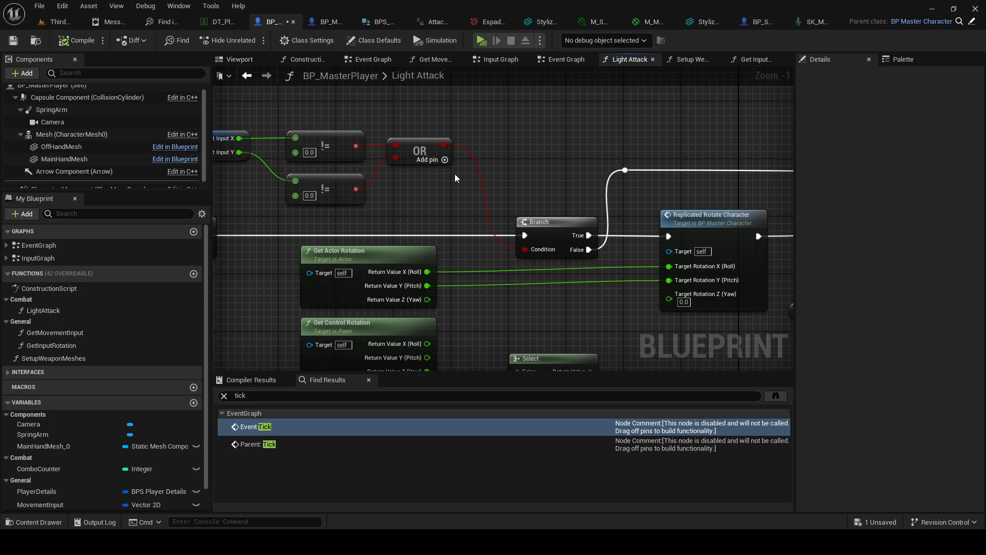
pyautogui.moveTo(576, 166); pyautogui.dragTo(456, 188, button='right')
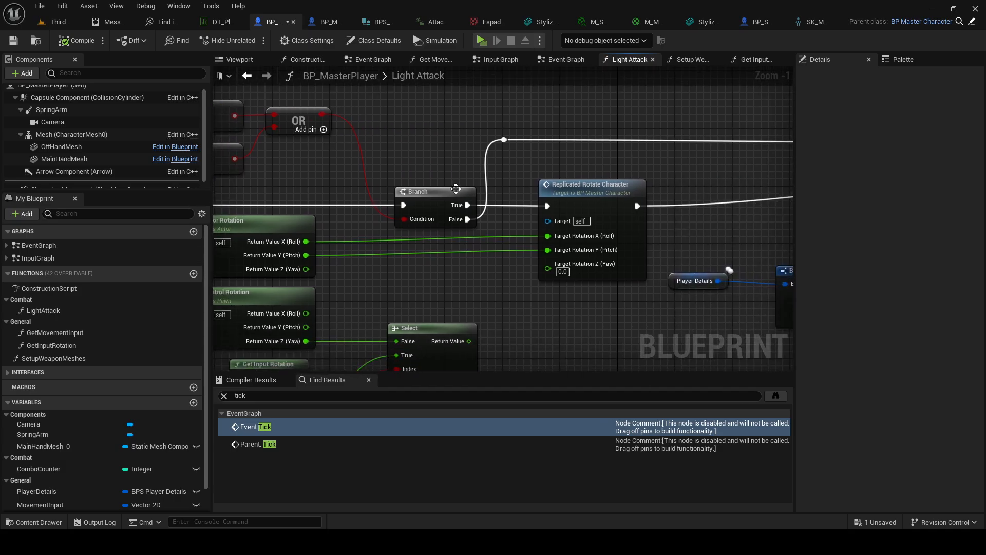
pyautogui.moveTo(458, 226); pyautogui.dragTo(411, 230, button='right')
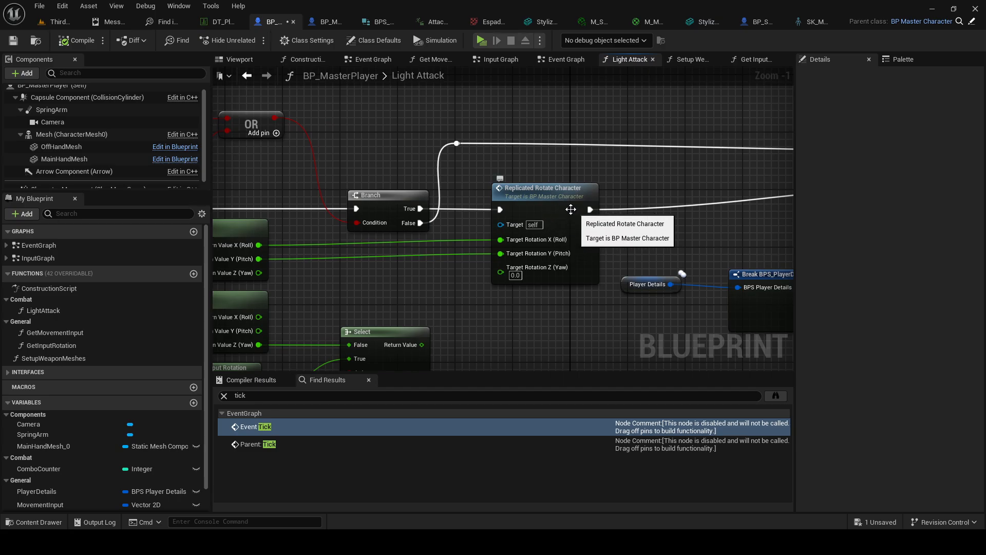
pyautogui.scroll(-2, 519, 210)
pyautogui.moveTo(344, 175); pyautogui.dragTo(293, 195, button='right')
pyautogui.moveTo(484, 239); pyautogui.dragTo(377, 228, button='right')
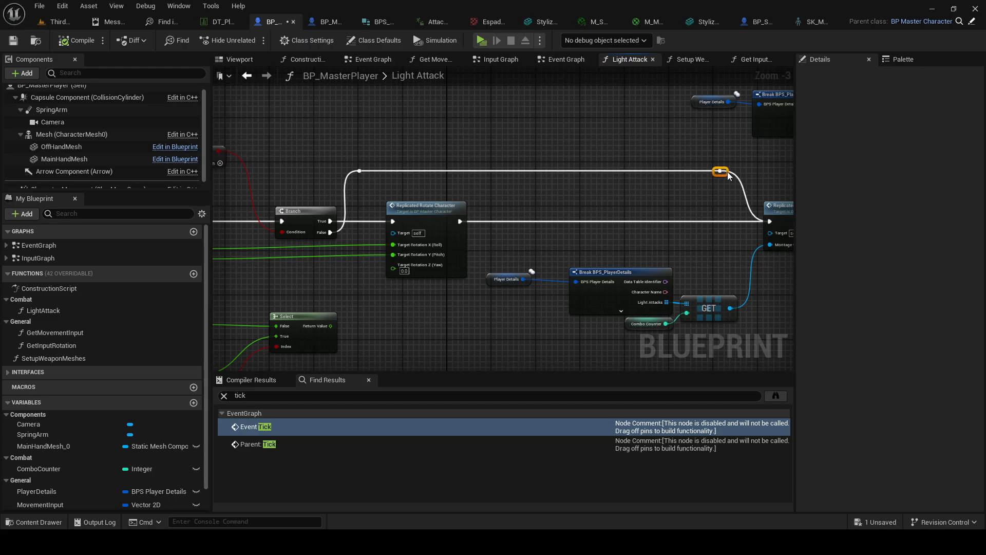
pyautogui.moveTo(336, 186); pyautogui.dragTo(516, 174, button='right')
pyautogui.moveTo(403, 315); pyautogui.dragTo(420, 265, button='right')
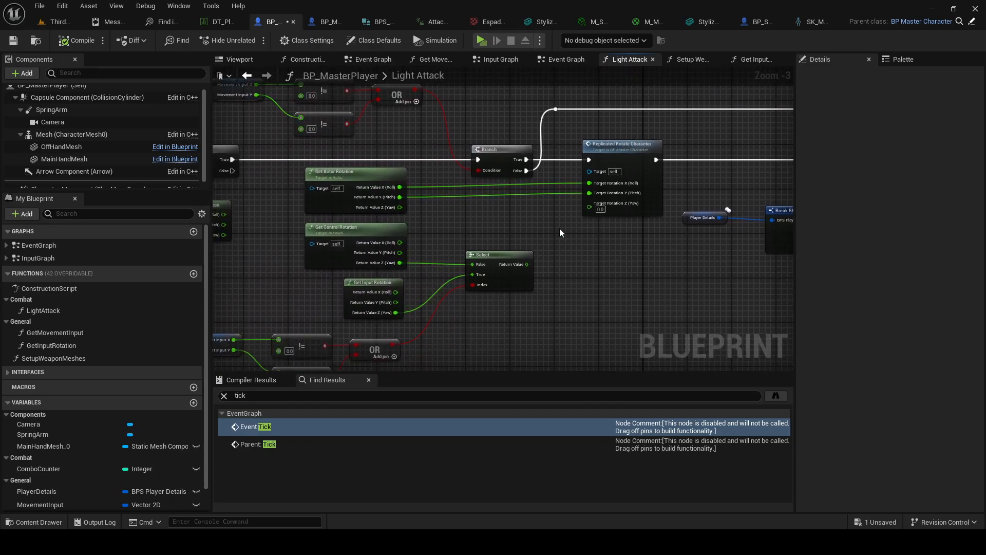
# Place the spare Get Input Rotation node under the second Branch and connect its yaw to Replicated Rotate Character's Target Rotation yaw
pyautogui.click(339, 232)
pyautogui.moveTo(218, 229); pyautogui.dragTo(315, 224, button='right')
pyautogui.moveTo(288, 200); pyautogui.dragTo(713, 190)
pyautogui.scroll(2, 641, 241)
pyautogui.moveTo(564, 198); pyautogui.dragTo(607, 192)
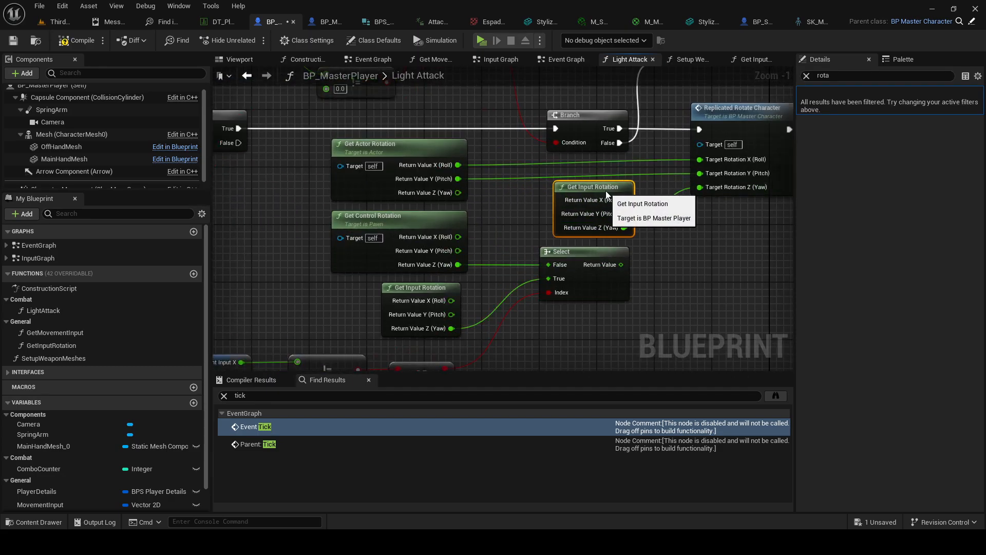
# Compile the blueprint and play-test the light attack with the input rotation yaw in the server and client previews
pyautogui.click(77, 40)
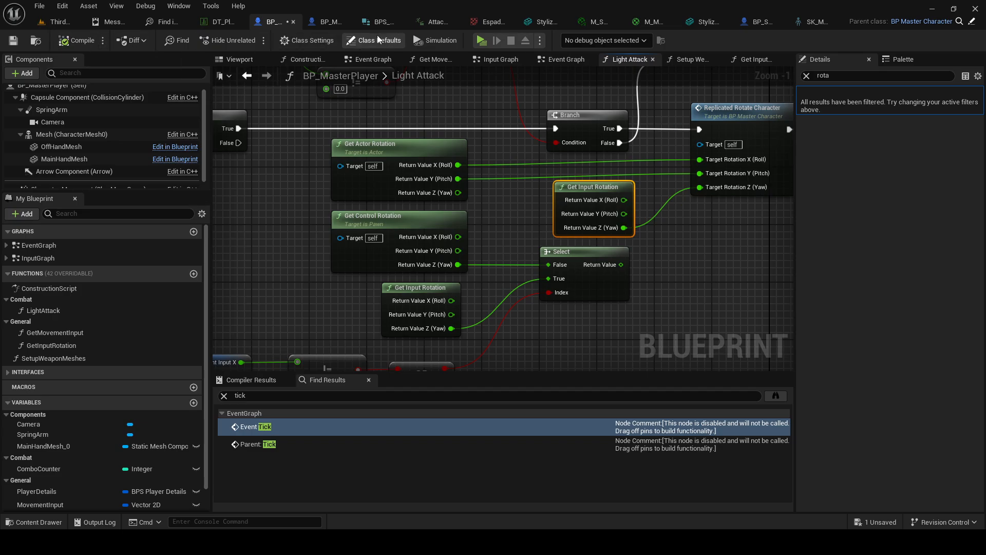
pyautogui.click(480, 41)
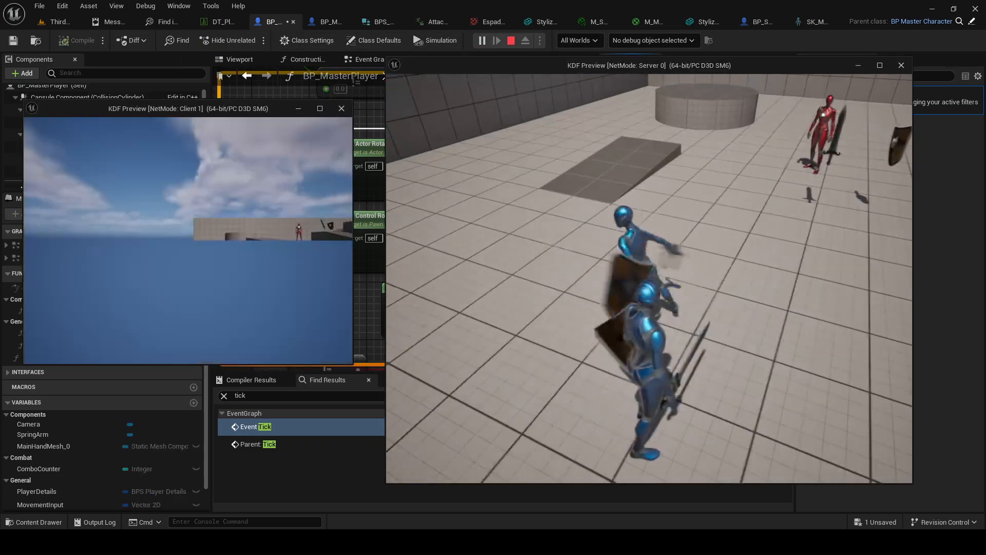
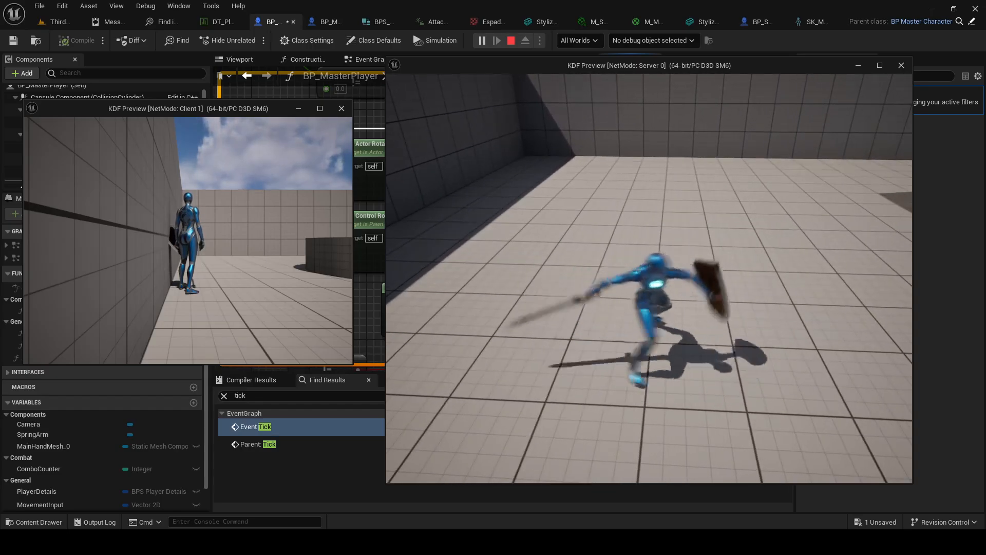
pyautogui.press('Escape')
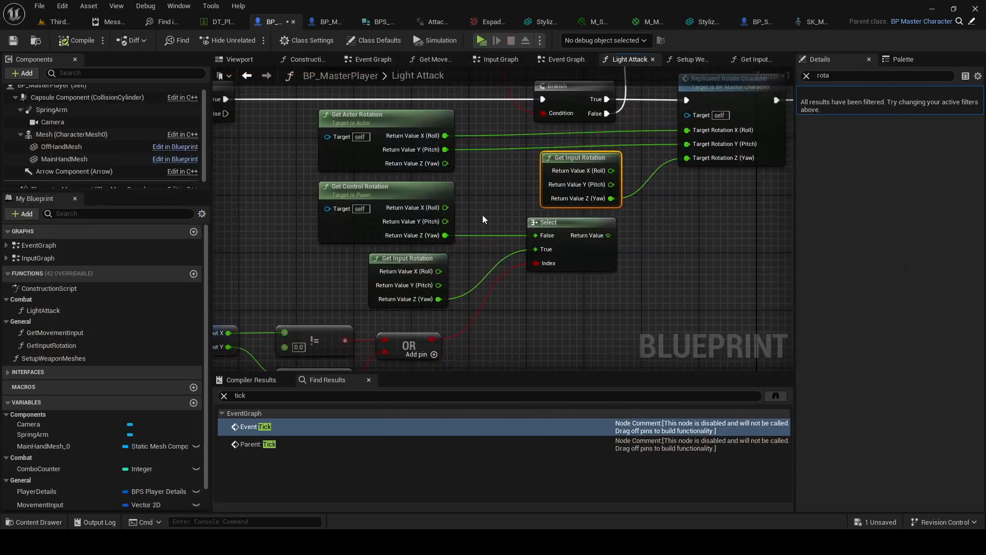
# Feed the Select node's return value into Target Rotation yaw and move the spare Get Input Rotation node away from the wires
pyautogui.moveTo(586, 236); pyautogui.dragTo(614, 225)
pyautogui.moveTo(703, 166); pyautogui.dragTo(688, 158)
pyautogui.moveTo(497, 232); pyautogui.dragTo(563, 159, button='right')
pyautogui.moveTo(474, 148); pyautogui.dragTo(435, 208, button='right')
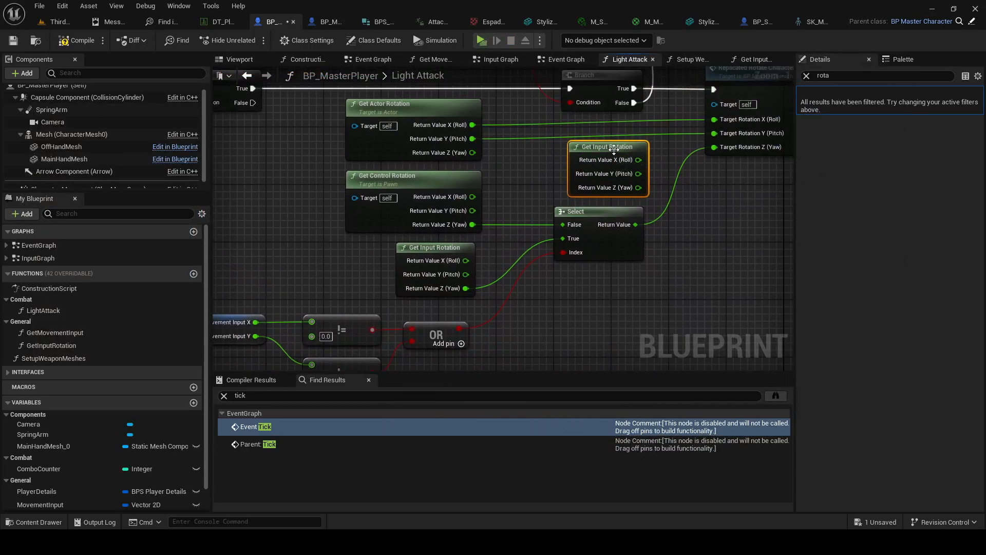
pyautogui.moveTo(614, 150); pyautogui.dragTo(233, 185)
pyautogui.moveTo(521, 167); pyautogui.dragTo(450, 223, button='right')
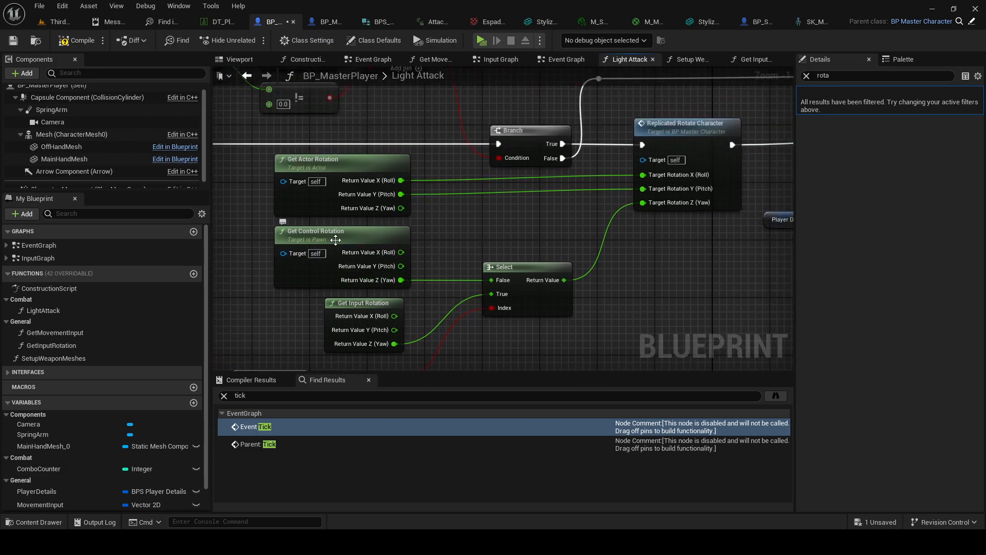
# Connect Get Control Rotation's yaw output directly to Replicated Rotate Character's Target Rotation yaw
pyautogui.moveTo(401, 280); pyautogui.dragTo(542, 238)
pyautogui.moveTo(642, 212); pyautogui.dragTo(642, 210)
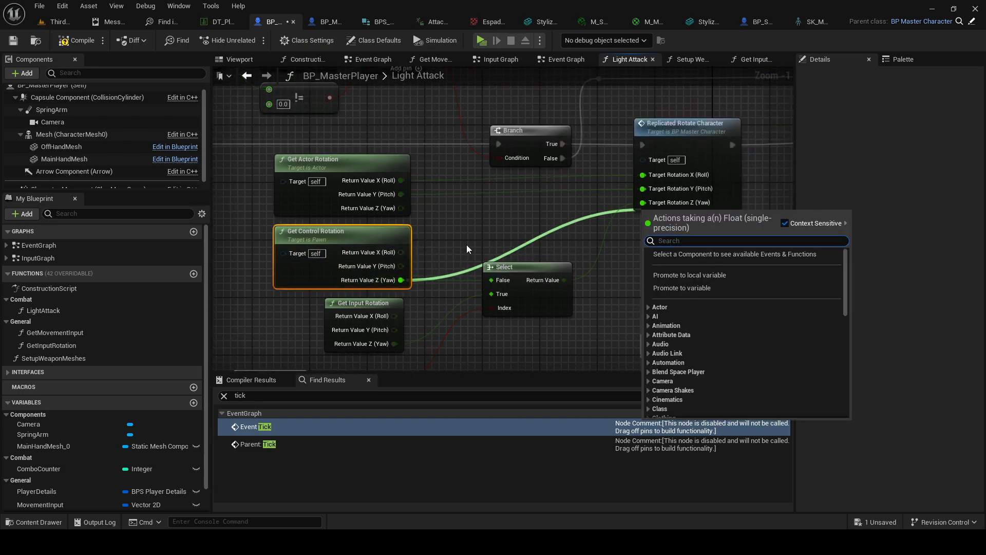
pyautogui.click(464, 245)
pyautogui.moveTo(402, 280); pyautogui.dragTo(643, 202)
pyautogui.moveTo(524, 240); pyautogui.dragTo(563, 277, button='right')
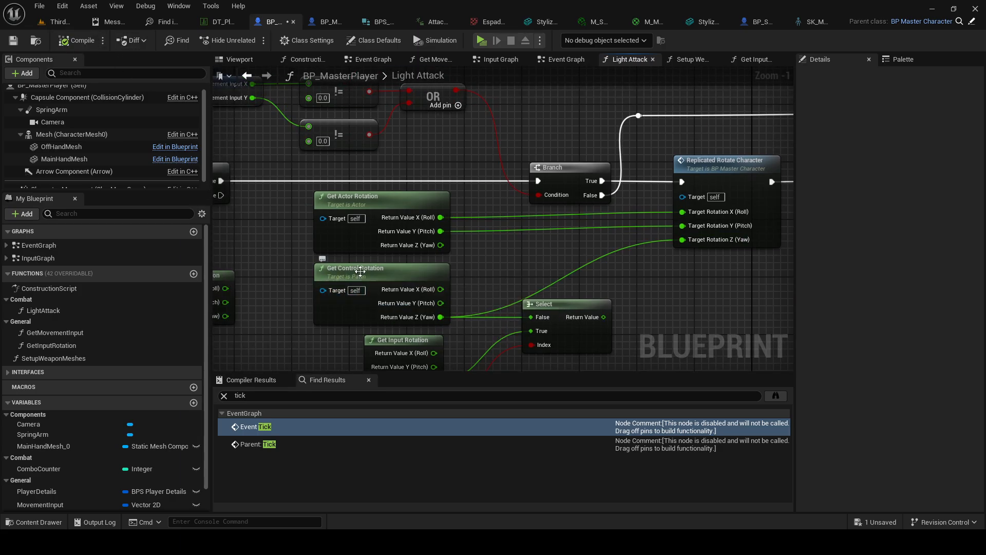
# Play-test the light attack with the control rotation yaw, end the preview, and review the Light Attack graph
pyautogui.click(482, 40)
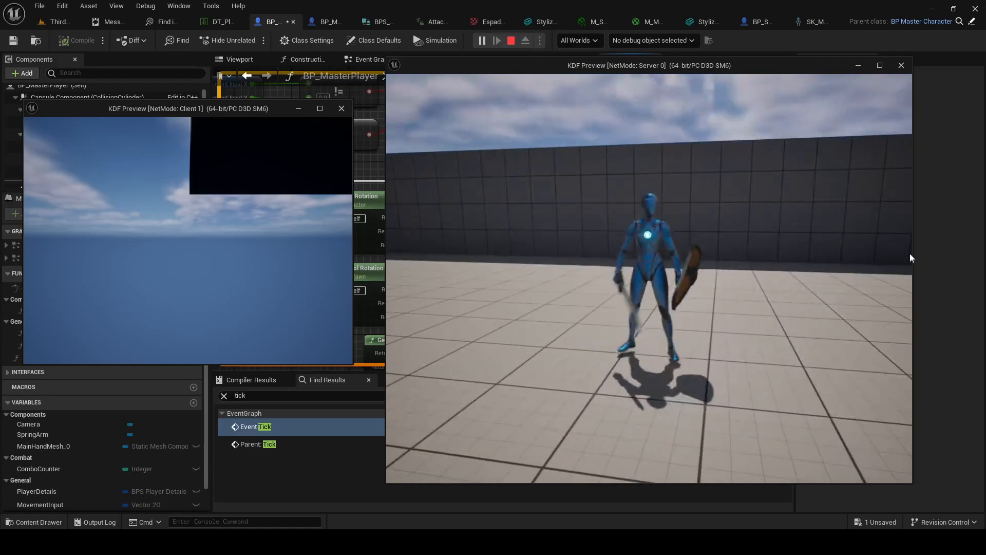
pyautogui.press('Escape')
pyautogui.scroll(-2, 328, 174)
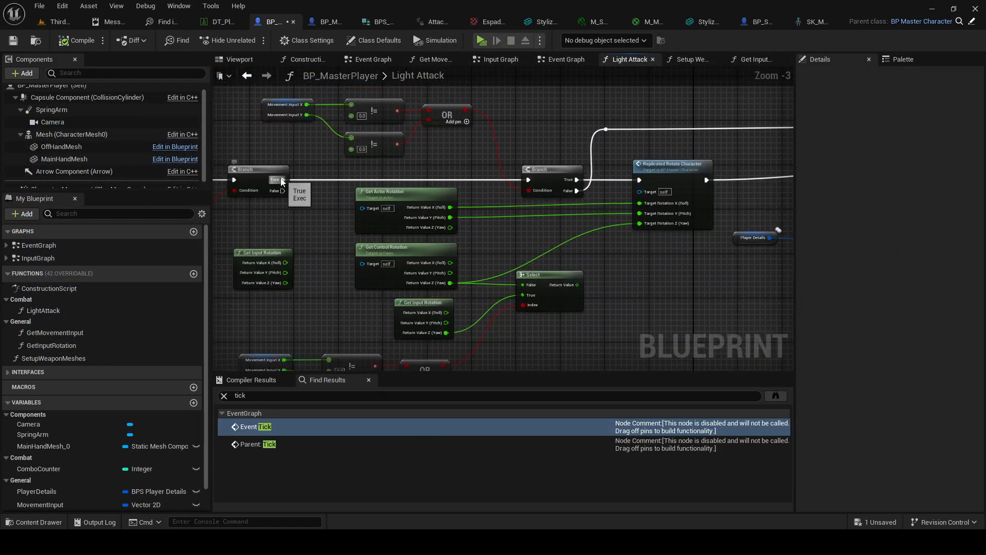
pyautogui.scroll(3, 528, 202)
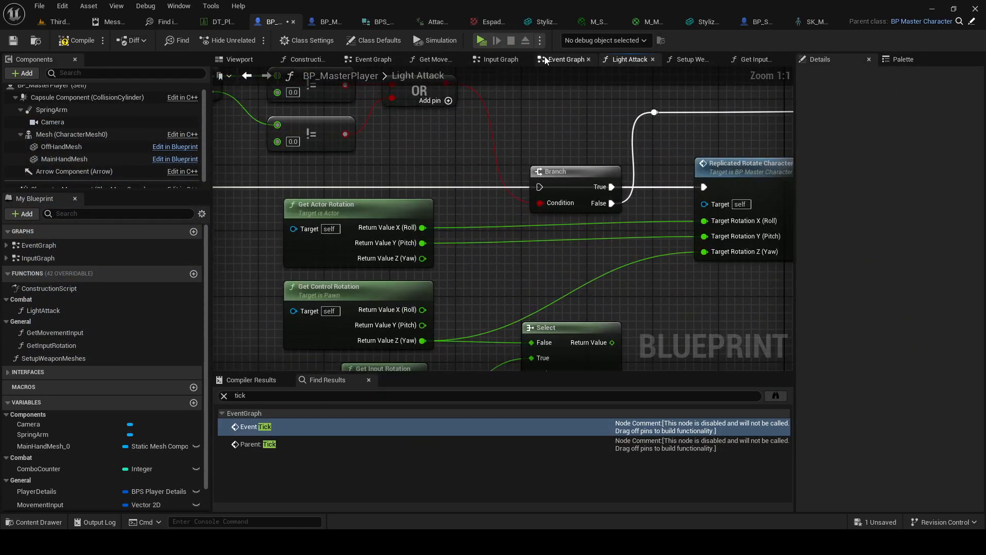
# Play-test repeated light attacks while running in different directions in the server preview, using the control rotation yaw, and end the preview
pyautogui.click(481, 41)
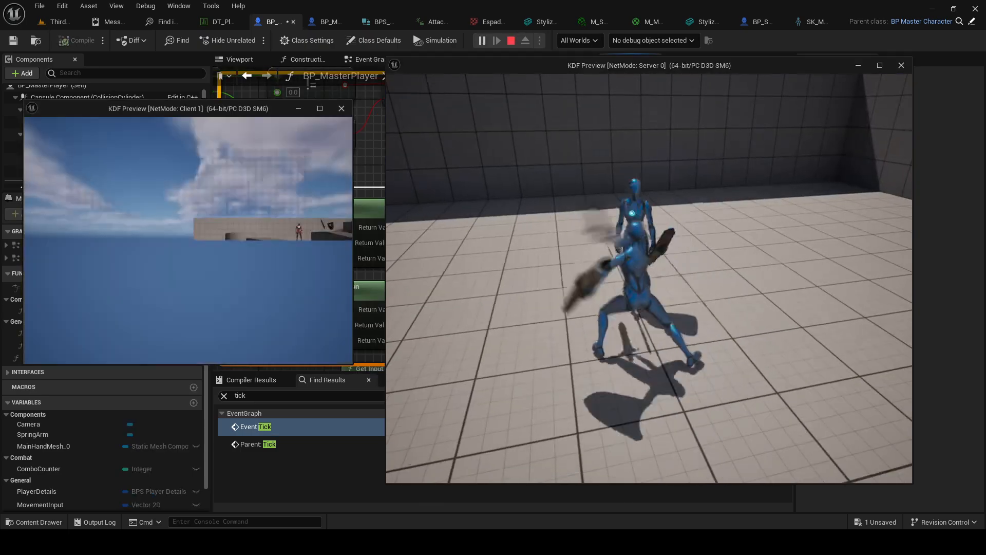
pyautogui.press('w')
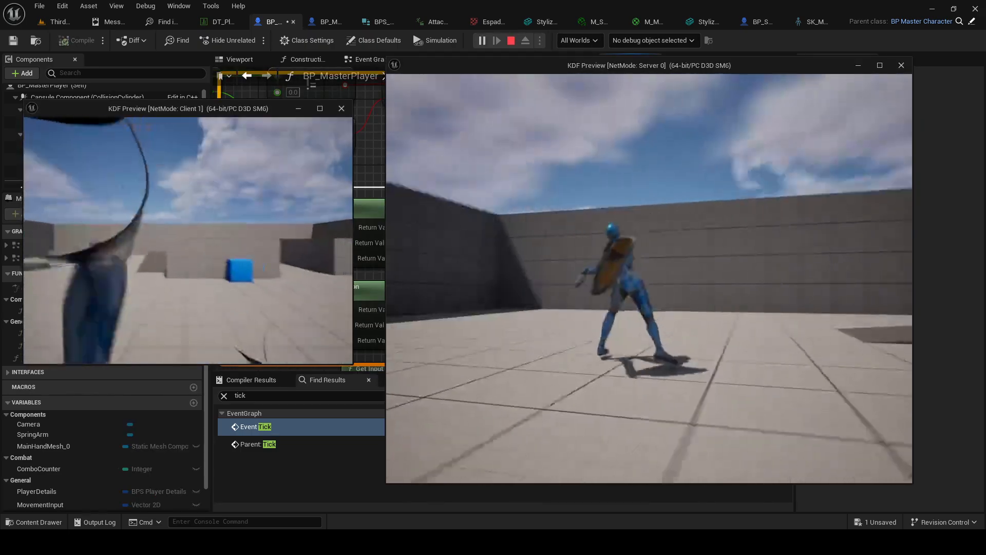
pyautogui.press('w')
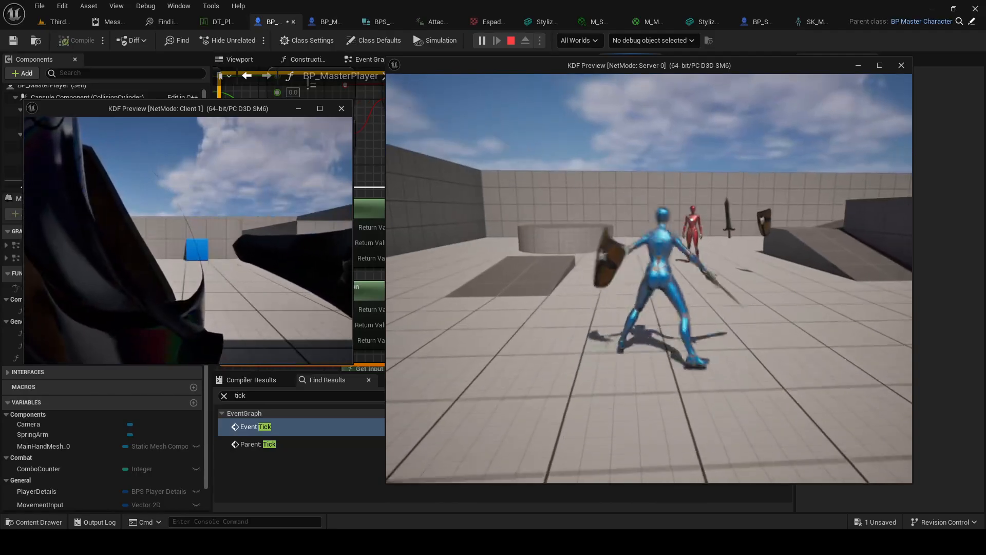
pyautogui.press('w')
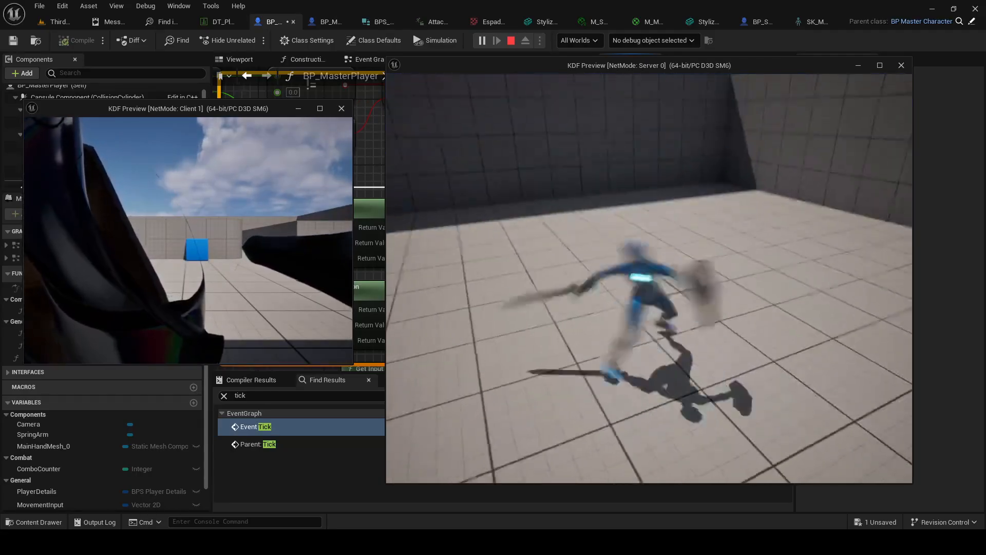
pyautogui.press('w')
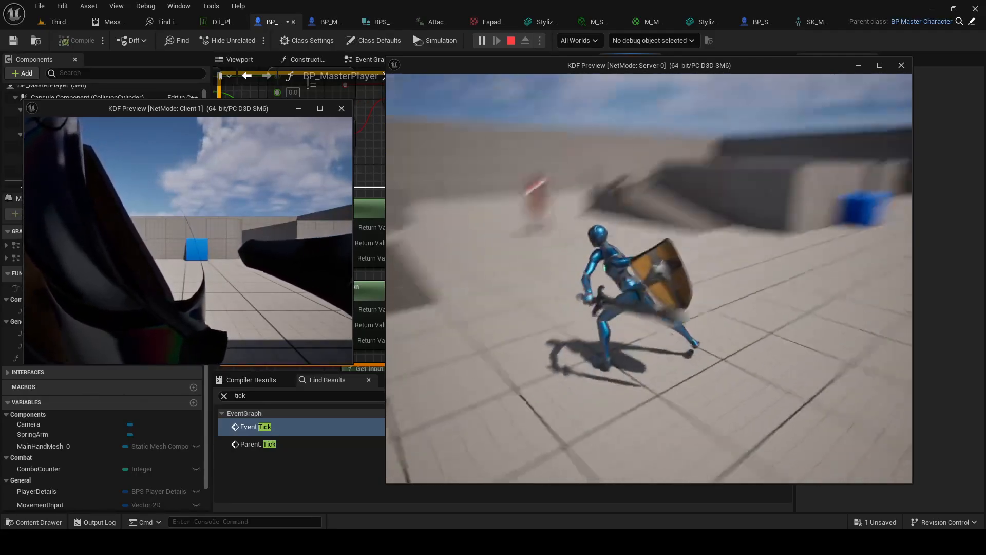
pyautogui.press('w')
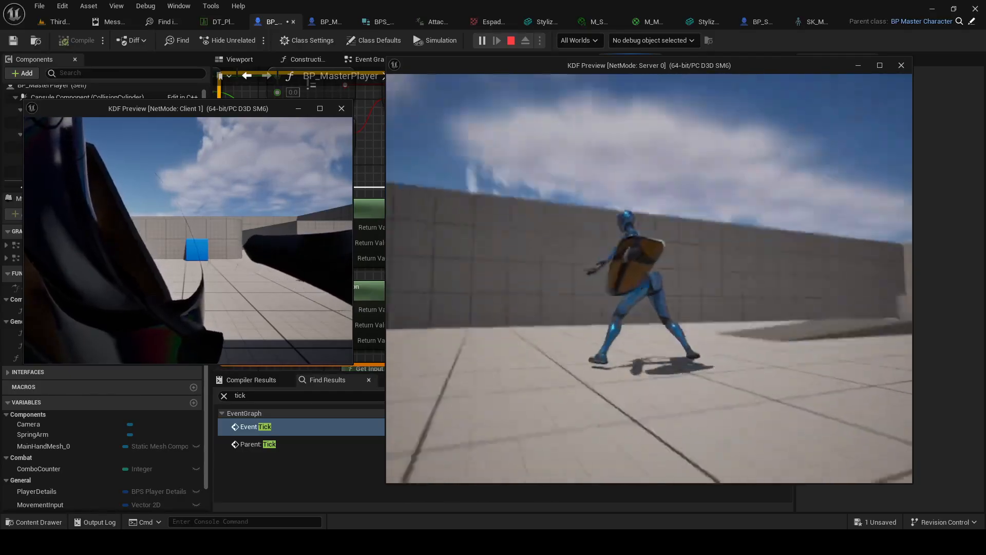
pyautogui.press('w')
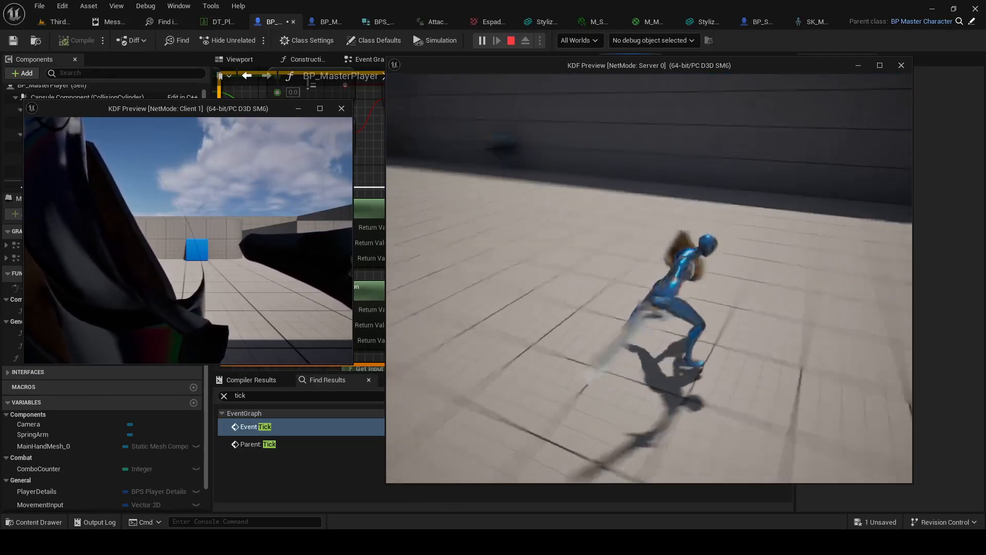
pyautogui.press('w')
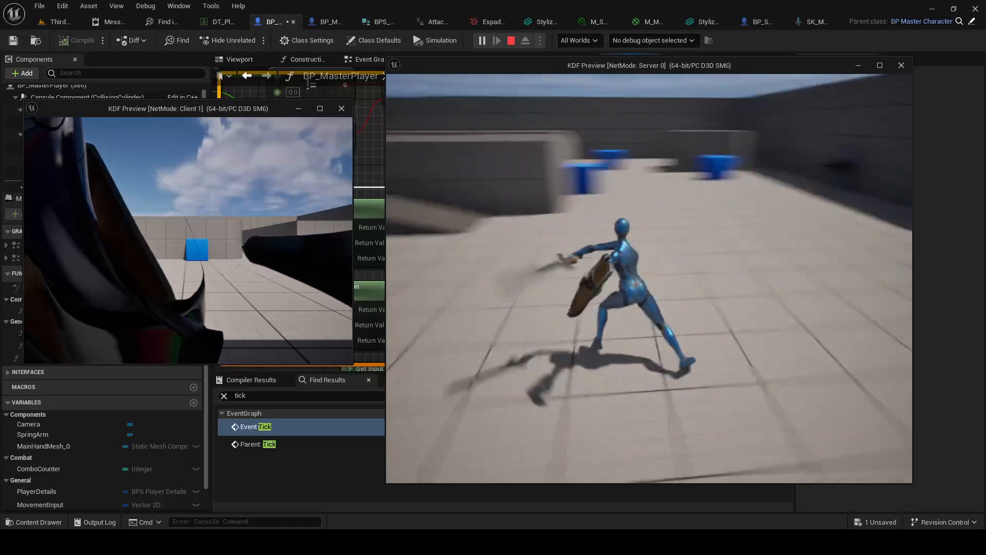
pyautogui.press('w')
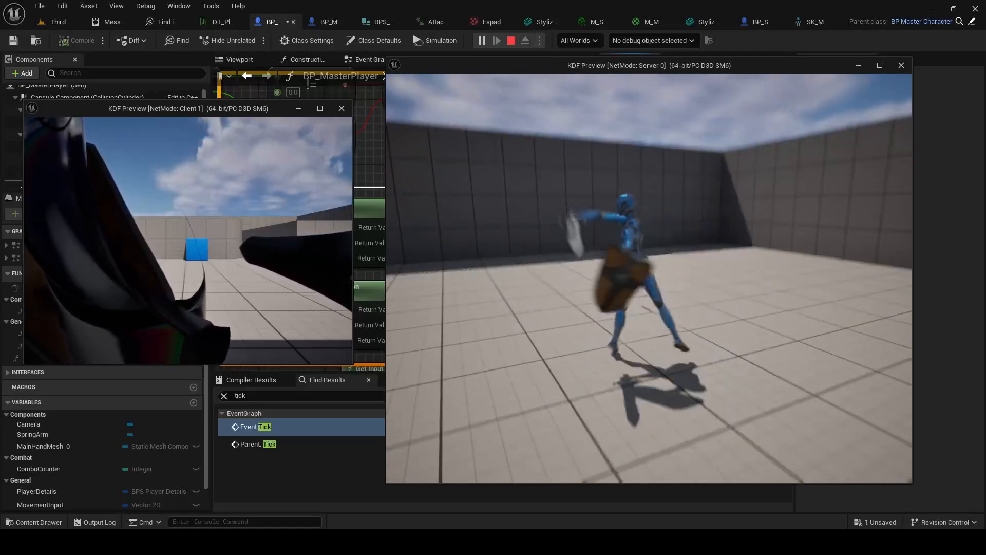
pyautogui.press('w')
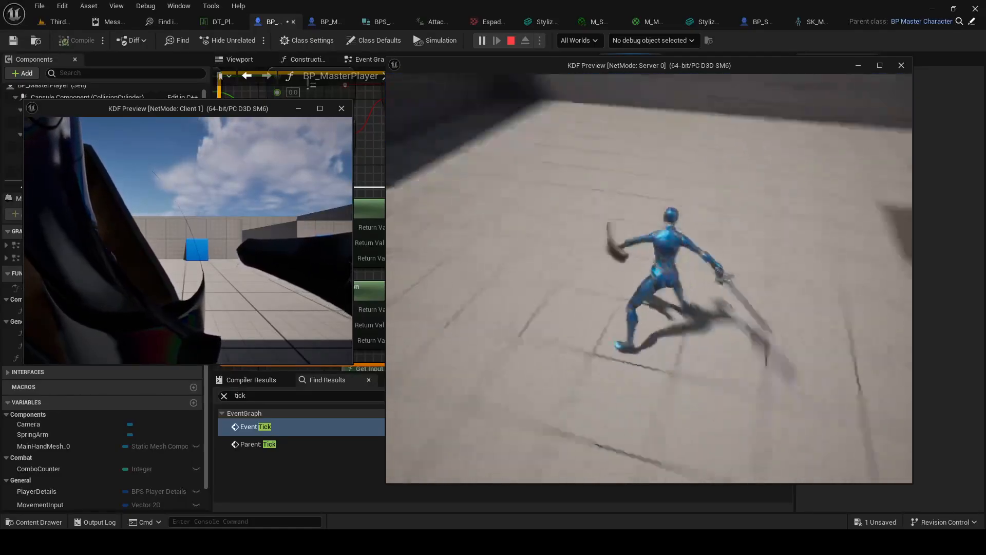
pyautogui.press('w')
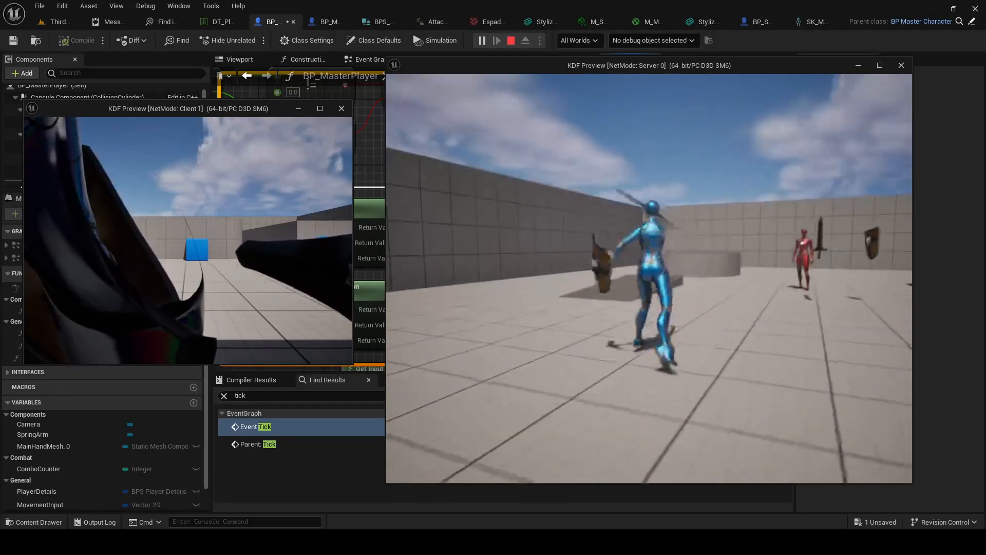
pyautogui.press('Escape')
# Reconnect the Select node's return value to Replicated Rotate Character's Target Rotation yaw and check the nodes feeding the Select
pyautogui.scroll(-2, 490, 197)
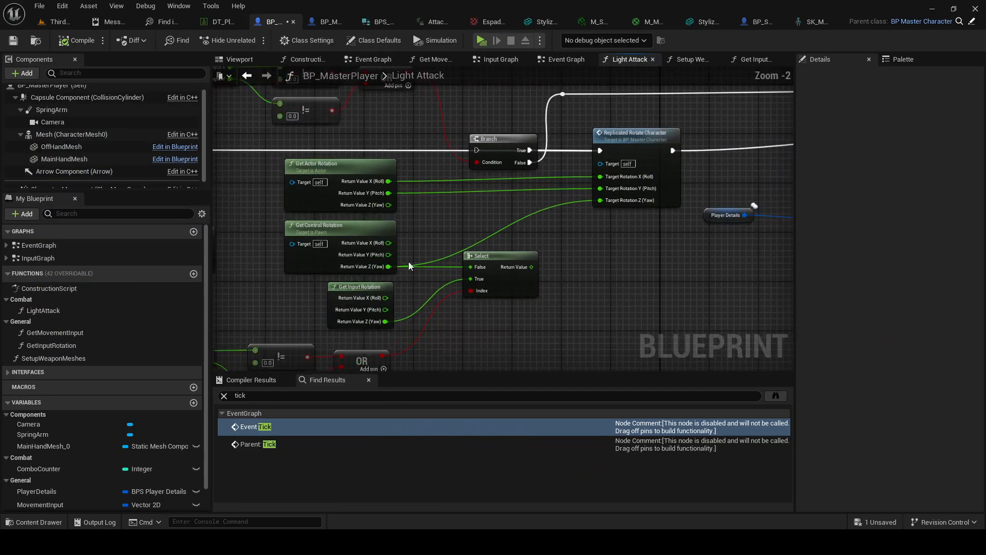
pyautogui.moveTo(531, 267); pyautogui.dragTo(600, 200)
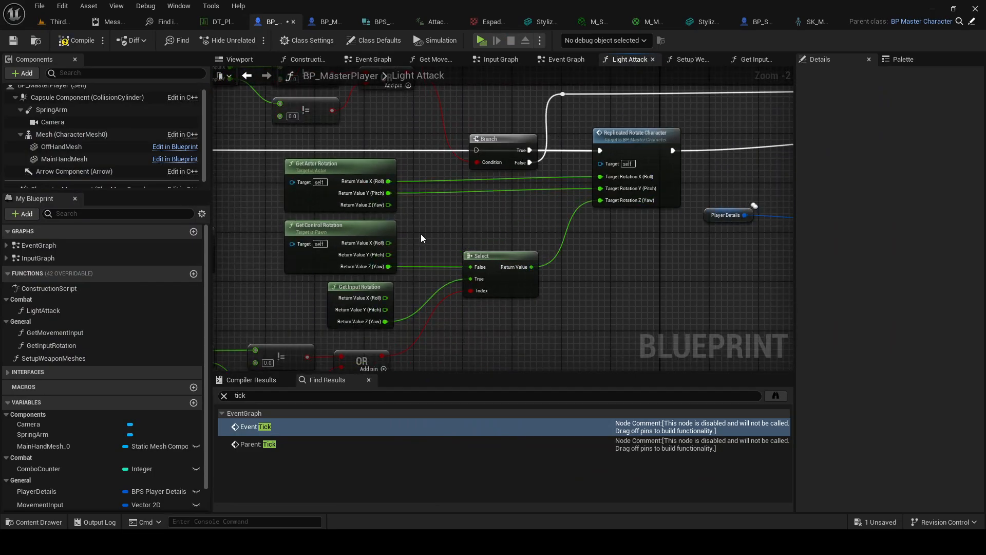
pyautogui.scroll(-2, 420, 238)
pyautogui.scroll(2, 422, 270)
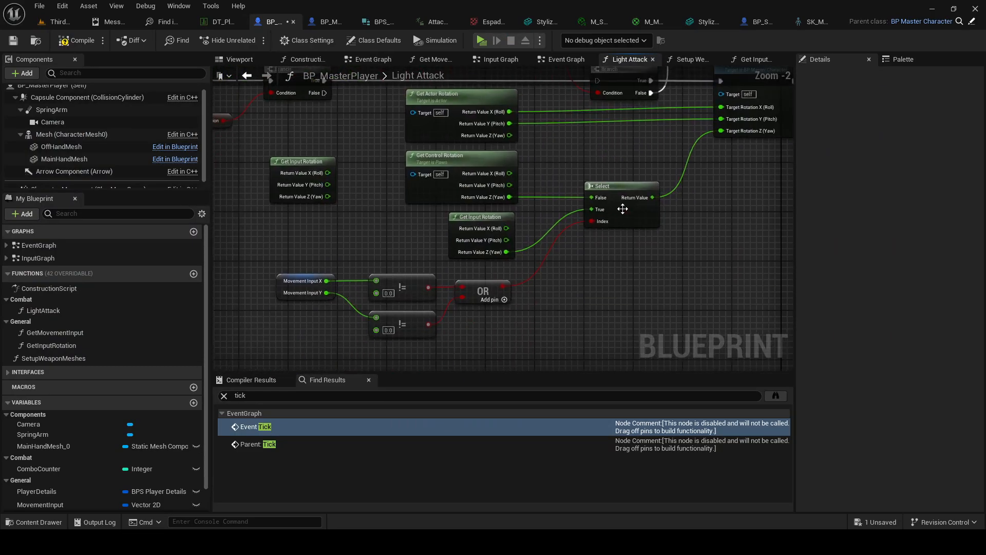
pyautogui.moveTo(486, 345); pyautogui.dragTo(486, 345)
pyautogui.moveTo(538, 143); pyautogui.dragTo(554, 62, button='right')
pyautogui.moveTo(631, 147); pyautogui.dragTo(568, 253, button='right')
pyautogui.scroll(2, 567, 253)
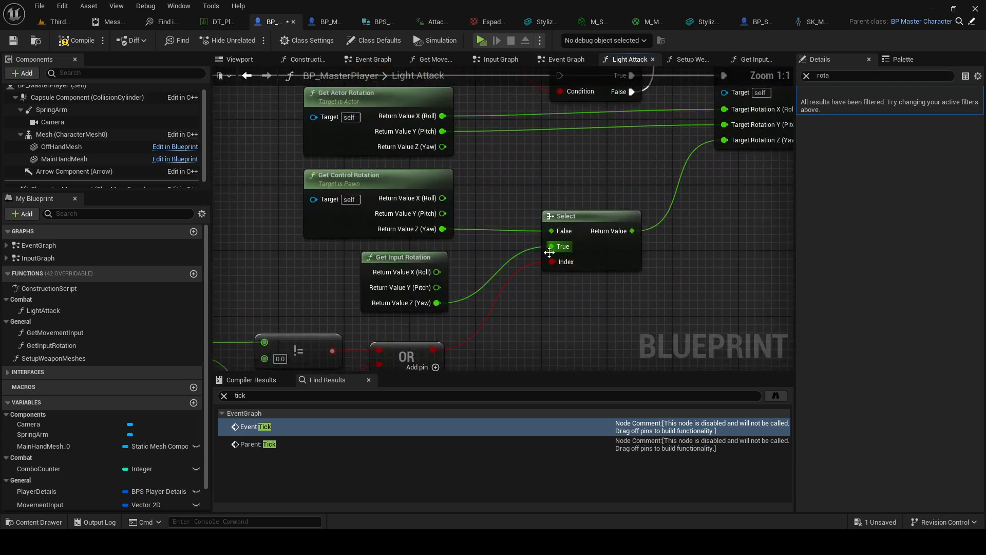
pyautogui.click(411, 265)
pyautogui.moveTo(412, 239); pyautogui.dragTo(405, 251, button='right')
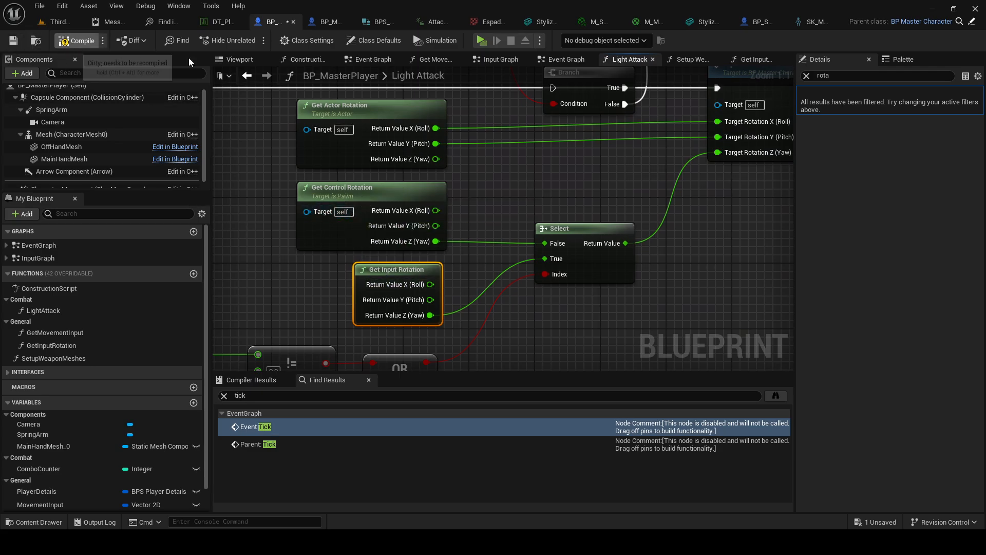
# Play-test the light attack with the Select-driven yaw in the server and client previews and end the preview
pyautogui.hotkey('alt', 'p')
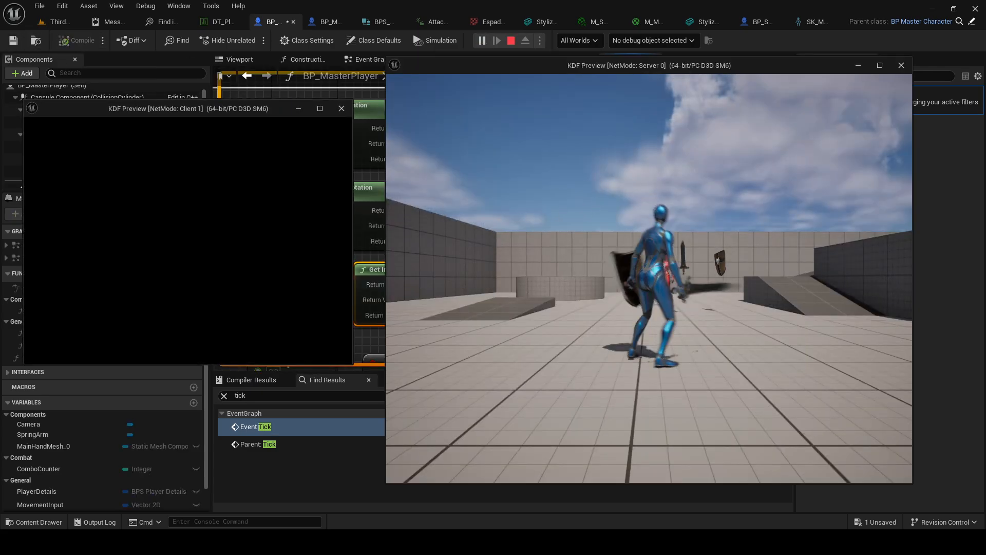
pyautogui.press('Escape')
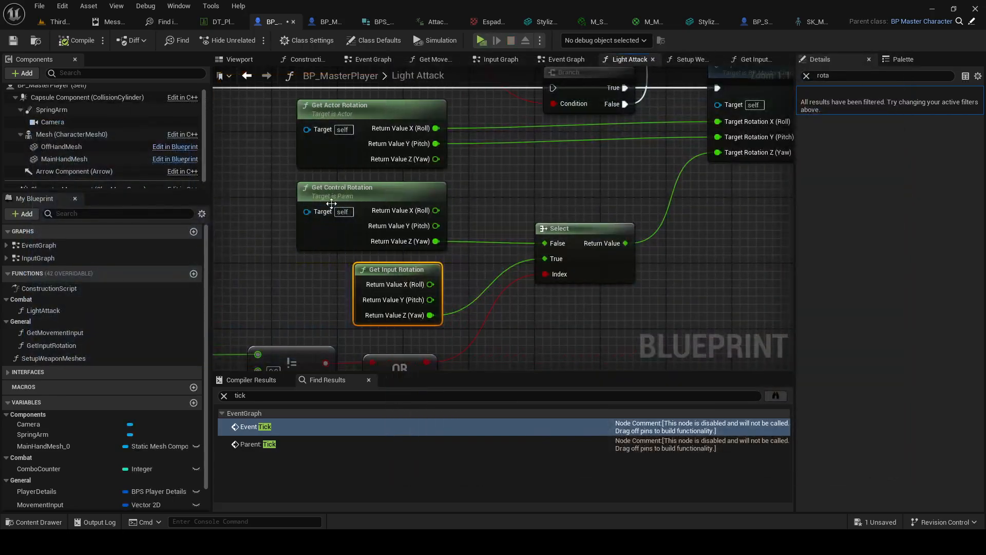
pyautogui.click(482, 40)
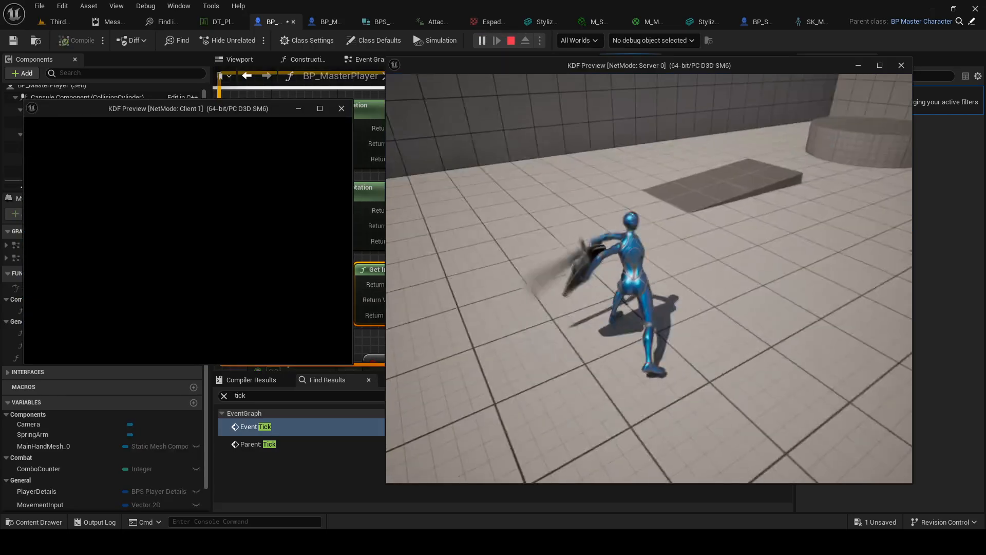
pyautogui.press('w')
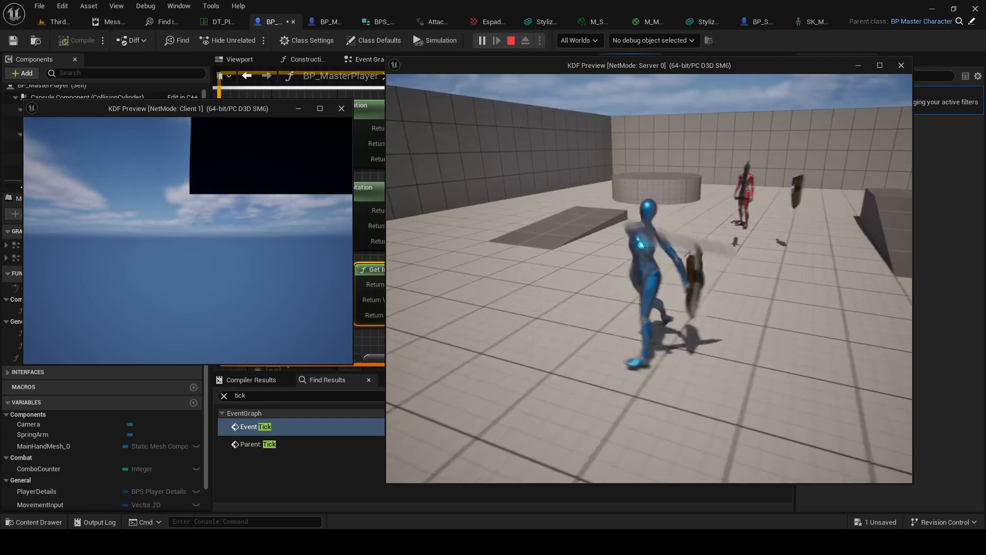
pyautogui.press('Escape')
# Move the spare Get Input Rotation node above the Select node and connect its yaw output directly to Replicated Rotate Character's Target Rotation yaw
pyautogui.scroll(-2, 478, 190)
pyautogui.moveTo(506, 186); pyautogui.dragTo(430, 284, button='right')
pyautogui.click(402, 212)
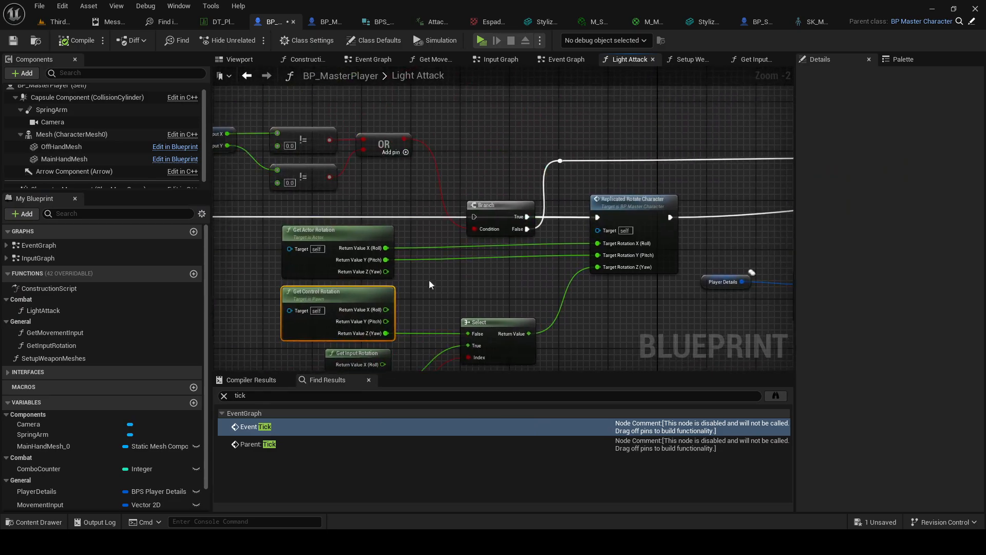
pyautogui.moveTo(334, 258); pyautogui.dragTo(440, 215, button='right')
pyautogui.moveTo(274, 251); pyautogui.dragTo(559, 233)
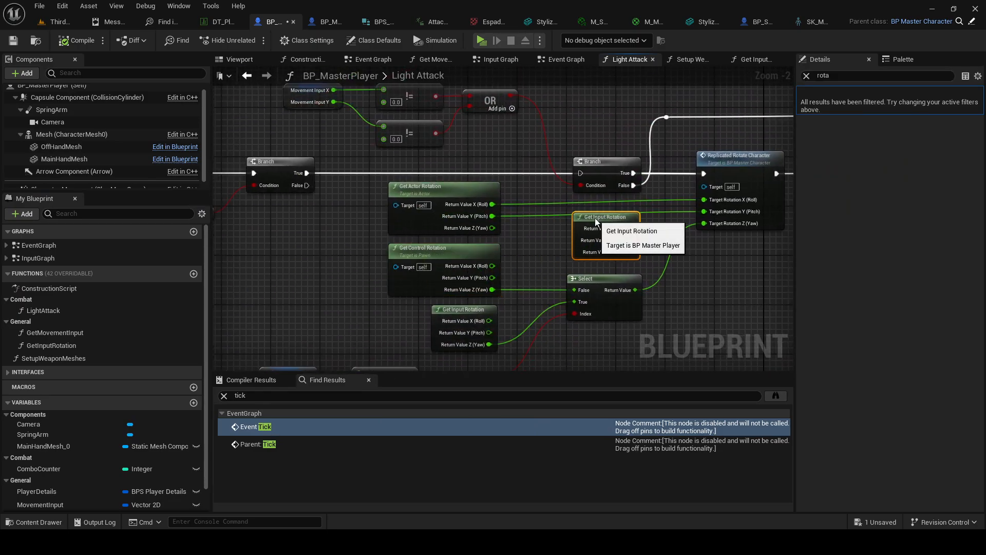
pyautogui.moveTo(623, 252); pyautogui.dragTo(704, 223)
pyautogui.moveTo(608, 224); pyautogui.dragTo(608, 235)
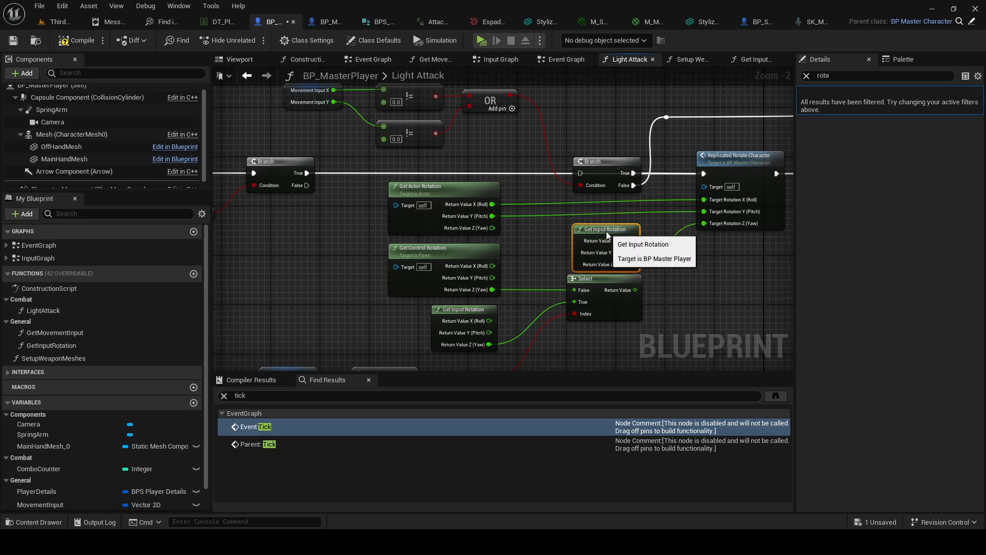
# Delete the Select node together with the Get Control Rotation, Get Input Rotation, and movement-input comparison nodes that feed it
pyautogui.moveTo(660, 272); pyautogui.dragTo(665, 211, button='right')
pyautogui.moveTo(492, 319); pyautogui.dragTo(517, 333)
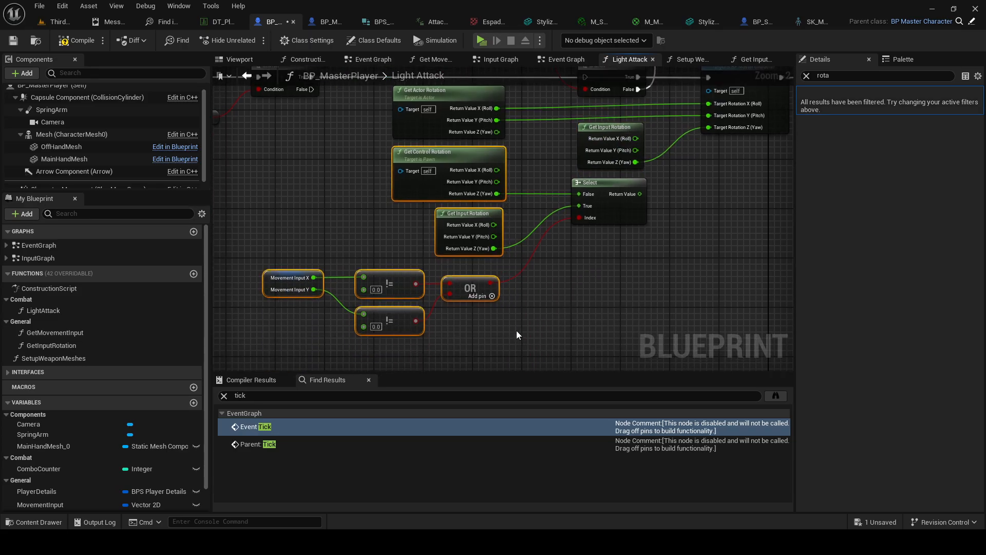
pyautogui.press('Delete')
pyautogui.click(611, 205)
pyautogui.press('Delete')
# Tidy the Get Actor Rotation and remaining Get Input Rotation nodes closer to Replicated Rotate Character, clear of the wires
pyautogui.moveTo(484, 150); pyautogui.dragTo(434, 242, button='right')
pyautogui.scroll(1, 392, 190)
pyautogui.moveTo(392, 190); pyautogui.dragTo(432, 191)
pyautogui.scroll(-1, 432, 190)
pyautogui.moveTo(560, 260); pyautogui.dragTo(560, 274)
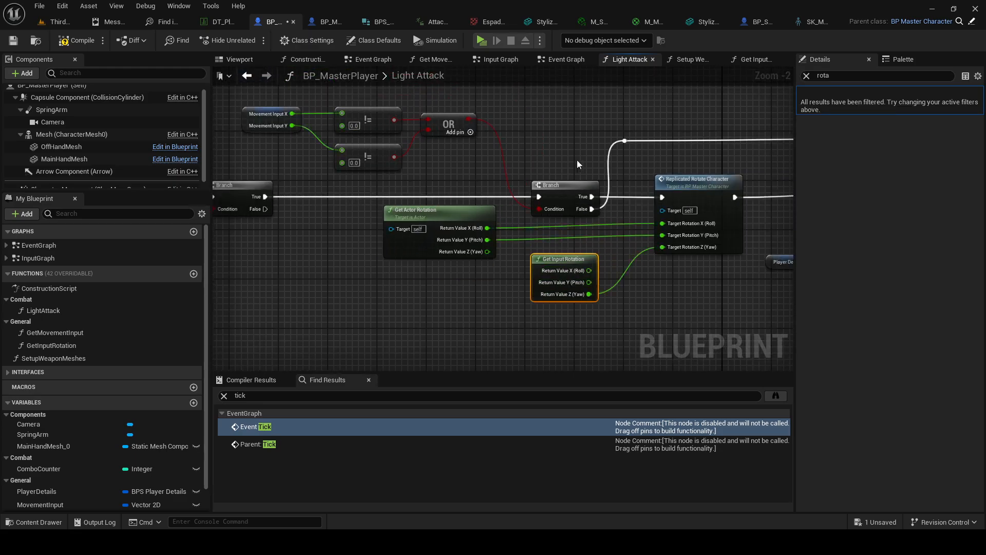
# Move Replicated Play Montage and its reroute point closer to Replicated Rotate Character, with the Player Details, Break, Combo Counter and GET nodes arranged below
pyautogui.moveTo(577, 160); pyautogui.dragTo(456, 157, button='right')
pyautogui.moveTo(777, 190); pyautogui.dragTo(458, 180, button='right')
pyautogui.scroll(-1, 458, 180)
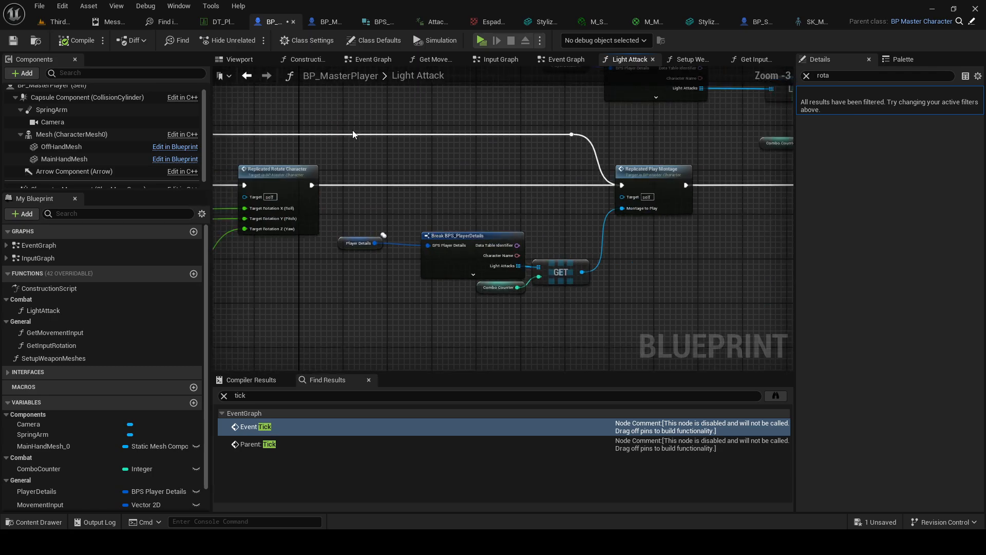
pyautogui.moveTo(448, 269); pyautogui.dragTo(558, 294)
pyautogui.moveTo(557, 281); pyautogui.dragTo(495, 336)
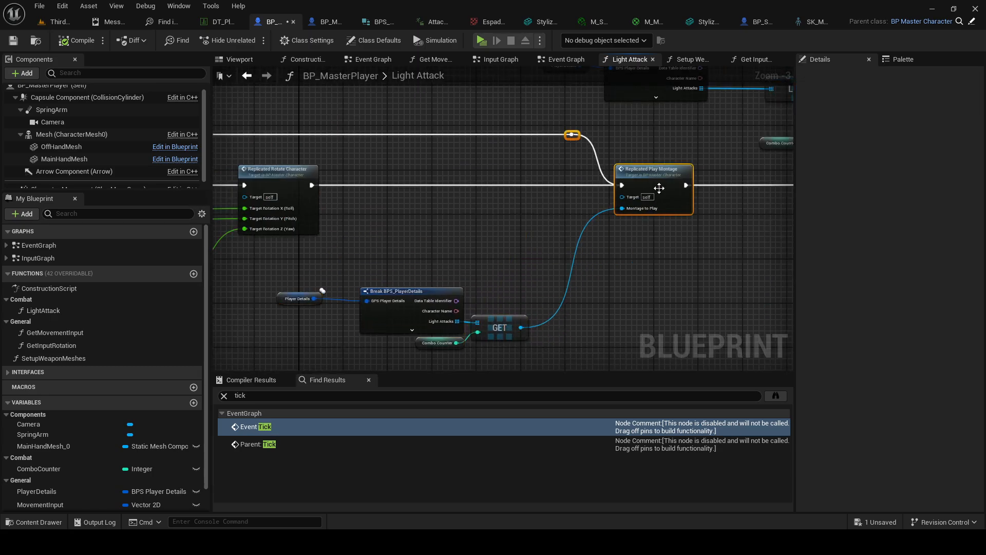
pyautogui.moveTo(659, 188); pyautogui.dragTo(532, 183)
pyautogui.moveTo(384, 243); pyautogui.dragTo(522, 229, button='right')
pyautogui.moveTo(433, 251); pyautogui.dragTo(624, 329)
pyautogui.moveTo(640, 313); pyautogui.dragTo(555, 312)
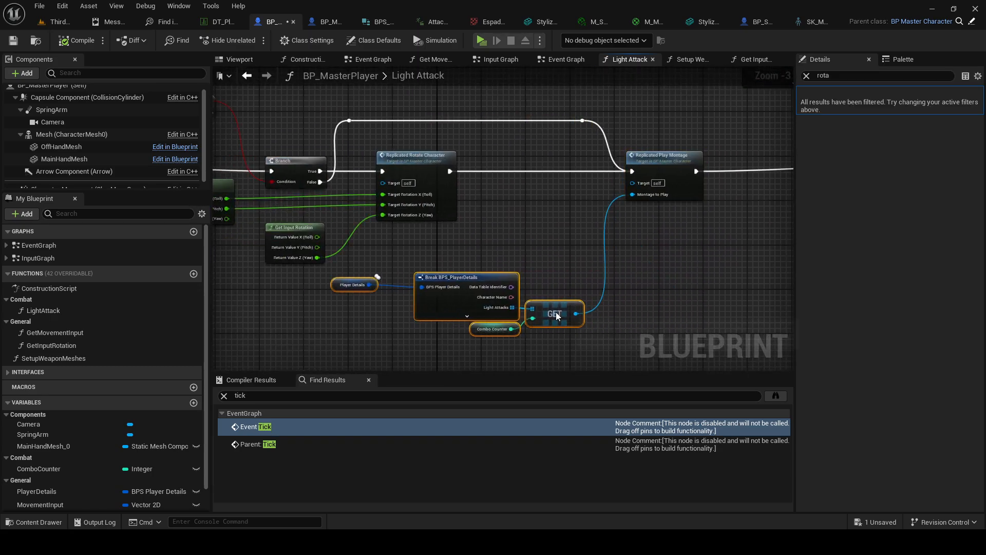
# Shift the Player Details, Length and Combo Counter node group after Replicated Play Montage closer to it, and clear the selection
pyautogui.scroll(-3, 556, 312)
pyautogui.moveTo(701, 255); pyautogui.dragTo(703, 255)
pyautogui.scroll(3, 492, 180)
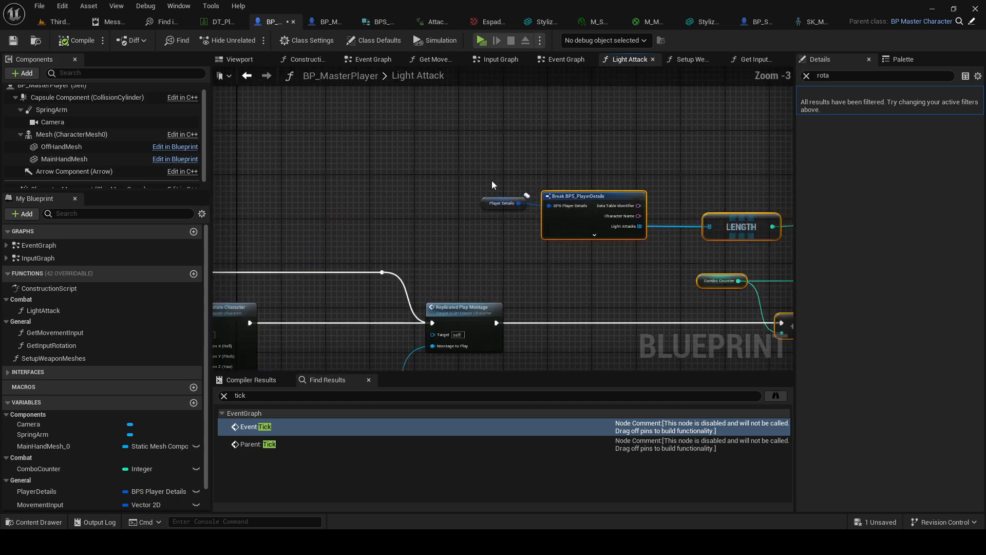
pyautogui.moveTo(553, 220); pyautogui.dragTo(418, 219)
pyautogui.click(214, 134)
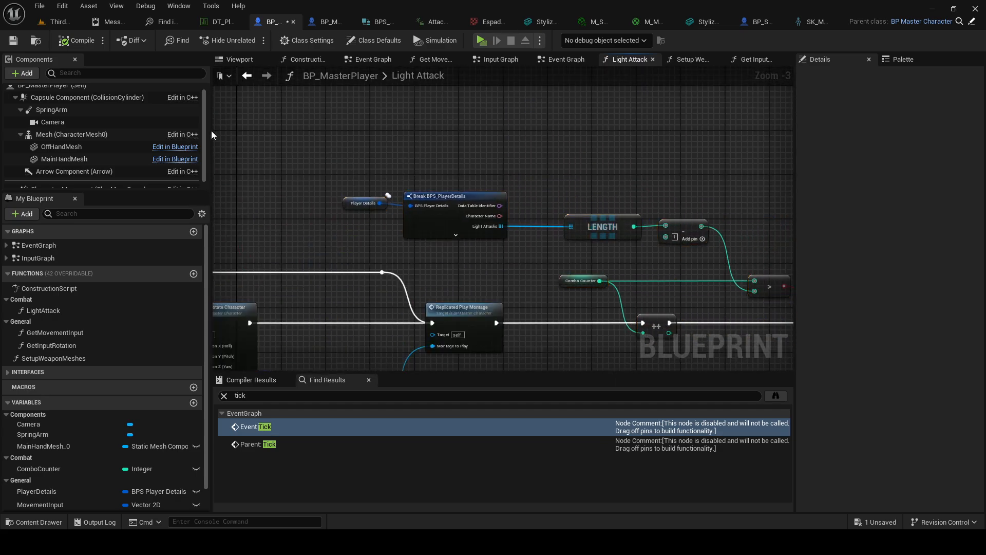
# Play-test light attacks with movement and a jump using the cleaned-up graph, end the preview, and return to the Light Attack graph
pyautogui.click(482, 41)
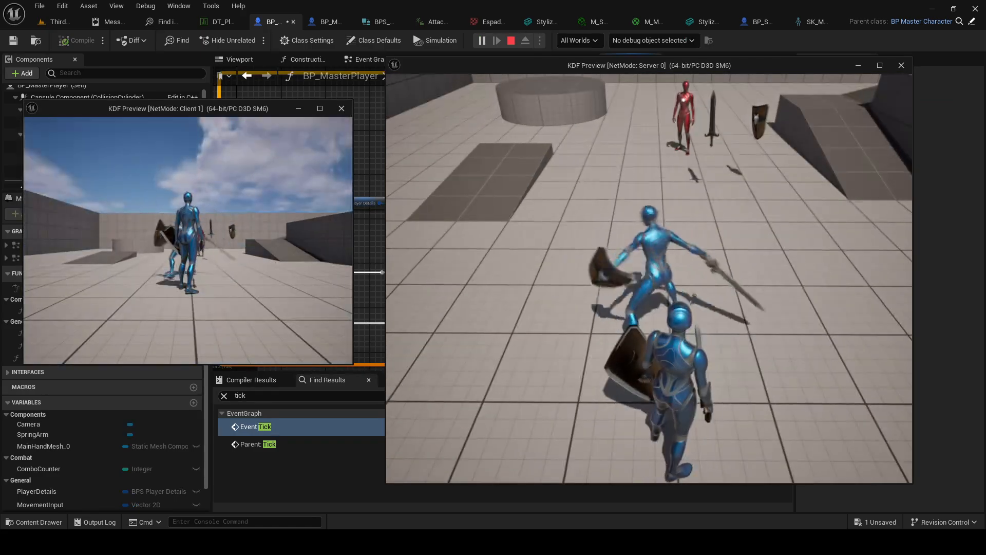
pyautogui.press('s')
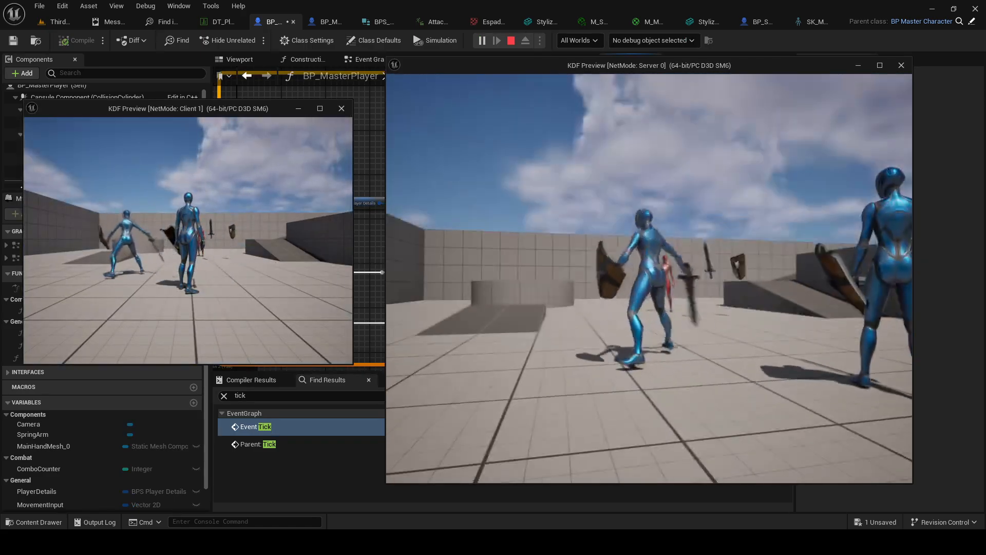
pyautogui.press('s')
pyautogui.press('d')
pyautogui.press('a')
pyautogui.press('space')
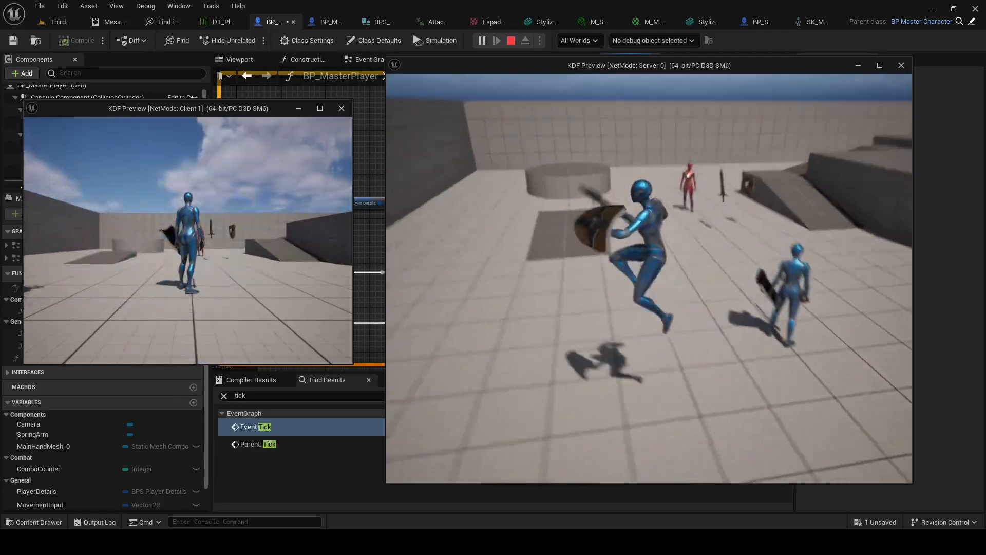
pyautogui.press('Escape')
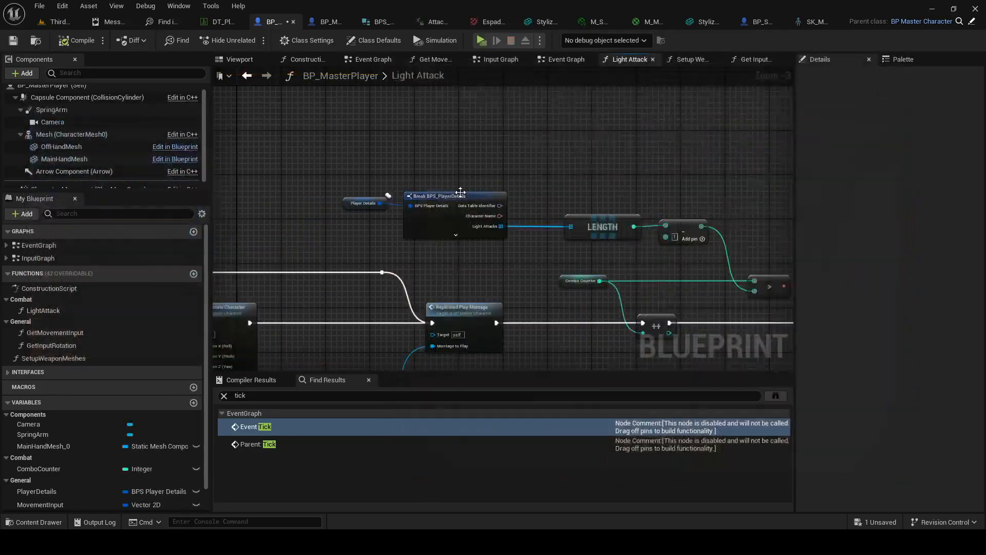
pyautogui.moveTo(654, 124); pyautogui.dragTo(622, 133, button='right')
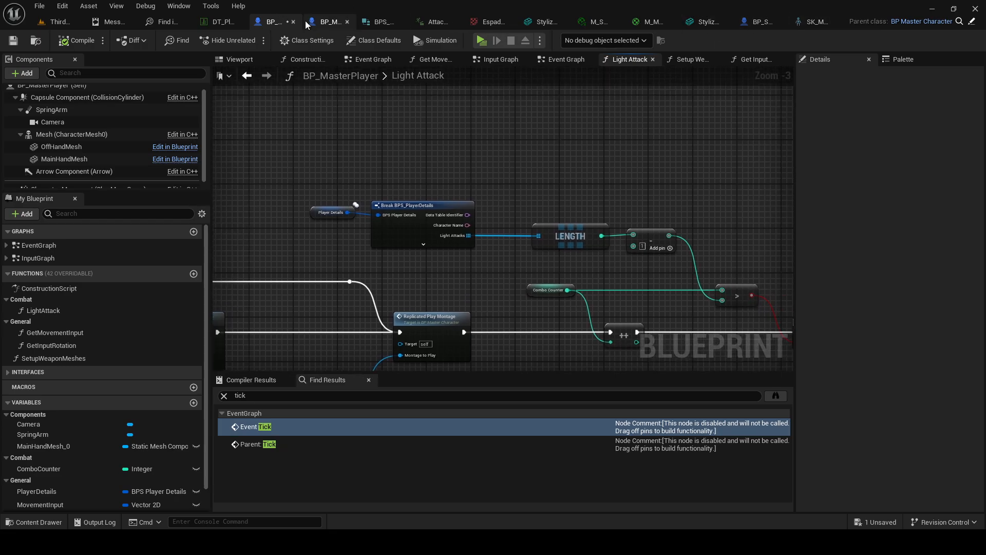
# Review the Light Attack function and the look, movement, jump and light attack sections of the Input Graph
pyautogui.click(329, 22)
pyautogui.click(285, 22)
pyautogui.scroll(-5, 520, 216)
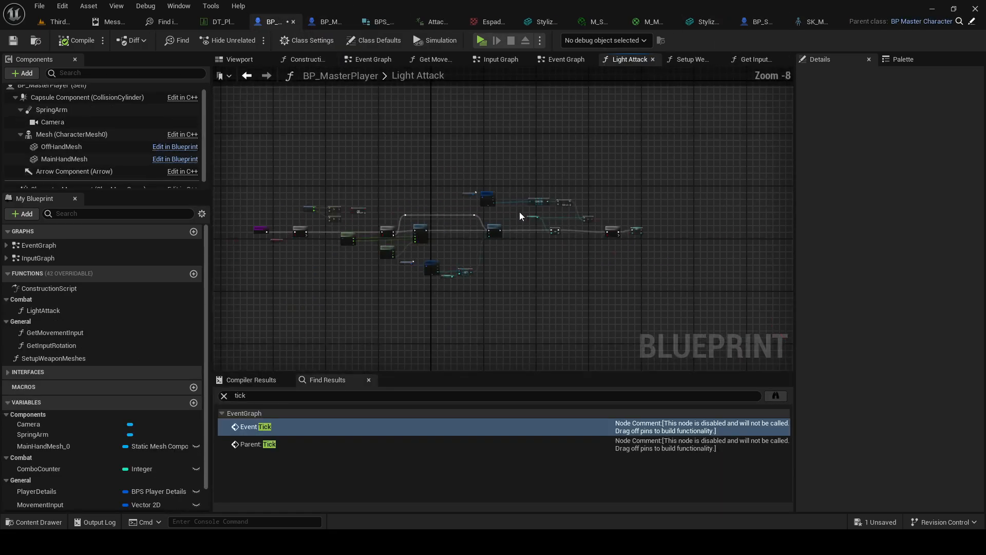
pyautogui.click(499, 59)
pyautogui.scroll(-4, 479, 200)
pyautogui.moveTo(596, 116); pyautogui.dragTo(477, 302, button='right')
pyautogui.moveTo(496, 177); pyautogui.dragTo(546, 117, button='right')
pyautogui.scroll(3, 510, 175)
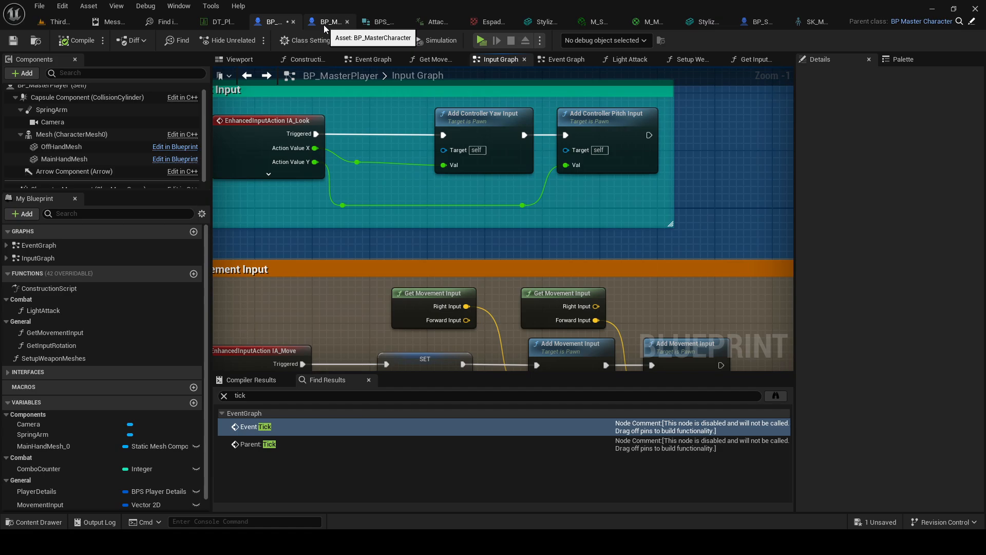
pyautogui.scroll(-5, 306, 136)
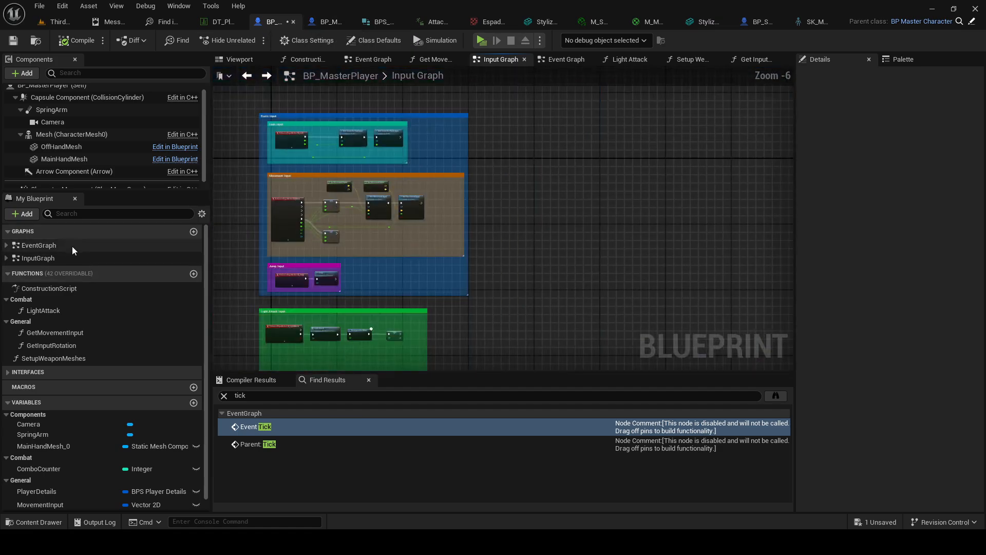
# Open the Setup Weapon Meshes function from the Event Graph and place its Off Hand Mesh node just above the adjoining Mesh node
pyautogui.doubleClick(72, 246)
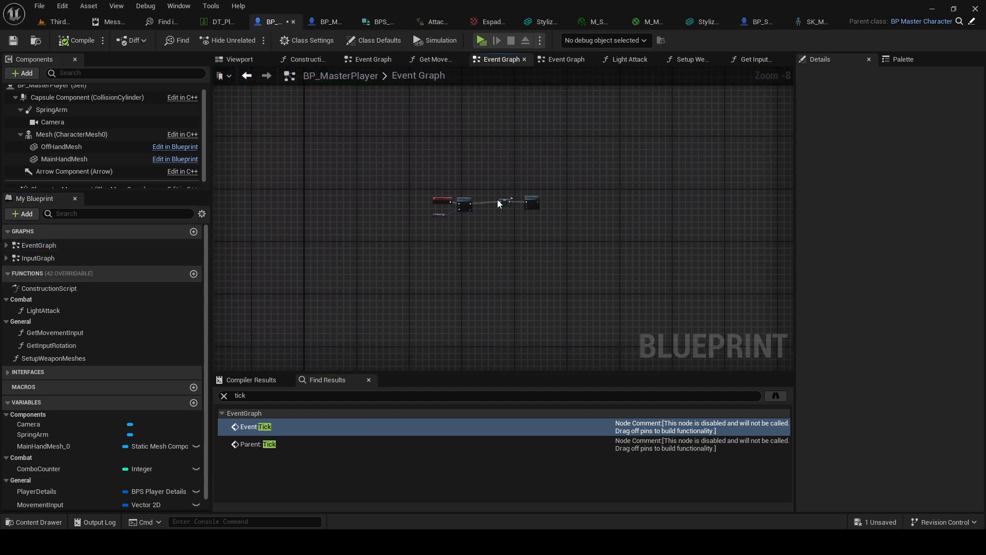
pyautogui.scroll(5, 498, 203)
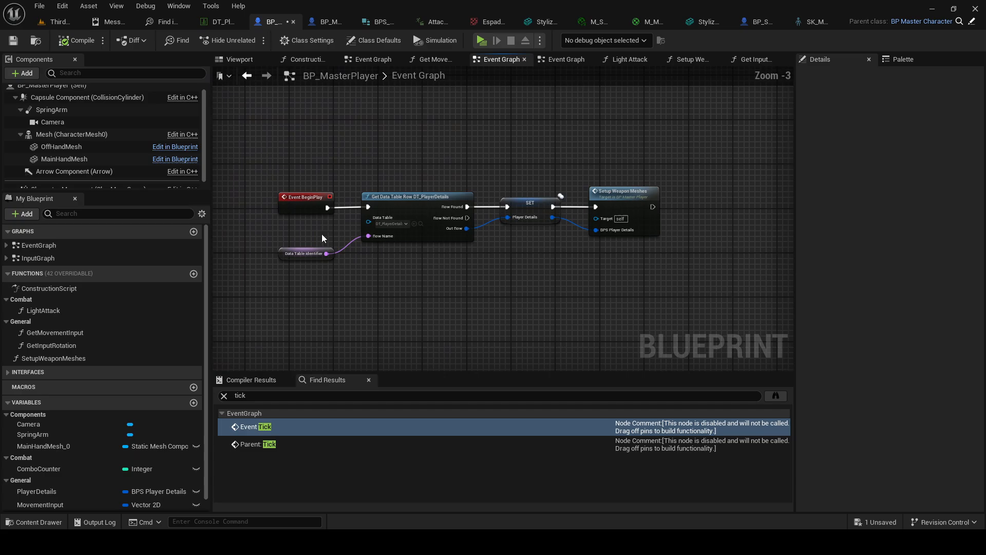
pyautogui.doubleClick(611, 206)
pyautogui.scroll(4, 531, 181)
pyautogui.moveTo(524, 120); pyautogui.dragTo(516, 146)
pyautogui.press('Delete')
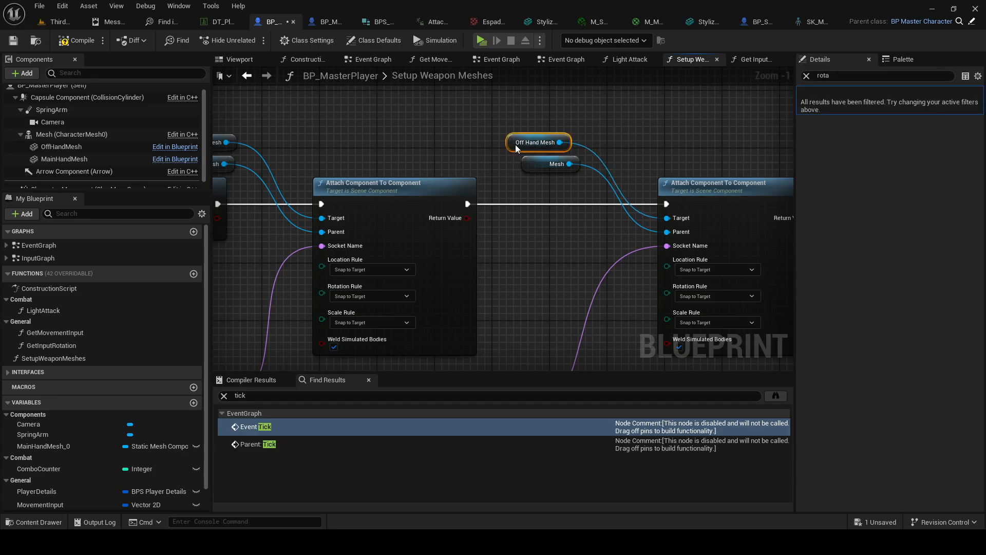
# Move the Main Hand Mesh and Mesh nodes higher above the first Attach Component To Component node
pyautogui.moveTo(303, 180); pyautogui.dragTo(433, 187, button='right')
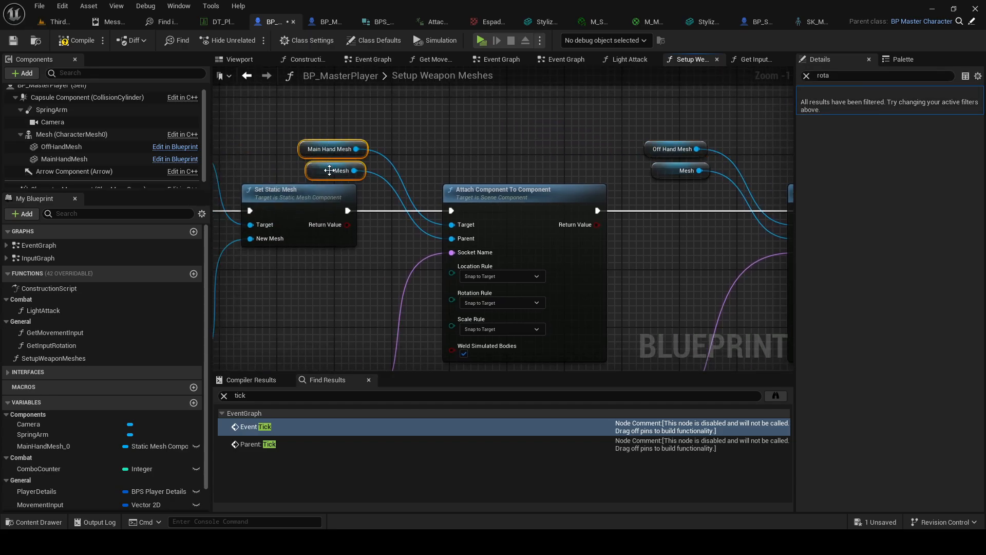
pyautogui.moveTo(329, 171); pyautogui.dragTo(344, 156)
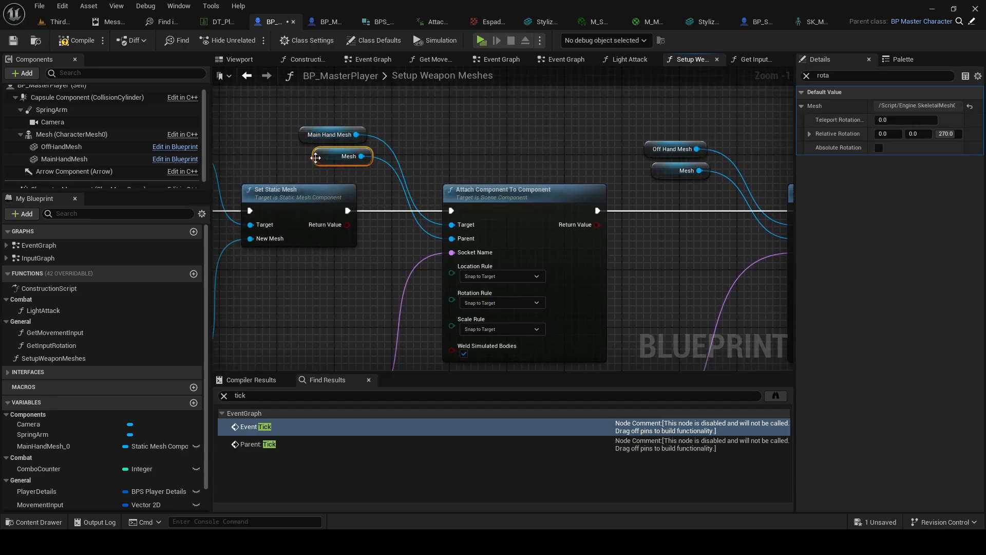
pyautogui.moveTo(649, 151); pyautogui.dragTo(490, 143, button='right')
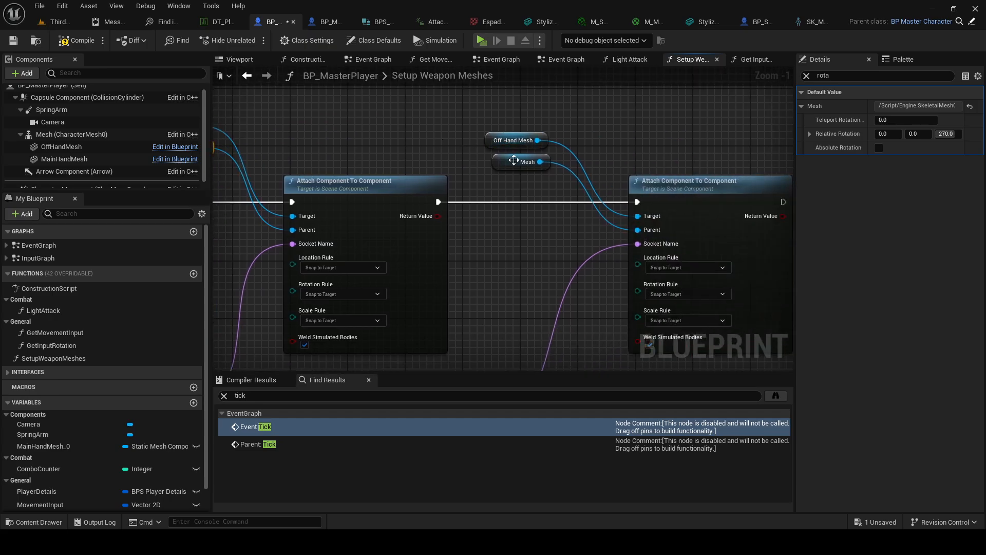
pyautogui.scroll(-2, 514, 160)
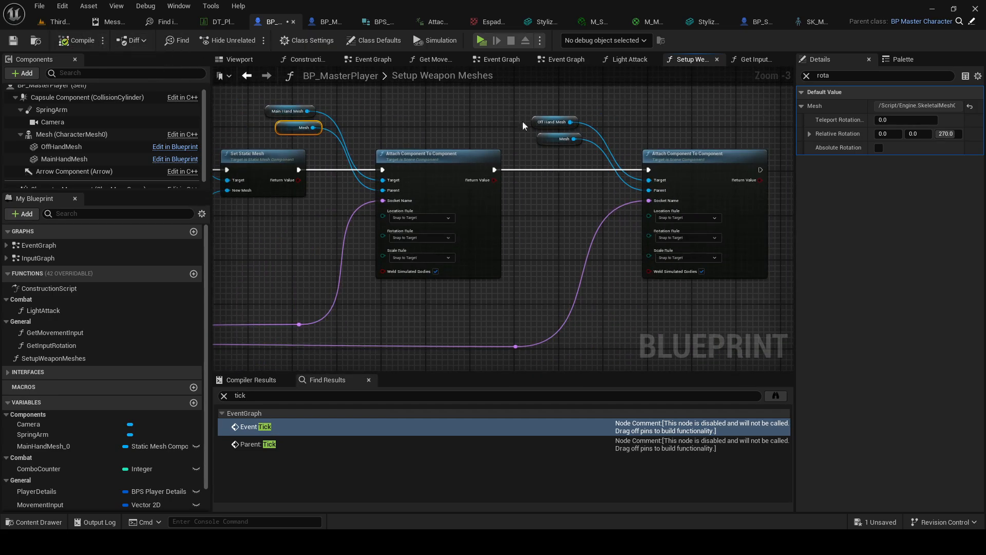
# Play-test the character's light attacks in the multiplayer preview and end the session
pyautogui.hotkey('alt', 'p')
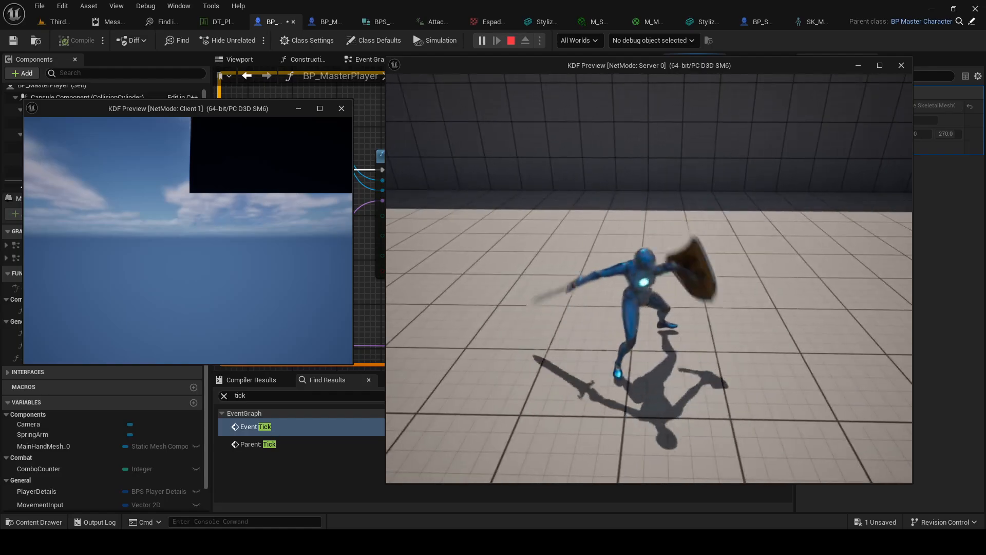
pyautogui.press('Escape')
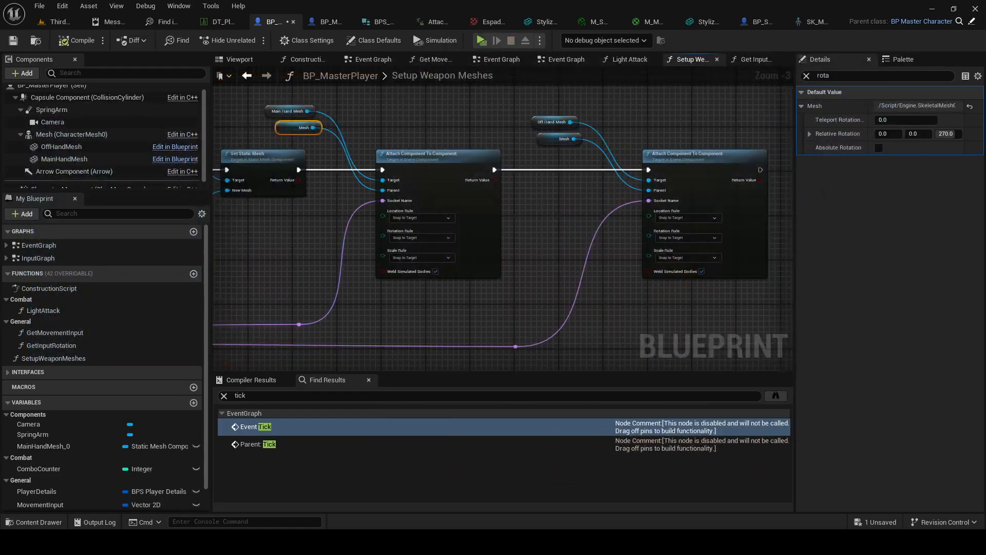